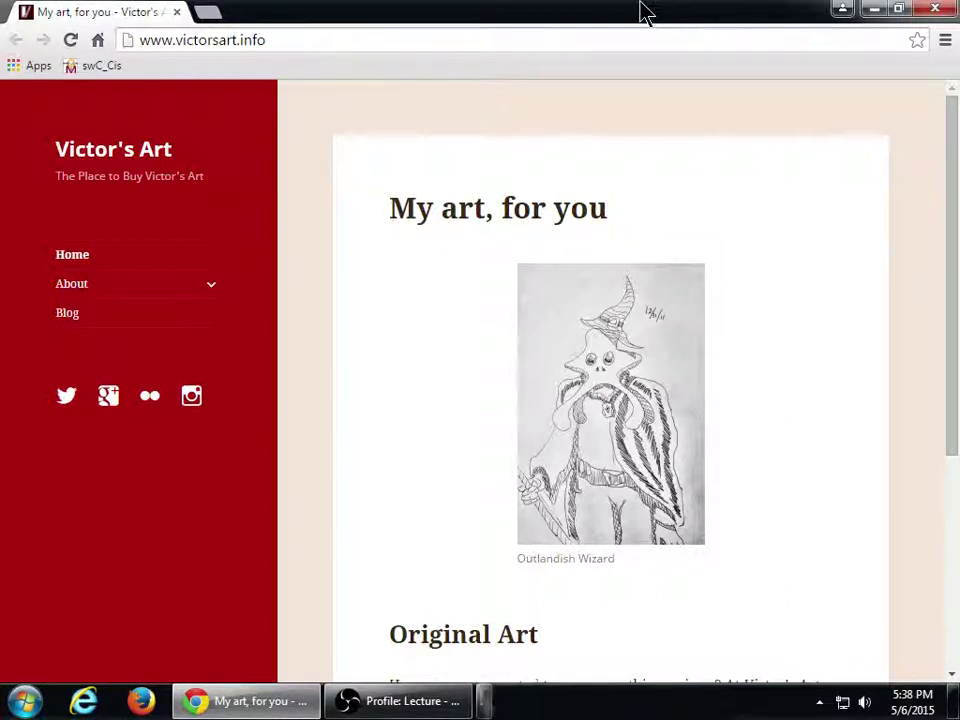
{"action": "key", "text": "super+plus"}
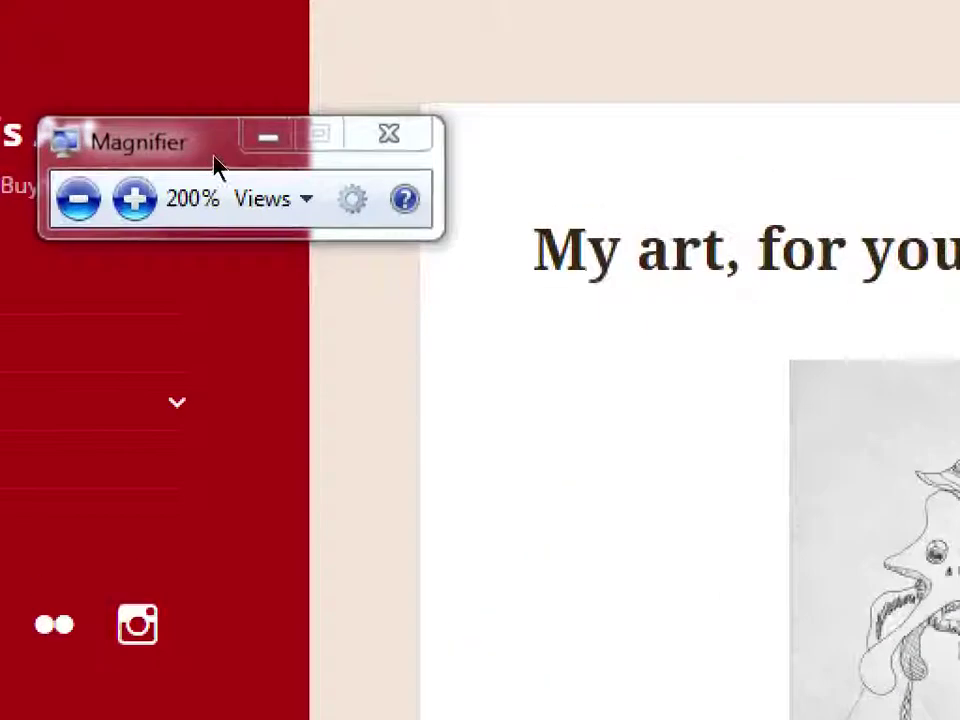
{"action": "left_click", "coordinate": [264, 139]}
{"action": "key", "text": "ctrl+l"}
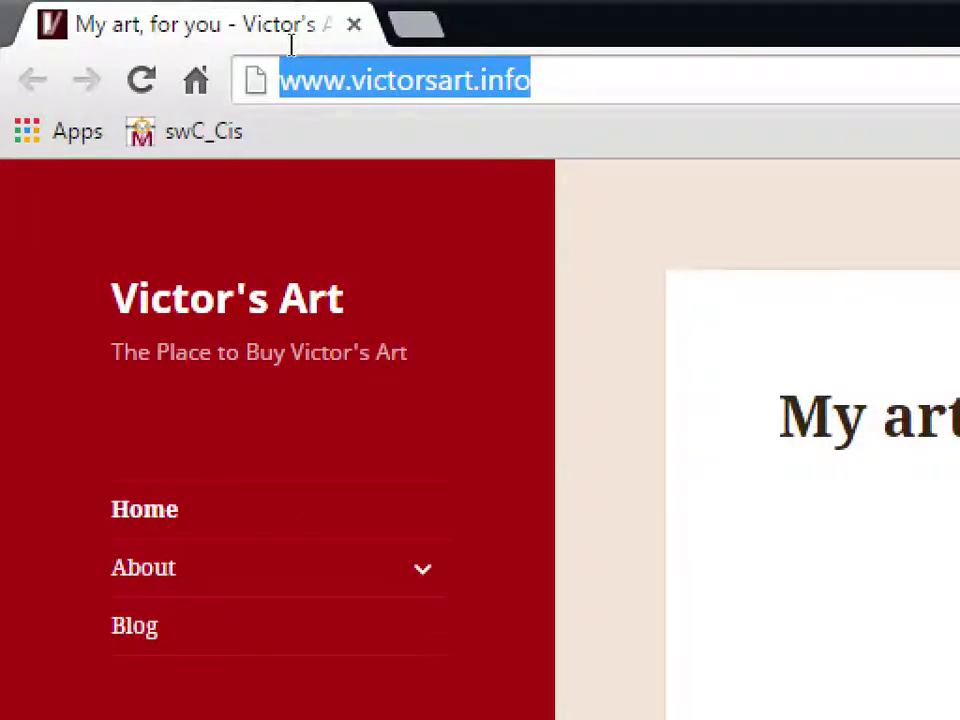
{"action": "key", "text": "super+minus"}
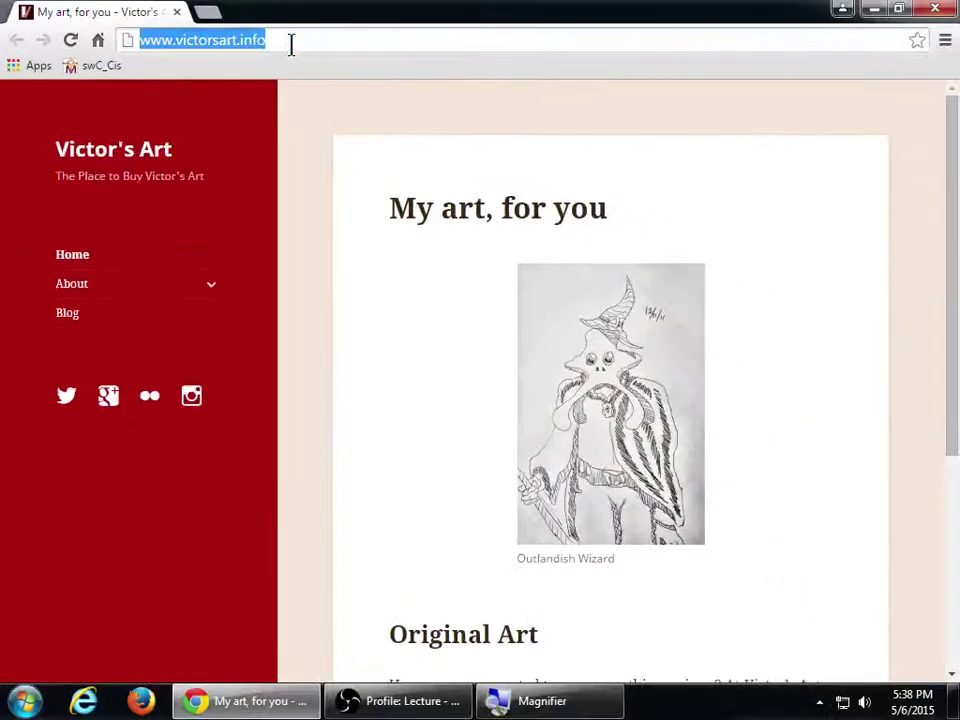
Look over the home page from the "My art, for you" heading and drawing down to the Original Art text
{"action": "left_click", "coordinate": [308, 131]}
{"action": "scroll", "coordinate": [310, 145], "scroll_direction": "down", "scroll_amount": 4}
{"action": "scroll", "coordinate": [298, 208], "scroll_direction": "up", "scroll_amount": 4}
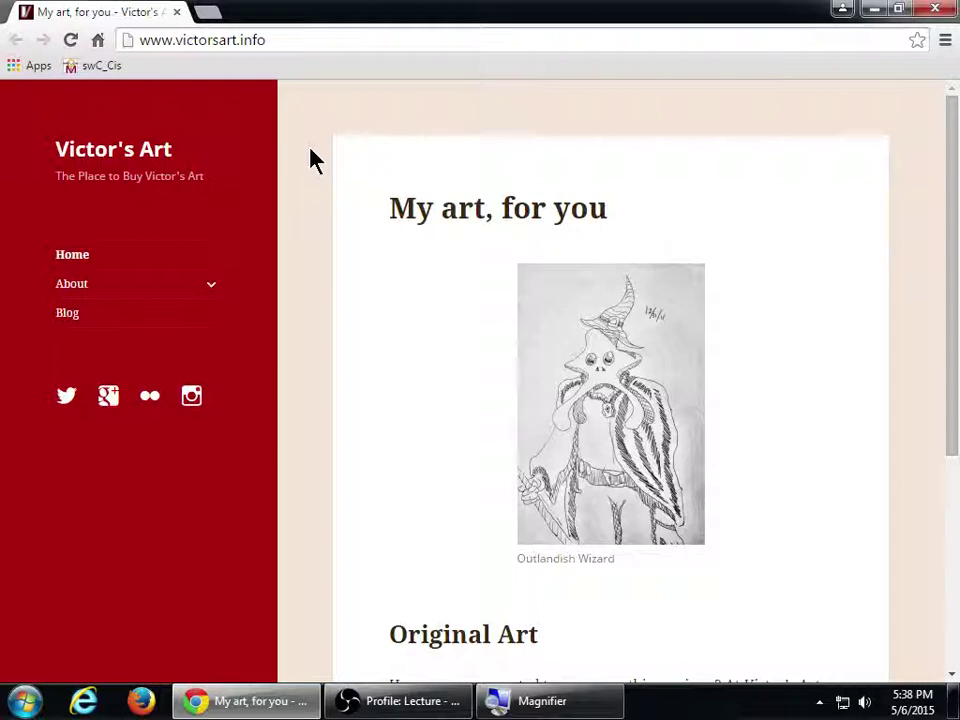
{"action": "scroll", "coordinate": [300, 170], "scroll_direction": "down", "scroll_amount": 4}
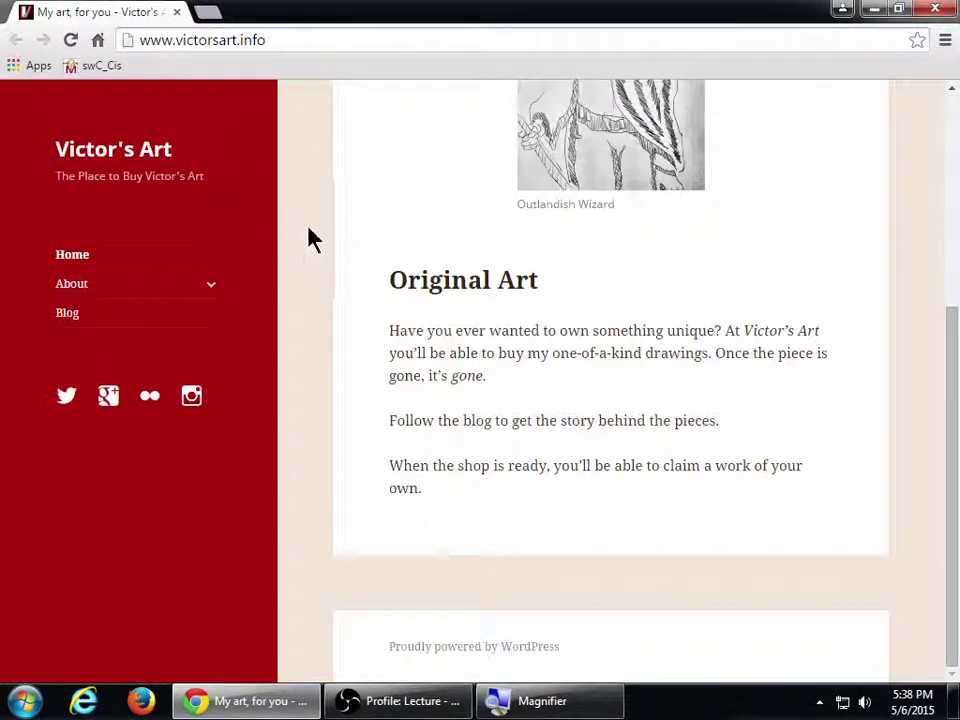
{"action": "scroll", "coordinate": [321, 242], "scroll_direction": "up", "scroll_amount": 4}
{"action": "scroll", "coordinate": [324, 268], "scroll_direction": "down", "scroll_amount": 4}
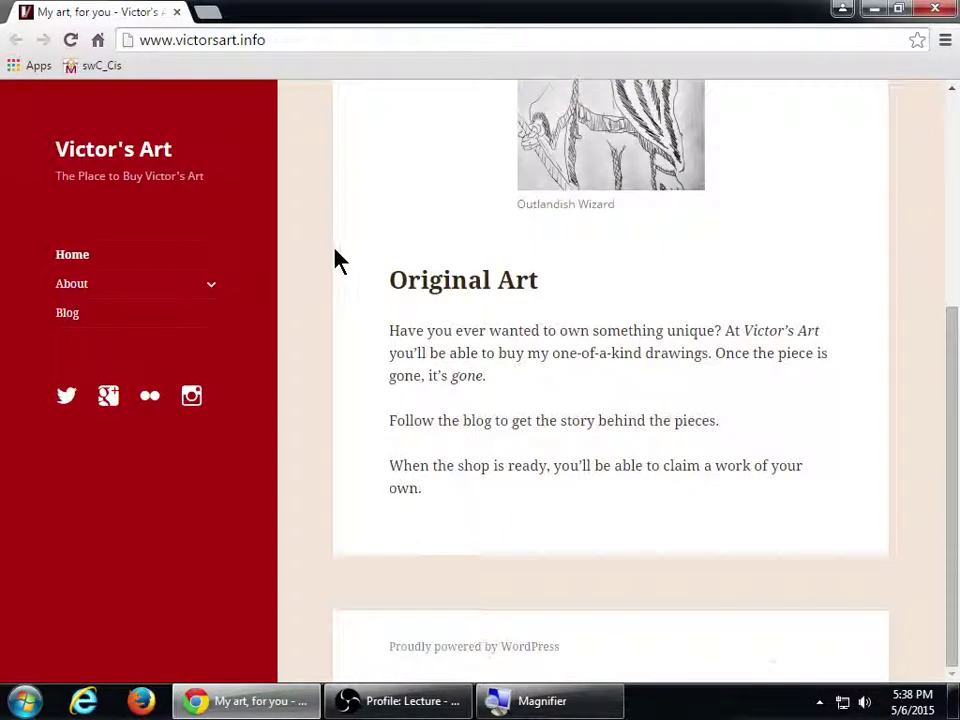
{"action": "scroll", "coordinate": [340, 262], "scroll_direction": "up", "scroll_amount": 4}
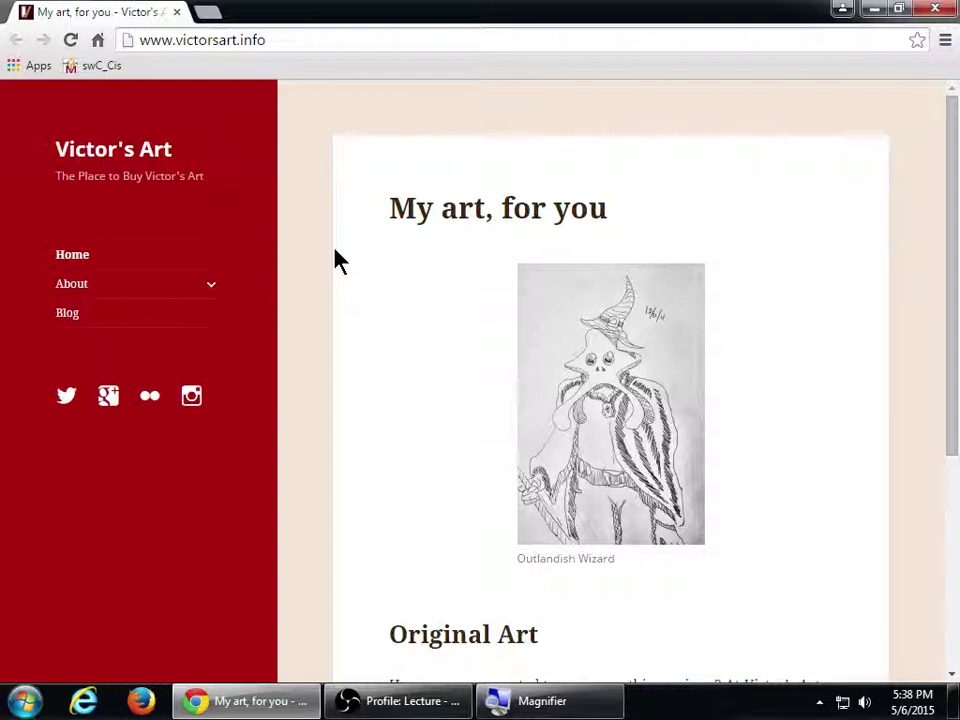
{"action": "scroll", "coordinate": [340, 280], "scroll_direction": "down", "scroll_amount": 4}
{"action": "scroll", "coordinate": [343, 300], "scroll_direction": "up", "scroll_amount": 4}
{"action": "scroll", "coordinate": [343, 321], "scroll_direction": "down", "scroll_amount": 4}
{"action": "scroll", "coordinate": [343, 321], "scroll_direction": "up", "scroll_amount": 4}
{"action": "scroll", "coordinate": [343, 321], "scroll_direction": "down", "scroll_amount": 4}
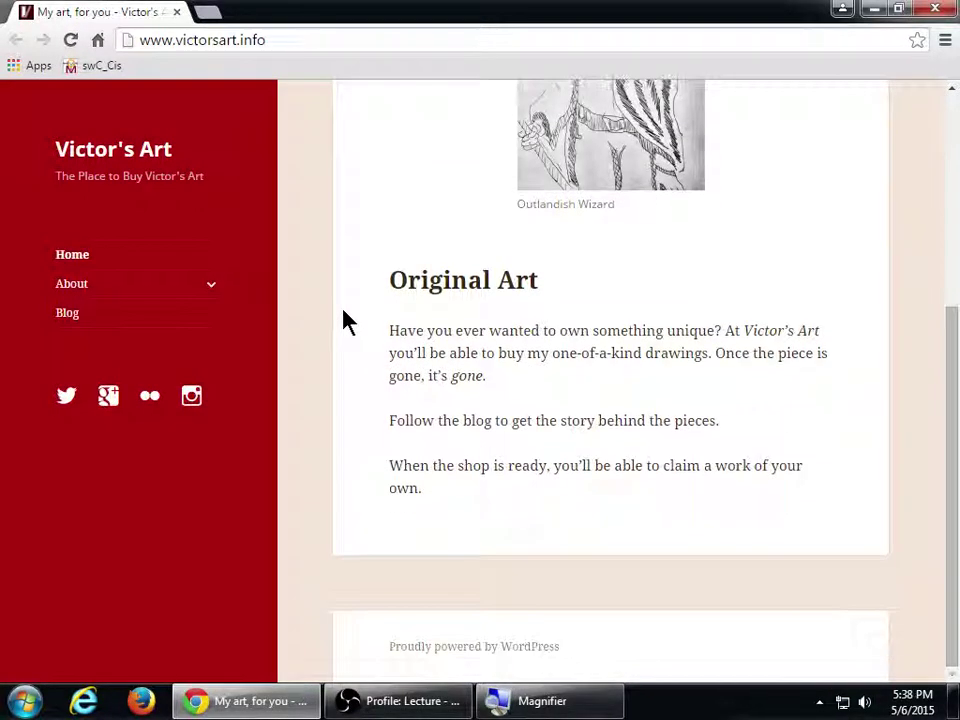
{"action": "scroll", "coordinate": [343, 321], "scroll_direction": "up", "scroll_amount": 4}
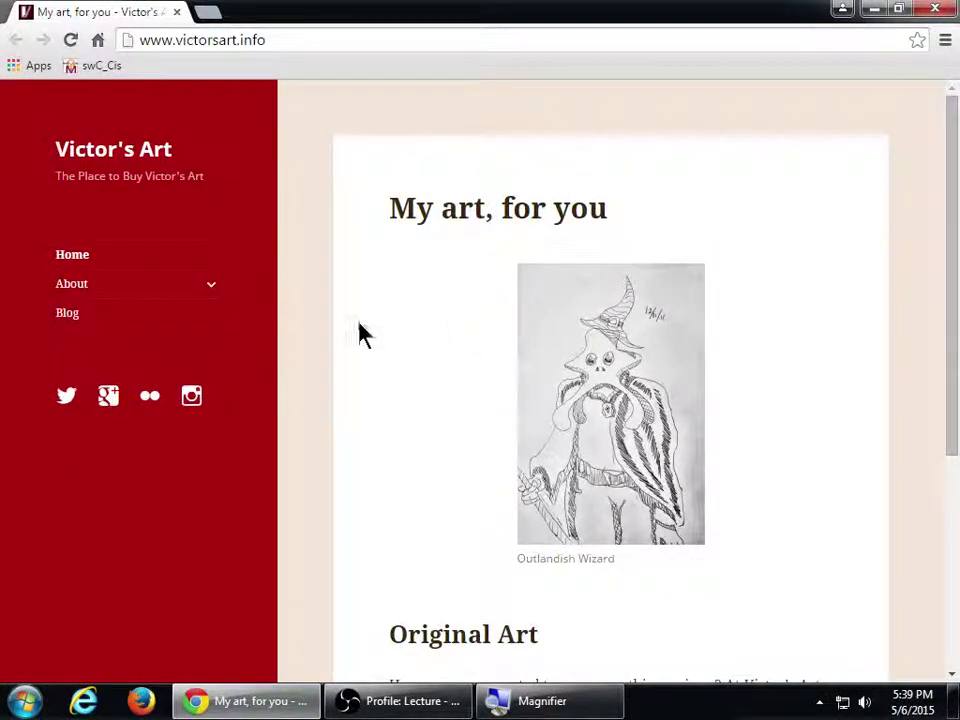
View the site's Blog page and return to the Home page to look it over
{"action": "left_click", "coordinate": [68, 314]}
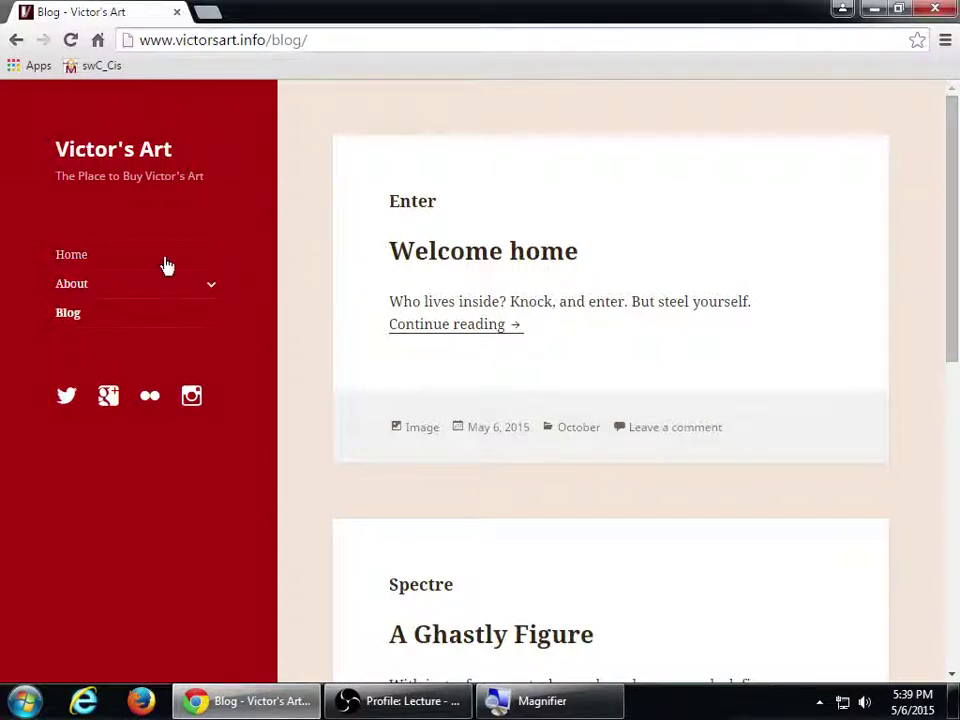
{"action": "left_click", "coordinate": [73, 255]}
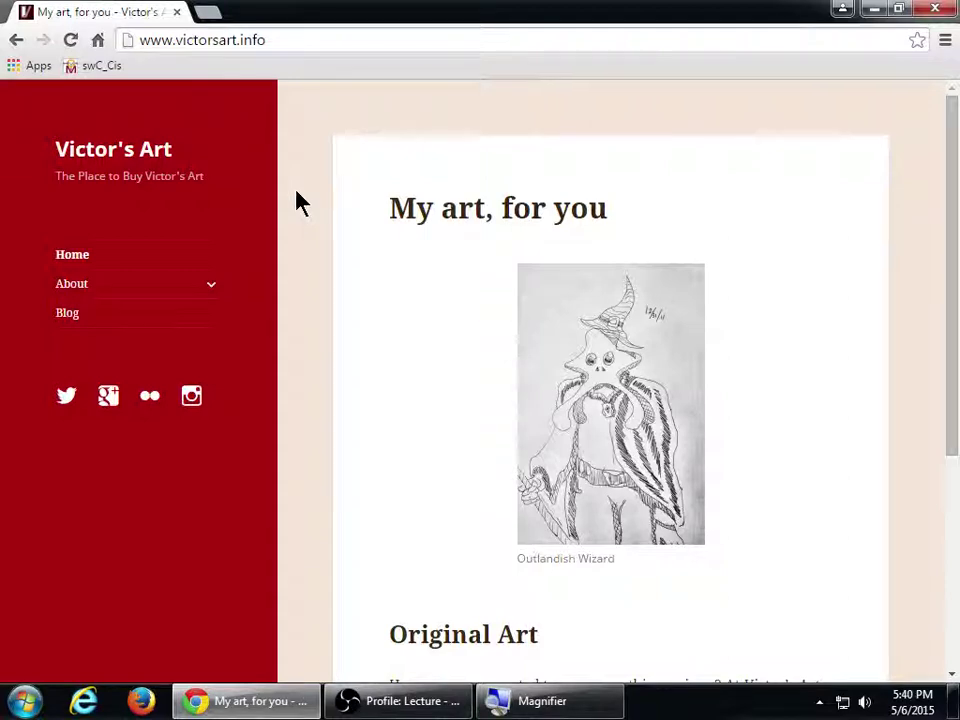
{"action": "scroll", "coordinate": [297, 200], "scroll_direction": "down", "scroll_amount": 4}
{"action": "scroll", "coordinate": [297, 200], "scroll_direction": "up", "scroll_amount": 4}
Magnify the sidebar and highlight the tagline "The Place to Buy Victor's Art" under the site title
{"action": "key", "text": "super+plus"}
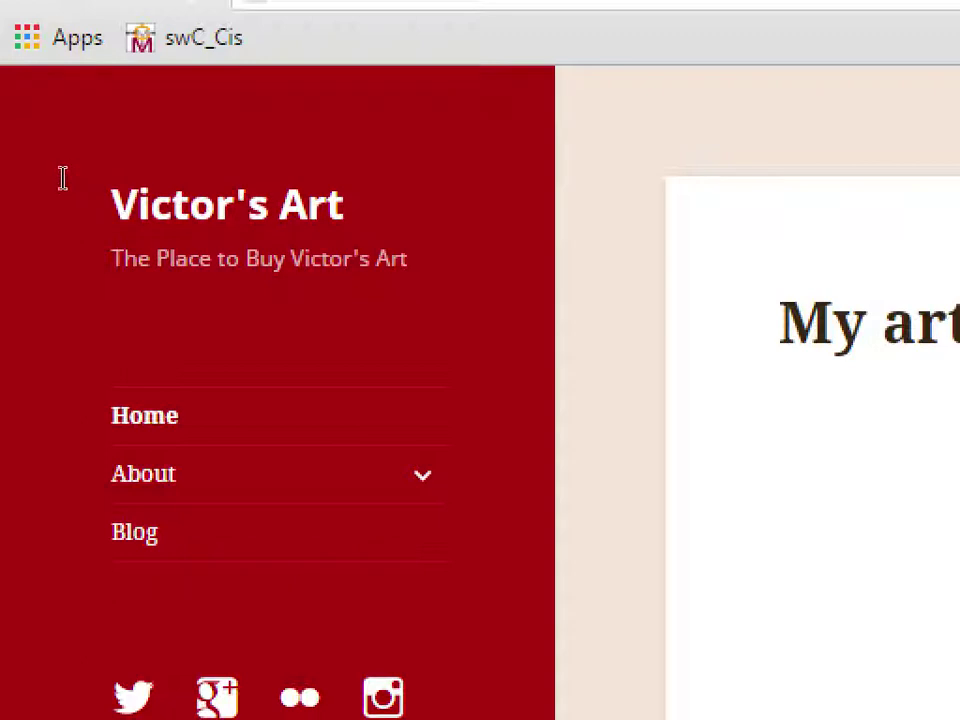
{"action": "left_click_drag", "start_coordinate": [58, 178], "coordinate": [202, 172]}
{"action": "left_click", "coordinate": [215, 181]}
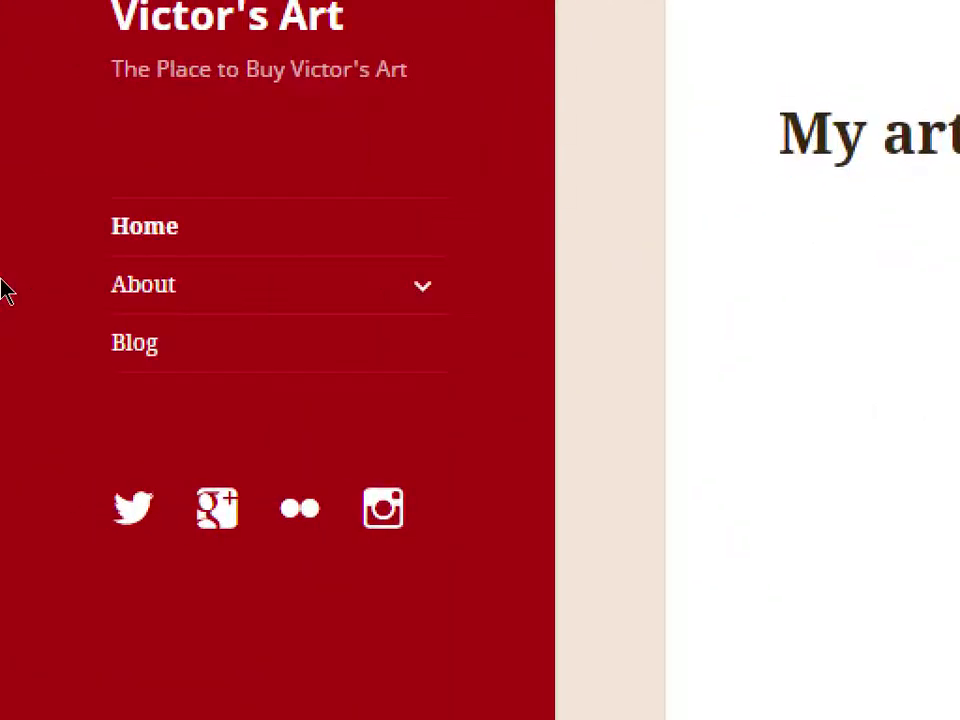
Examine the About submenu with its Contact entry, visiting the About page and returning to Home
{"action": "key", "text": "Return"}
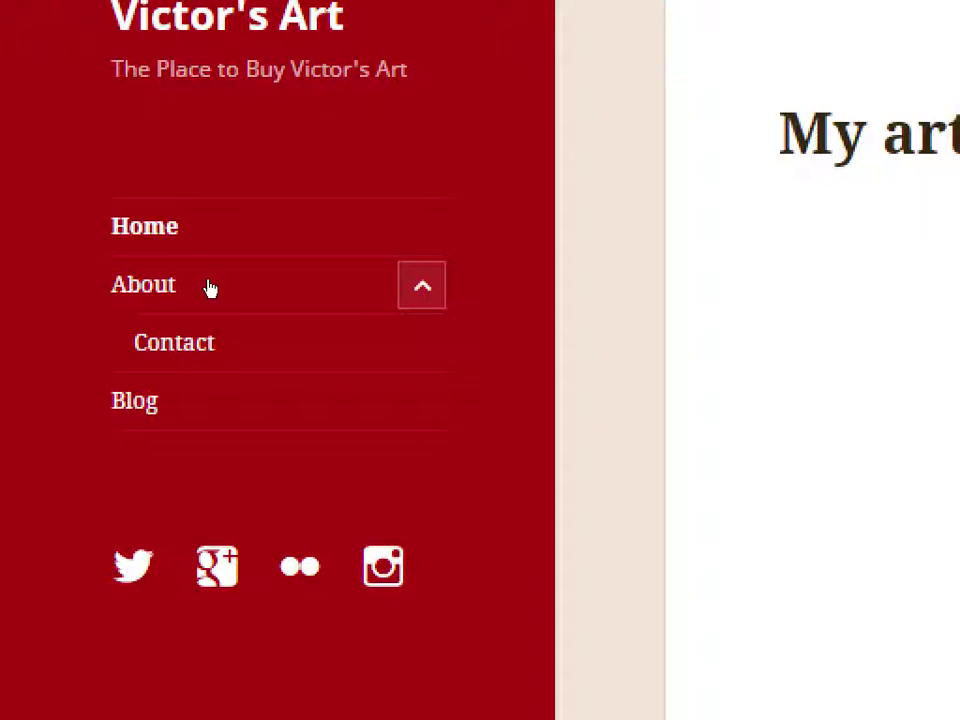
{"action": "left_click", "coordinate": [223, 282]}
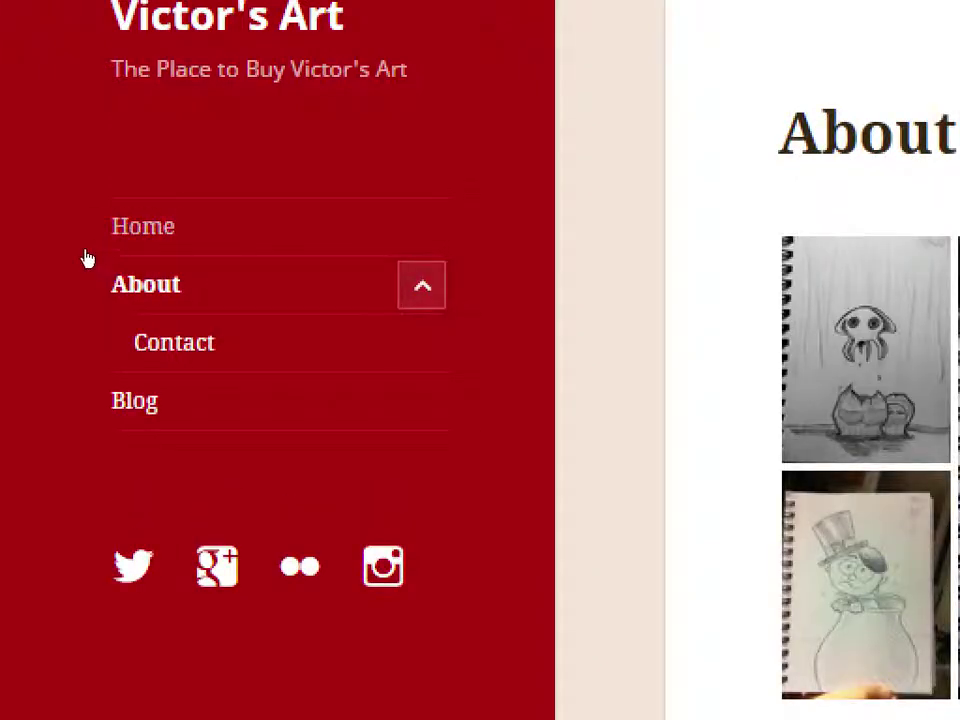
{"action": "left_click", "coordinate": [88, 254]}
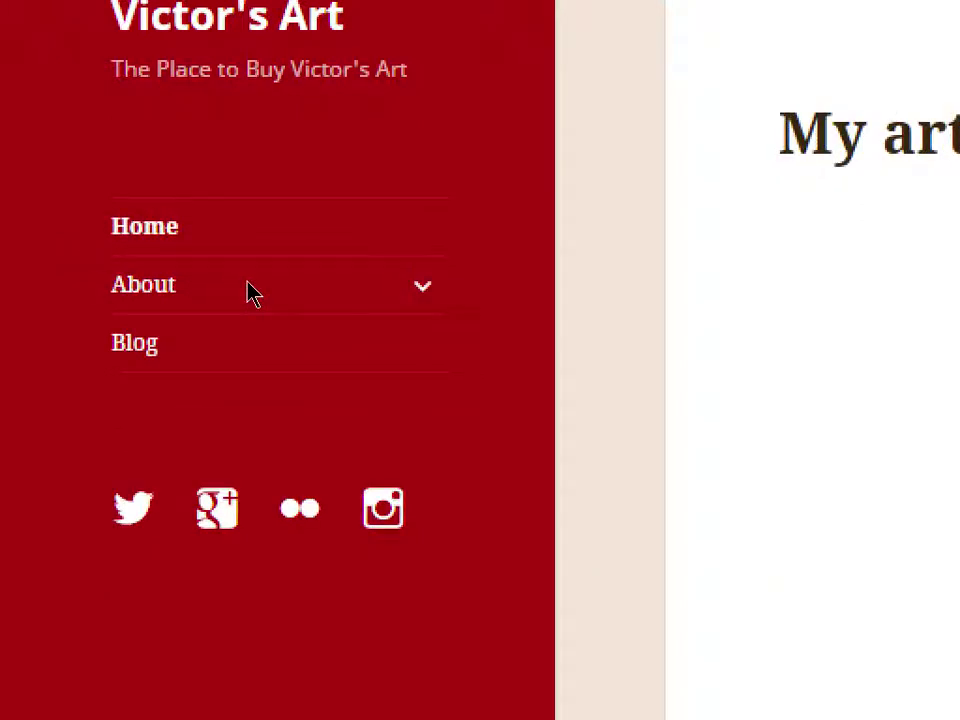
{"action": "key", "text": "Return"}
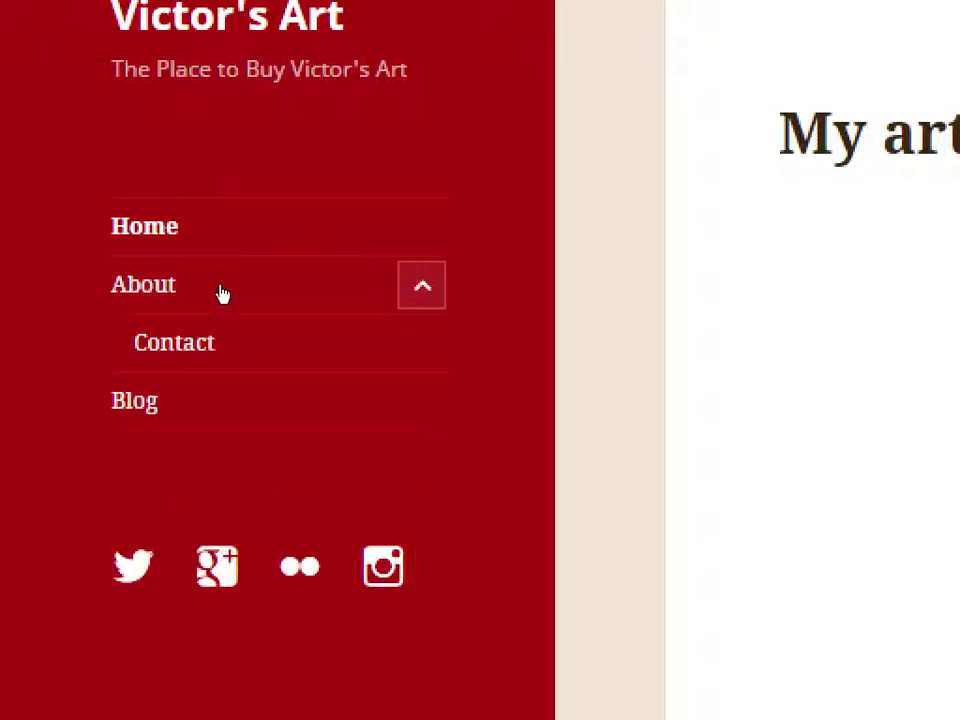
{"action": "key", "text": "Return"}
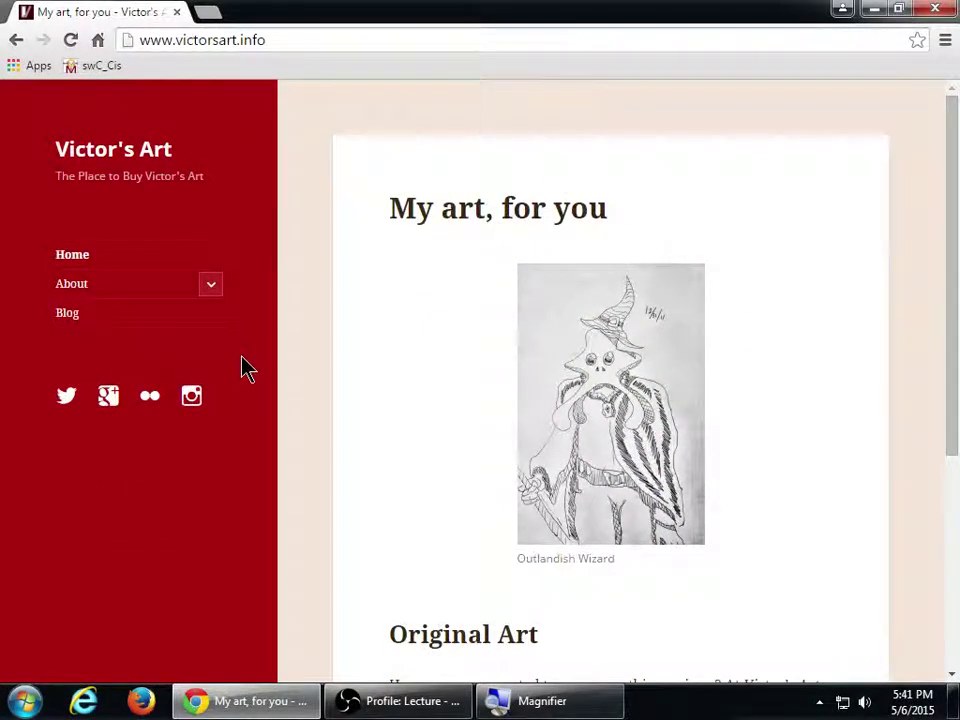
Follow the sidebar's Instagram link, look through the profile's photos, and return to the Victor's Art site
{"action": "left_click", "coordinate": [197, 401]}
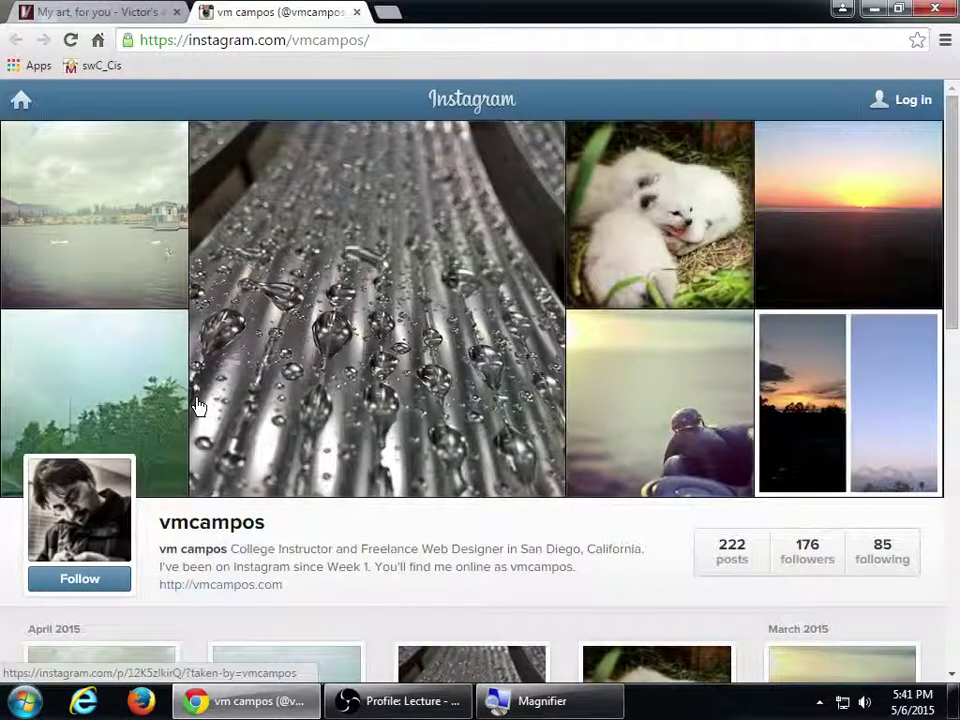
{"action": "scroll", "coordinate": [197, 407], "scroll_direction": "down", "scroll_amount": 4}
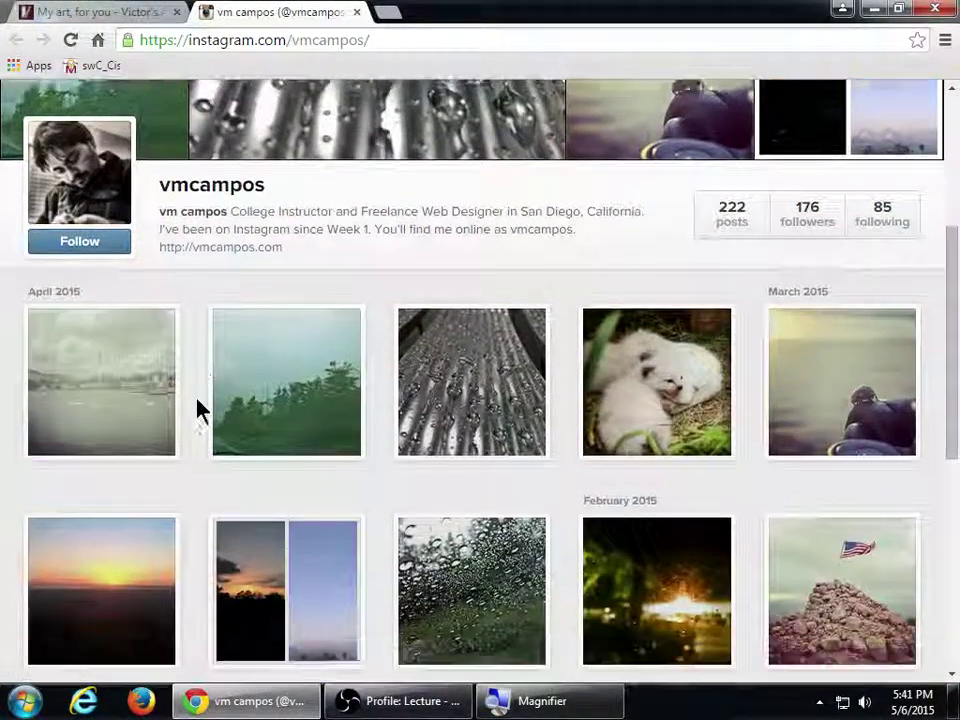
{"action": "scroll", "coordinate": [197, 410], "scroll_direction": "down", "scroll_amount": 2}
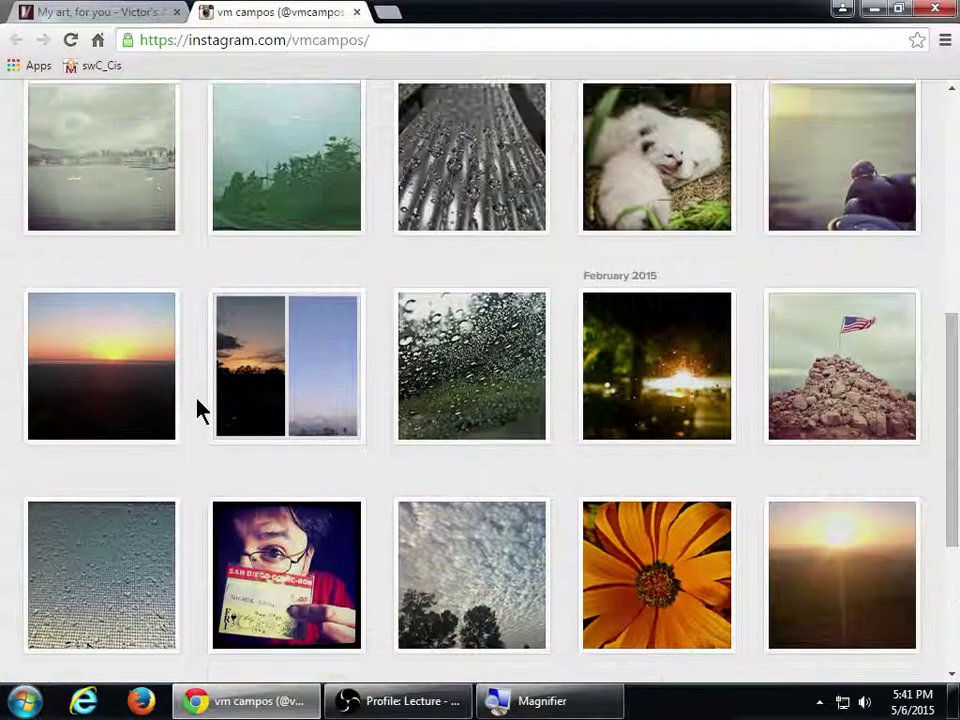
{"action": "left_click", "coordinate": [129, 11]}
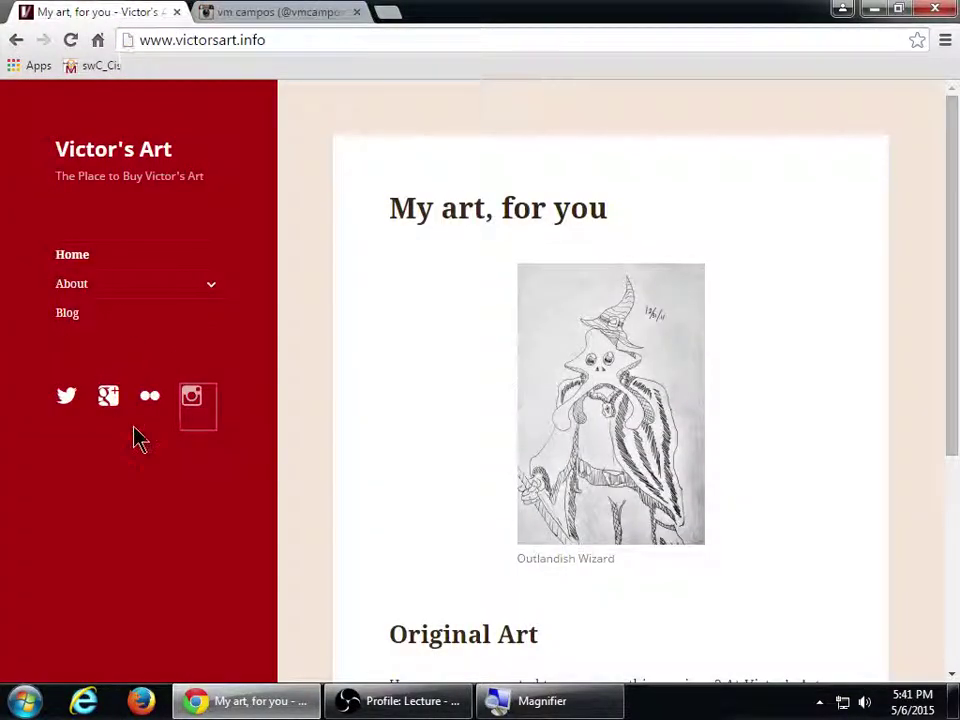
Follow the sidebar's Google+ link, look through the profile's posts, and return to the Victor's Art site
{"action": "left_click", "coordinate": [109, 400]}
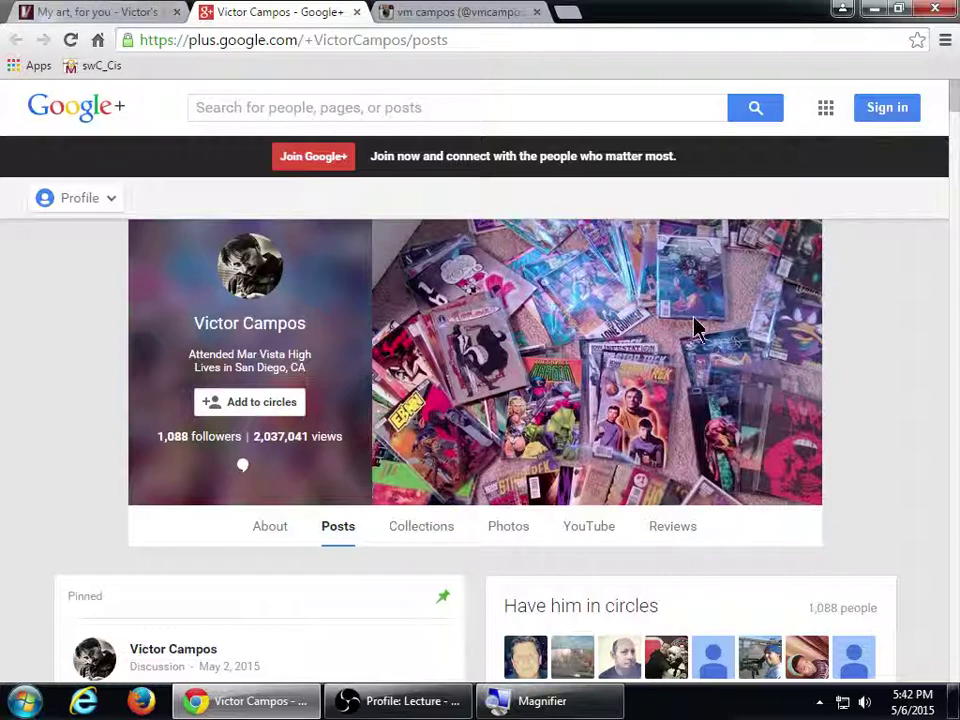
{"action": "scroll", "coordinate": [862, 348], "scroll_direction": "down", "scroll_amount": 3}
{"action": "scroll", "coordinate": [862, 348], "scroll_direction": "down", "scroll_amount": 3}
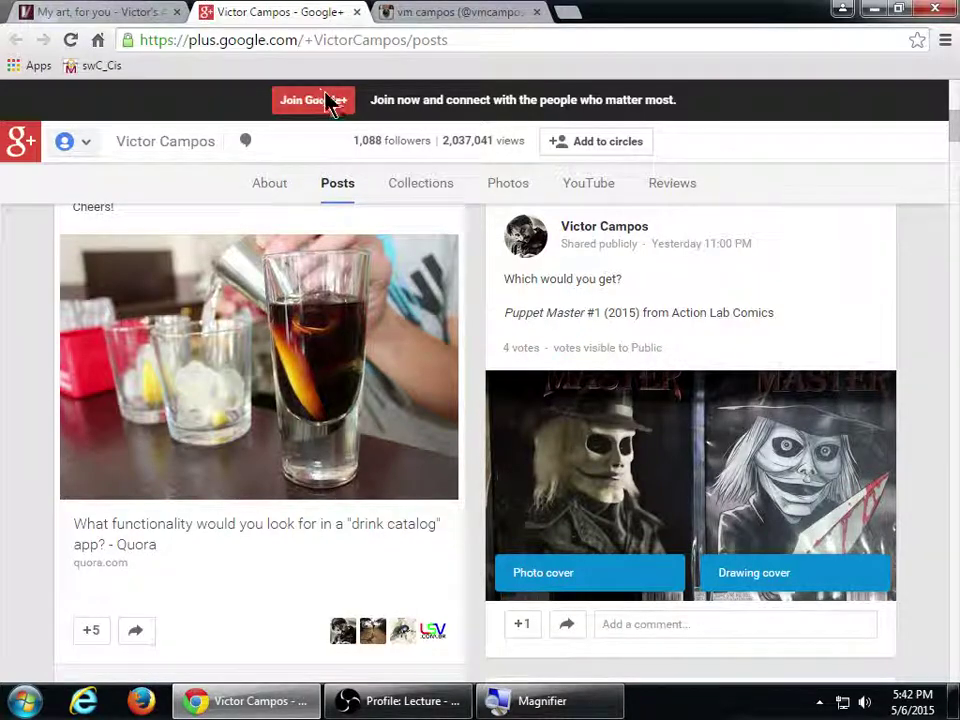
{"action": "scroll", "coordinate": [180, 240], "scroll_direction": "down", "scroll_amount": 7}
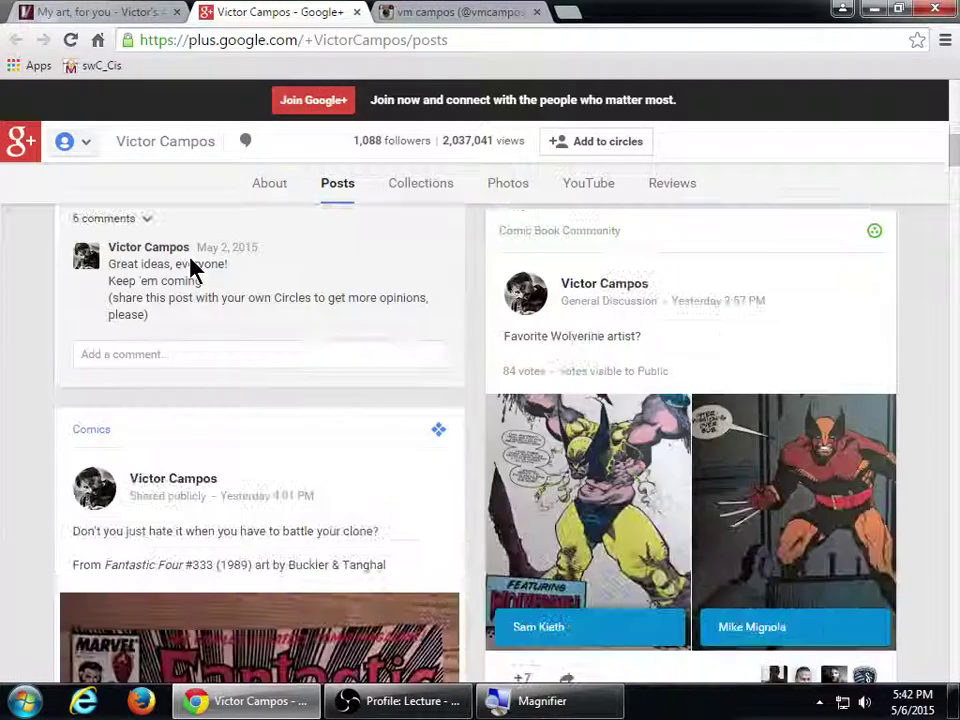
{"action": "scroll", "coordinate": [112, 208], "scroll_direction": "down", "scroll_amount": 3}
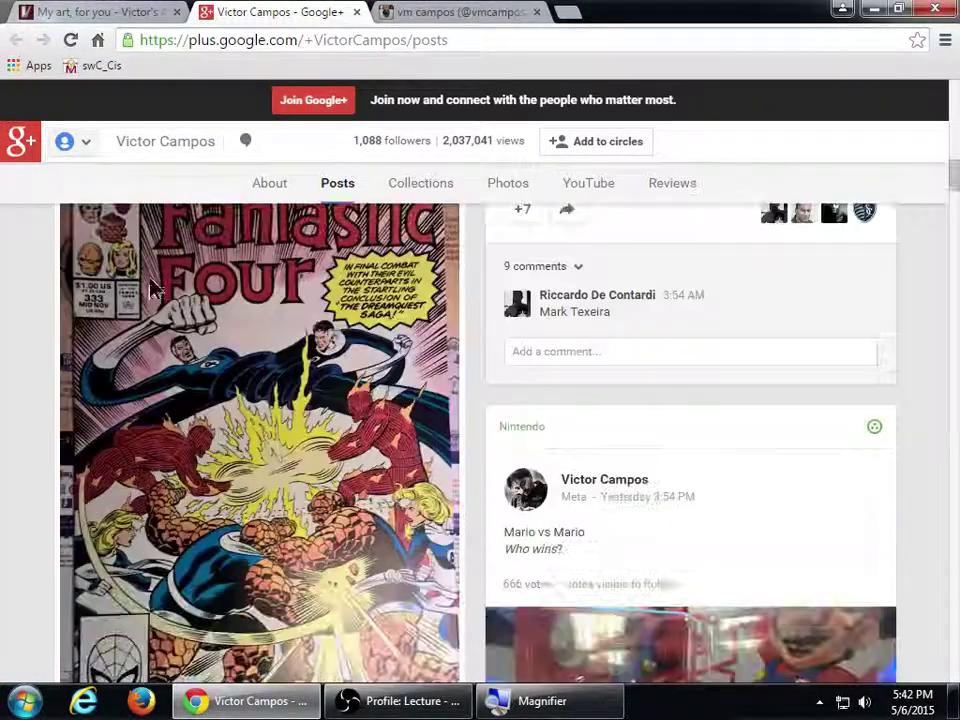
{"action": "left_click", "coordinate": [71, 11]}
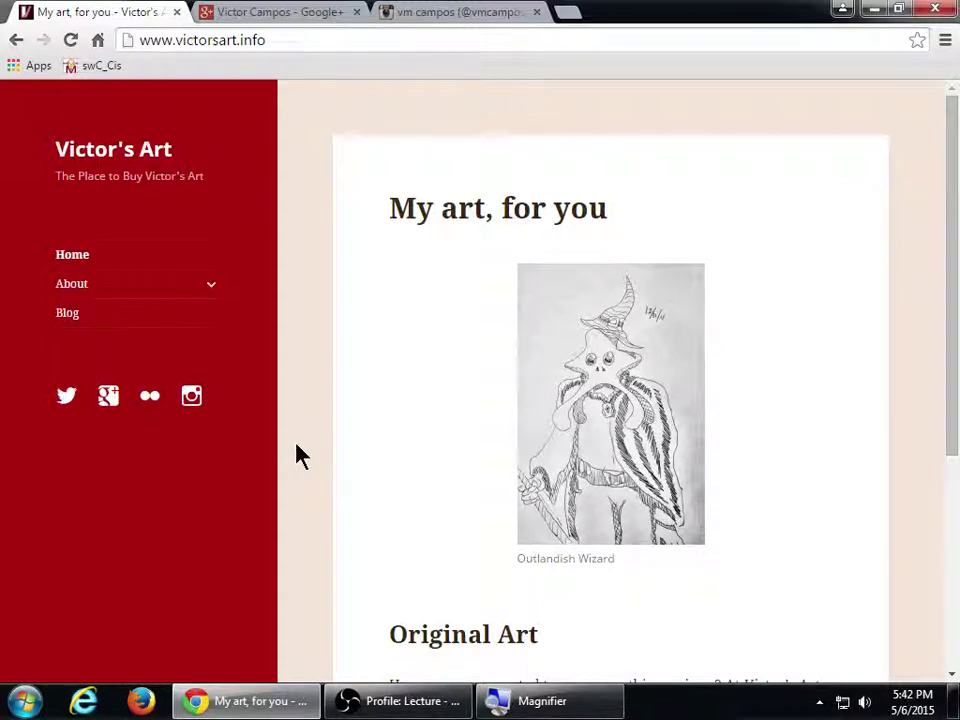
Open the site's About page and examine its image gallery and the Who, What, When, Where, Why and How sections
{"action": "scroll", "coordinate": [304, 380], "scroll_direction": "down", "scroll_amount": 3}
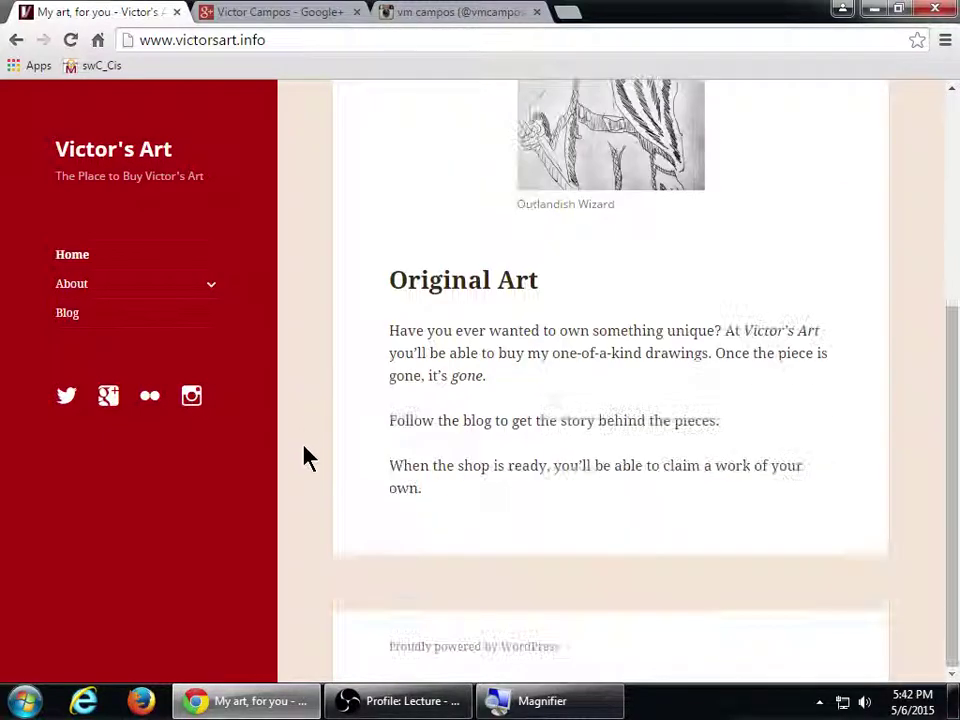
{"action": "scroll", "coordinate": [296, 454], "scroll_direction": "up", "scroll_amount": 3}
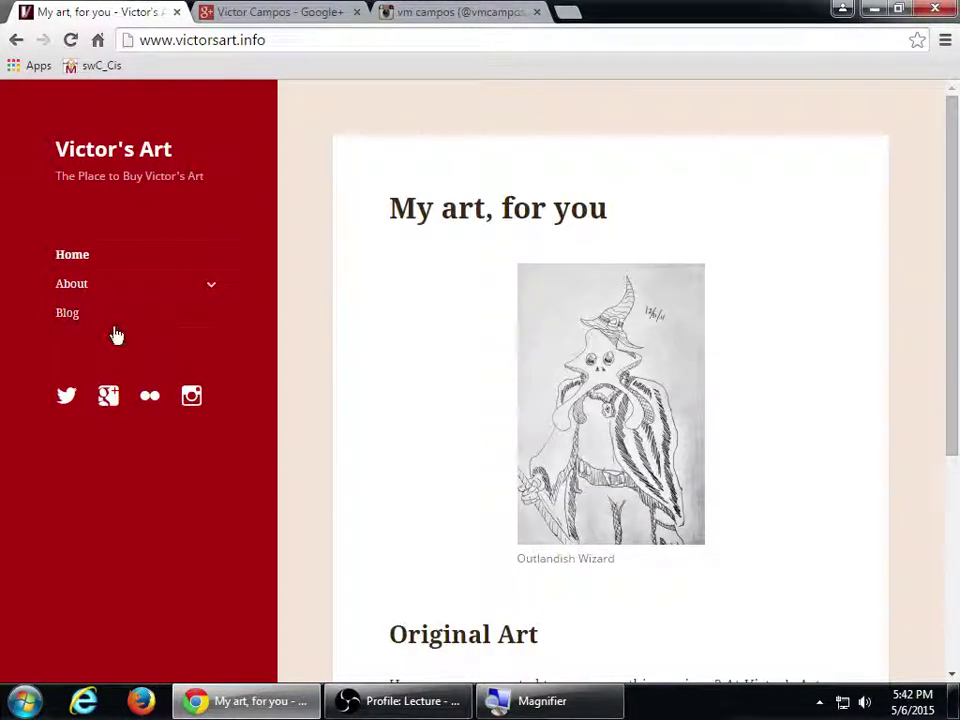
{"action": "left_click", "coordinate": [80, 296]}
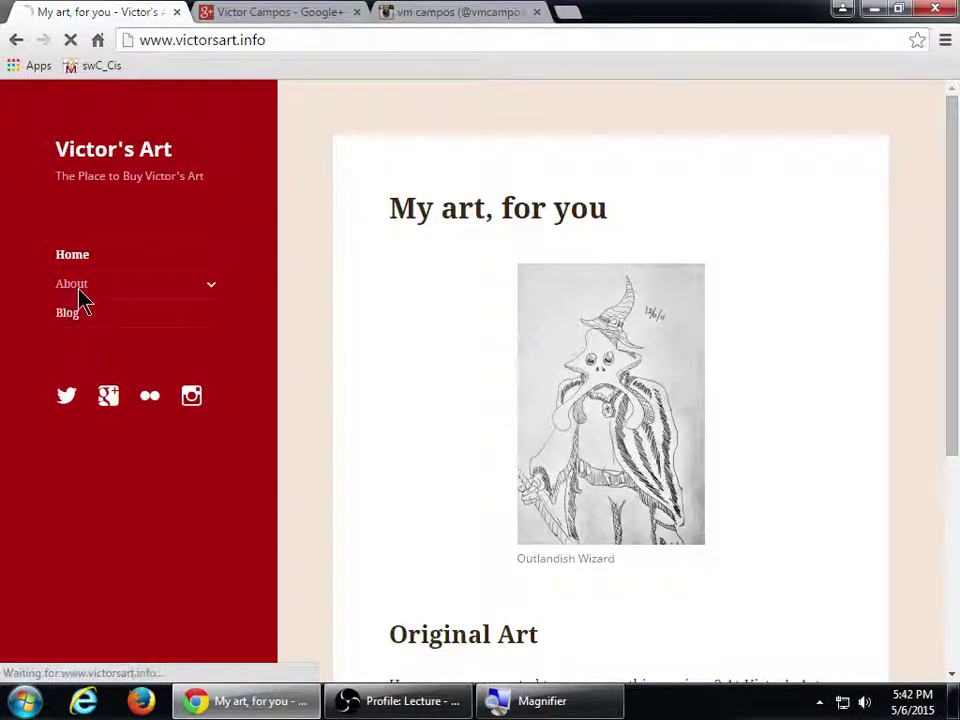
{"action": "scroll", "coordinate": [317, 321], "scroll_direction": "down", "scroll_amount": 3}
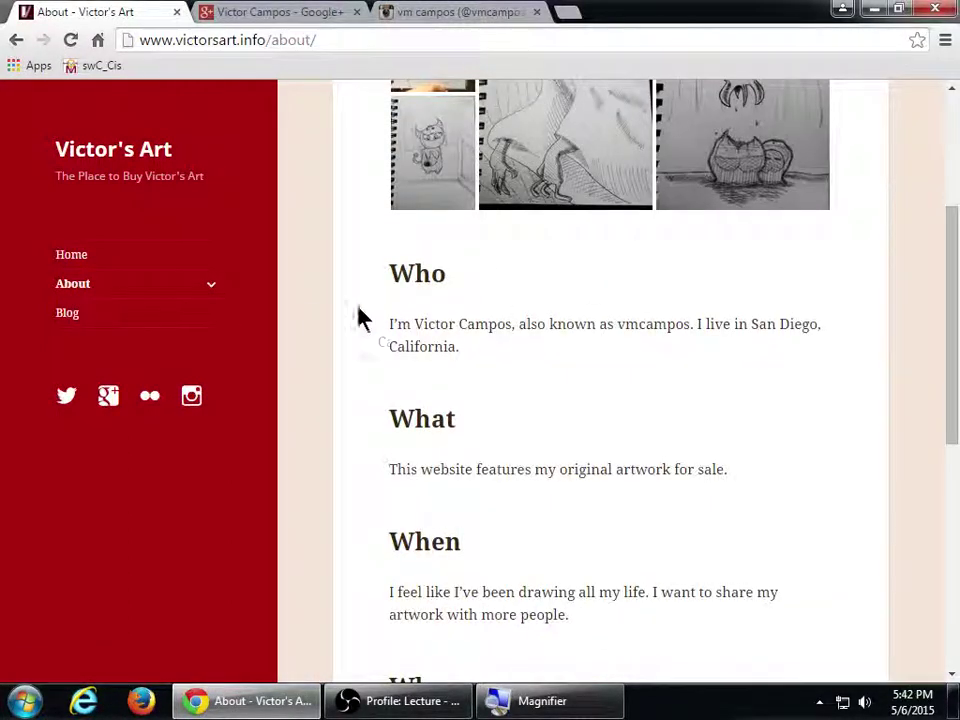
{"action": "scroll", "coordinate": [385, 325], "scroll_direction": "down", "scroll_amount": 2}
{"action": "scroll", "coordinate": [403, 328], "scroll_direction": "up", "scroll_amount": 5}
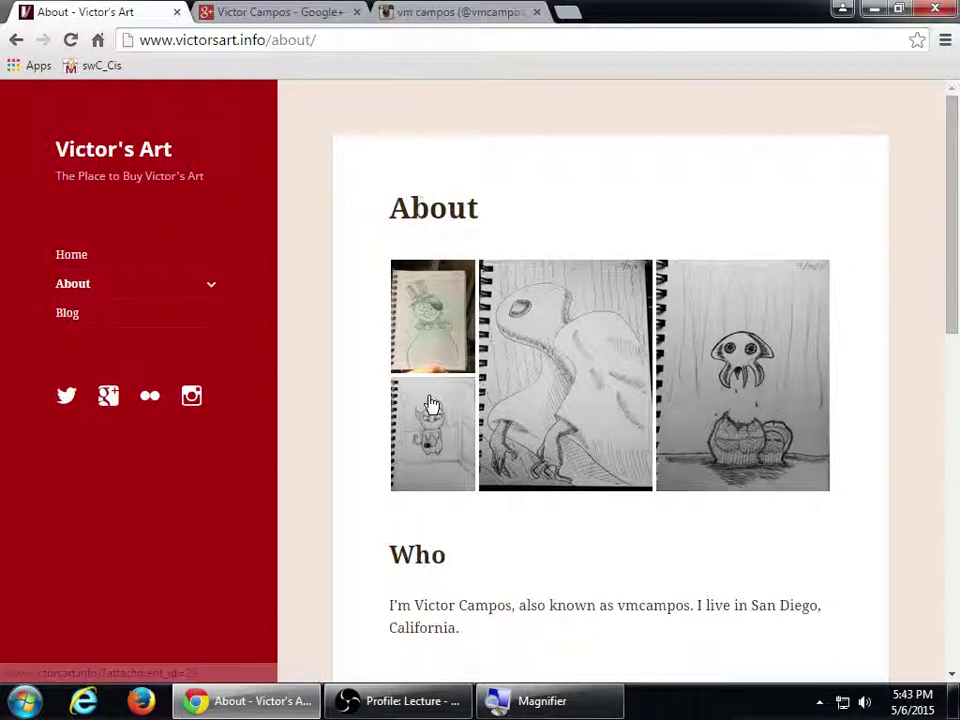
{"action": "scroll", "coordinate": [429, 407], "scroll_direction": "down", "scroll_amount": 4}
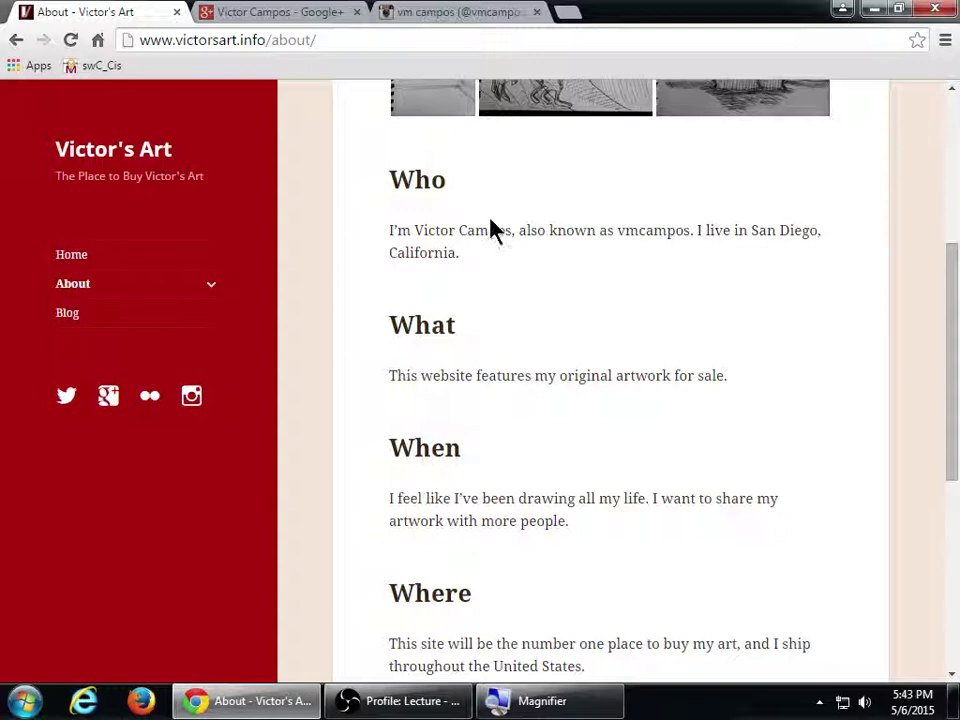
{"action": "scroll", "coordinate": [490, 228], "scroll_direction": "down", "scroll_amount": 5}
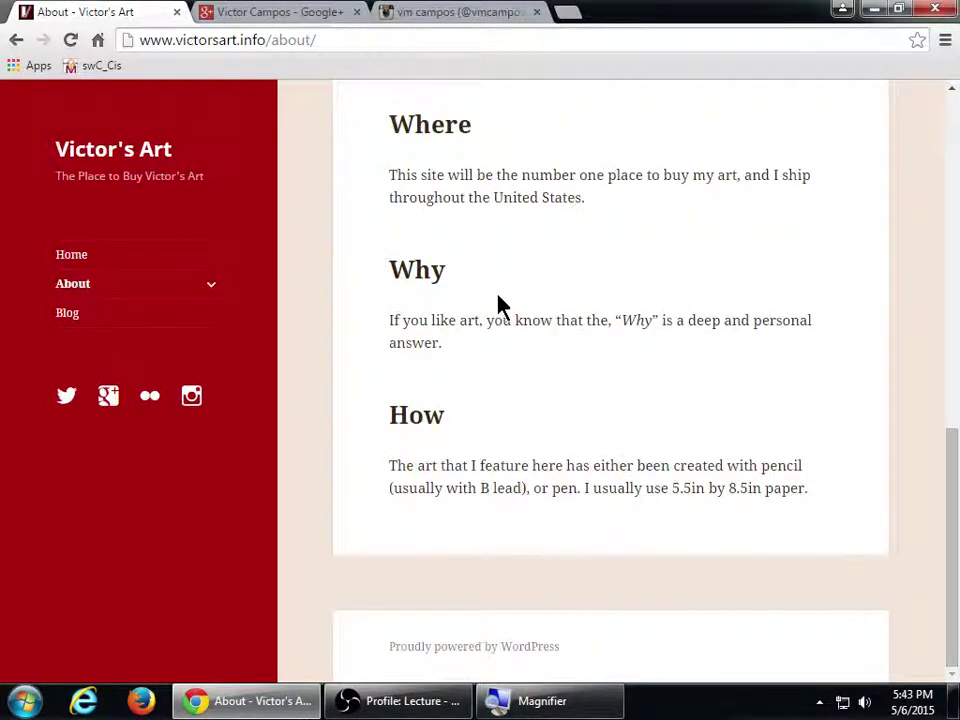
{"action": "scroll", "coordinate": [495, 312], "scroll_direction": "up", "scroll_amount": 5}
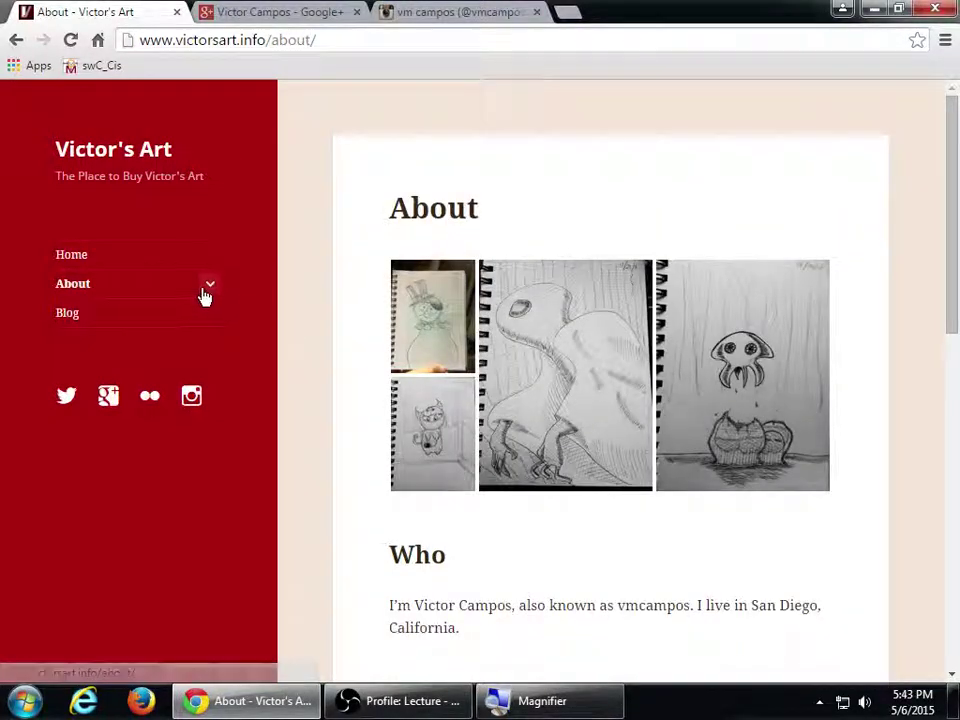
Open the Contact page under About and examine its form fields, CAPTCHA, and Clear and Send options
{"action": "left_click", "coordinate": [208, 288]}
{"action": "left_click", "coordinate": [94, 314]}
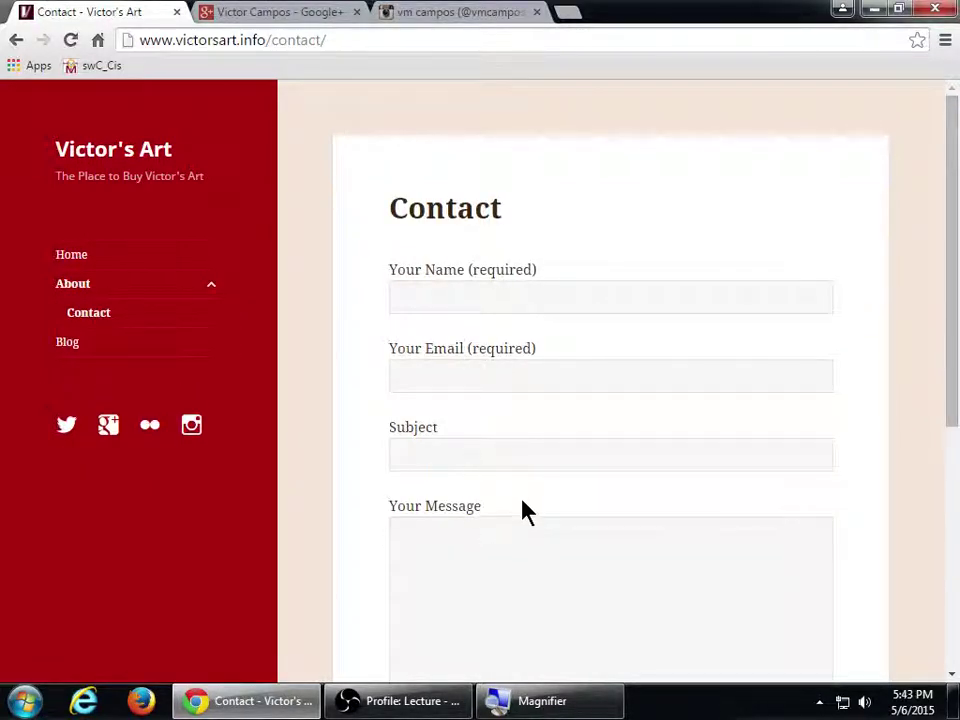
{"action": "scroll", "coordinate": [522, 503], "scroll_direction": "down", "scroll_amount": 2}
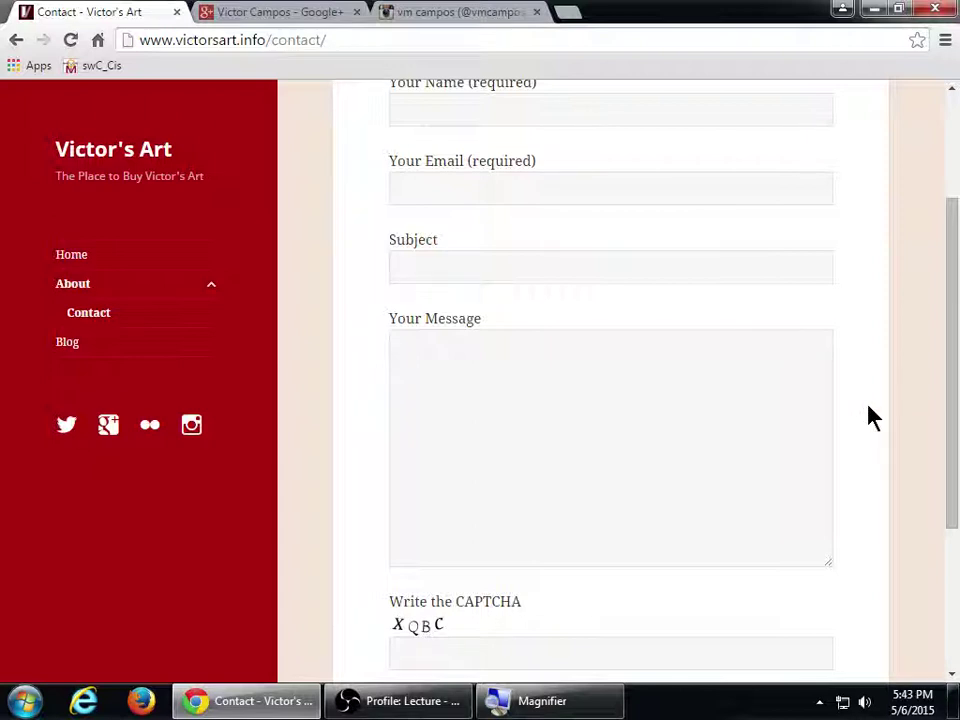
{"action": "scroll", "coordinate": [868, 418], "scroll_direction": "down", "scroll_amount": 3}
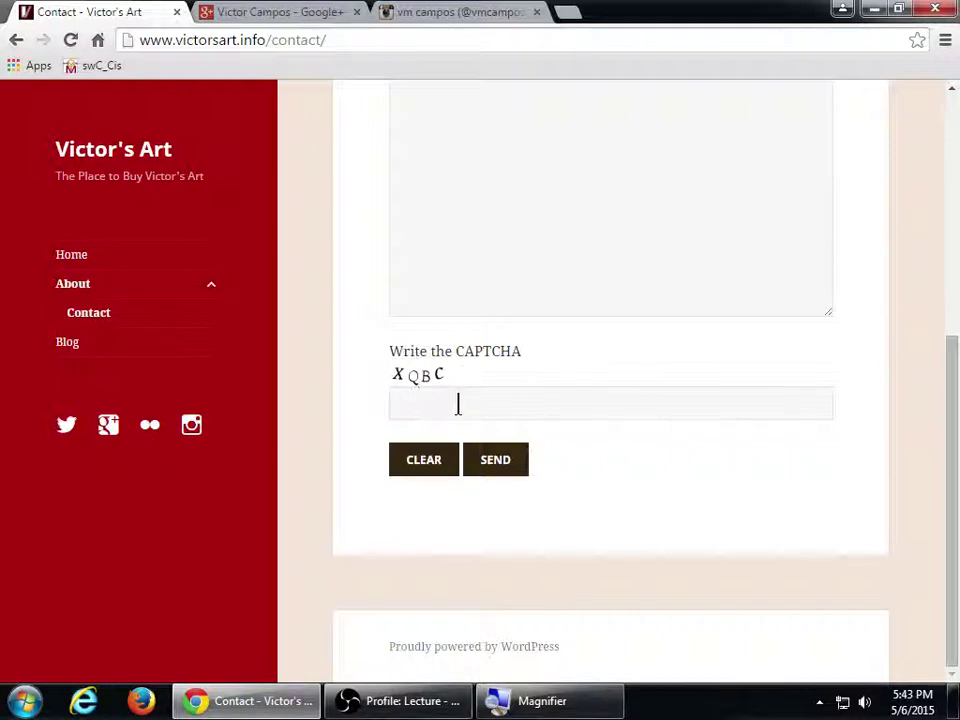
Open the Blog page and look through the excerpts of the Enter, Spectre and Hello, World! posts
{"action": "left_click", "coordinate": [67, 344]}
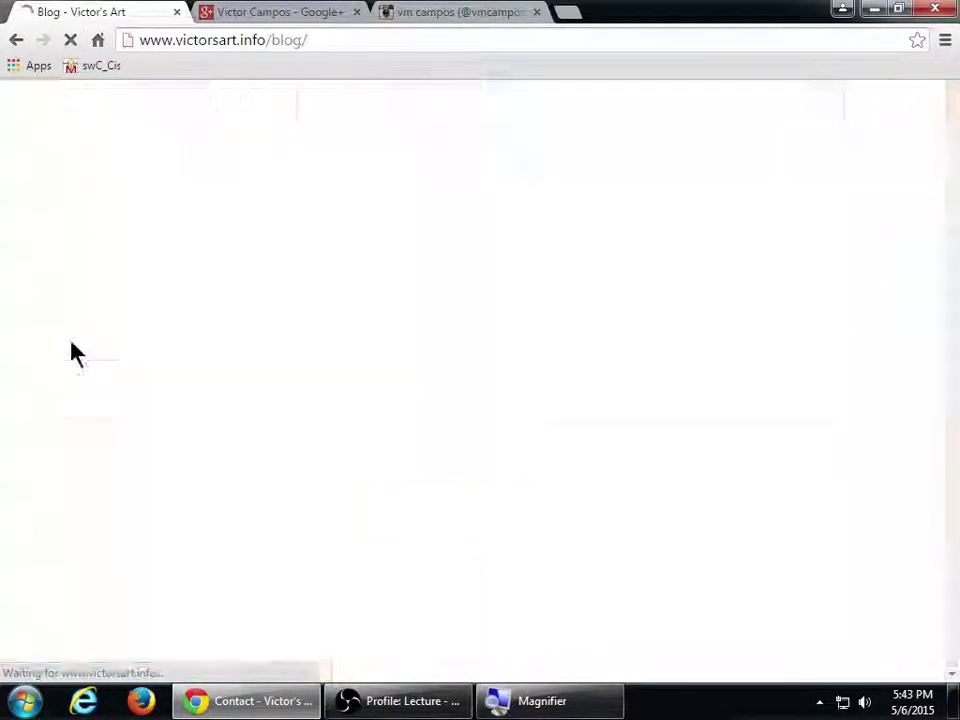
{"action": "scroll", "coordinate": [300, 340], "scroll_direction": "down", "scroll_amount": 7}
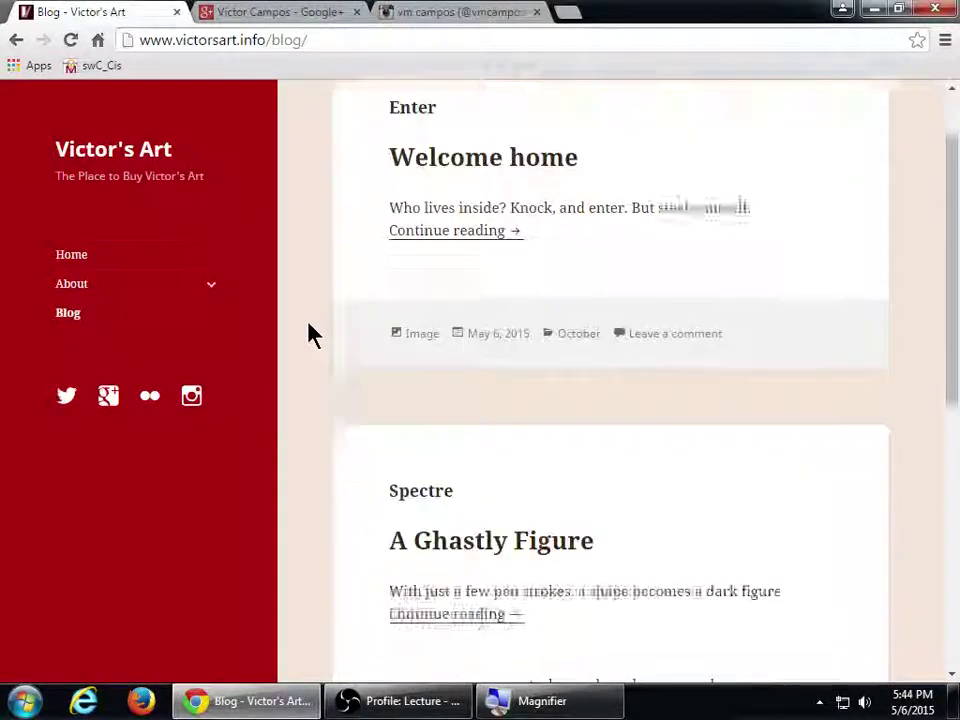
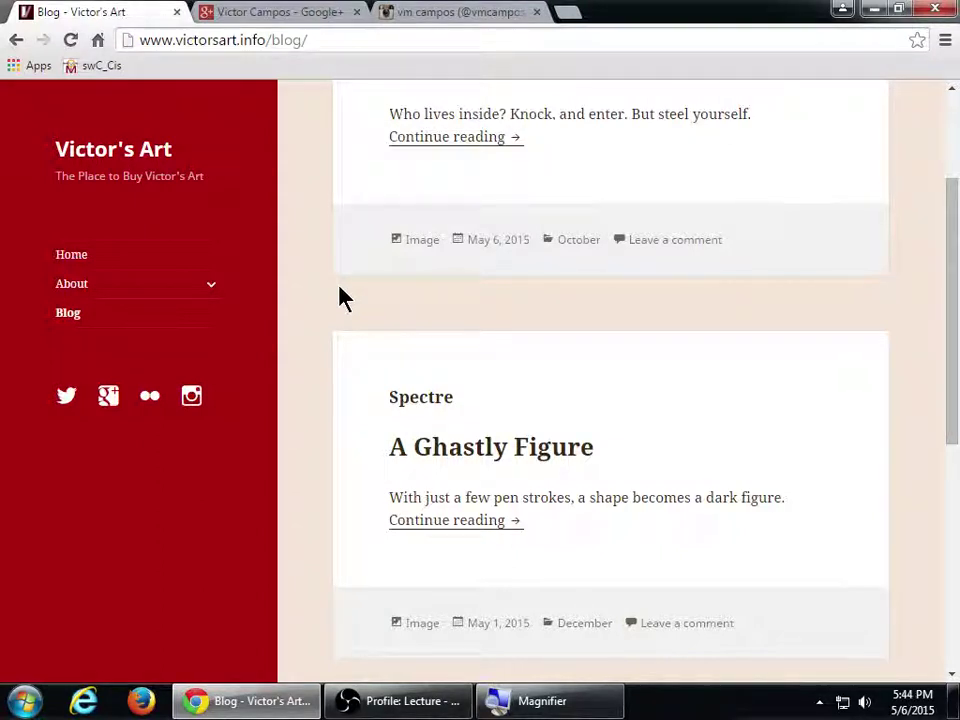
{"action": "scroll", "coordinate": [330, 303], "scroll_direction": "up", "scroll_amount": 2}
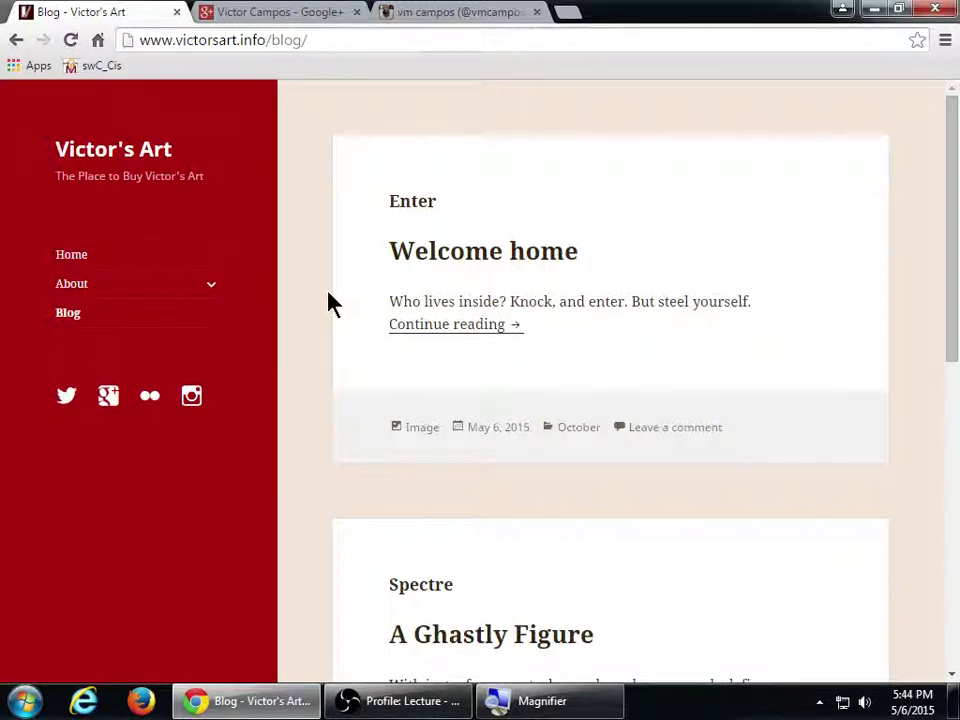
{"action": "scroll", "coordinate": [360, 255], "scroll_direction": "down", "scroll_amount": 4}
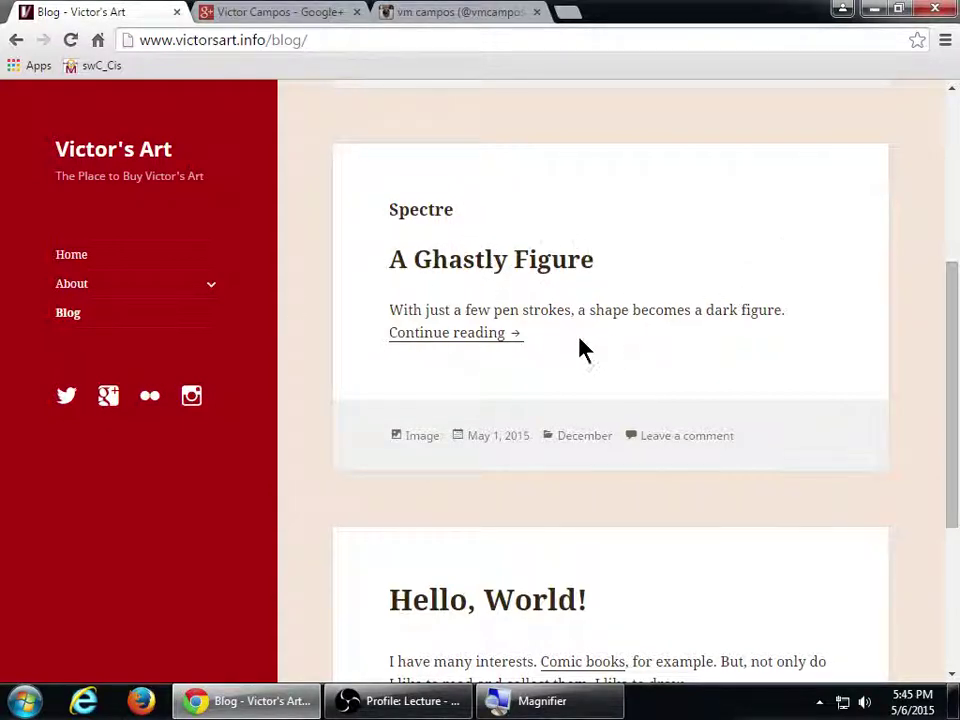
Open the full Spectre post and examine its drawing, text, sharing options, author details, comment area and post navigation
{"action": "left_click", "coordinate": [491, 345]}
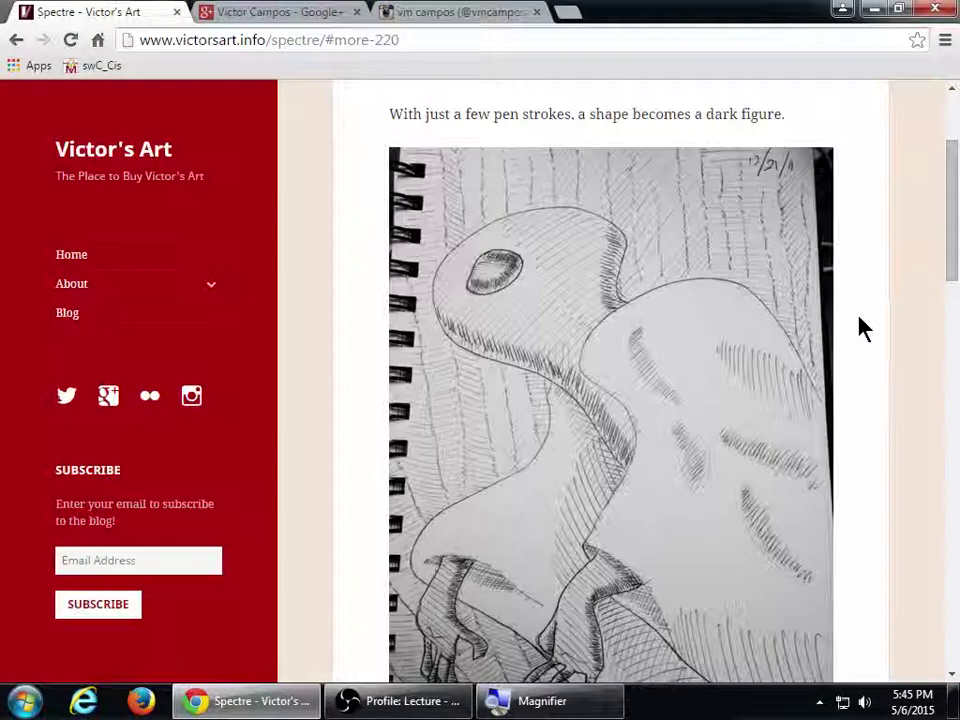
{"action": "scroll", "coordinate": [887, 365], "scroll_direction": "down", "scroll_amount": 7}
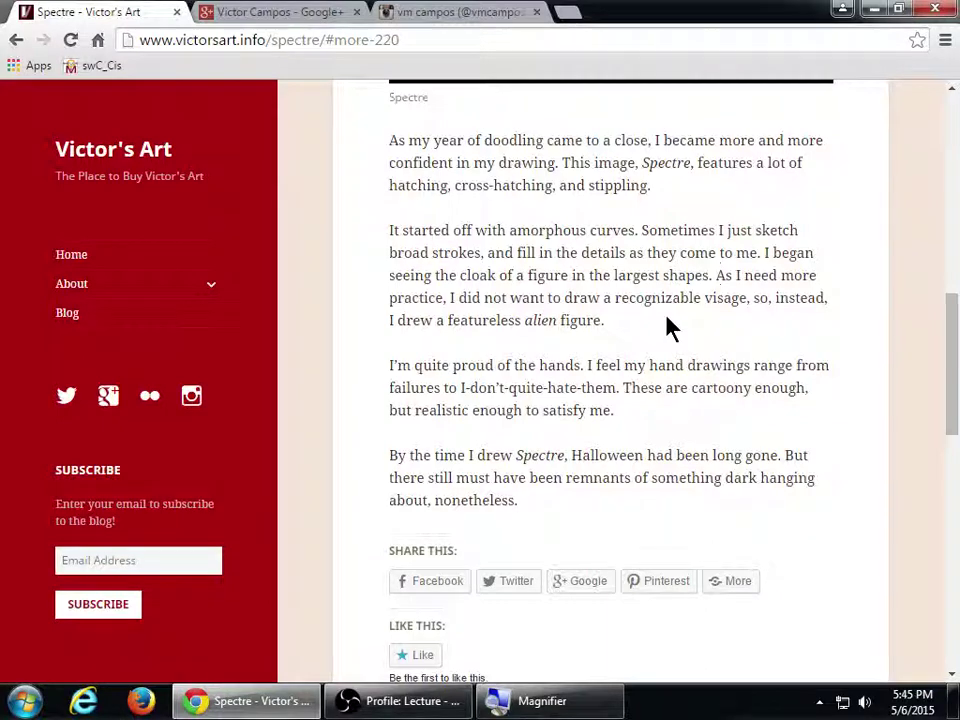
{"action": "scroll", "coordinate": [670, 328], "scroll_direction": "down", "scroll_amount": 2}
{"action": "scroll", "coordinate": [714, 377], "scroll_direction": "down", "scroll_amount": 7}
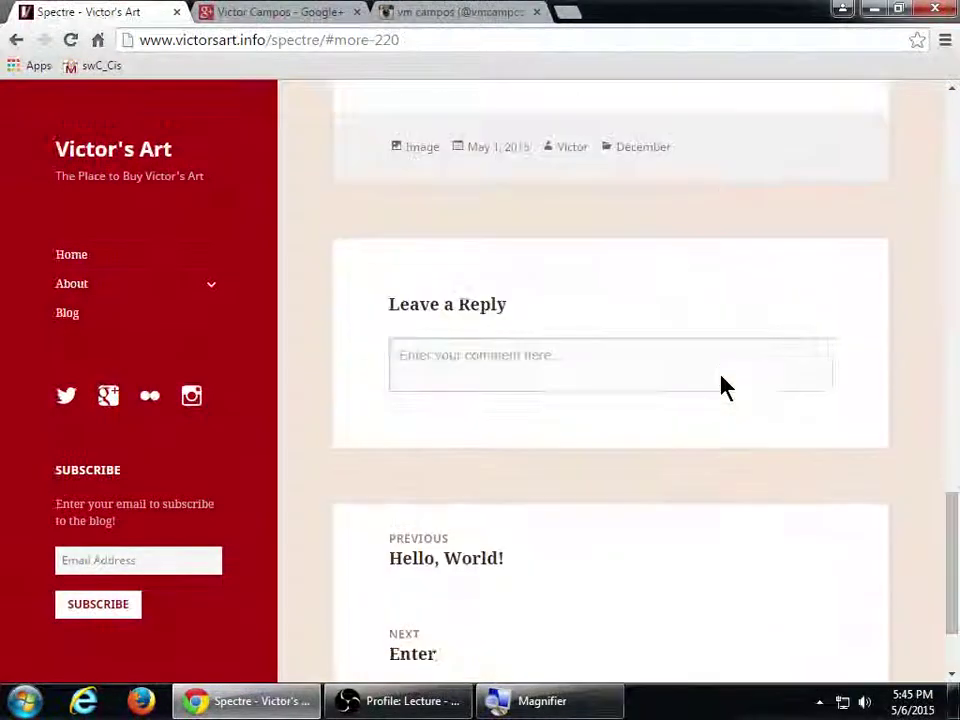
{"action": "scroll", "coordinate": [722, 388], "scroll_direction": "up", "scroll_amount": 2}
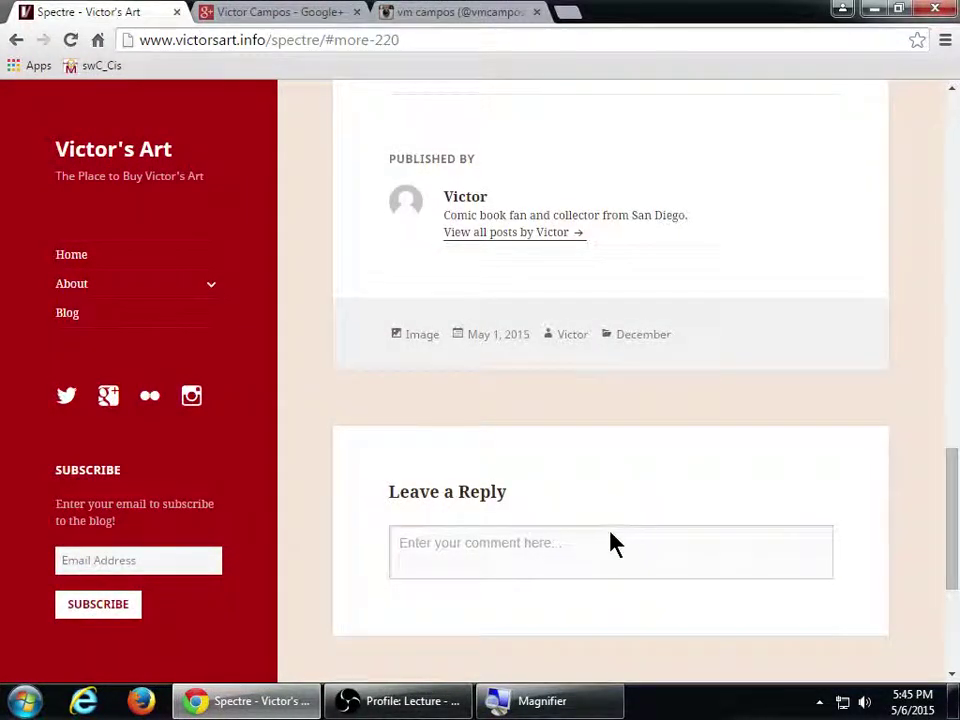
{"action": "scroll", "coordinate": [545, 545], "scroll_direction": "up", "scroll_amount": 10}
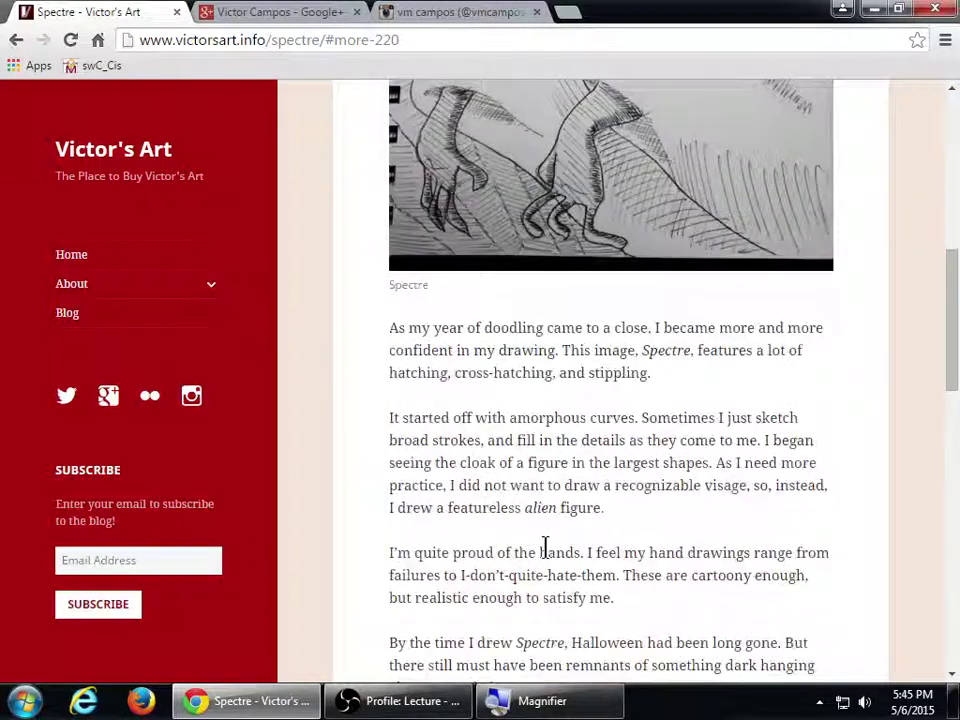
{"action": "scroll", "coordinate": [545, 550], "scroll_direction": "up", "scroll_amount": 5}
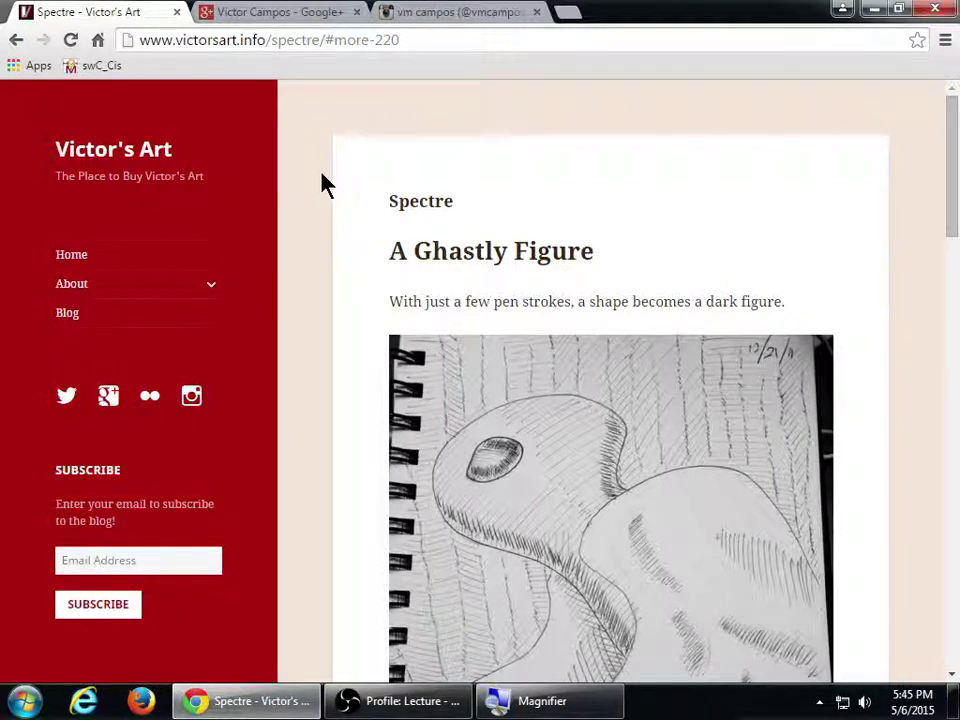
{"action": "scroll", "coordinate": [322, 180], "scroll_direction": "down", "scroll_amount": 3}
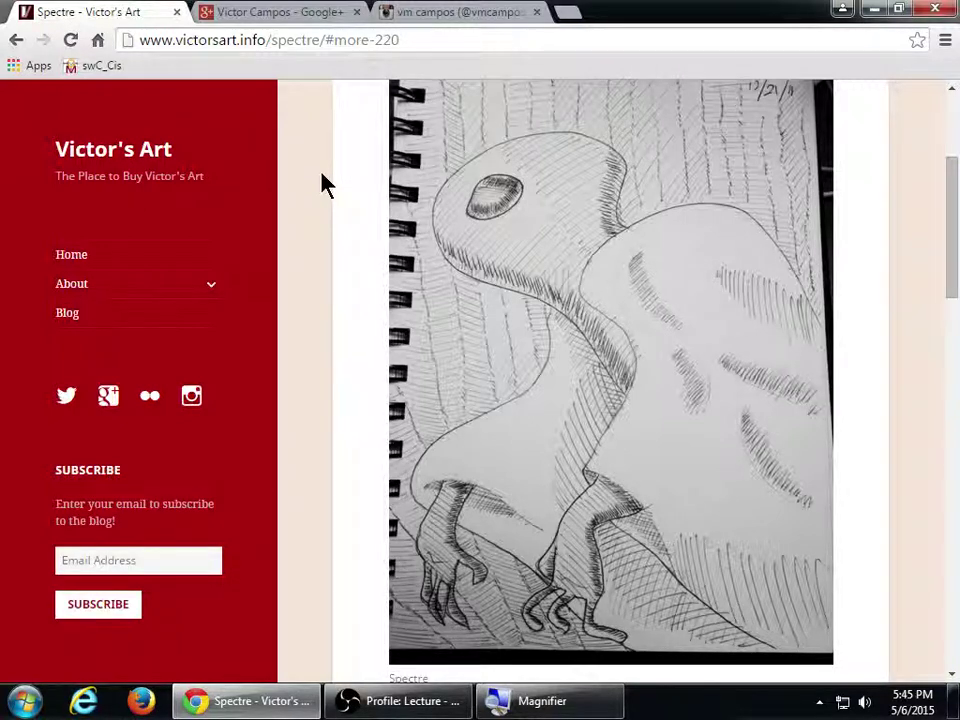
{"action": "scroll", "coordinate": [294, 287], "scroll_direction": "up", "scroll_amount": 3}
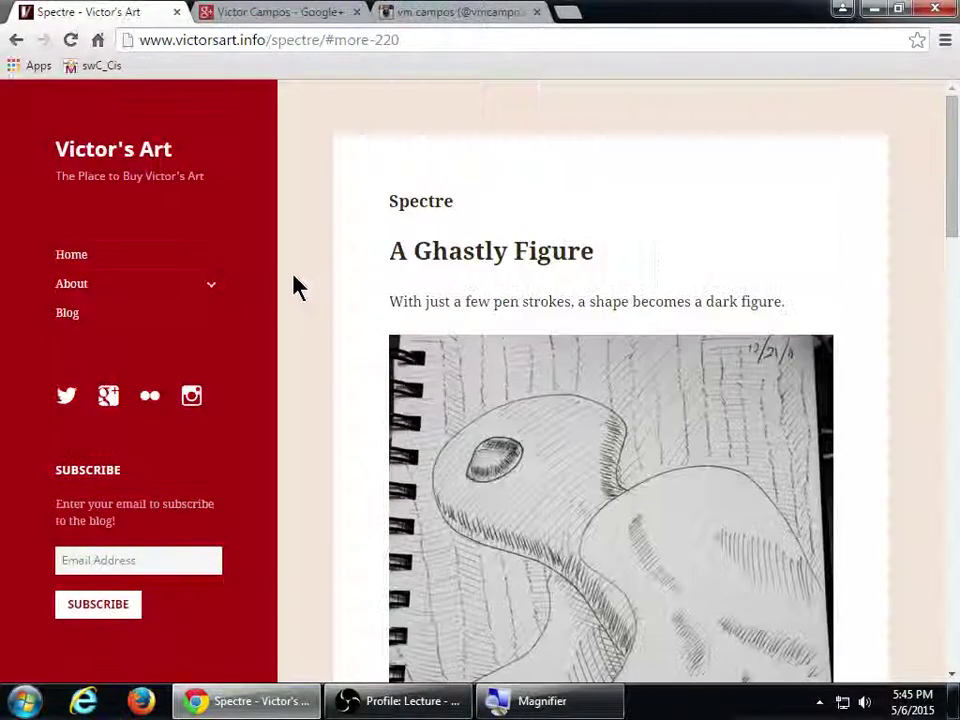
{"action": "middle_click", "coordinate": [265, 12]}
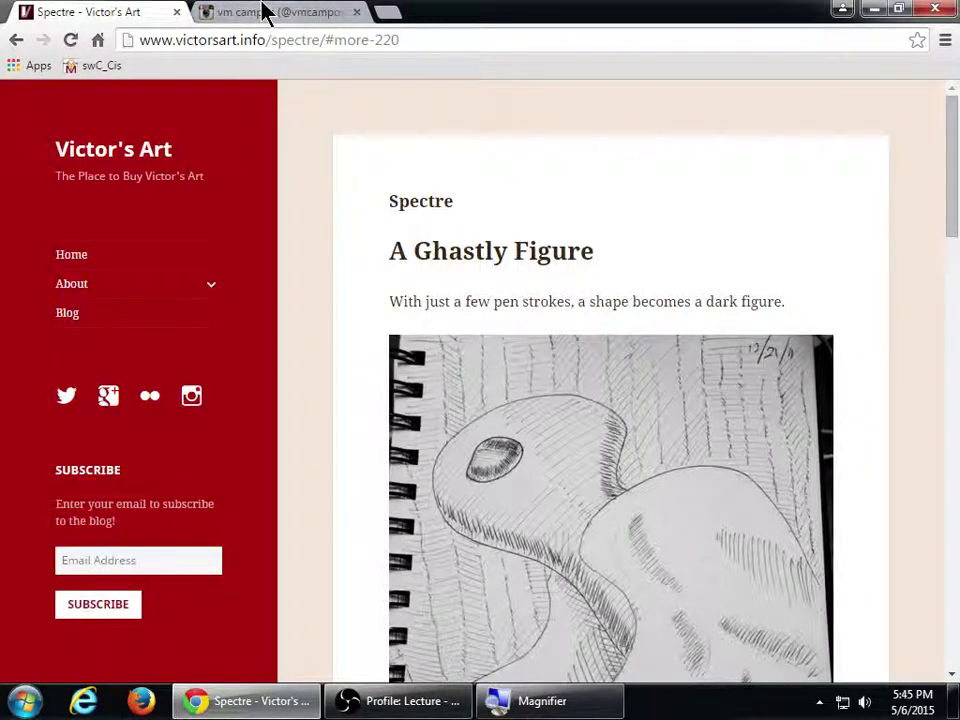
{"action": "middle_click", "coordinate": [262, 12]}
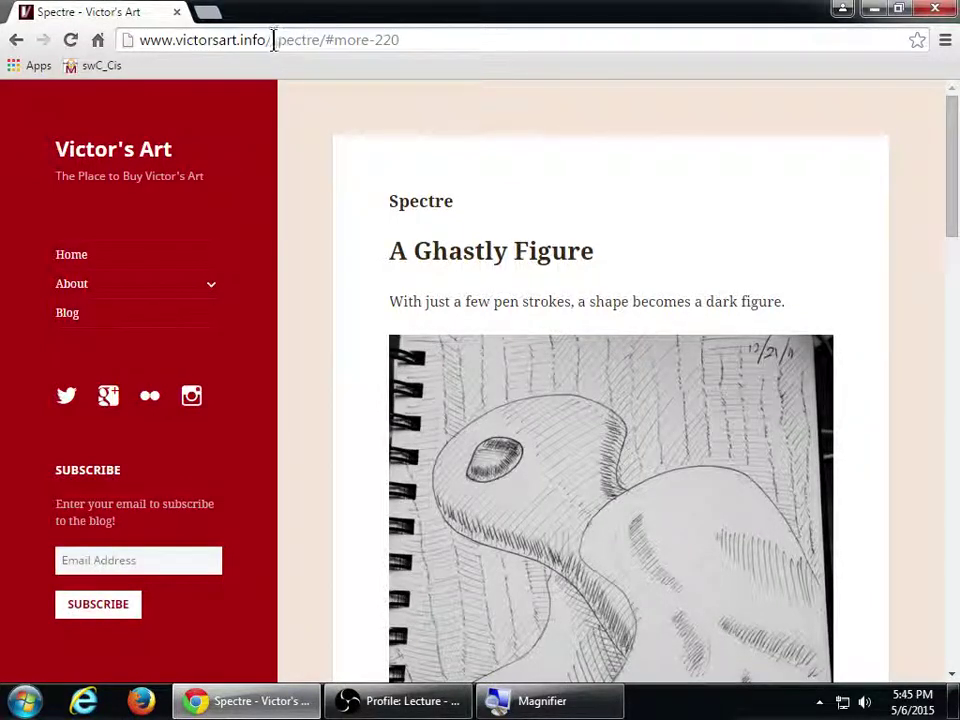
{"action": "left_click_drag", "start_coordinate": [271, 39], "coordinate": [524, 40]}
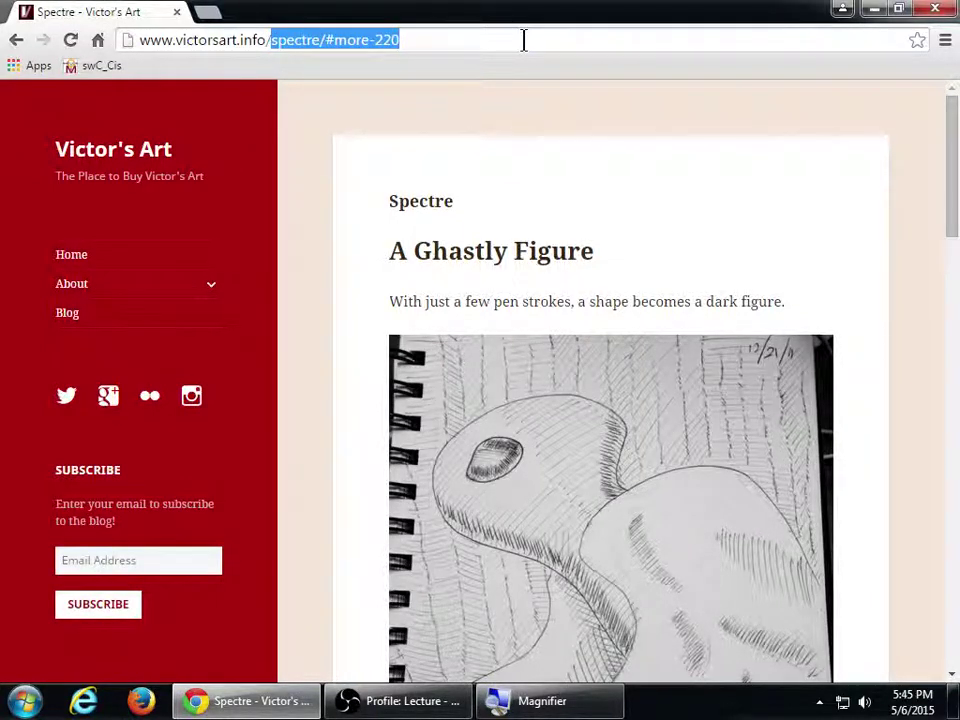
{"action": "type", "text": "wp-admm"}
{"action": "key", "text": "Return"}
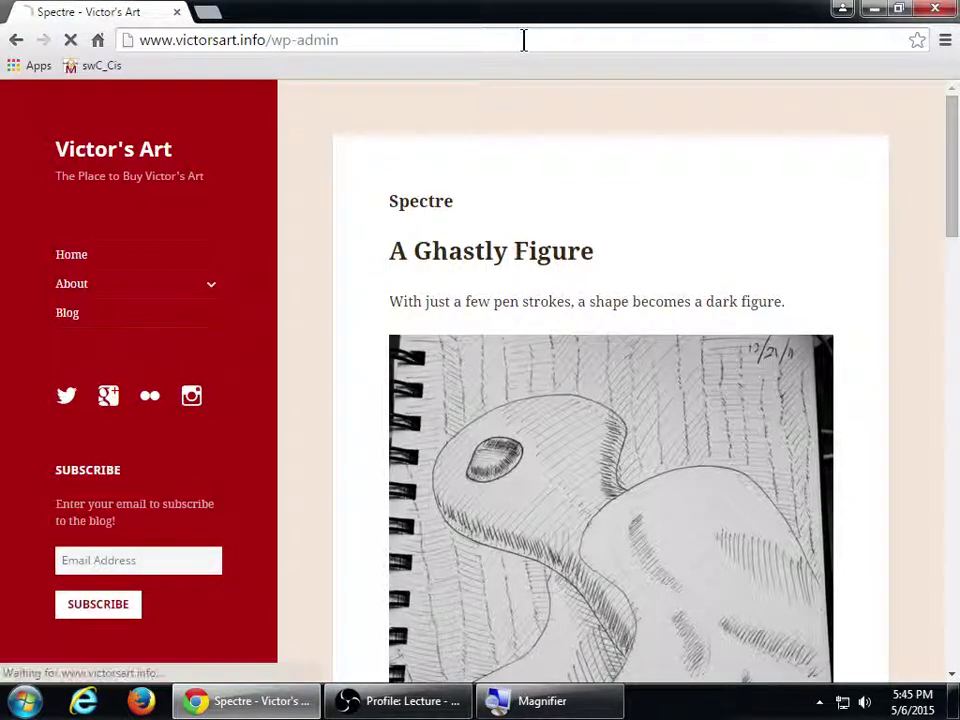
Place the browser beside the Open Broadcaster Software window, and after the login minimize the recorder and maximize the browser
{"action": "key", "text": "super+Left"}
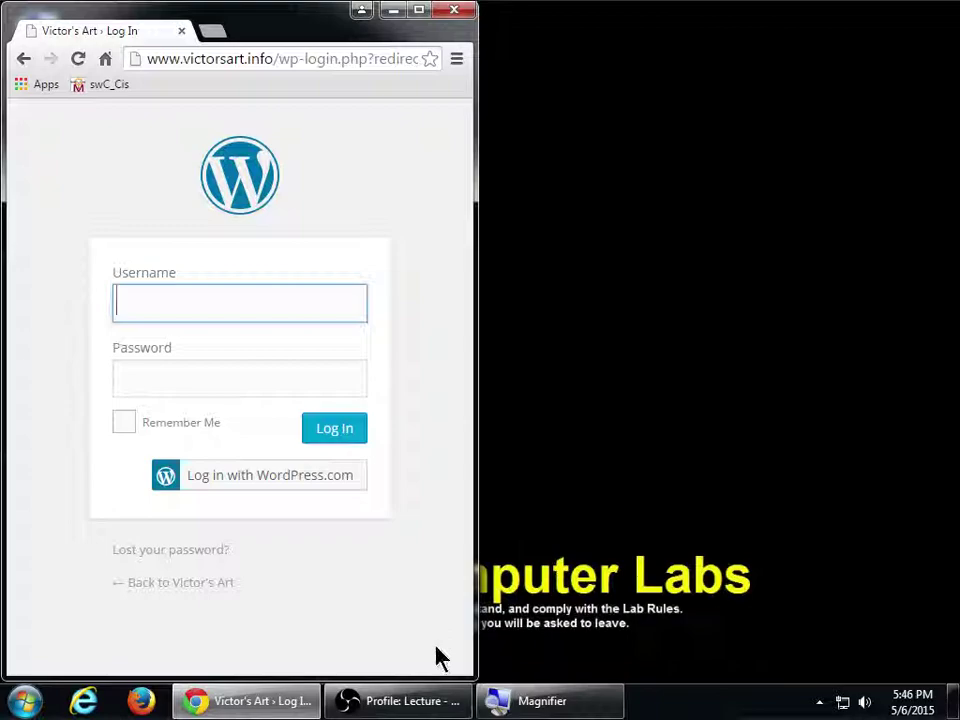
{"action": "left_click", "coordinate": [430, 701]}
{"action": "left_click_drag", "start_coordinate": [482, 101], "coordinate": [674, 89]}
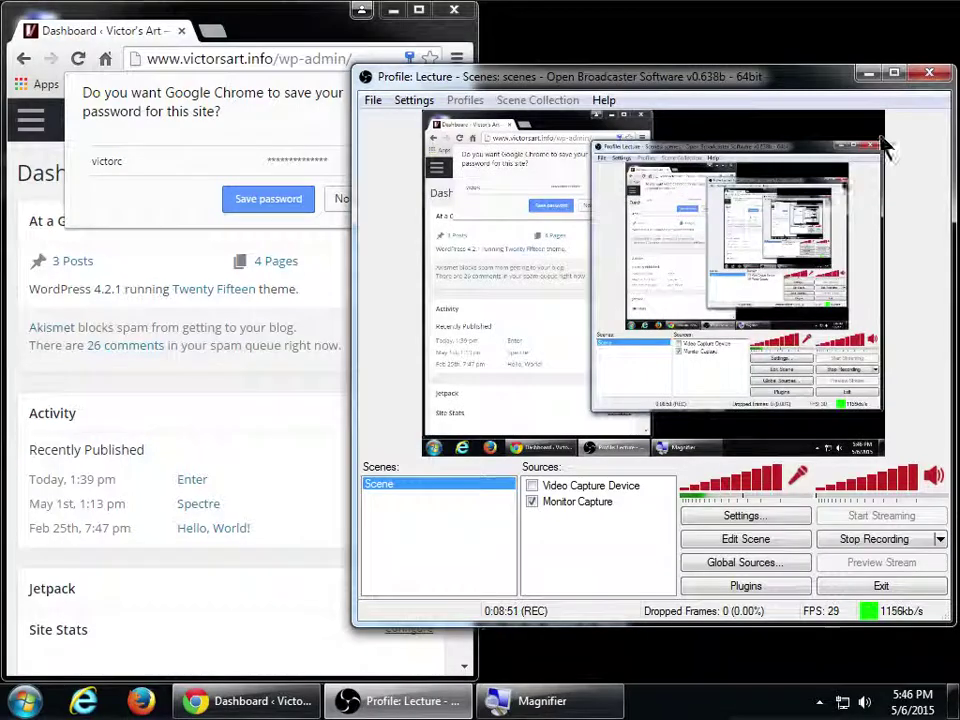
{"action": "left_click", "coordinate": [862, 74]}
{"action": "left_click", "coordinate": [424, 14]}
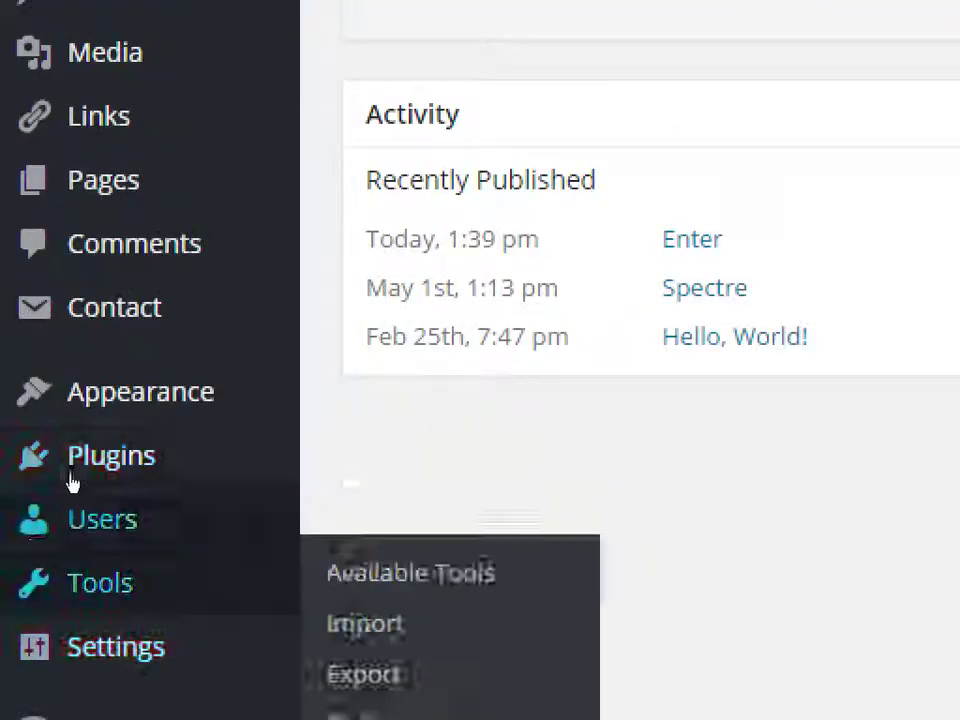
Open the list of installed plugins and examine its entries from Akismet through WordPress SEO, magnifying the last ones
{"action": "mouse_move", "coordinate": [72, 498]}
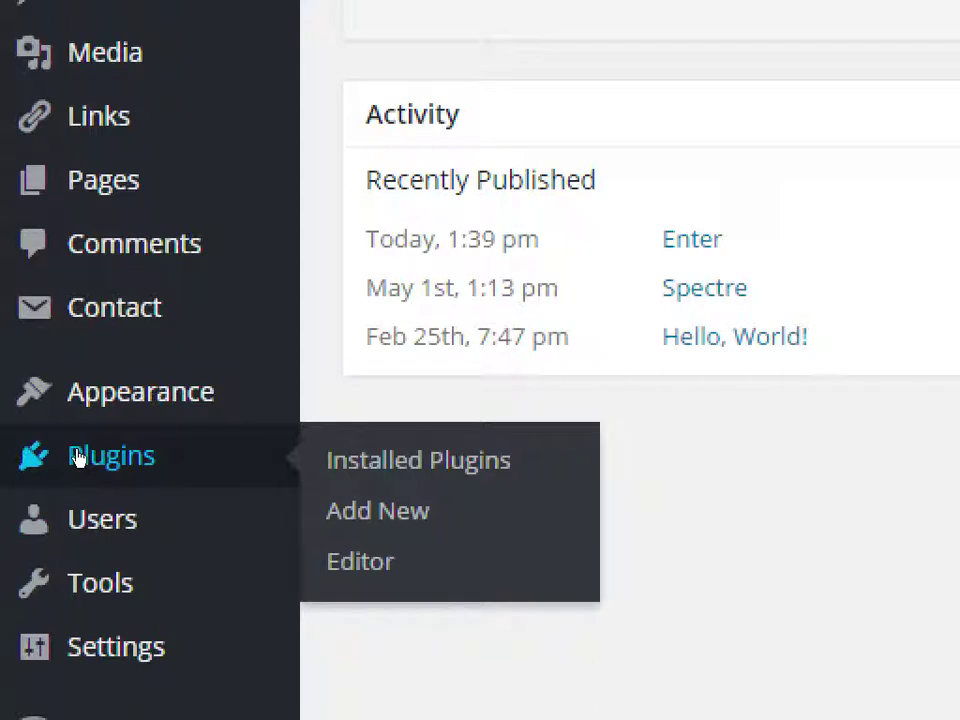
{"action": "left_click", "coordinate": [193, 460]}
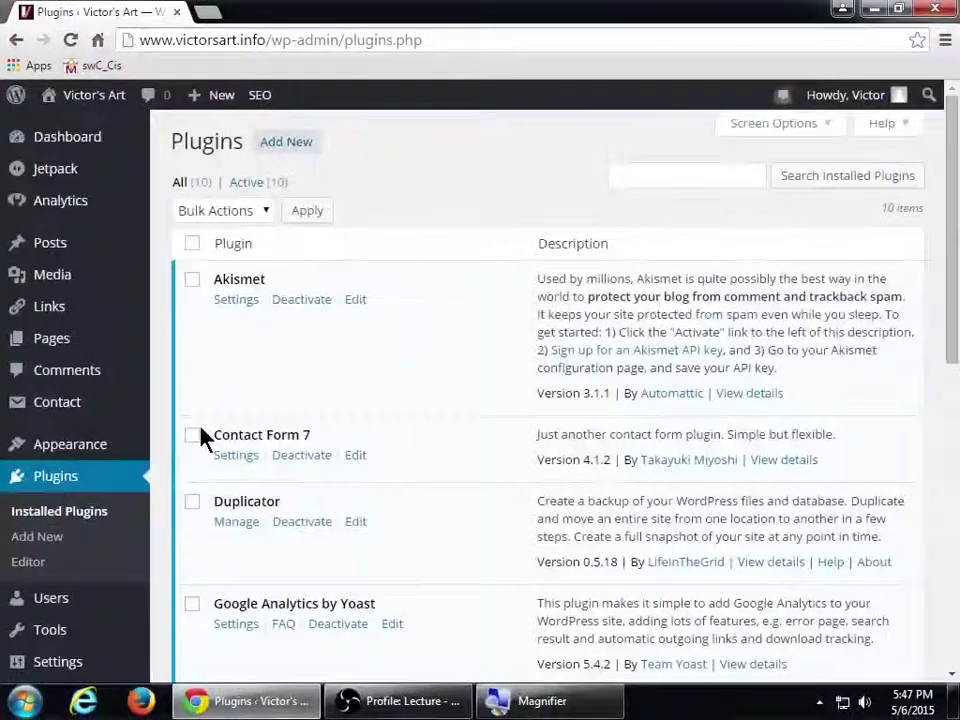
{"action": "scroll", "coordinate": [476, 343], "scroll_direction": "down", "scroll_amount": 5}
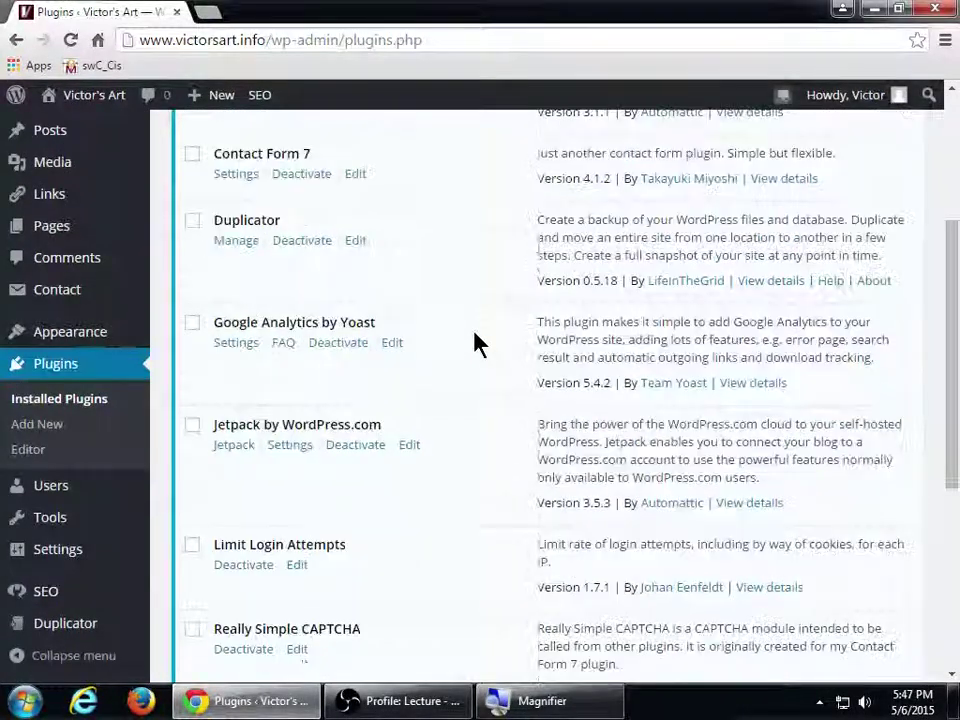
{"action": "scroll", "coordinate": [476, 343], "scroll_direction": "down", "scroll_amount": 3}
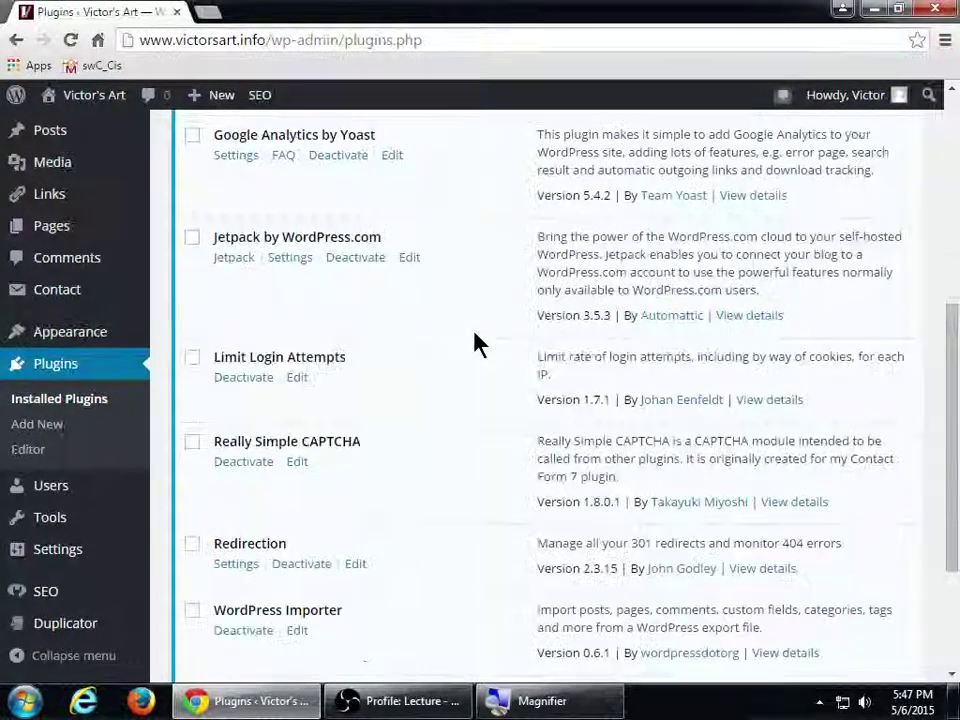
{"action": "scroll", "coordinate": [476, 343], "scroll_direction": "down", "scroll_amount": 3}
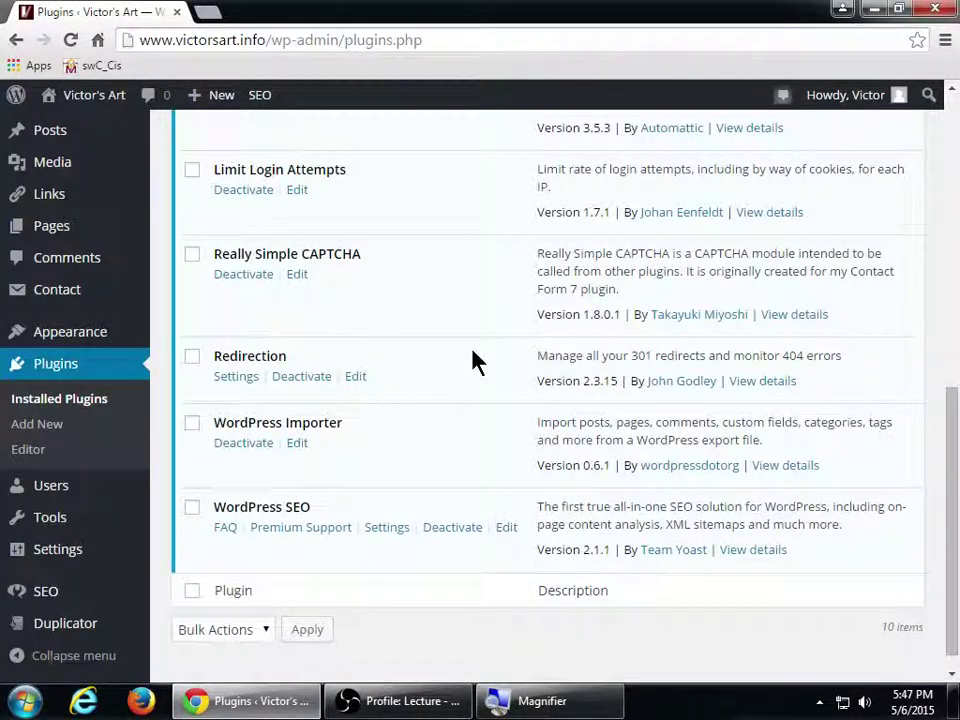
{"action": "key", "text": "super+plus"}
{"action": "key", "text": "super+plus"}
{"action": "key", "text": "super+plus"}
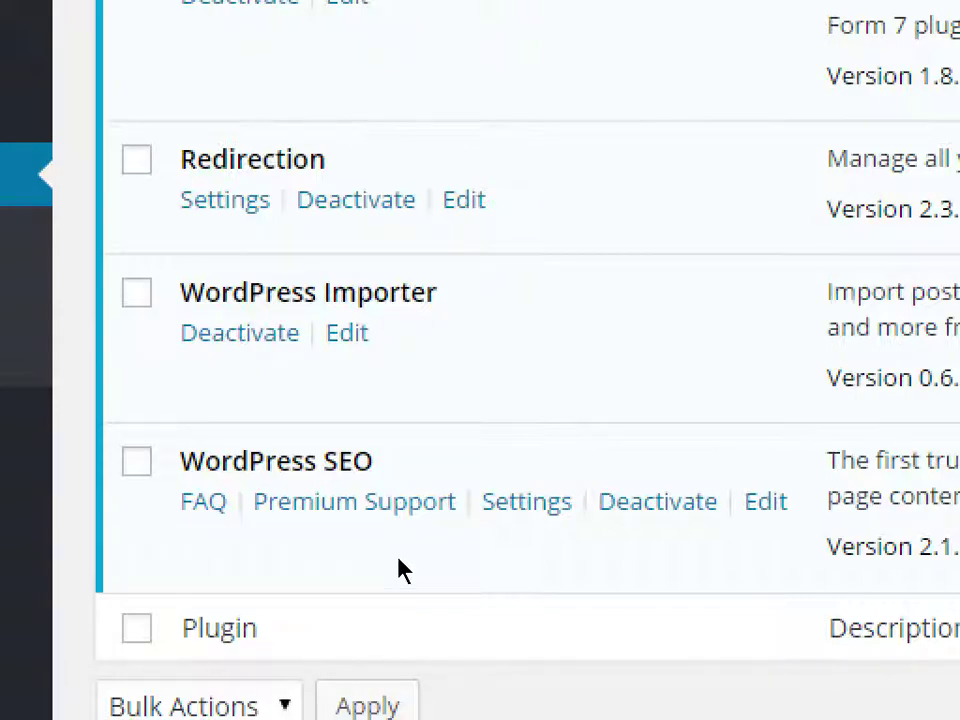
{"action": "key", "text": "super+minus"}
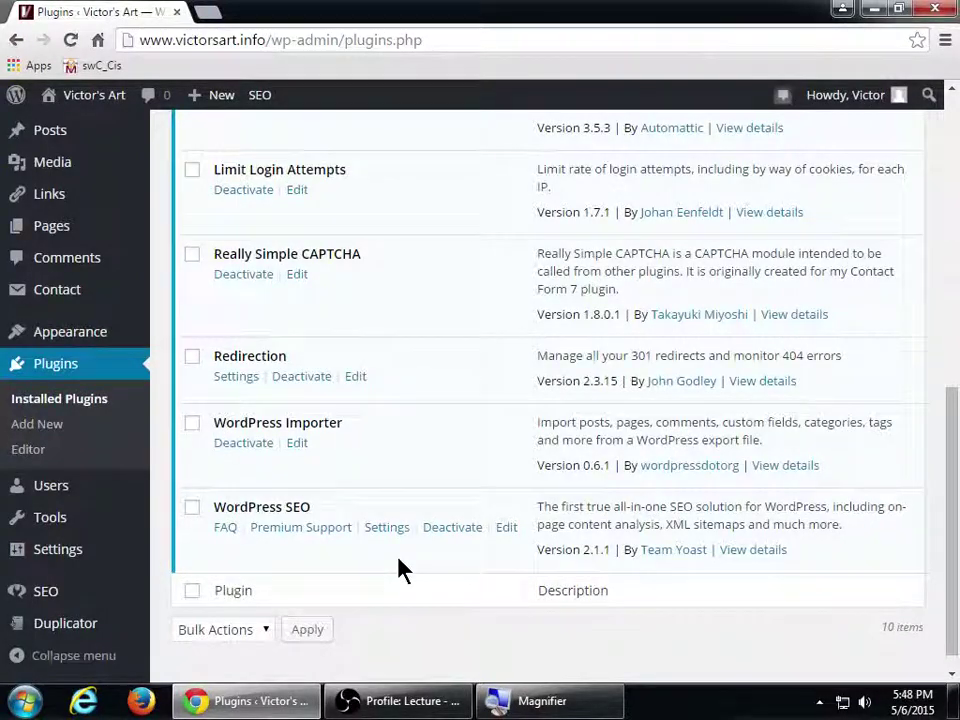
Magnify the heading area of the installed plugins list and open the page for adding new plugins
{"action": "scroll", "coordinate": [366, 598], "scroll_direction": "up", "scroll_amount": 10}
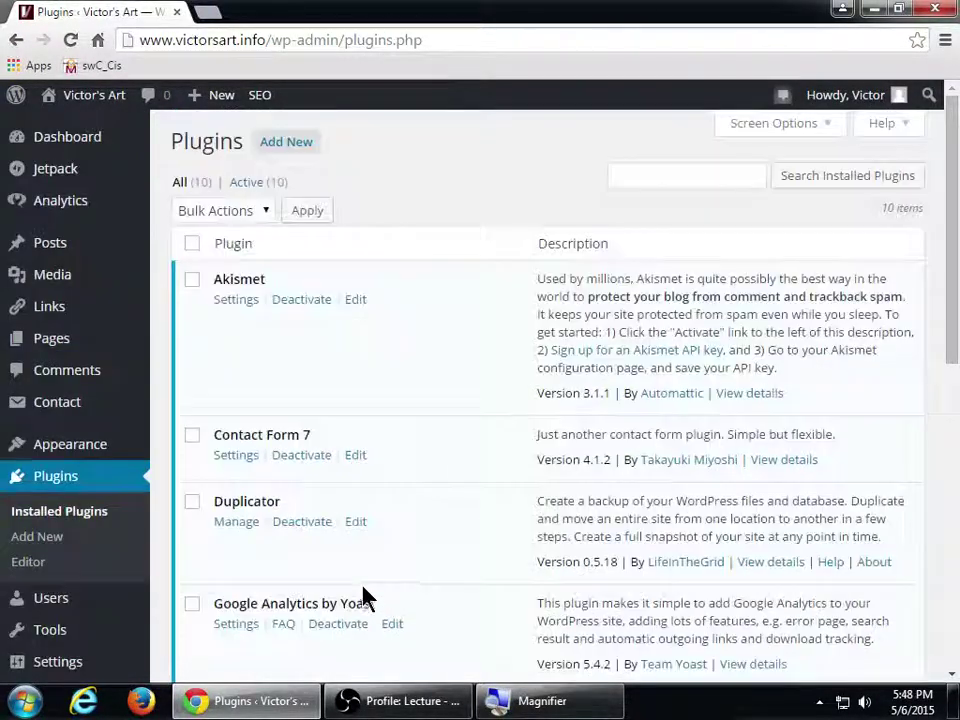
{"action": "key", "text": "super+plus"}
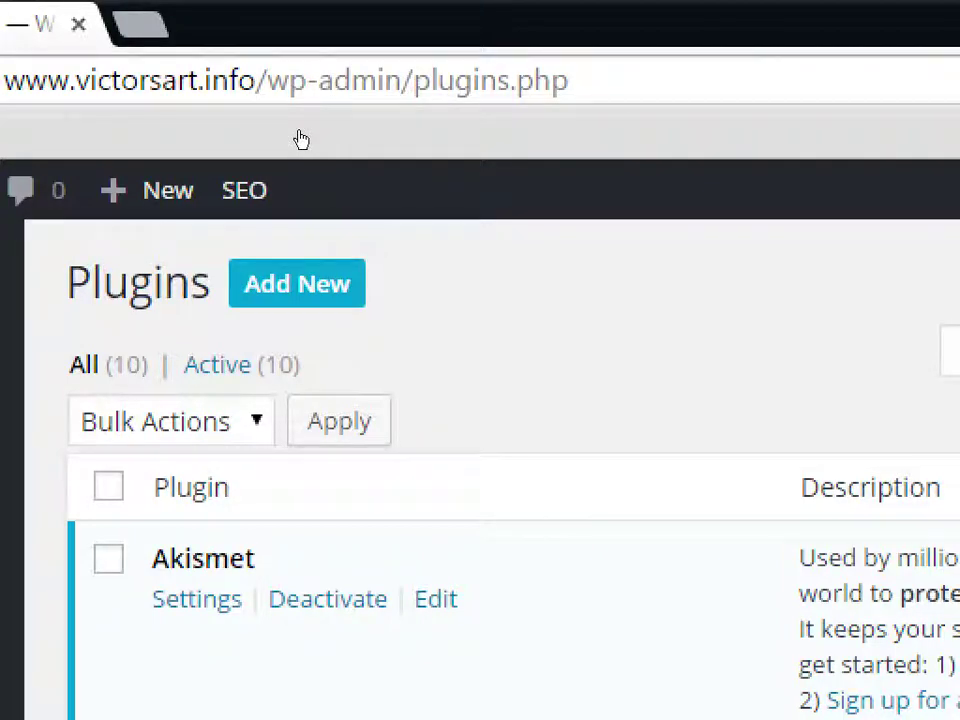
{"action": "key", "text": "super+minus"}
{"action": "left_click", "coordinate": [290, 141]}
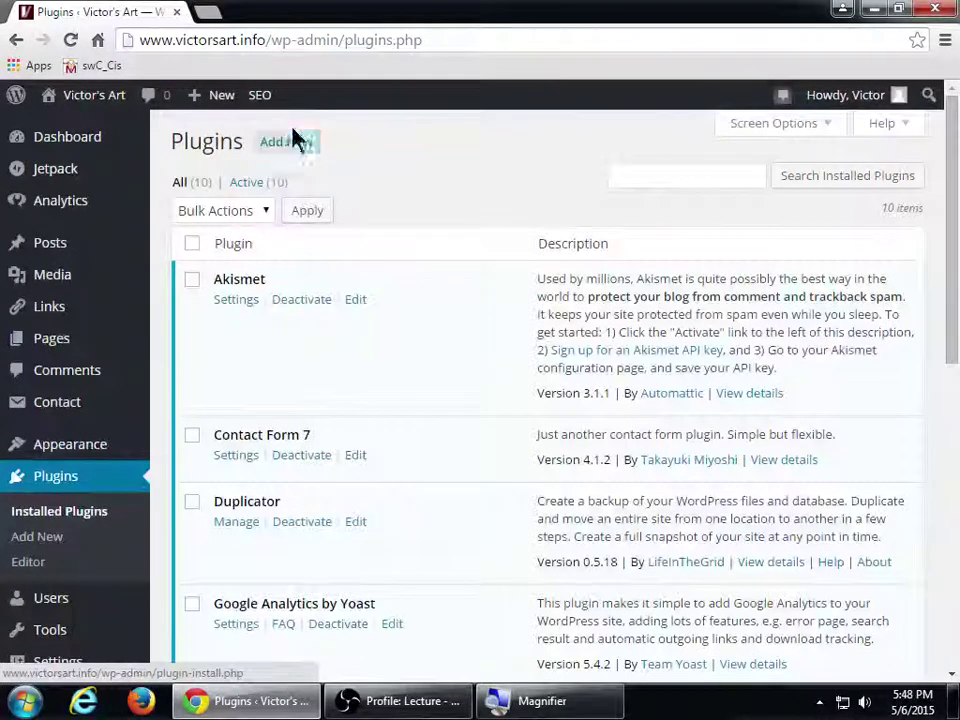
{"action": "double_click", "coordinate": [205, 150]}
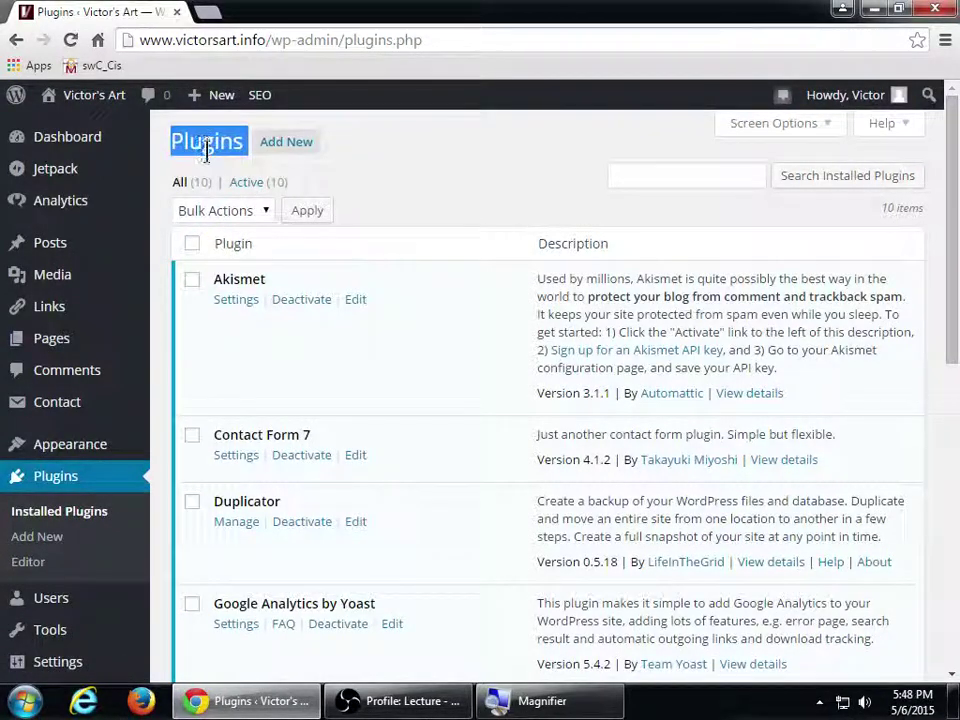
{"action": "left_click", "coordinate": [287, 150]}
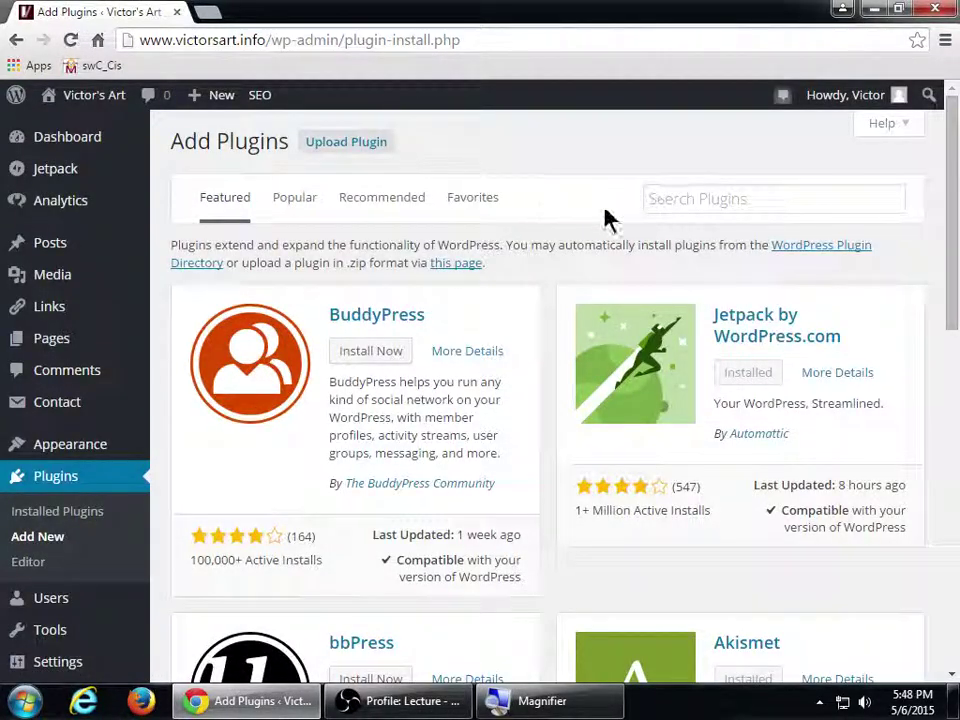
Search the plugin directory for "wordpress seo"
{"action": "left_click", "coordinate": [673, 205]}
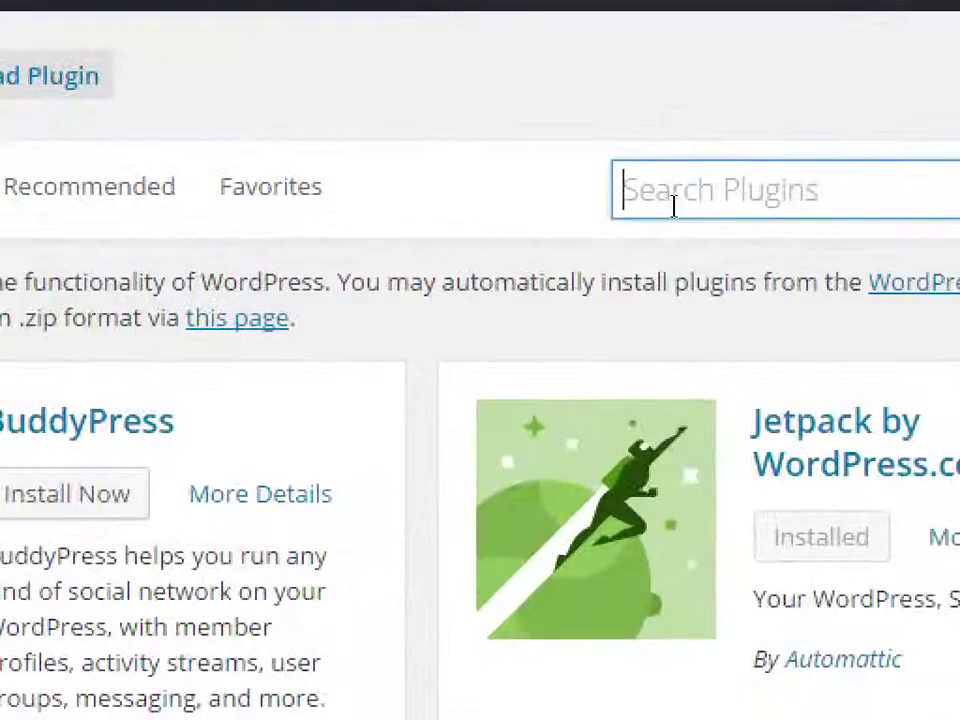
{"action": "type", "text": "wordpress seo"}
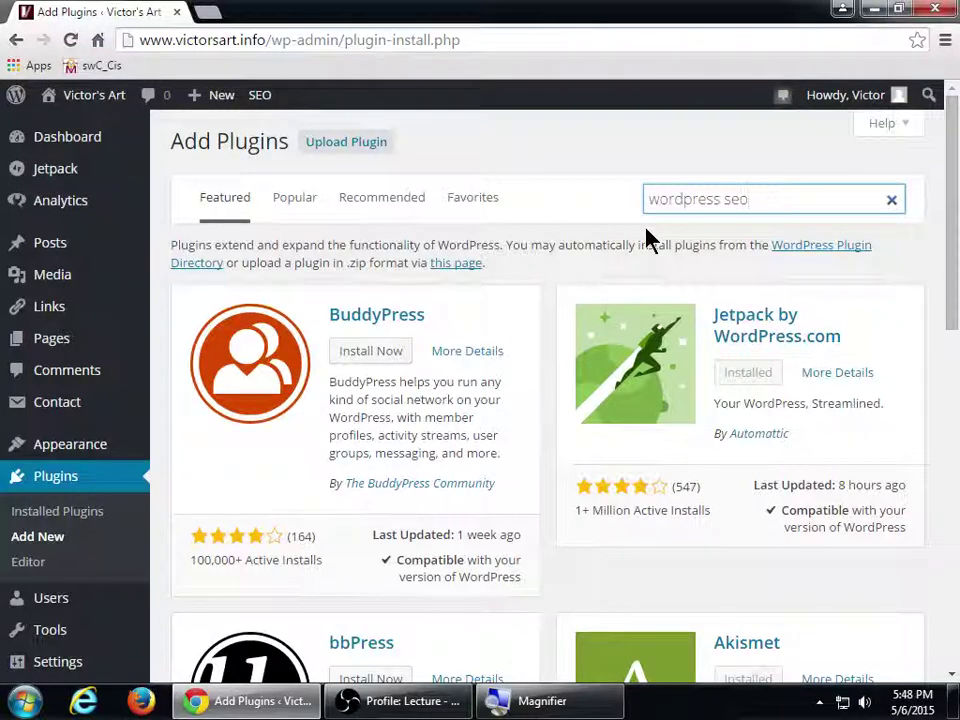
{"action": "key", "text": "Return"}
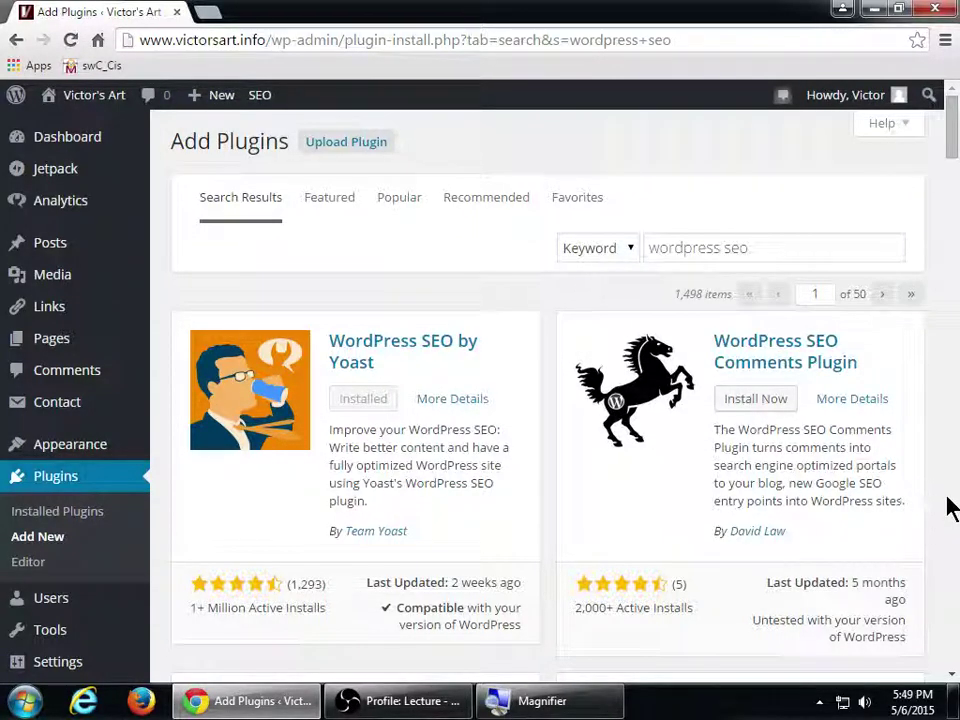
Examine the plugin search results down the page, magnifying some entries, and return to the start of the list
{"action": "scroll", "coordinate": [949, 508], "scroll_direction": "down", "scroll_amount": 5}
{"action": "scroll", "coordinate": [952, 505], "scroll_direction": "down", "scroll_amount": 5}
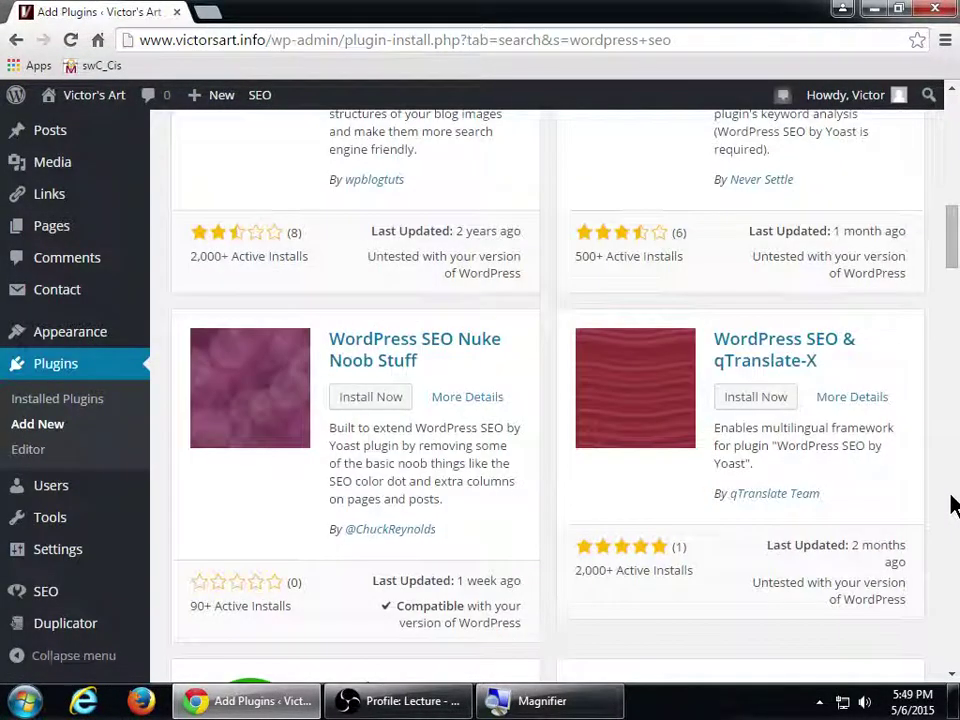
{"action": "scroll", "coordinate": [952, 505], "scroll_direction": "down", "scroll_amount": 5}
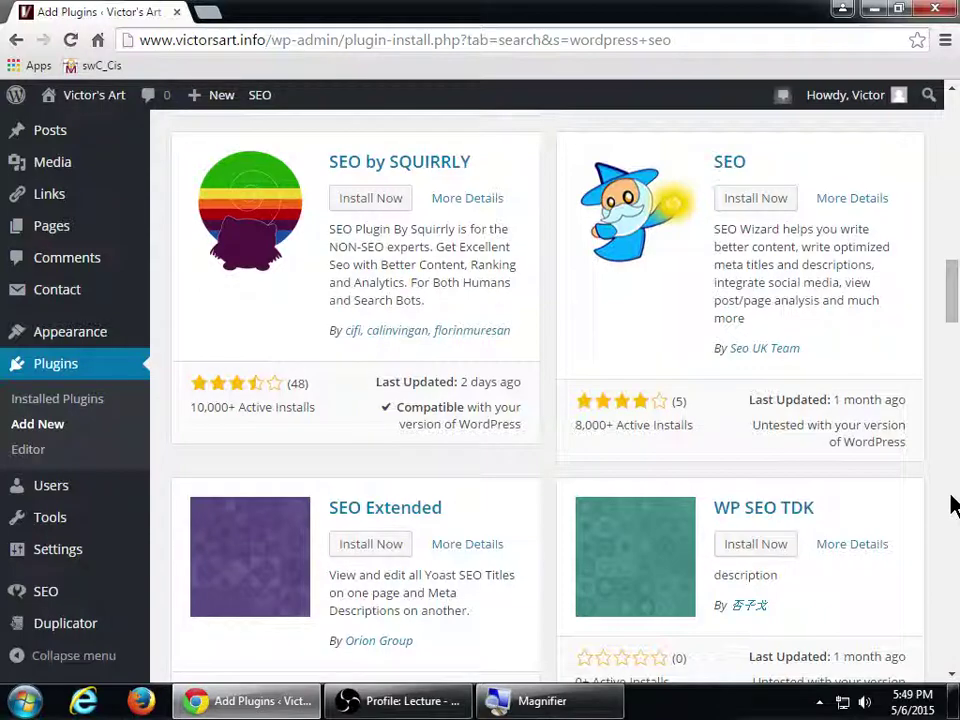
{"action": "scroll", "coordinate": [952, 505], "scroll_direction": "down", "scroll_amount": 5}
{"action": "scroll", "coordinate": [952, 505], "scroll_direction": "down", "scroll_amount": 5}
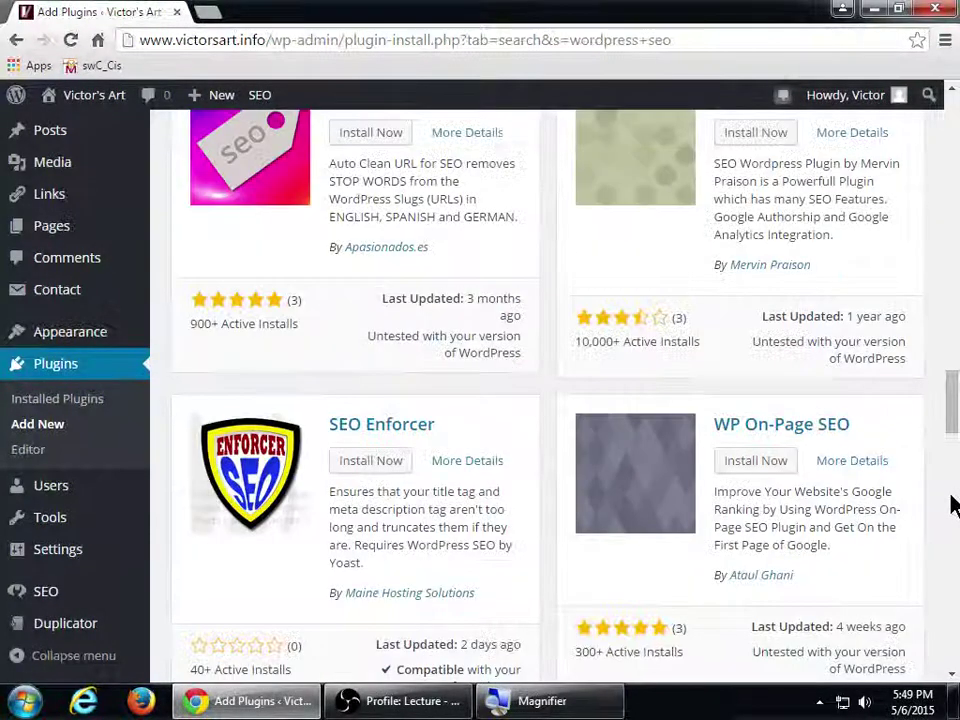
{"action": "scroll", "coordinate": [952, 505], "scroll_direction": "down", "scroll_amount": 5}
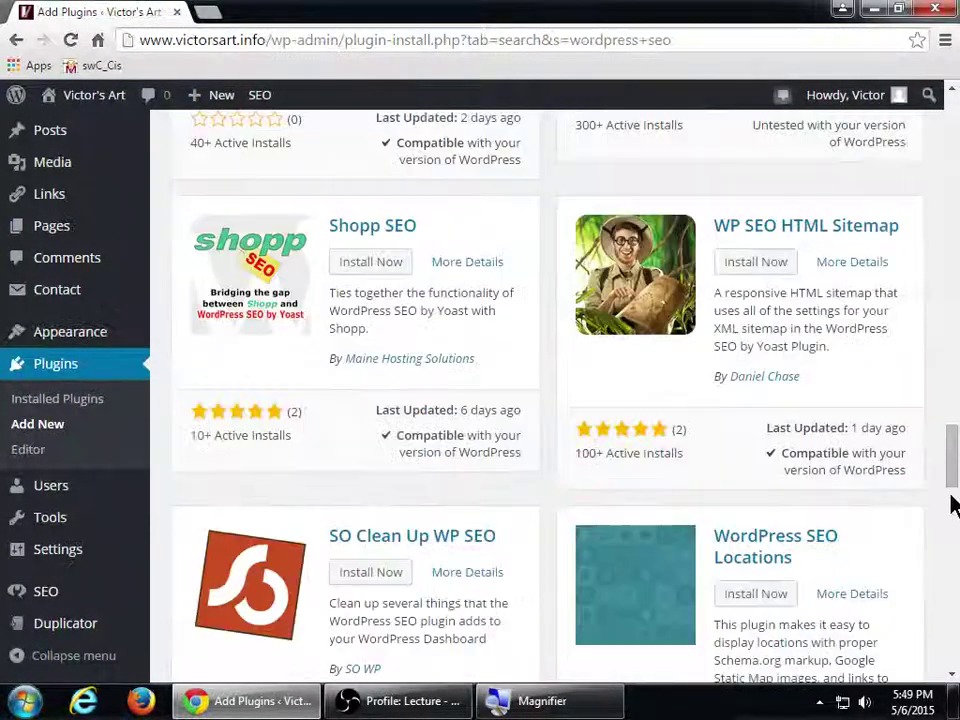
{"action": "scroll", "coordinate": [952, 505], "scroll_direction": "down", "scroll_amount": 5}
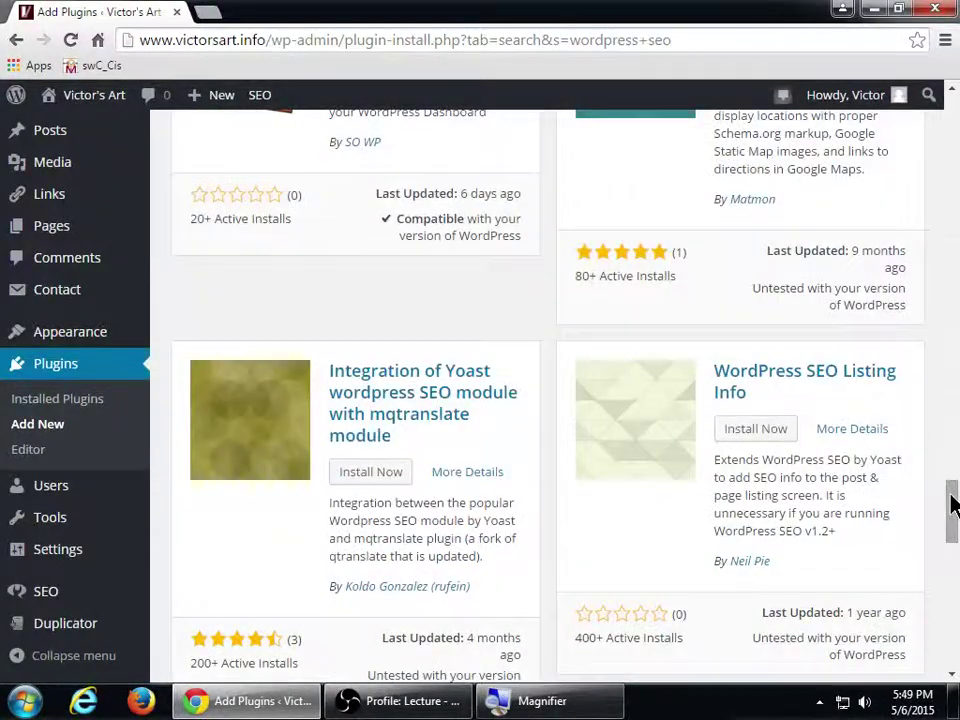
{"action": "scroll", "coordinate": [950, 450], "scroll_direction": "up", "scroll_amount": 15}
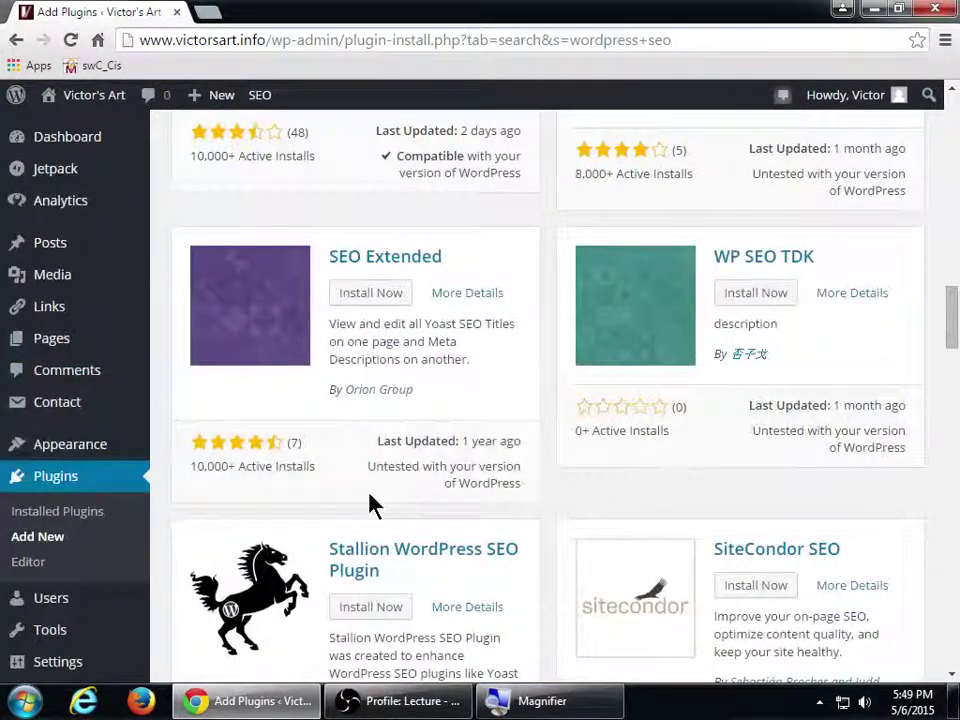
{"action": "key", "text": "super+plus"}
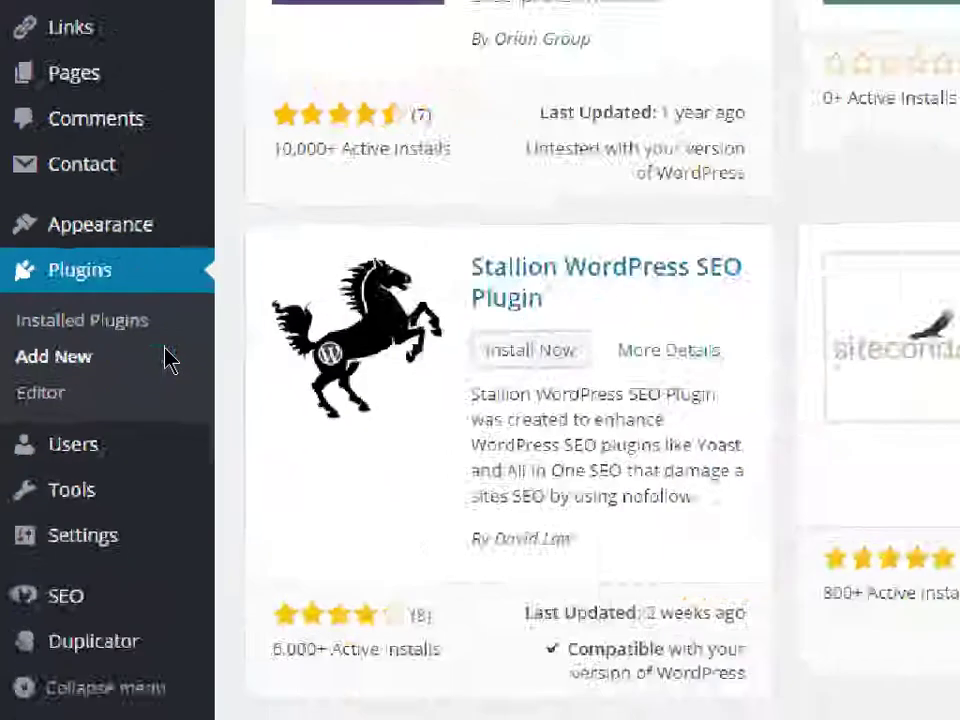
{"action": "scroll", "coordinate": [450, 370], "scroll_direction": "down", "scroll_amount": 7}
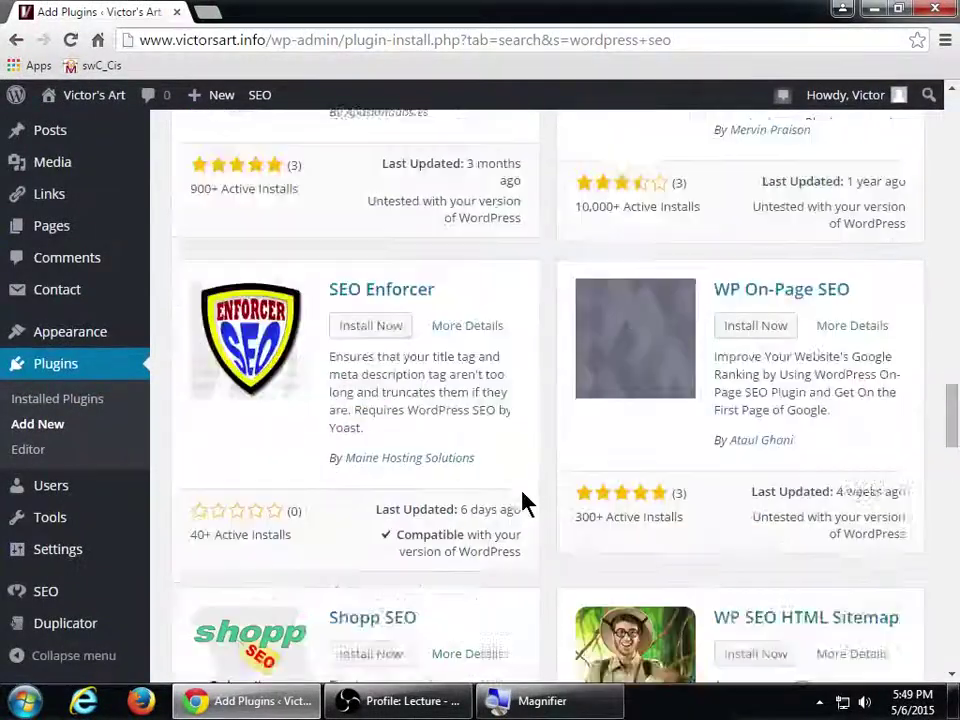
{"action": "scroll", "coordinate": [525, 505], "scroll_direction": "down", "scroll_amount": 12}
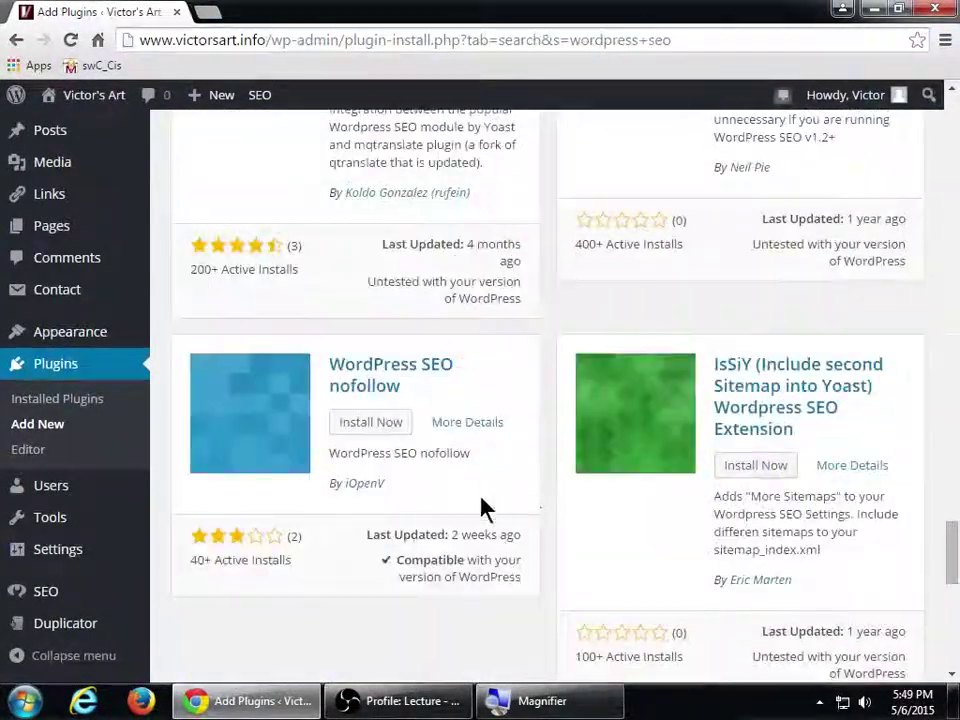
{"action": "scroll", "coordinate": [478, 510], "scroll_direction": "up", "scroll_amount": 15}
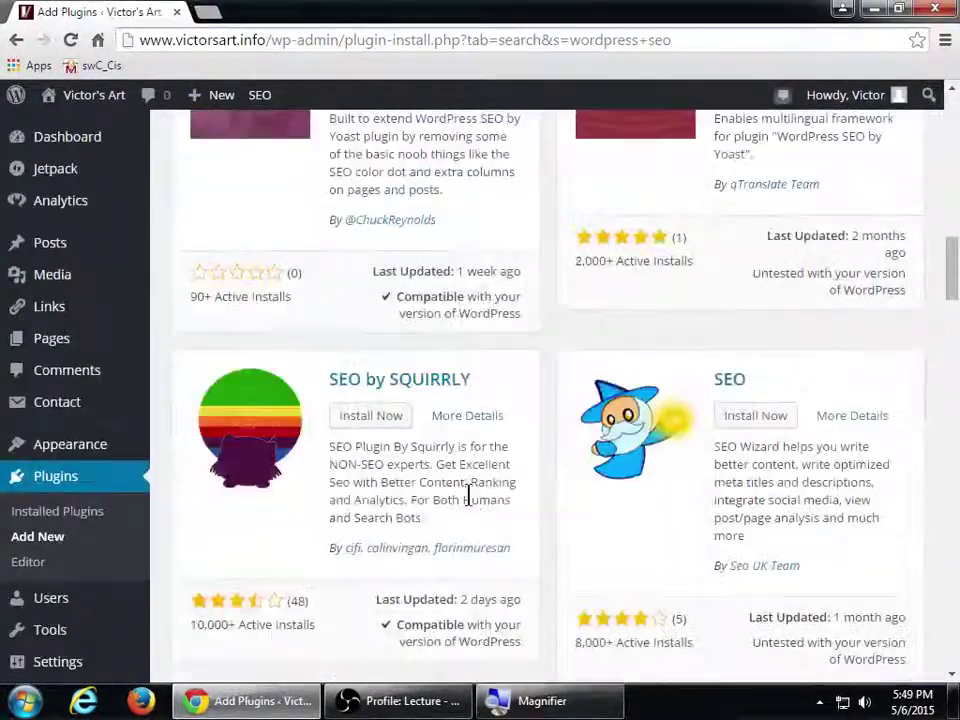
{"action": "scroll", "coordinate": [469, 497], "scroll_direction": "up", "scroll_amount": 14}
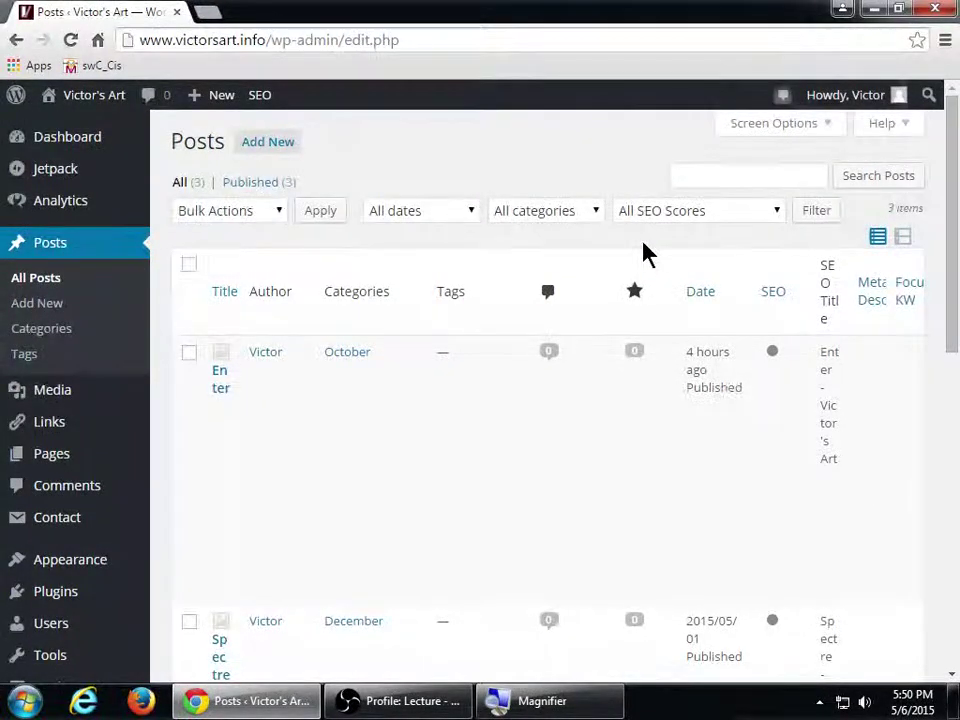
Shrink the posts list page so its columns fit, magnify the table and highlight the Categories heading
{"action": "key", "text": "ctrl+minus"}
{"action": "key", "text": "ctrl+minus"}
{"action": "key", "text": "ctrl+minus"}
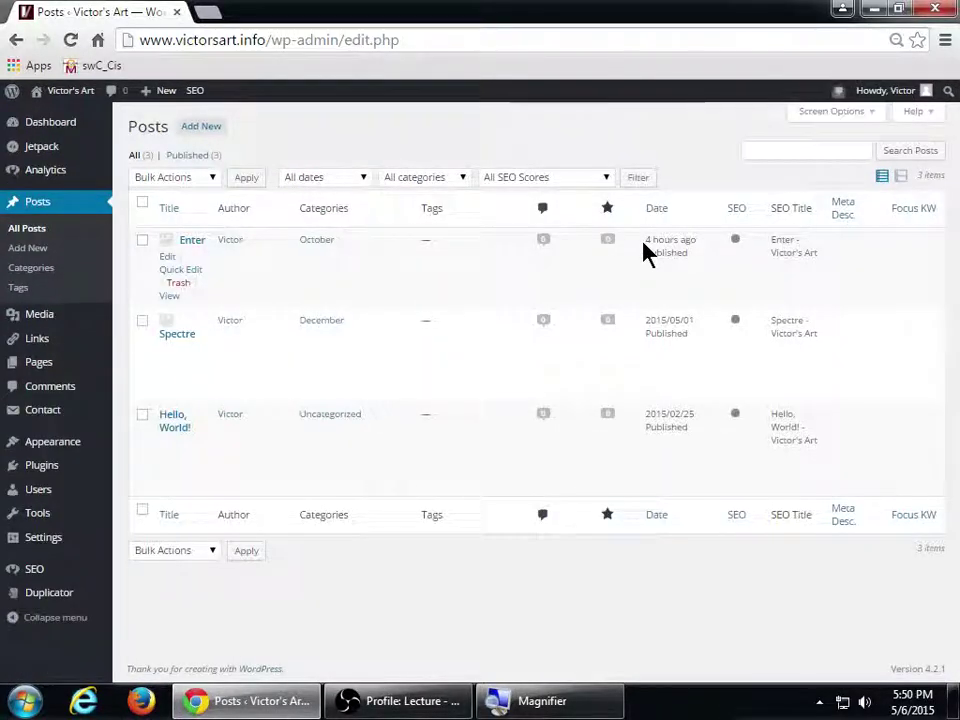
{"action": "key", "text": "super+plus"}
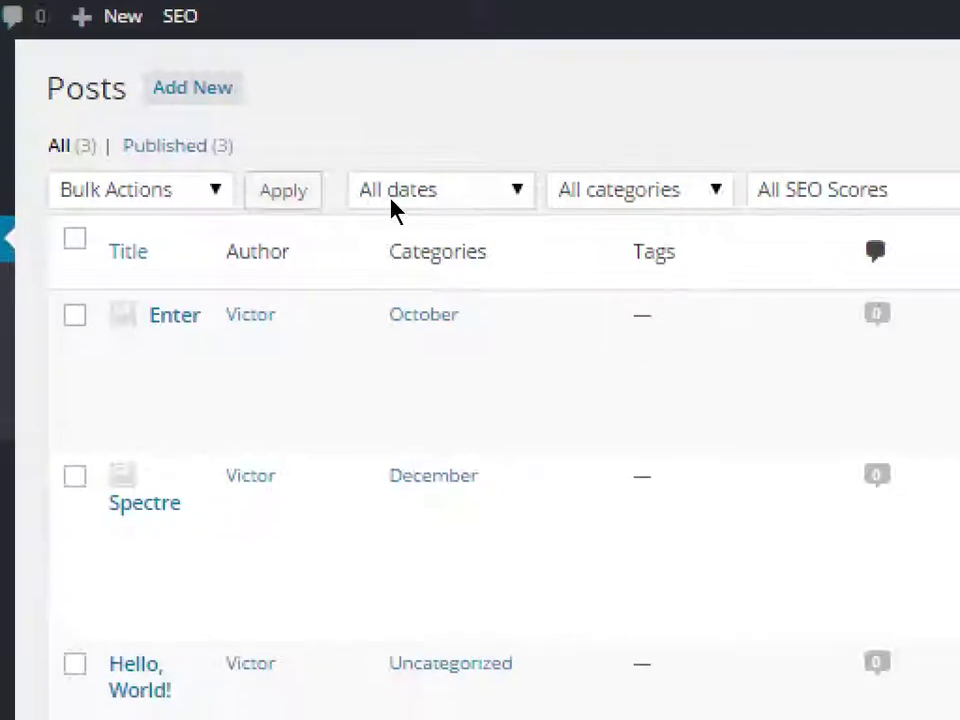
{"action": "double_click", "coordinate": [438, 251]}
{"action": "left_click", "coordinate": [416, 216]}
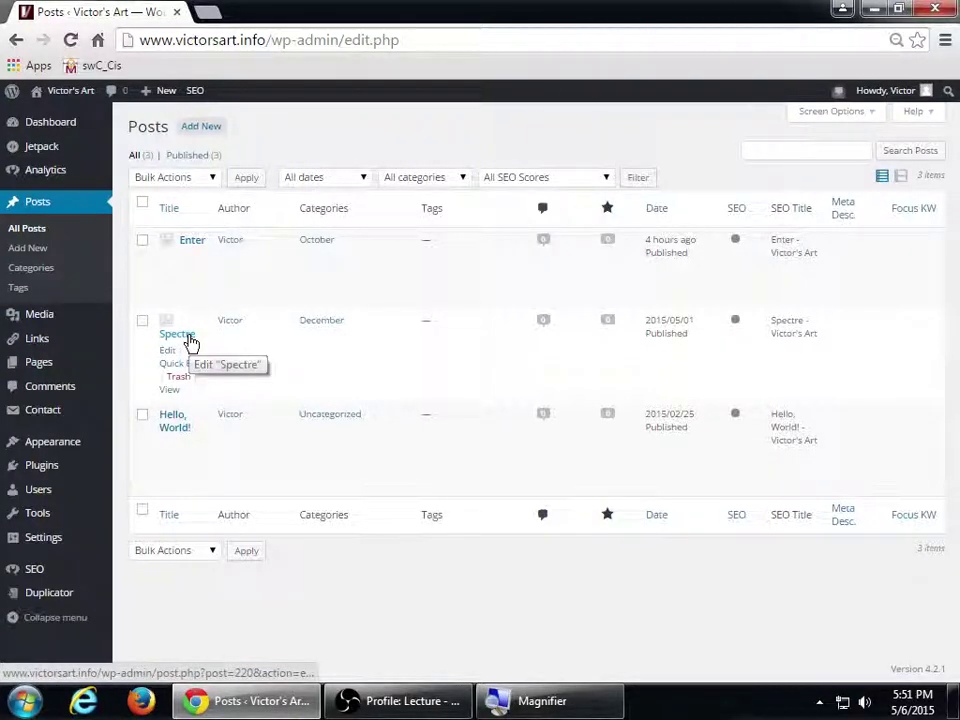
Restore the page zoom, view the Spectre post's quick edit options, cancel them and open the post in the full editor
{"action": "key", "text": "ctrl+plus"}
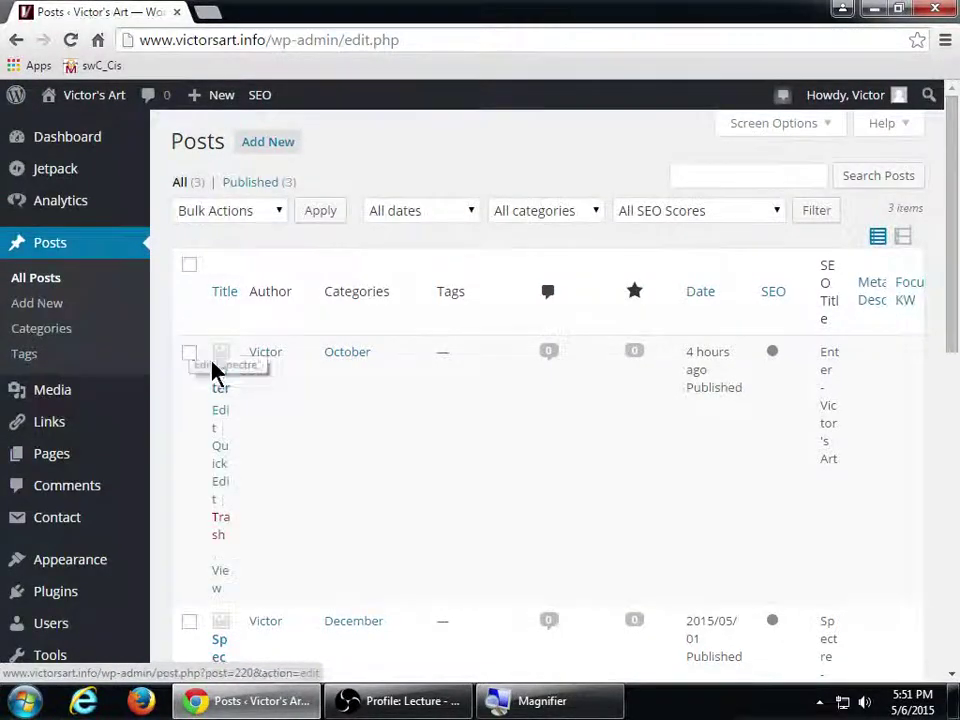
{"action": "scroll", "coordinate": [215, 375], "scroll_direction": "down", "scroll_amount": 3}
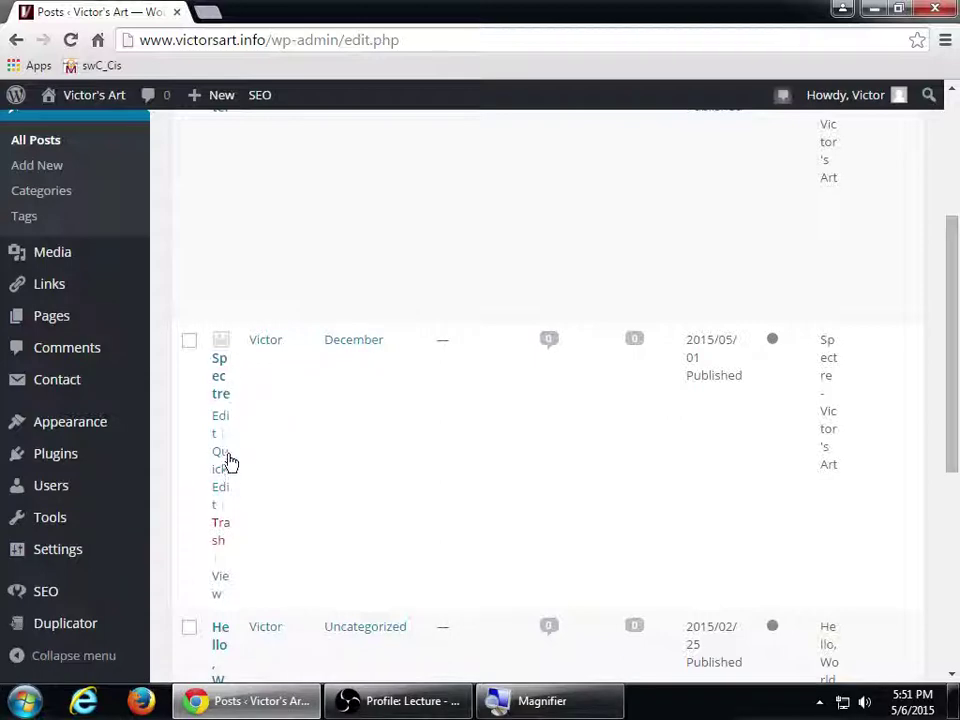
{"action": "left_click", "coordinate": [222, 495]}
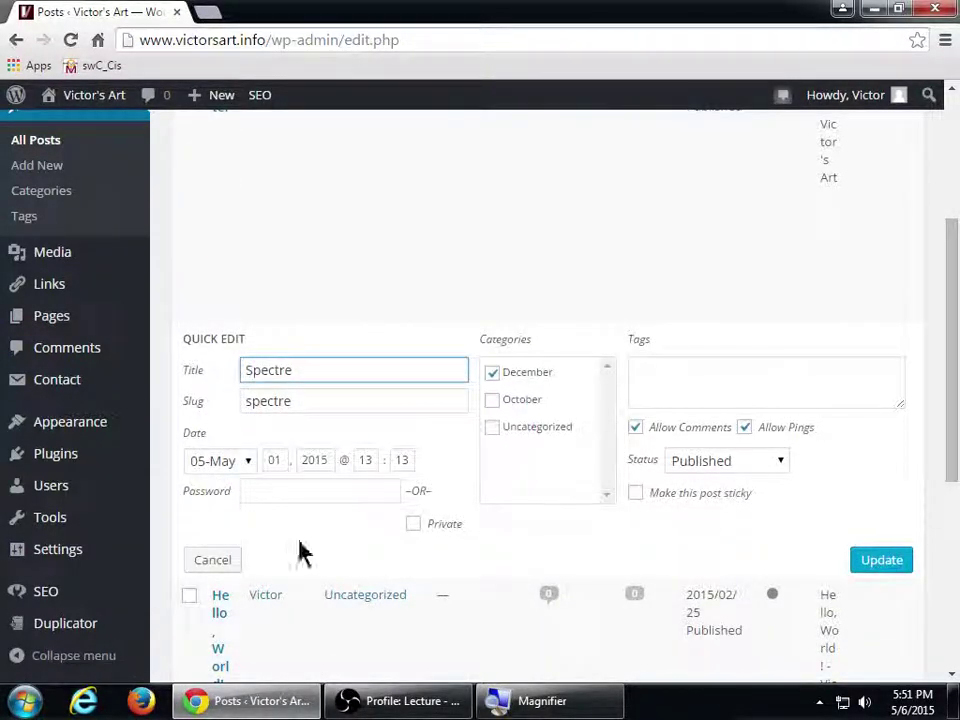
{"action": "left_click", "coordinate": [224, 562]}
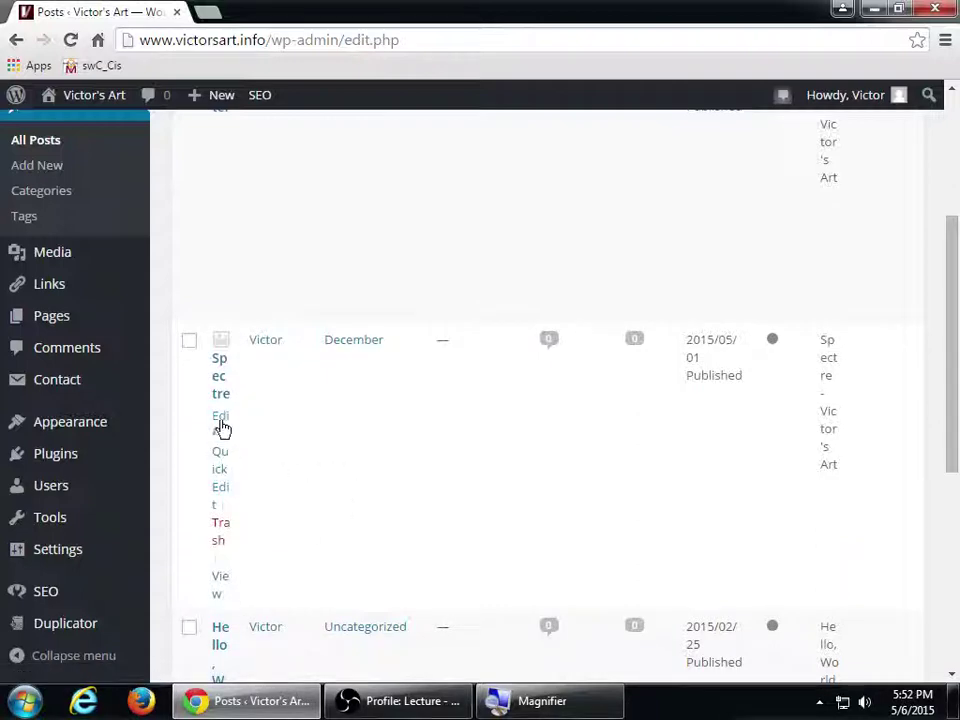
{"action": "left_click", "coordinate": [221, 427]}
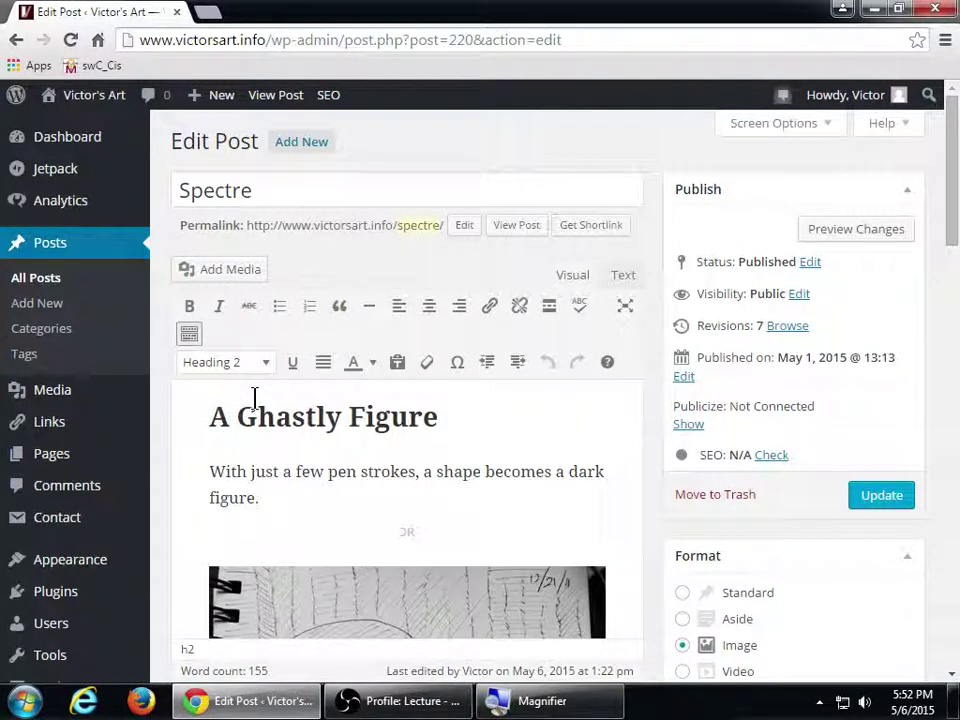
Examine the WordPress SEO by Yoast section of the Spectre post under magnification, highlighting the joined words in the snippet preview's description
{"action": "scroll", "coordinate": [686, 387], "scroll_direction": "down", "scroll_amount": 10}
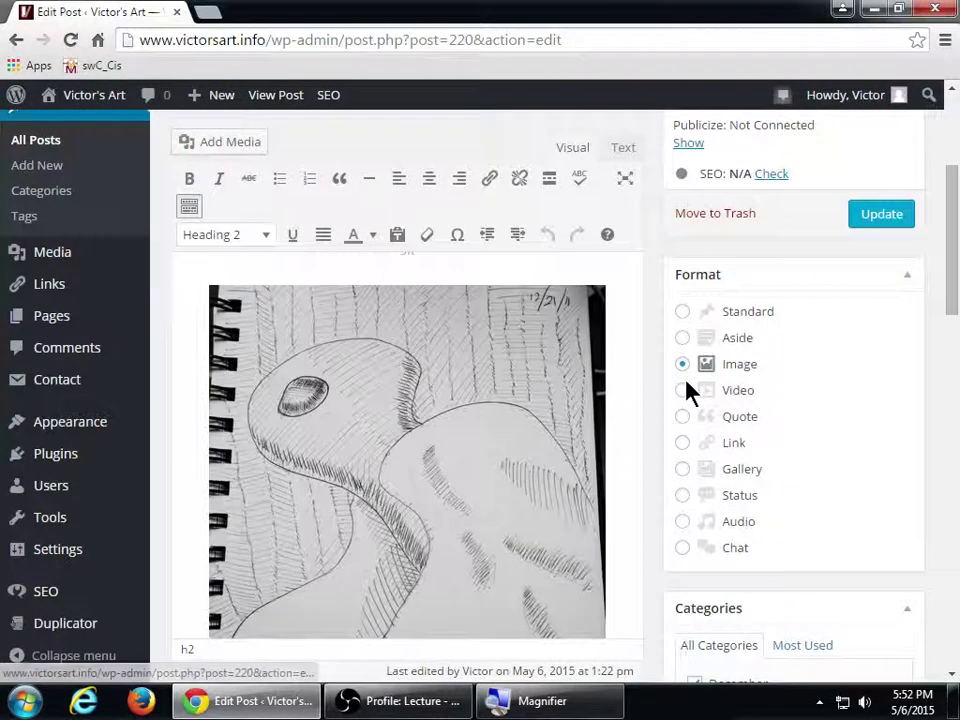
{"action": "scroll", "coordinate": [686, 387], "scroll_direction": "down", "scroll_amount": 2}
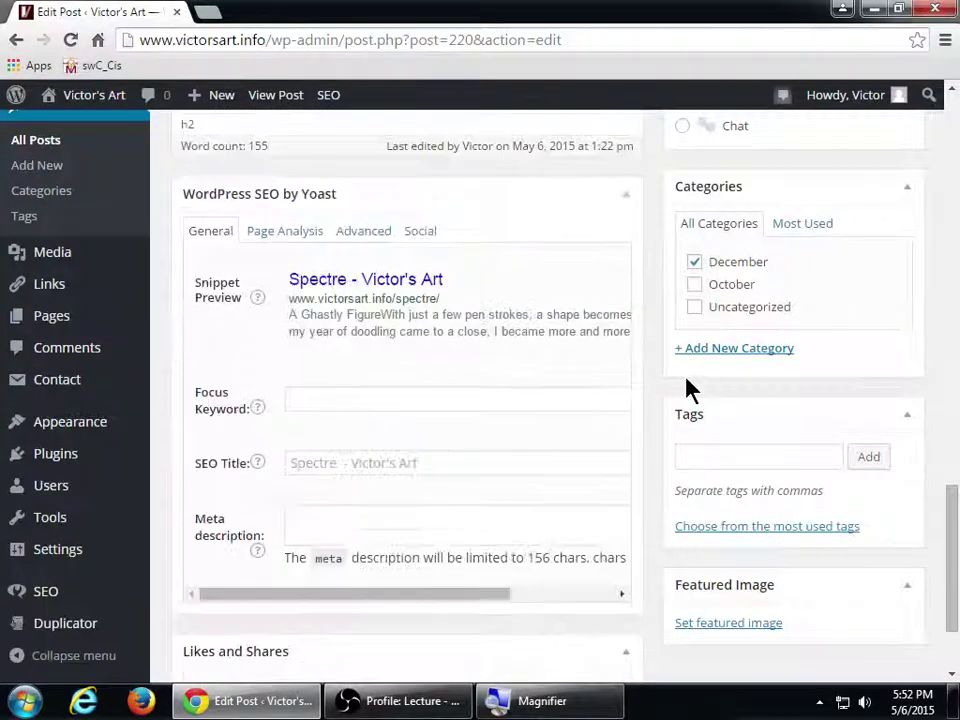
{"action": "key", "text": "super+plus"}
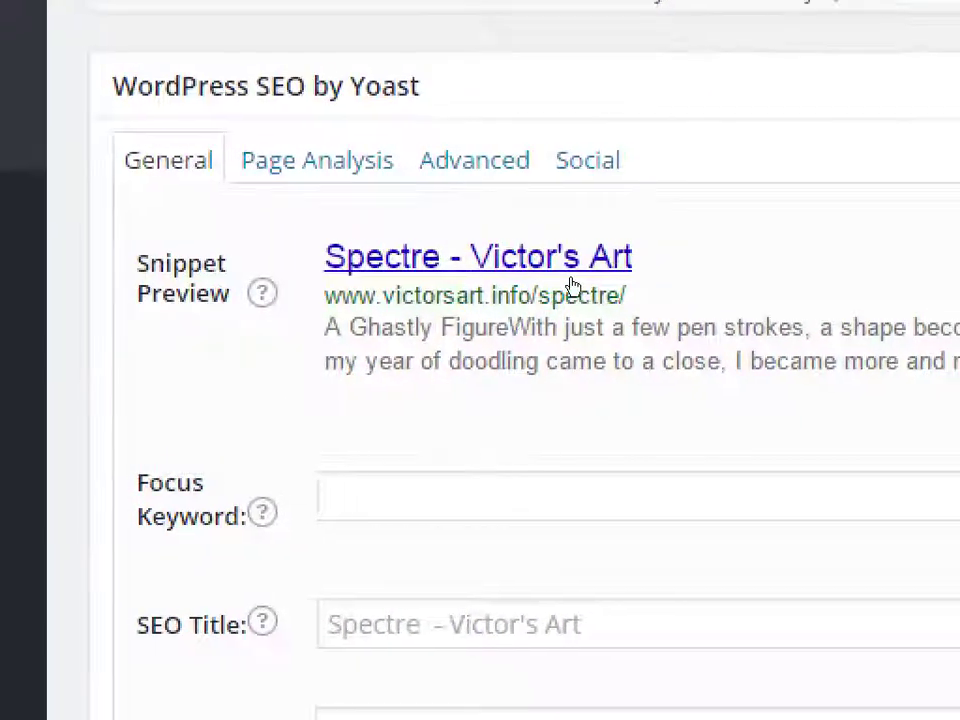
{"action": "left_click_drag", "start_coordinate": [162, 265], "coordinate": [224, 297]}
{"action": "left_click", "coordinate": [223, 296]}
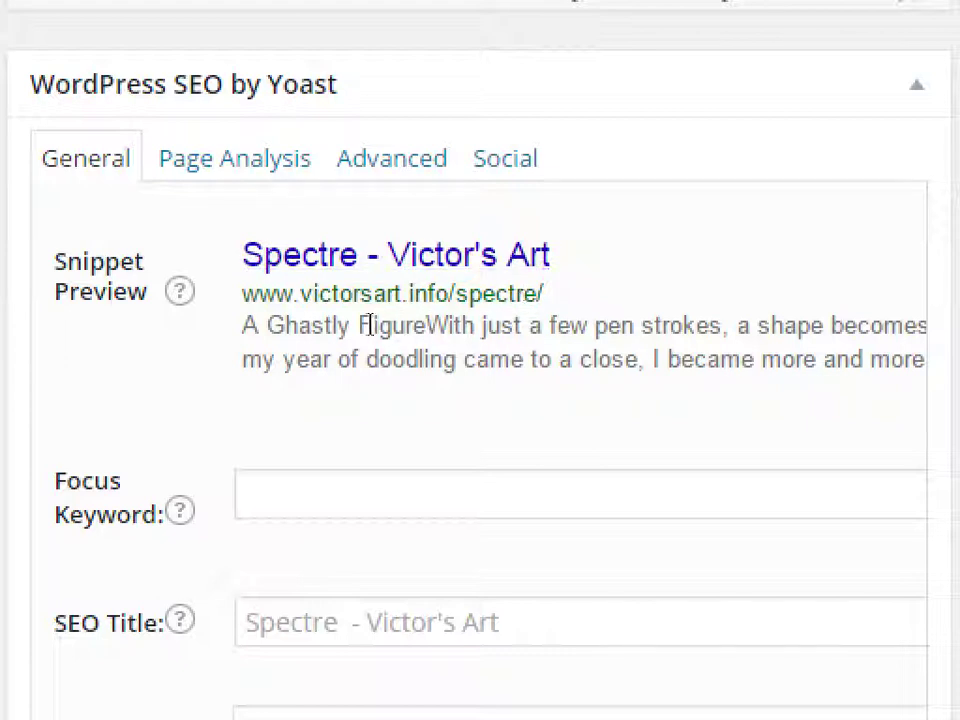
{"action": "left_click_drag", "start_coordinate": [414, 325], "coordinate": [450, 325]}
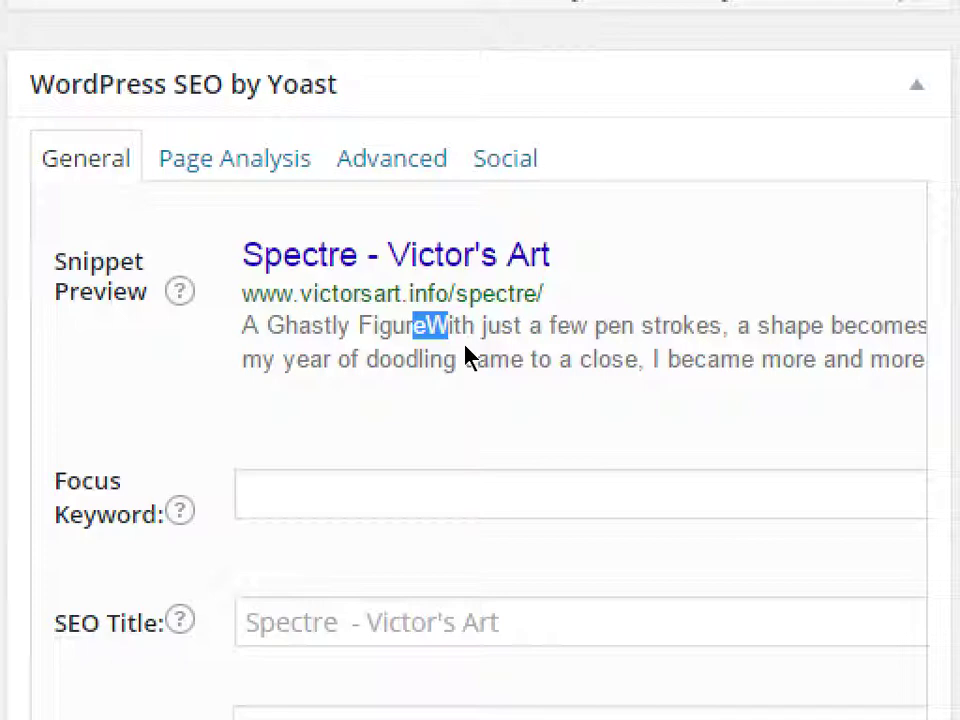
{"action": "scroll", "coordinate": [450, 347], "scroll_direction": "down", "scroll_amount": 3}
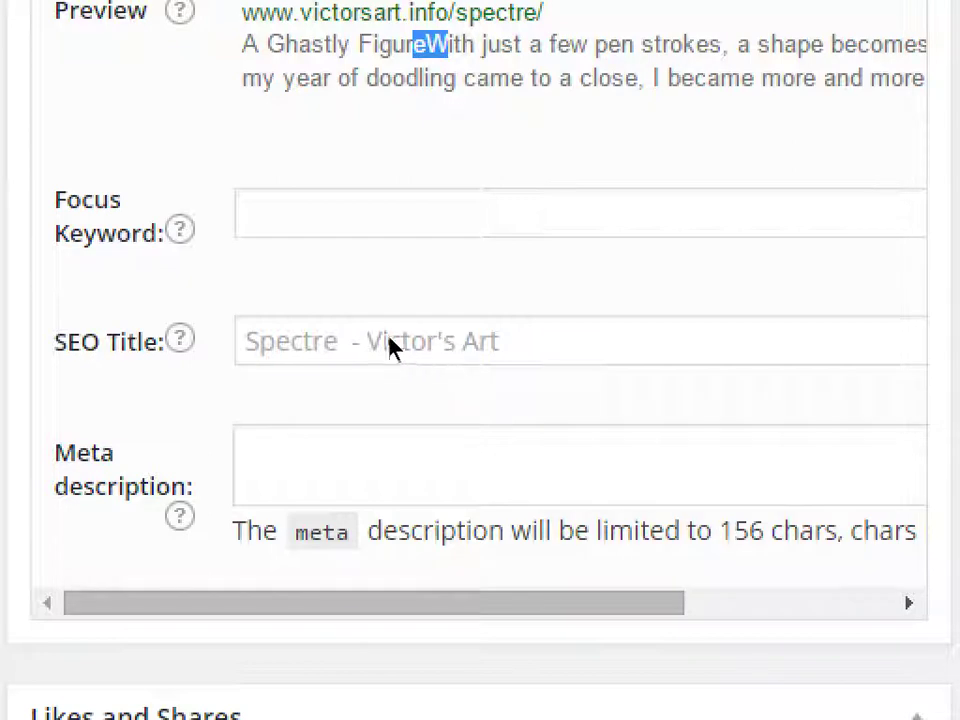
{"action": "scroll", "coordinate": [343, 330], "scroll_direction": "up", "scroll_amount": 2}
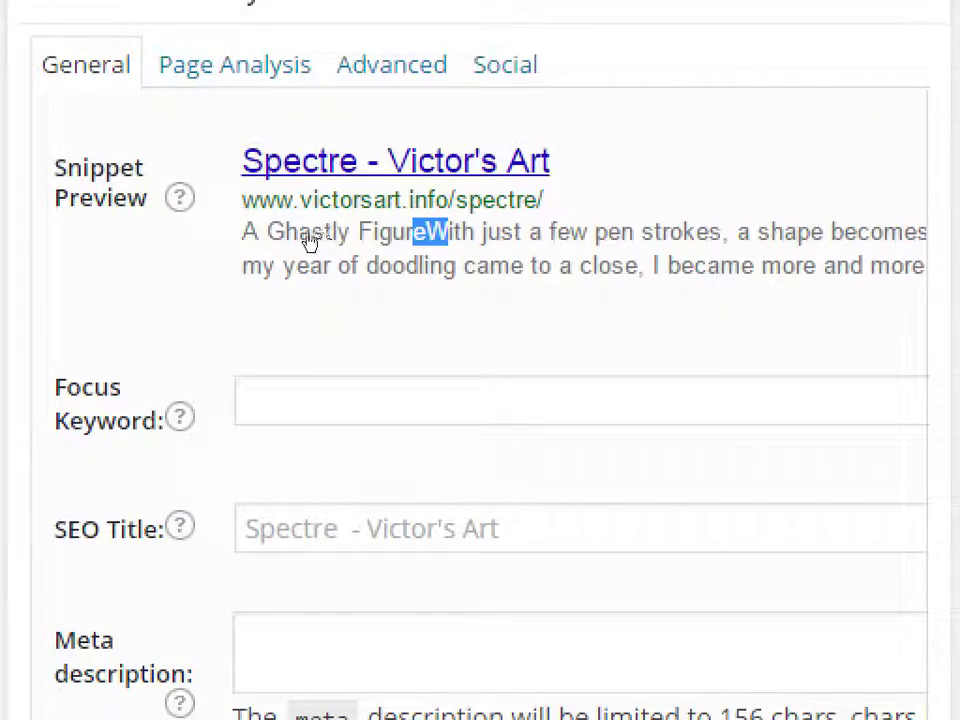
Set the Spectre post's SEO title to "Buy this art"
{"action": "left_click", "coordinate": [328, 411]}
{"action": "key", "text": "Tab"}
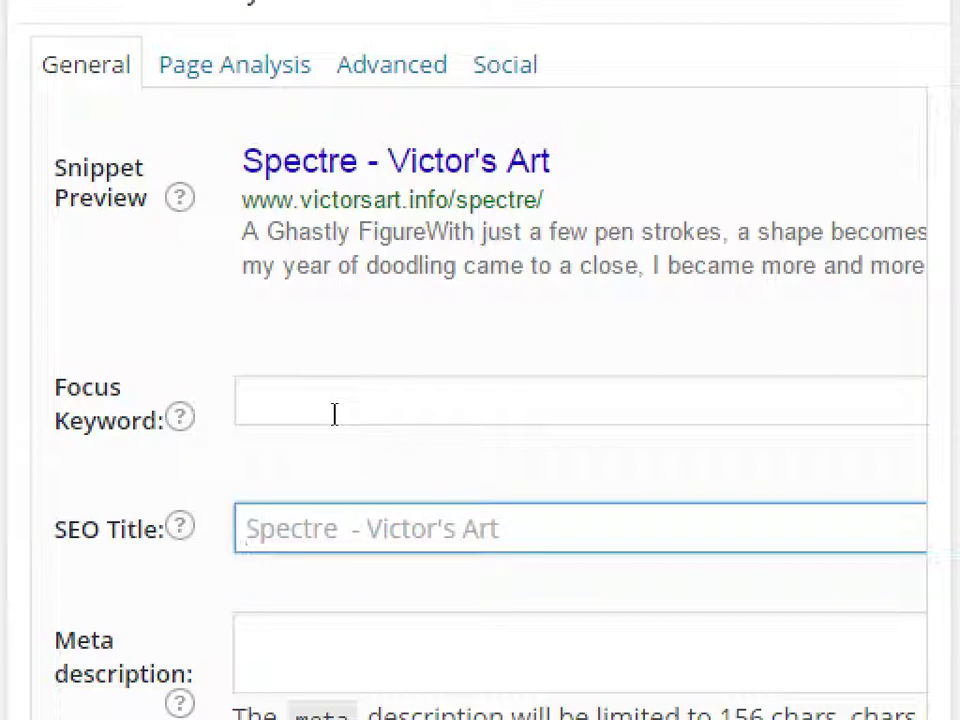
{"action": "type", "text": "Buy this art"}
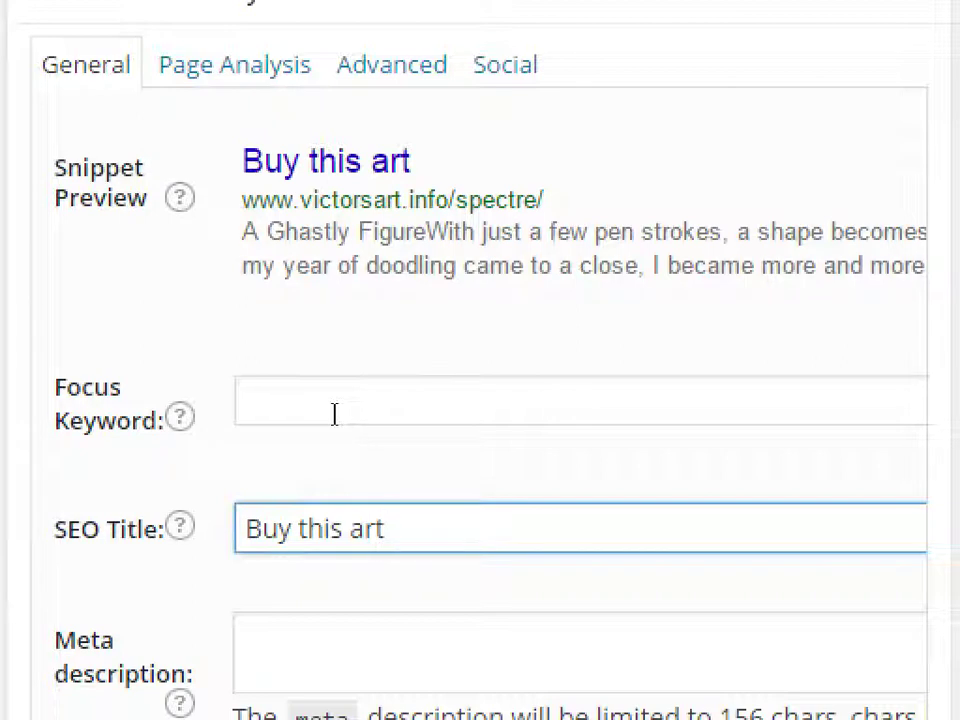
Clear the custom SEO title of the Spectre post
{"action": "key", "text": "BackSpace"}
{"action": "key", "text": "BackSpace"}
{"action": "key", "text": "BackSpace"}
{"action": "key", "text": "BackSpace"}
{"action": "key", "text": "BackSpace"}
{"action": "key", "text": "BackSpace"}
{"action": "key", "text": "BackSpace"}
{"action": "key", "text": "BackSpace"}
{"action": "key", "text": "BackSpace"}
{"action": "key", "text": "BackSpace"}
{"action": "key", "text": "BackSpace"}
{"action": "key", "text": "BackSpace"}
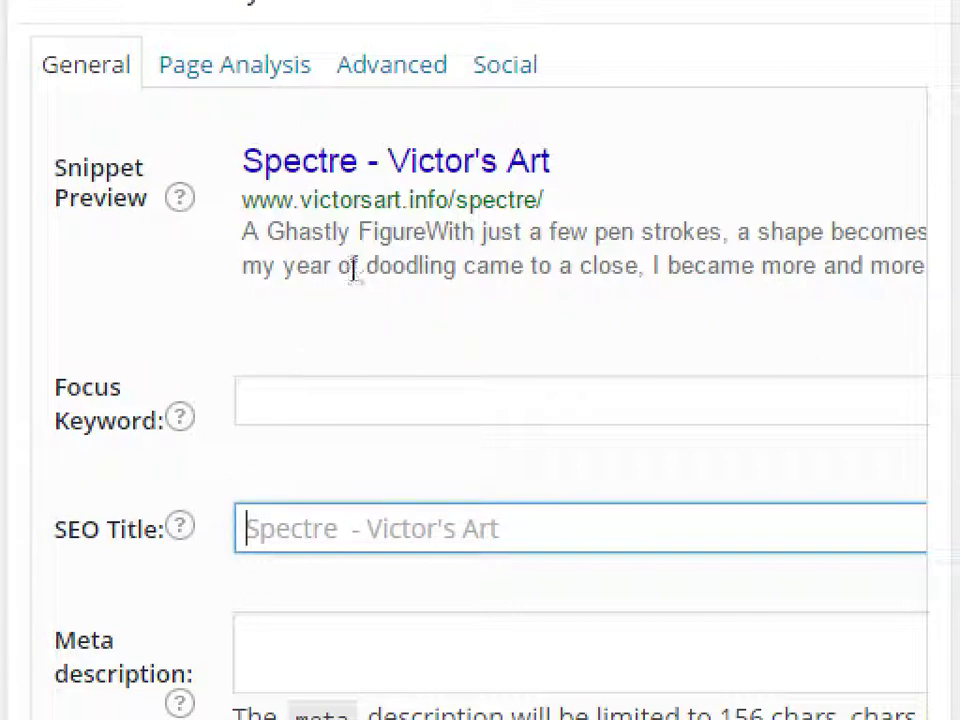
Highlight parts of the description in the snippet preview and compare it with the body text of the Spectre post
{"action": "left_click_drag", "start_coordinate": [267, 232], "coordinate": [373, 272]}
{"action": "left_click", "coordinate": [429, 274]}
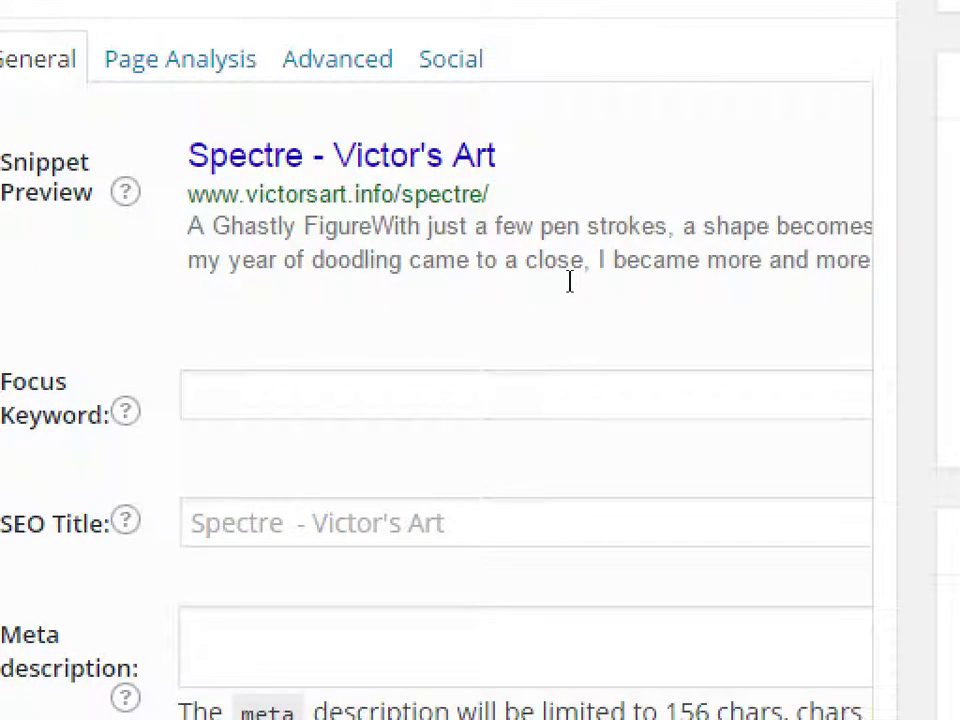
{"action": "scroll", "coordinate": [569, 281], "scroll_direction": "up", "scroll_amount": 3}
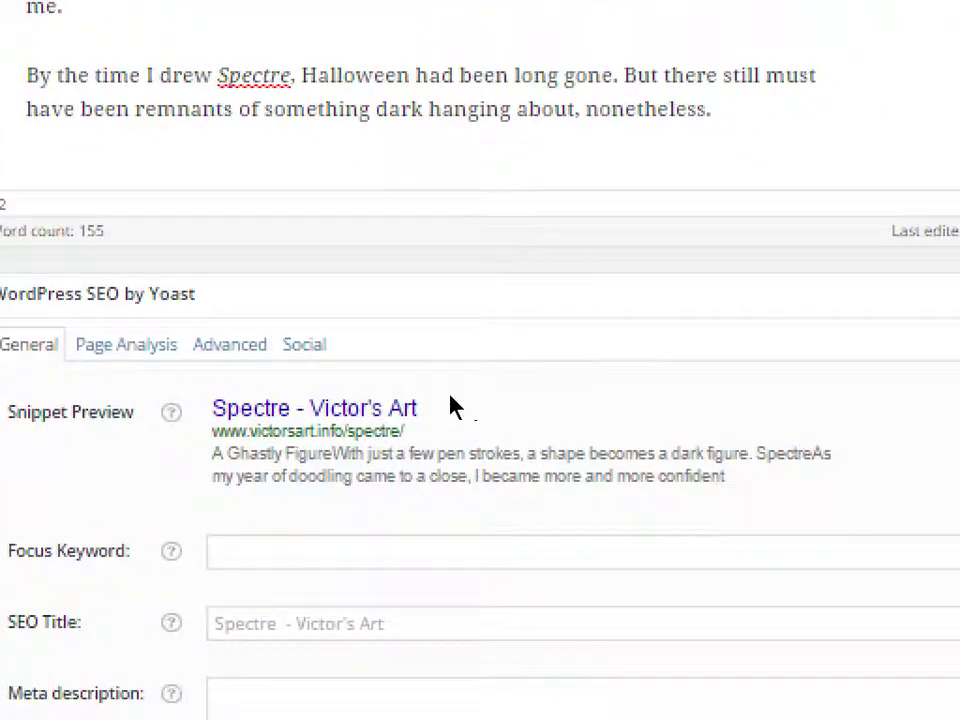
{"action": "left_click_drag", "start_coordinate": [542, 476], "coordinate": [628, 476]}
{"action": "left_click", "coordinate": [613, 476]}
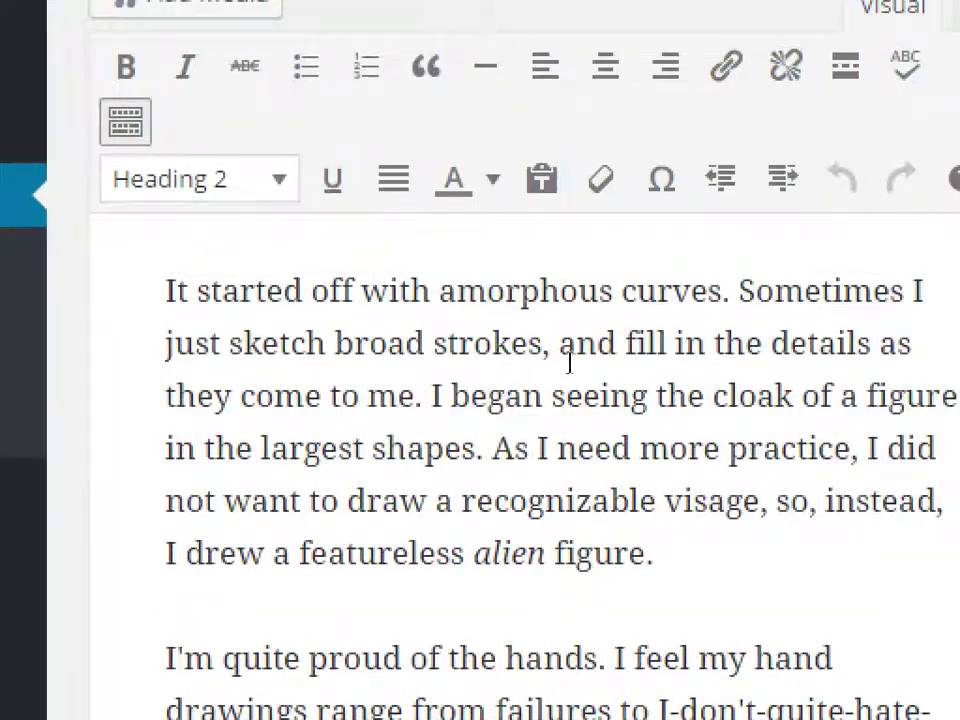
Examine the meta description field of the Spectre post, its character-limit note and the description in the snippet preview
{"action": "scroll", "coordinate": [688, 370], "scroll_direction": "down", "scroll_amount": 10}
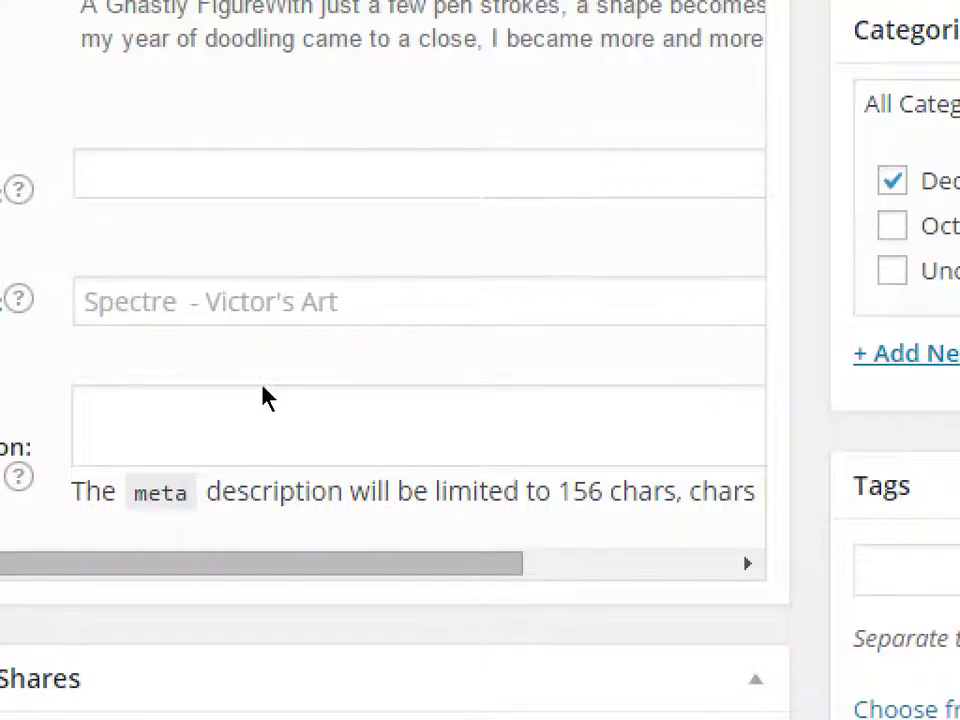
{"action": "left_click", "coordinate": [313, 383]}
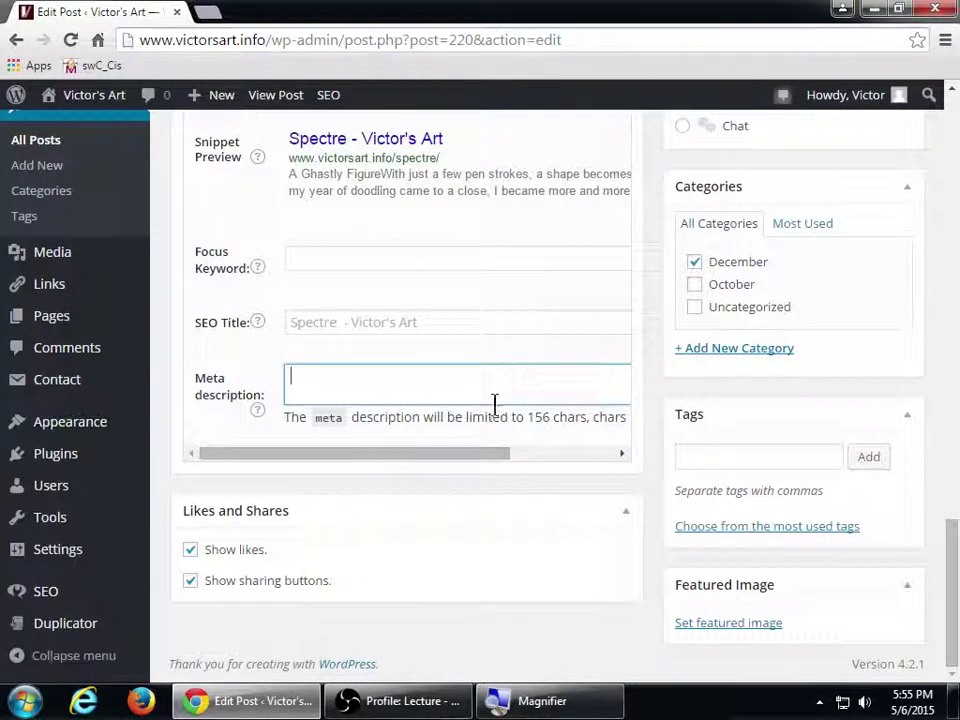
{"action": "left_click_drag", "start_coordinate": [476, 454], "coordinate": [590, 455]}
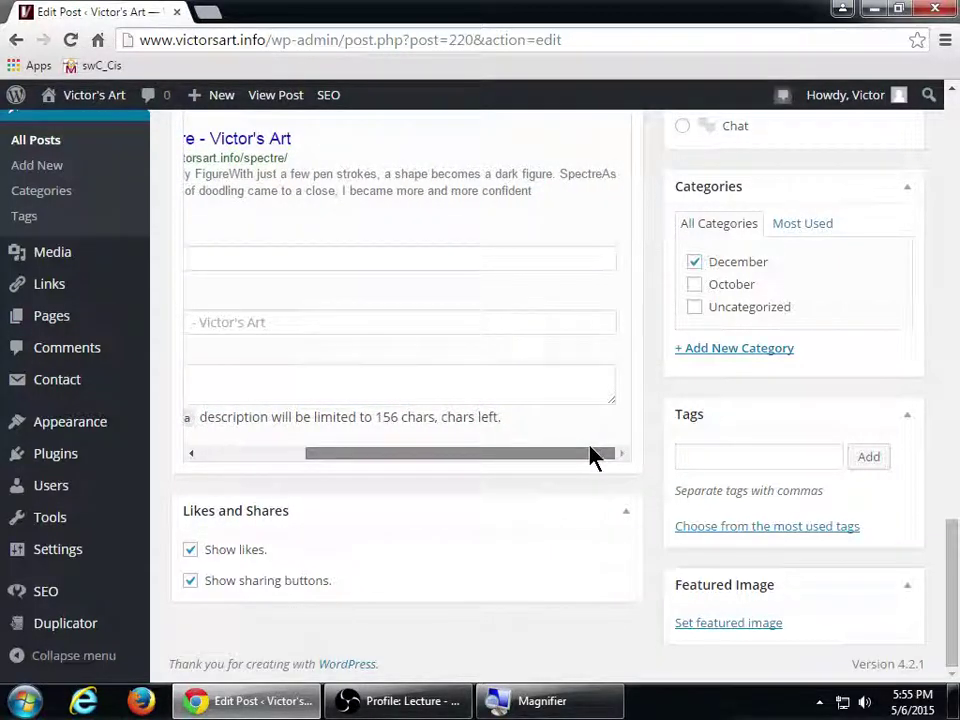
{"action": "left_click_drag", "start_coordinate": [595, 455], "coordinate": [538, 456]}
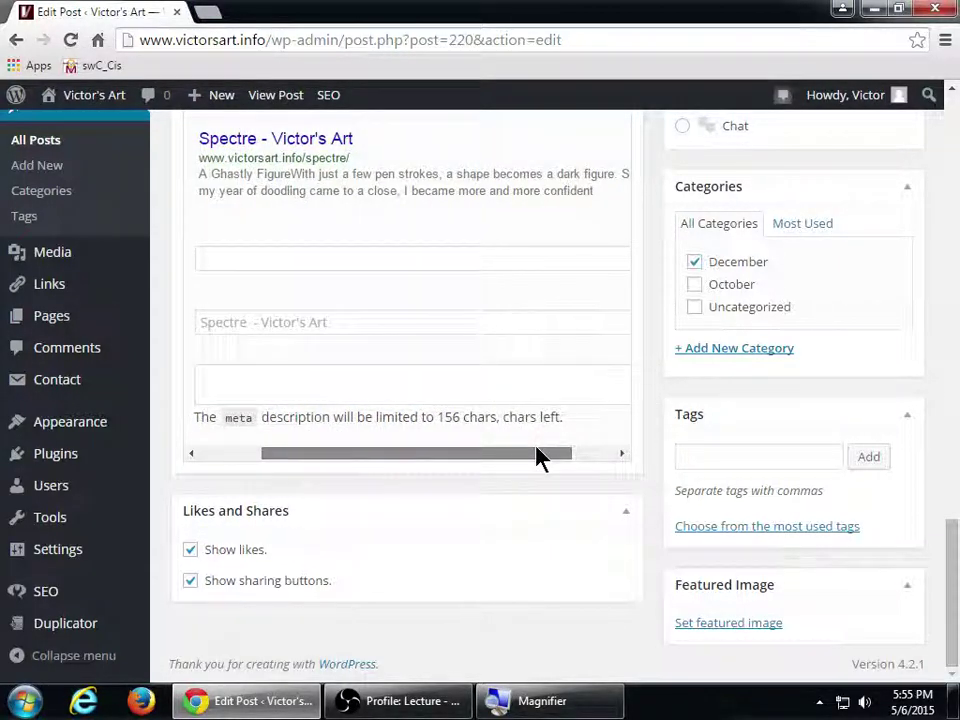
{"action": "left_click_drag", "start_coordinate": [537, 456], "coordinate": [471, 454]}
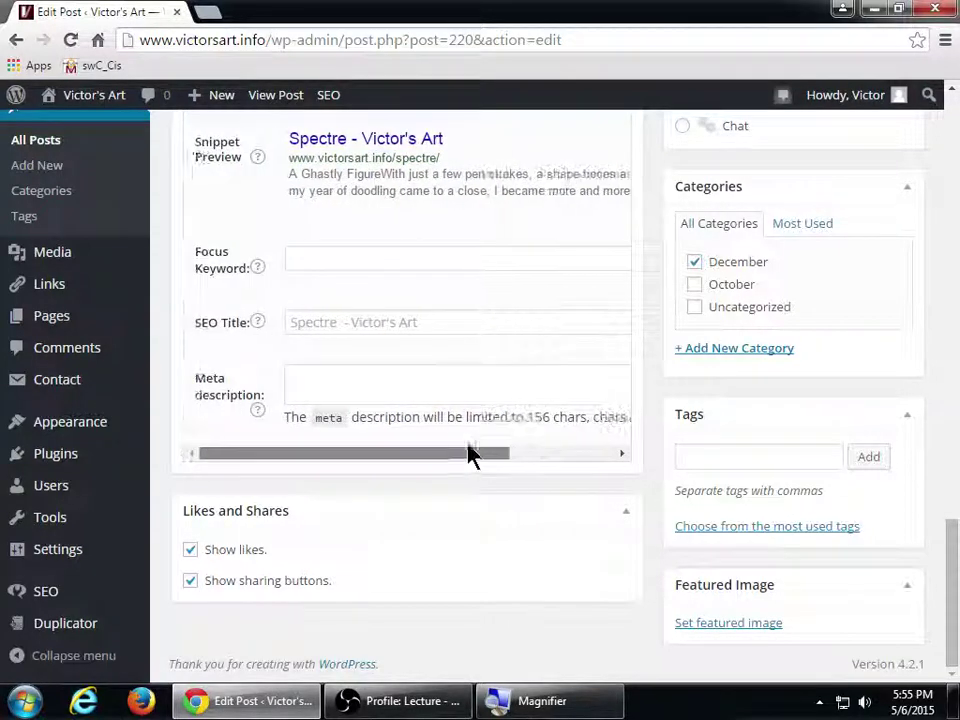
{"action": "left_click_drag", "start_coordinate": [346, 174], "coordinate": [386, 191]}
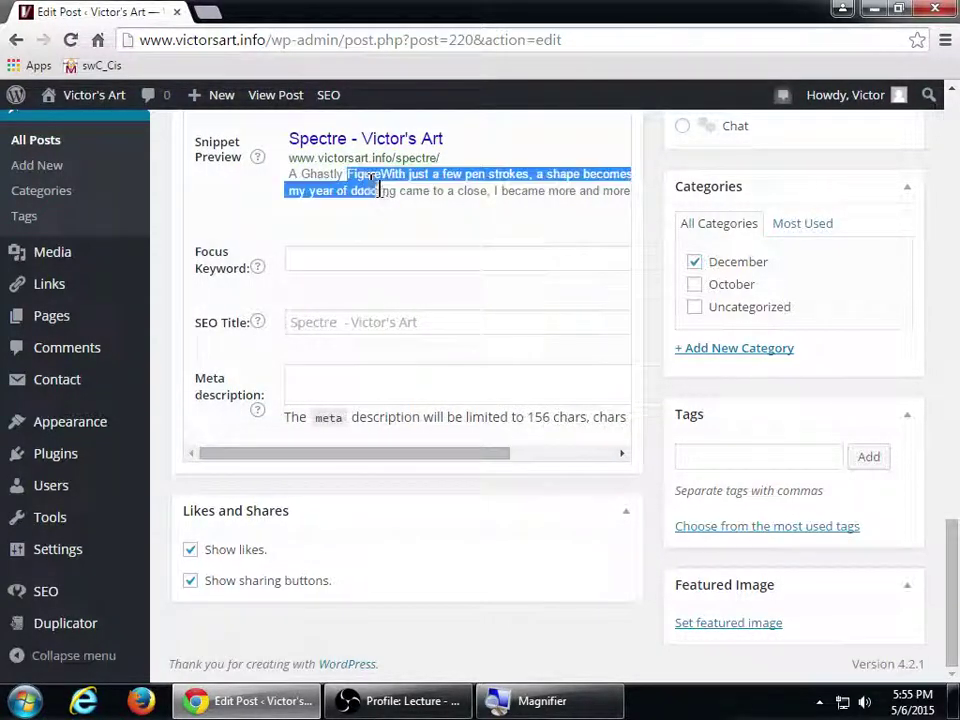
{"action": "left_click", "coordinate": [403, 191]}
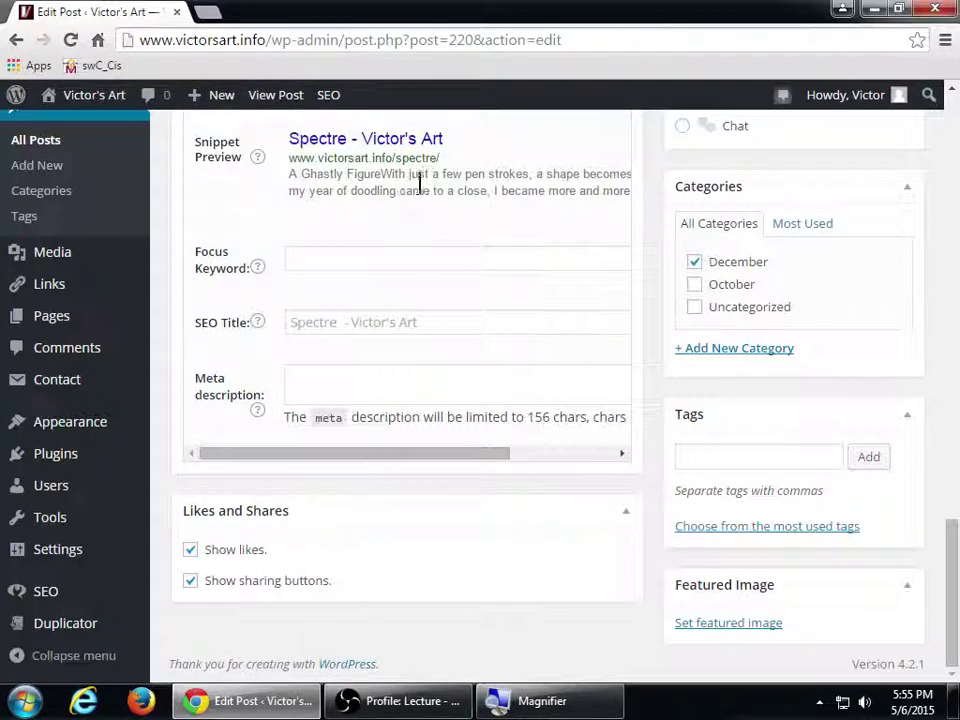
{"action": "left_click_drag", "start_coordinate": [489, 454], "coordinate": [416, 452]}
Enter "I drew this figure in December, but it has a Halloween feel." as the Spectre post's meta description
{"action": "left_click", "coordinate": [400, 388]}
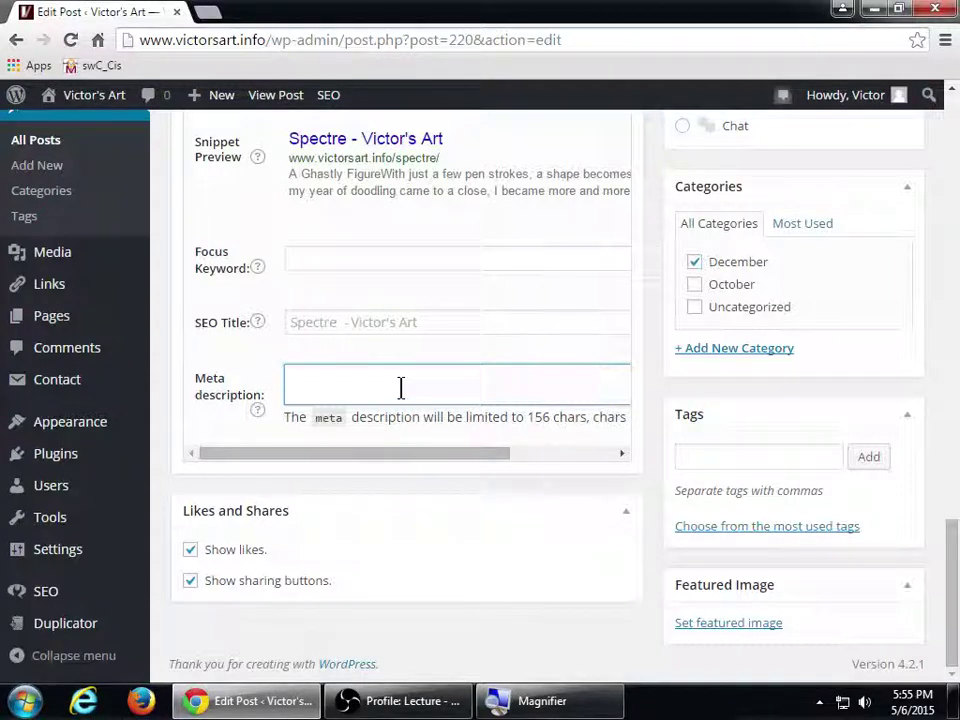
{"action": "type", "text": "I drew this "}
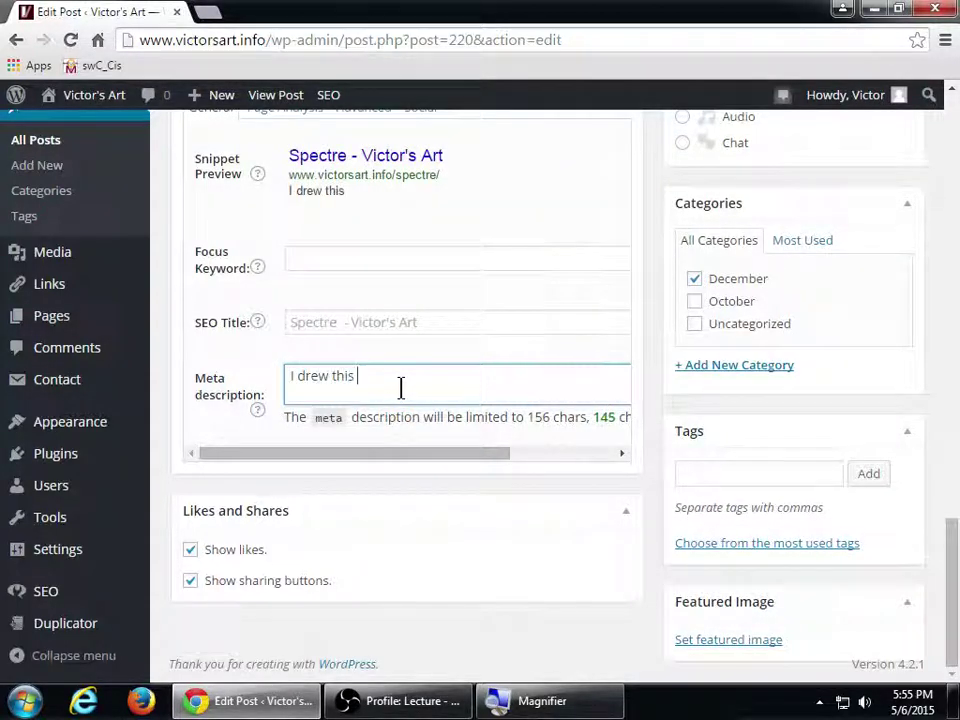
{"action": "type", "text": "figure"}
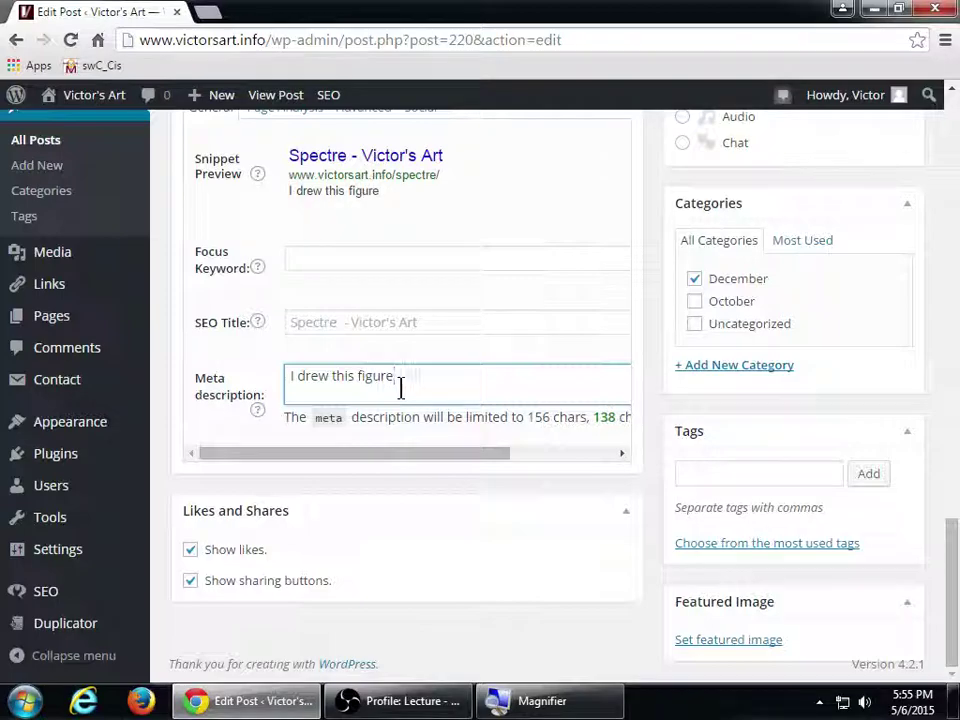
{"action": "type", "text": " in"}
{"action": "scroll", "coordinate": [456, 420], "scroll_direction": "up", "scroll_amount": 20}
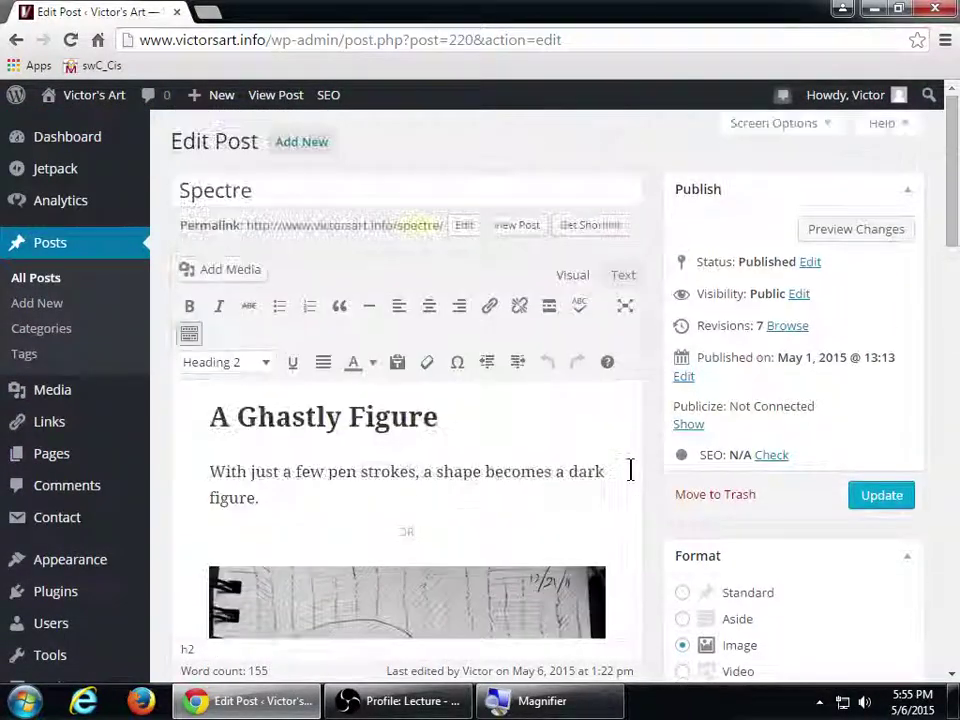
{"action": "scroll", "coordinate": [630, 470], "scroll_direction": "down", "scroll_amount": 15}
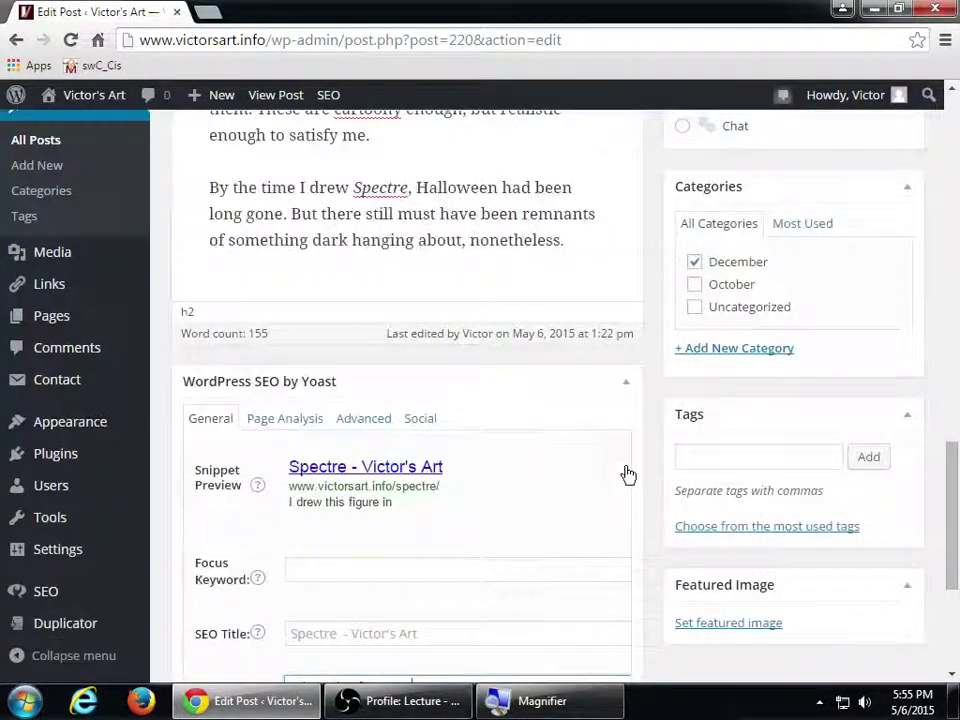
{"action": "scroll", "coordinate": [628, 474], "scroll_direction": "down", "scroll_amount": 3}
{"action": "type", "text": "De"}
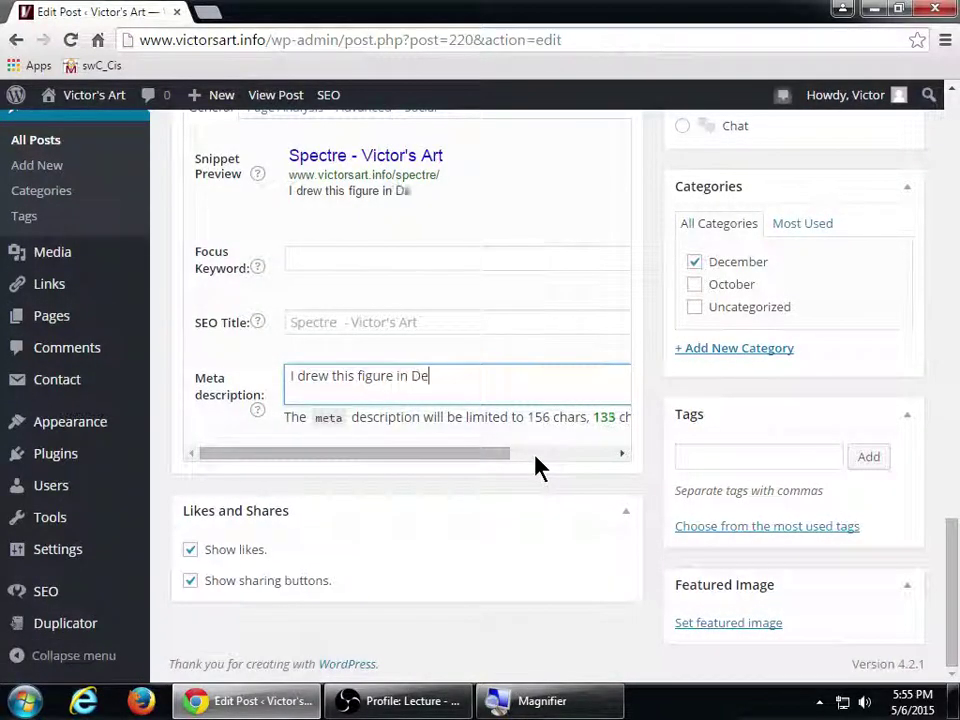
{"action": "type", "text": "cember, but I"}
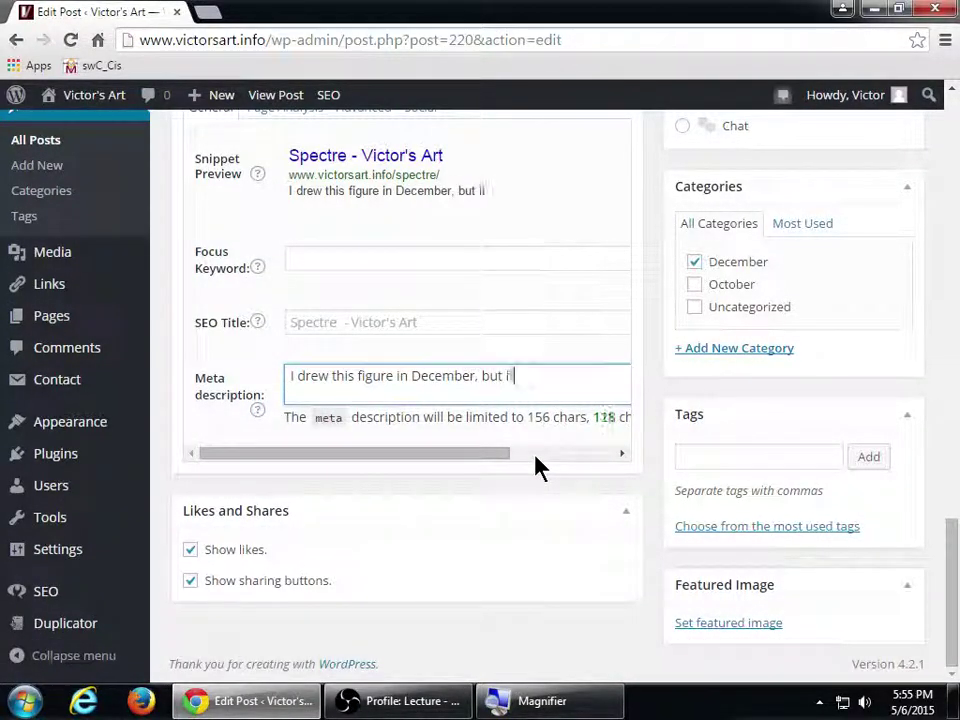
{"action": "type", "text": "t has a Ha"}
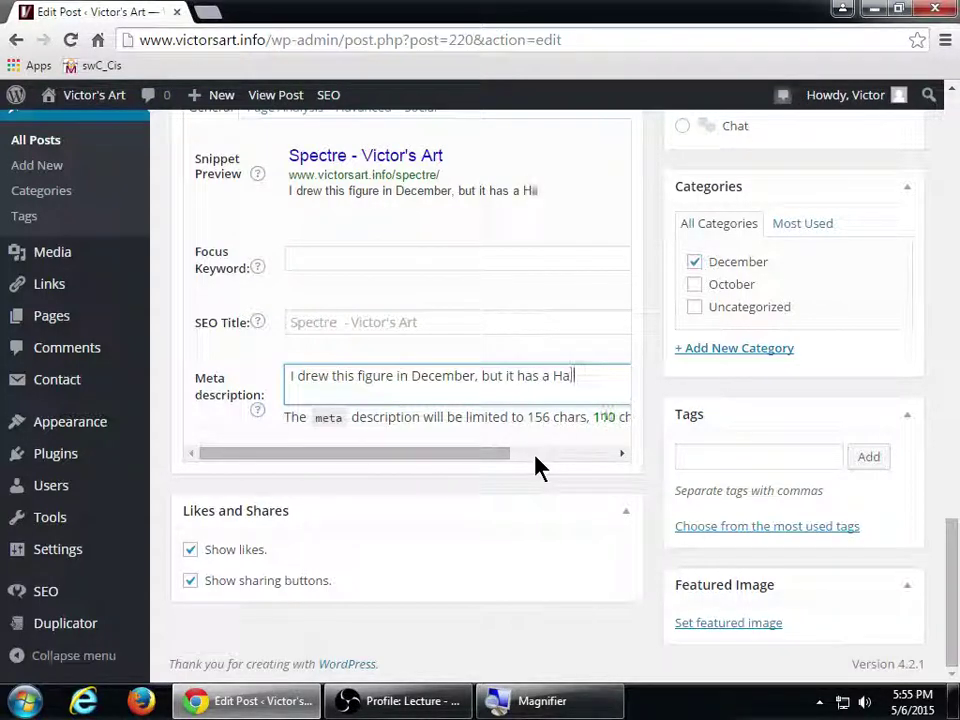
{"action": "type", "text": "lloween fe"}
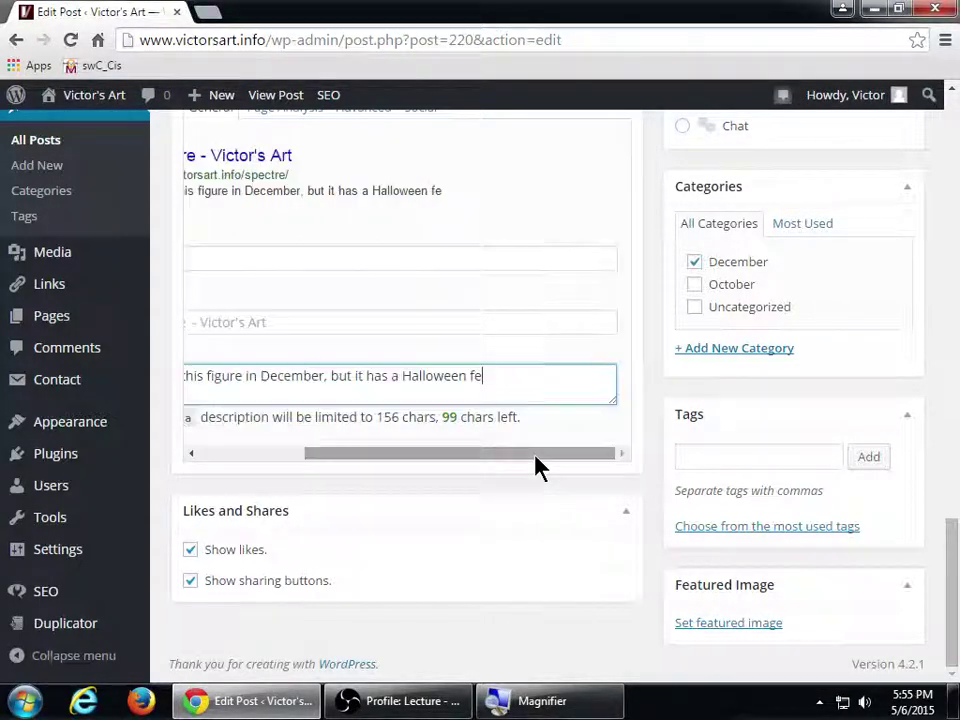
{"action": "type", "text": "el."}
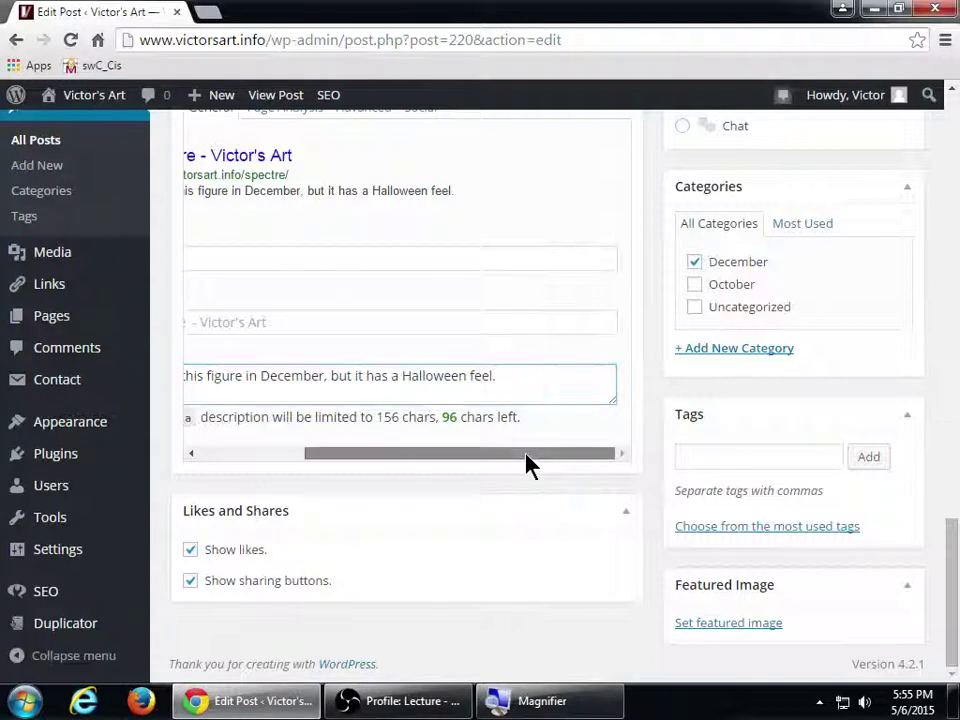
{"action": "left_click_drag", "start_coordinate": [526, 454], "coordinate": [475, 456]}
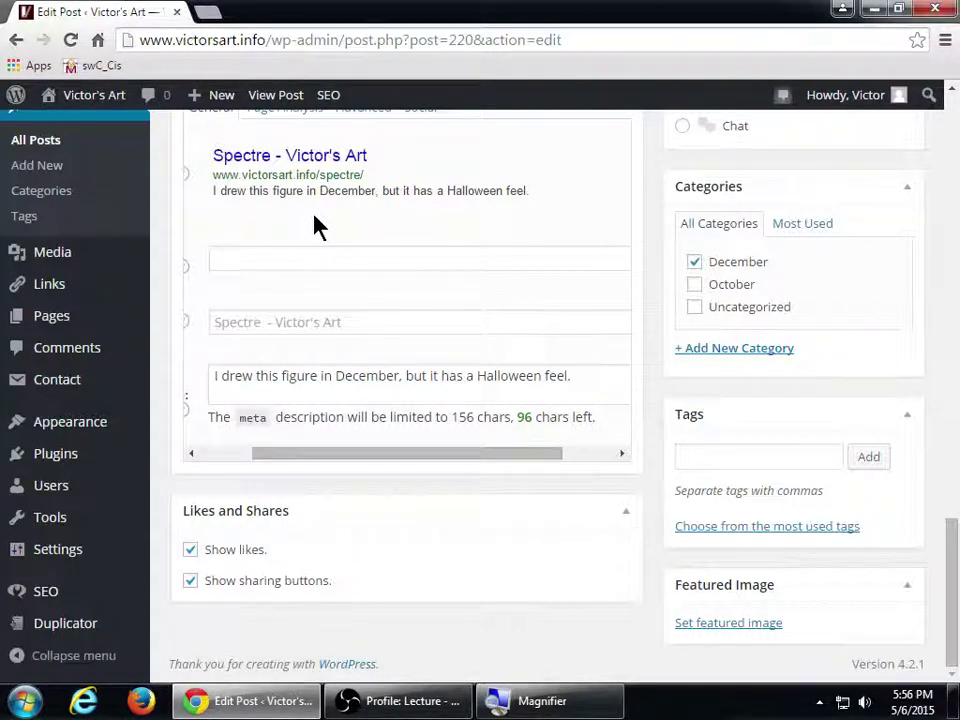
Append the sentence "It was drawn with ink pen." to the Spectre post's meta description
{"action": "scroll", "coordinate": [711, 392], "scroll_direction": "up", "scroll_amount": 10}
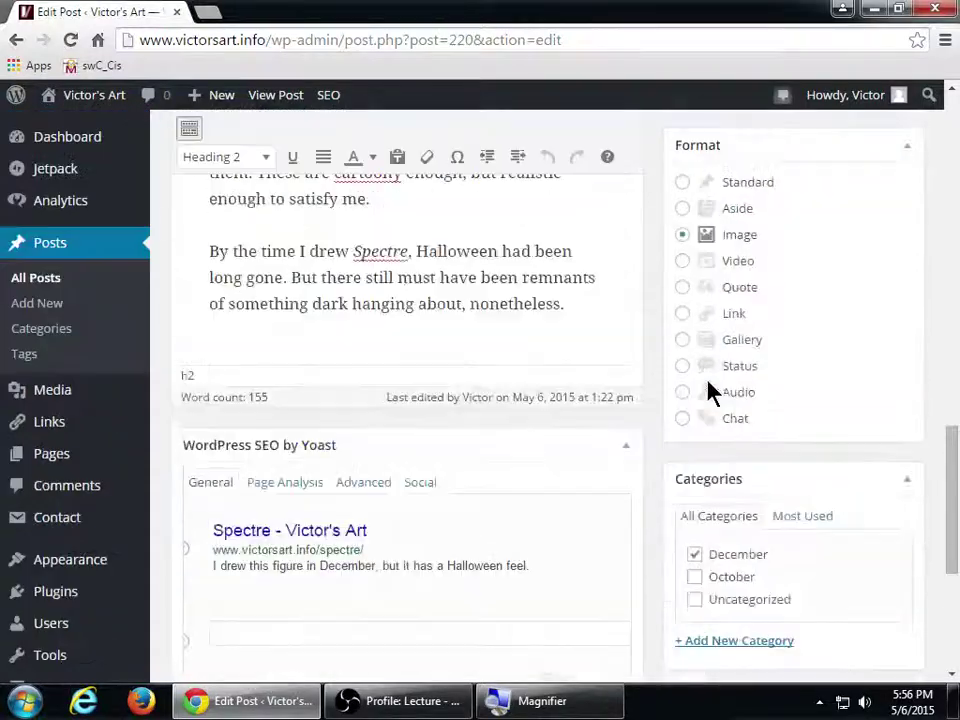
{"action": "scroll", "coordinate": [707, 392], "scroll_direction": "down", "scroll_amount": 8}
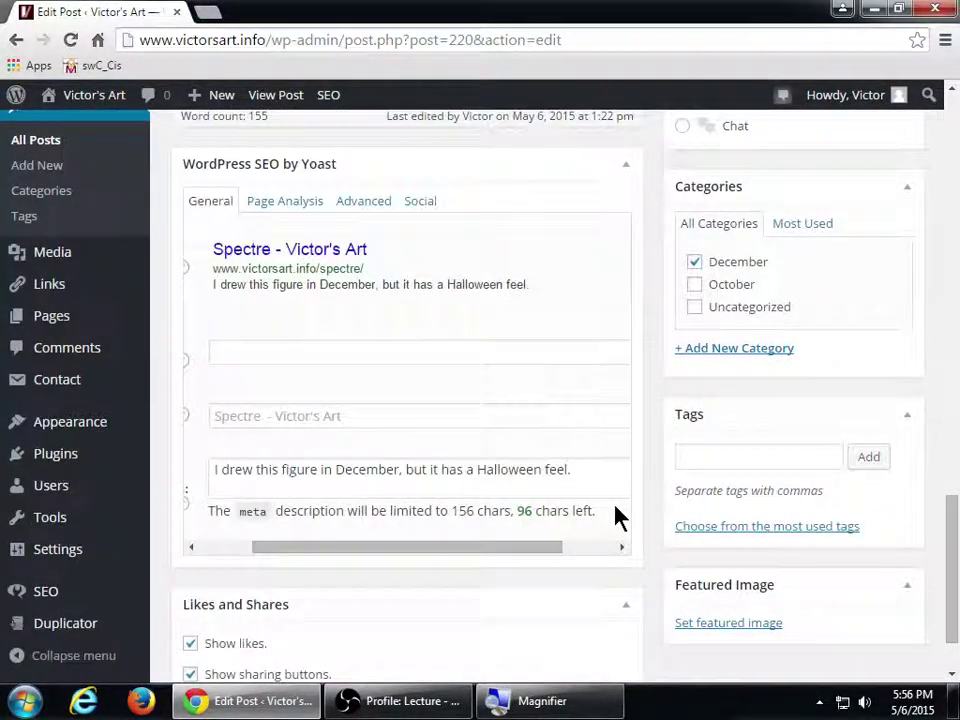
{"action": "left_click", "coordinate": [549, 476]}
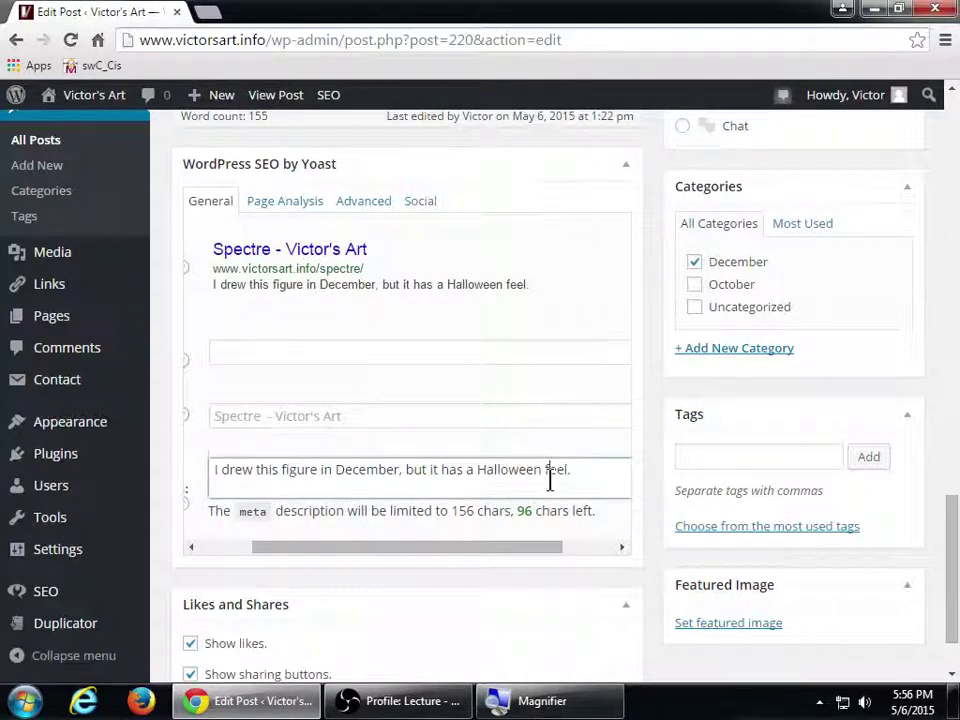
{"action": "type", "text": "Ut"}
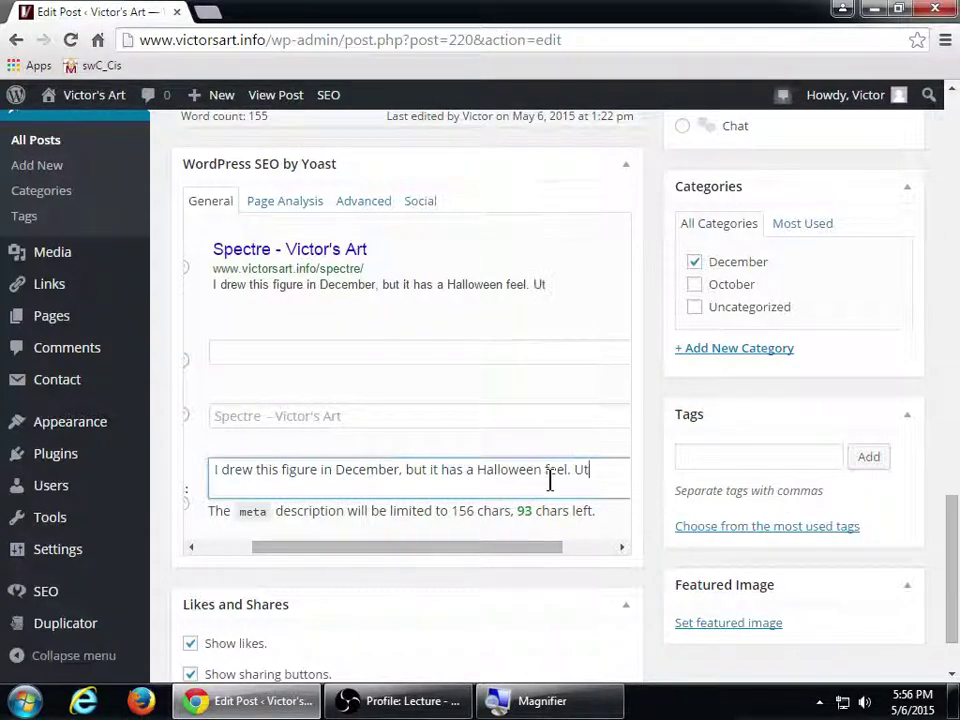
{"action": "key", "text": "BackSpace"}
{"action": "key", "text": "BackSpace"}
{"action": "type", "text": "It was d"}
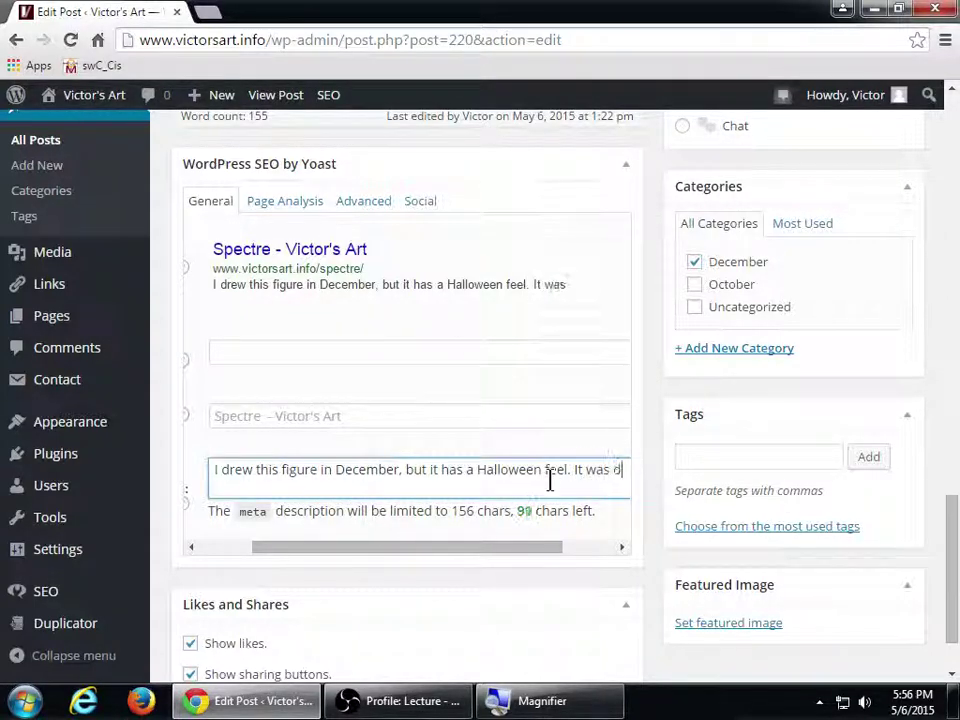
{"action": "type", "text": "rawn with "}
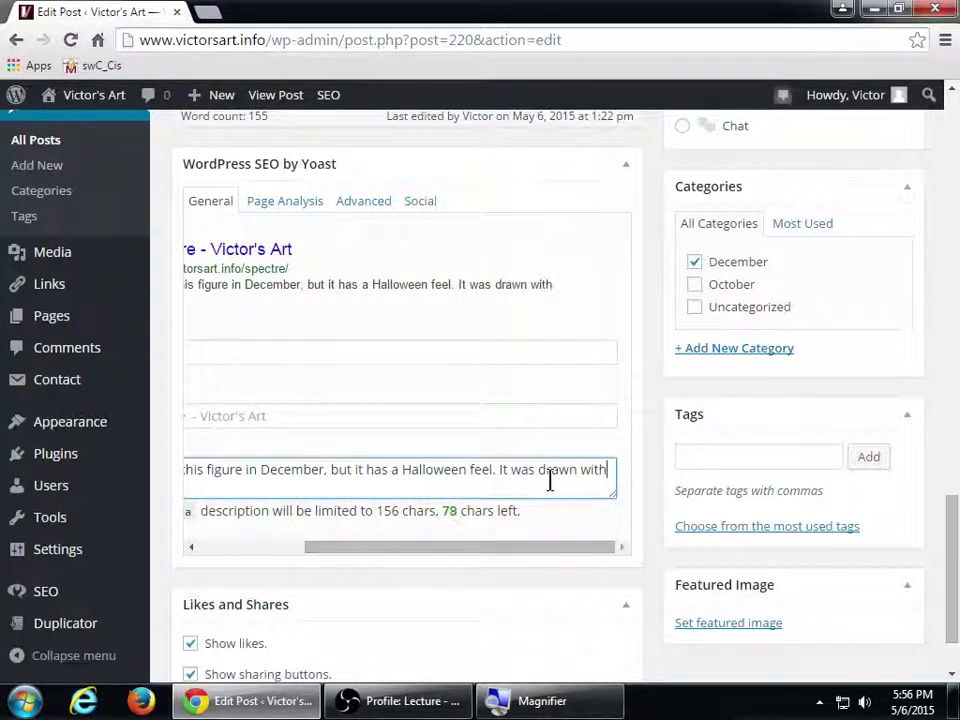
{"action": "type", "text": "ink pen"}
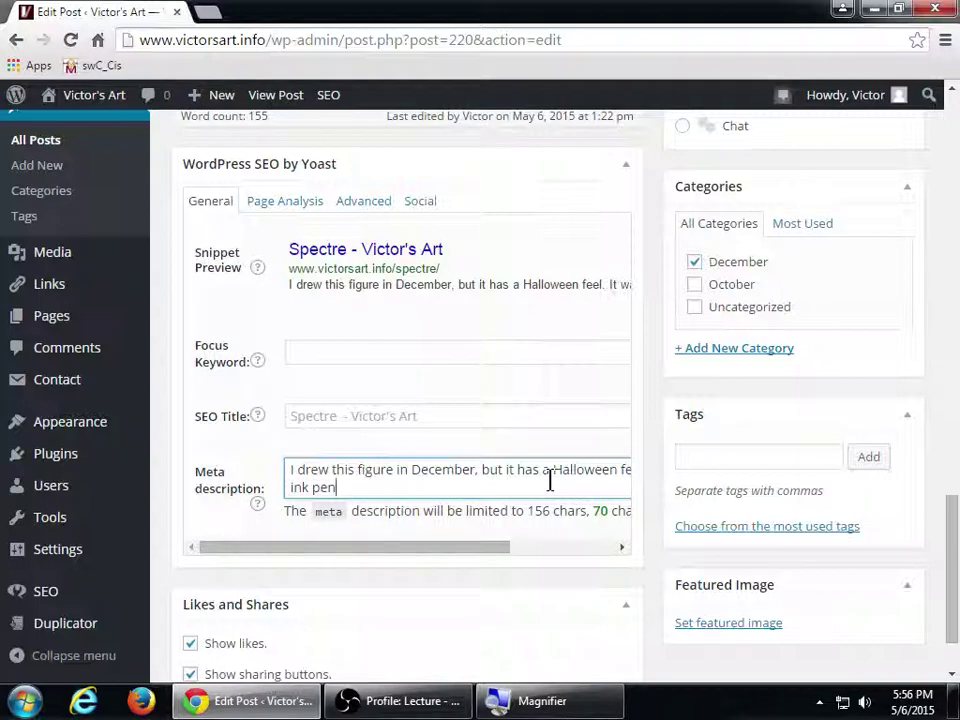
{"action": "type", "text": "."}
Check the full description in the snippet preview and update the published Spectre post
{"action": "scroll", "coordinate": [678, 525], "scroll_direction": "up", "scroll_amount": 3}
{"action": "scroll", "coordinate": [677, 521], "scroll_direction": "up", "scroll_amount": 2}
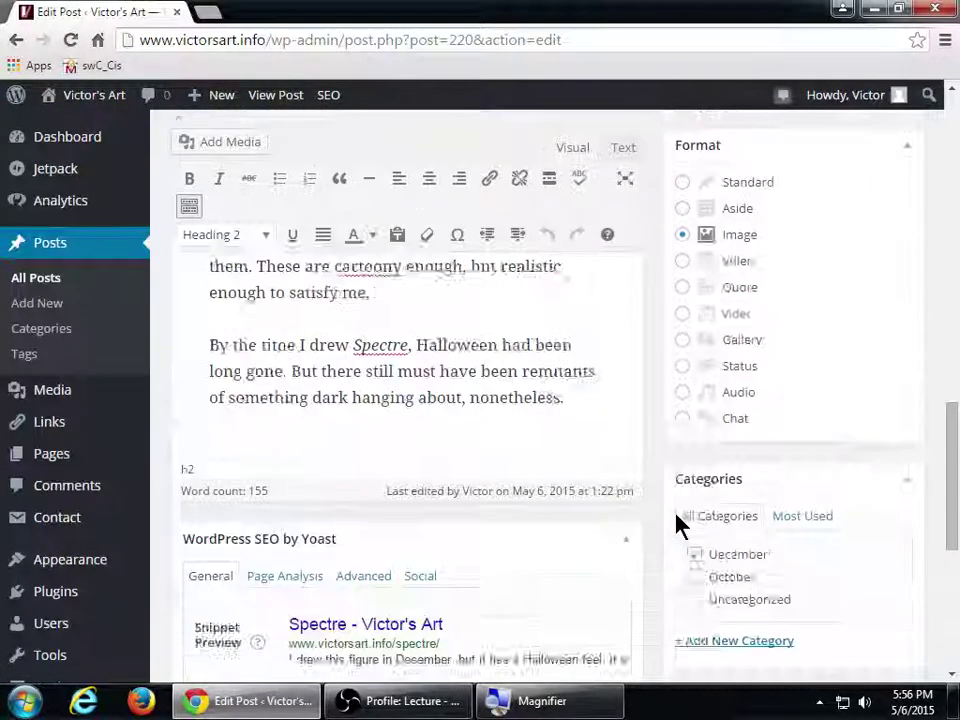
{"action": "scroll", "coordinate": [677, 521], "scroll_direction": "down", "scroll_amount": 4}
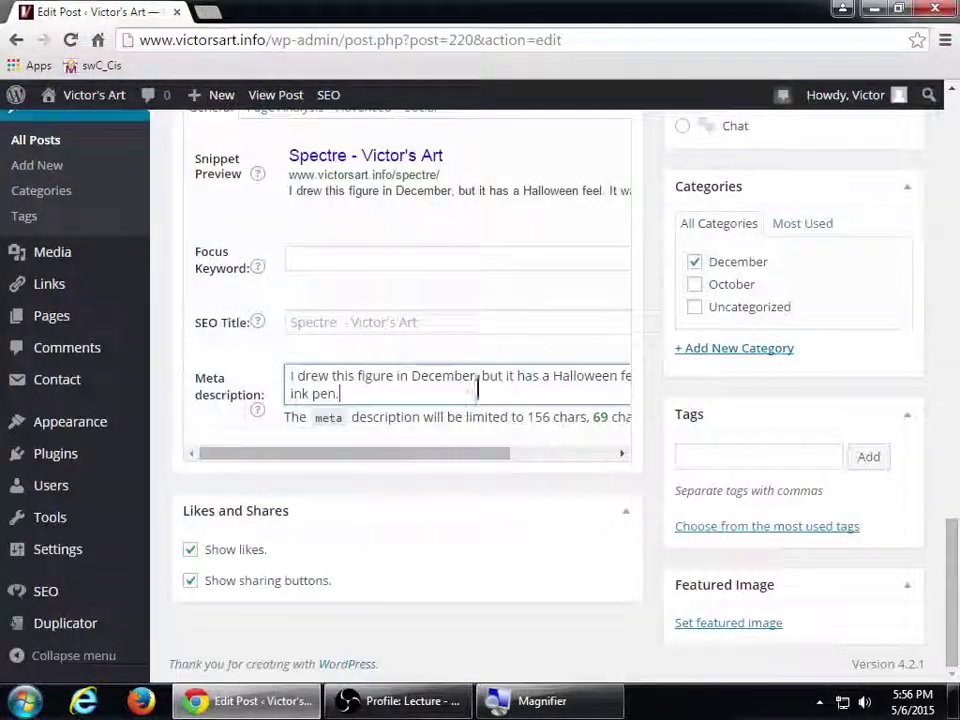
{"action": "left_click_drag", "start_coordinate": [484, 456], "coordinate": [602, 456]}
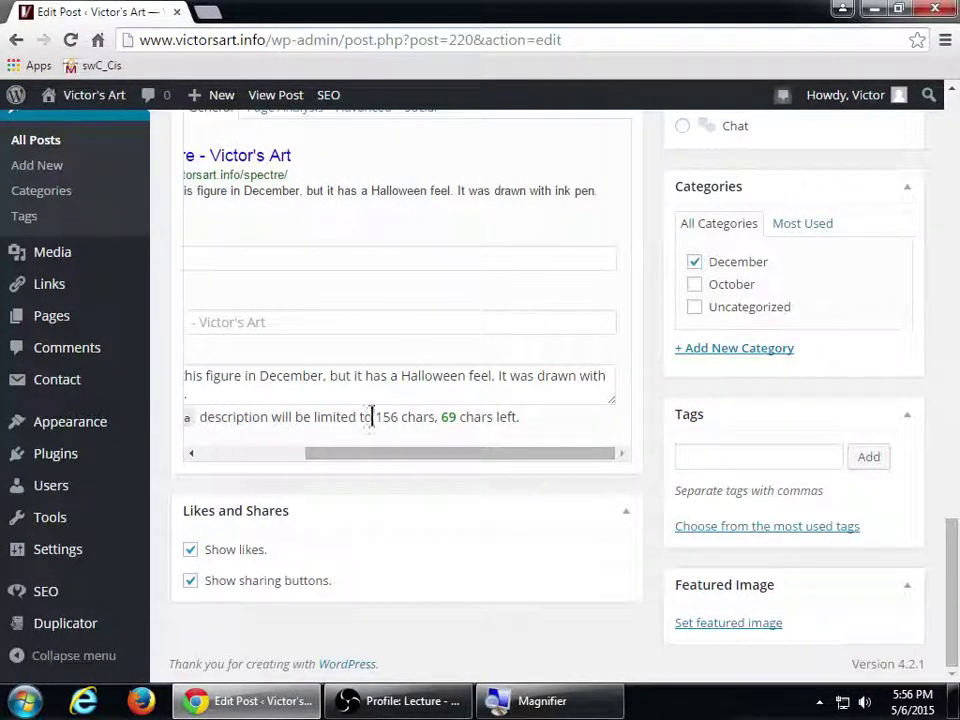
{"action": "left_click", "coordinate": [285, 455]}
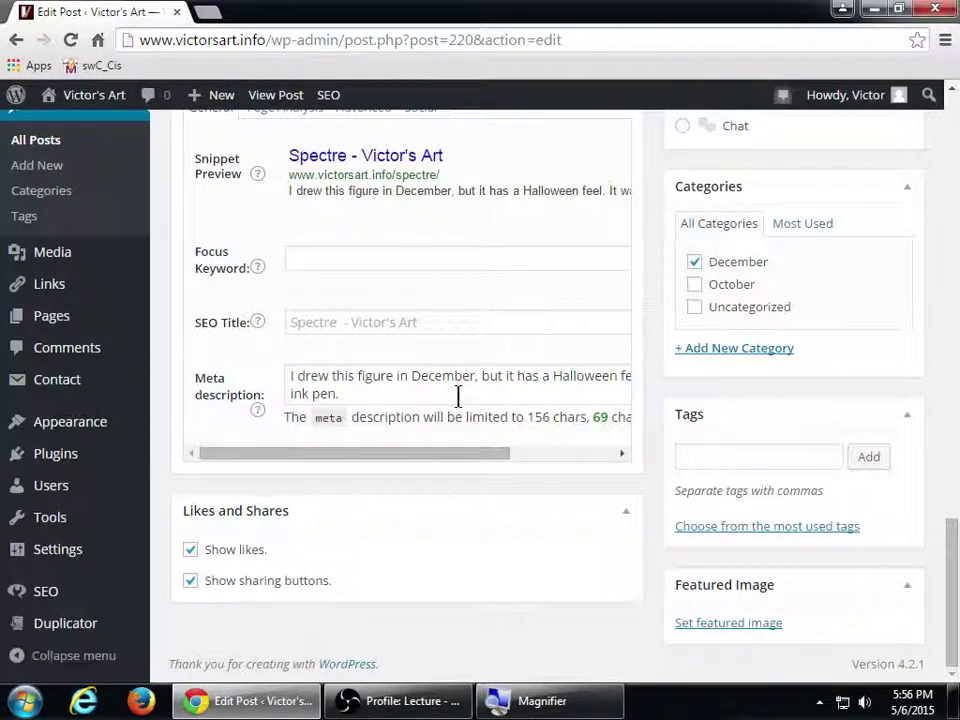
{"action": "scroll", "coordinate": [675, 508], "scroll_direction": "up", "scroll_amount": 10}
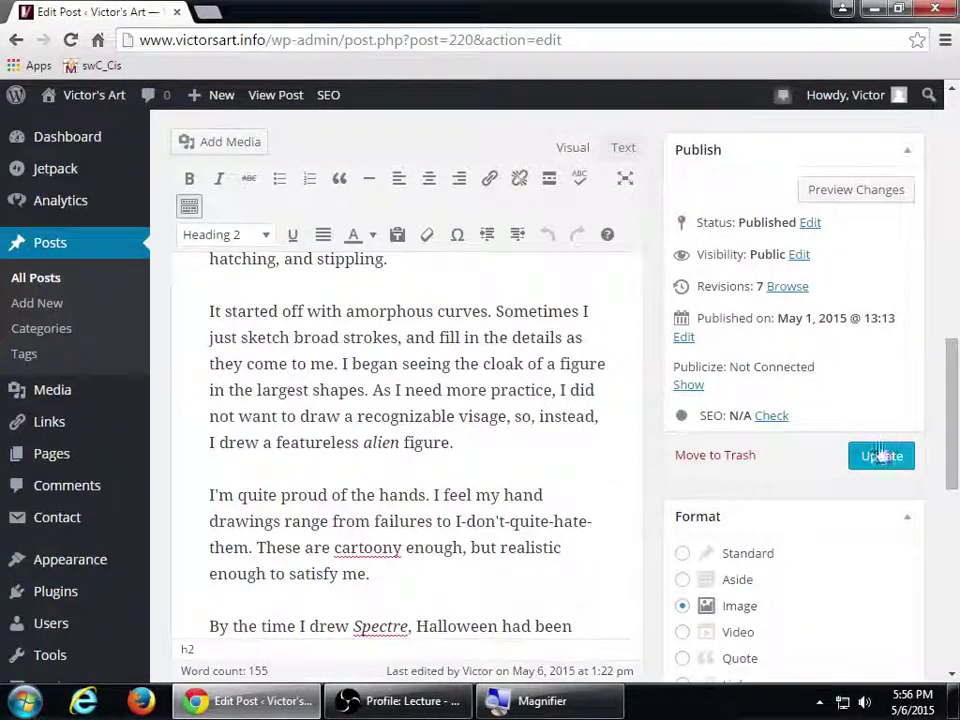
{"action": "left_click", "coordinate": [883, 455]}
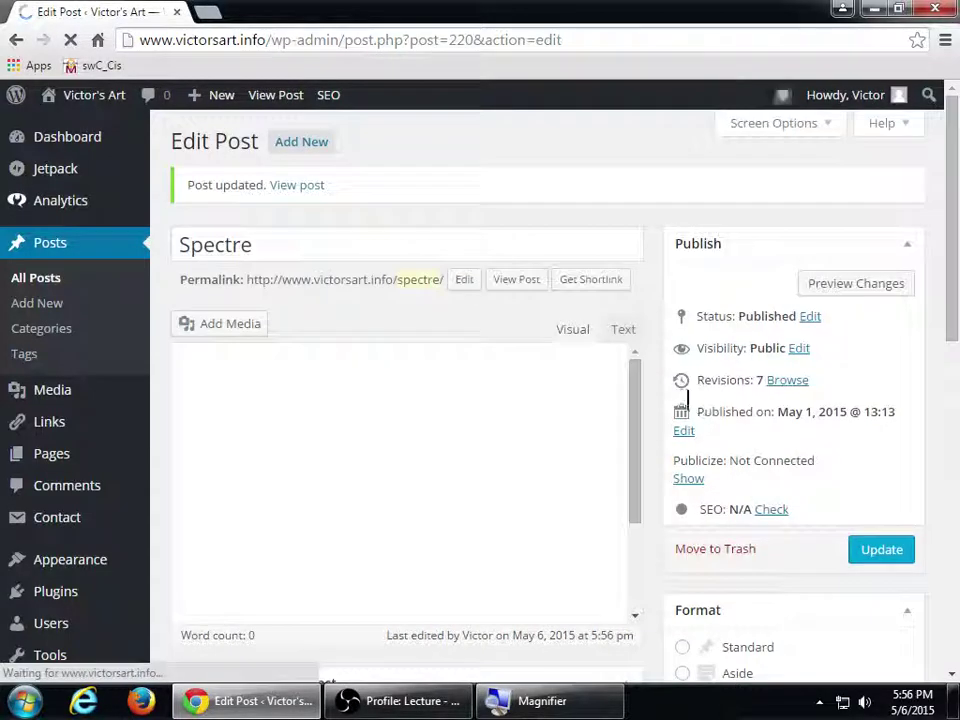
Examine the post's opening text around the more break and the snippet preview and focus keyword in the WordPress SEO by Yoast section
{"action": "scroll", "coordinate": [686, 410], "scroll_direction": "down", "scroll_amount": 3}
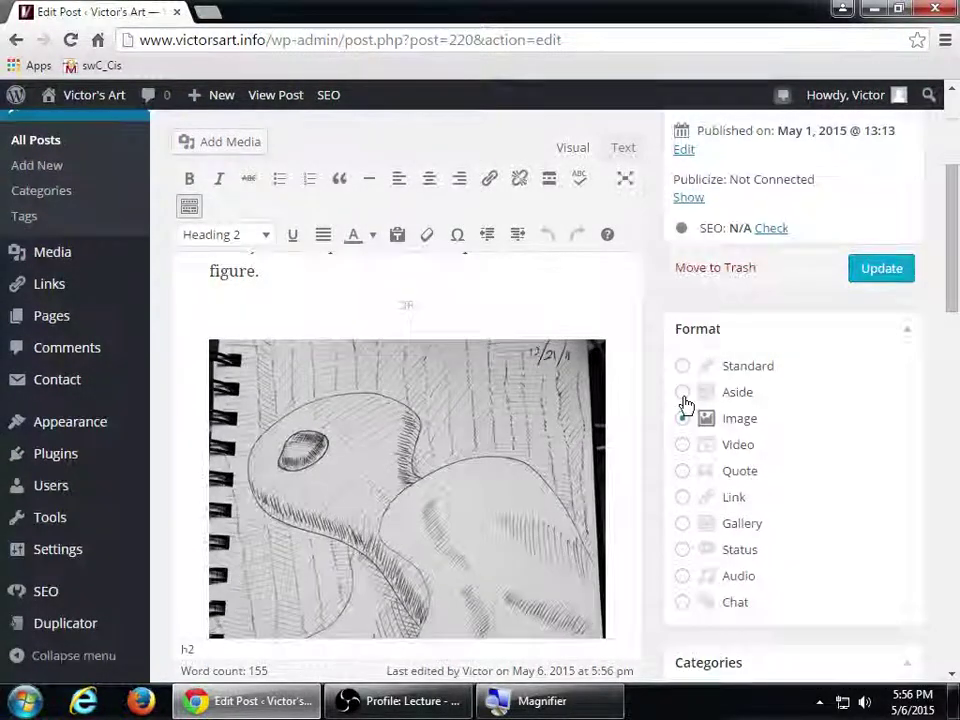
{"action": "scroll", "coordinate": [686, 405], "scroll_direction": "up", "scroll_amount": 2}
{"action": "left_click", "coordinate": [405, 505]}
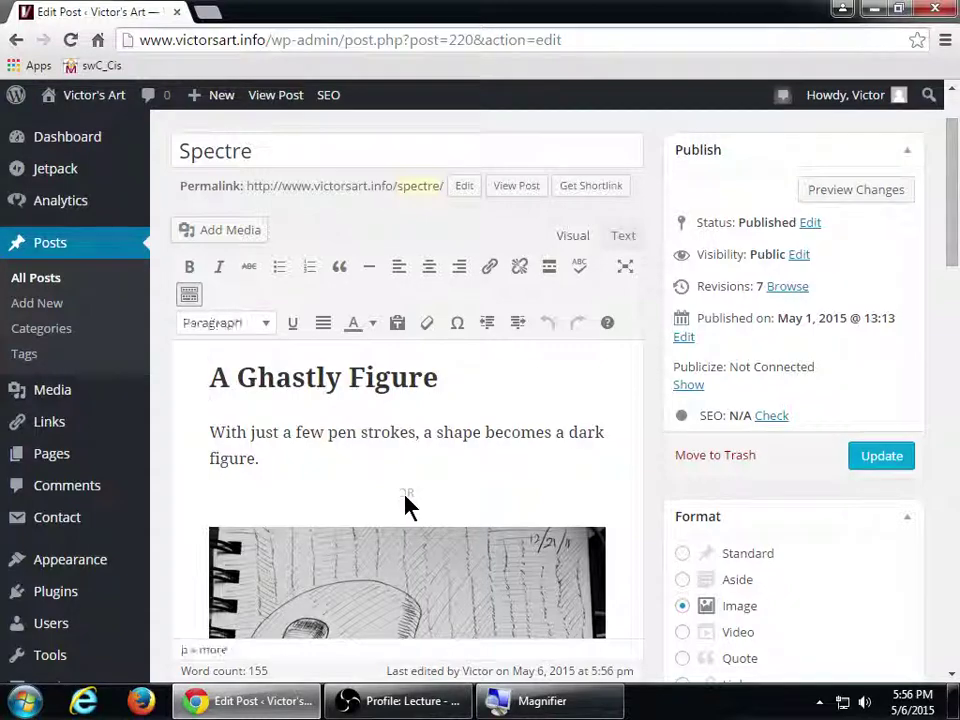
{"action": "left_click", "coordinate": [518, 434]}
{"action": "scroll", "coordinate": [665, 470], "scroll_direction": "down", "scroll_amount": 5}
{"action": "scroll", "coordinate": [665, 470], "scroll_direction": "down", "scroll_amount": 10}
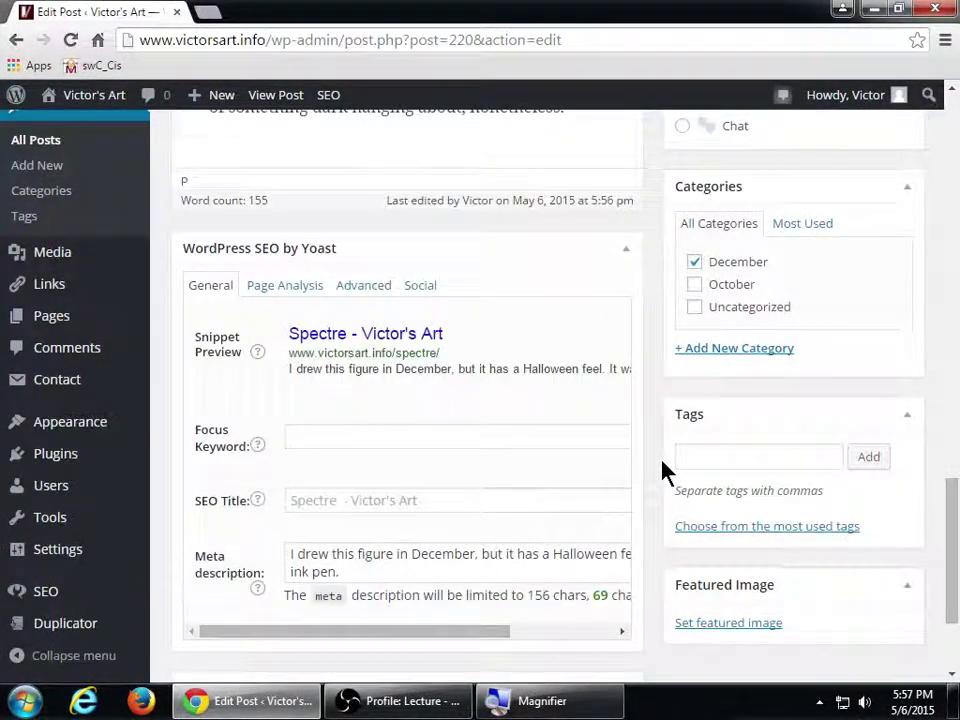
{"action": "scroll", "coordinate": [665, 470], "scroll_direction": "down", "scroll_amount": 1}
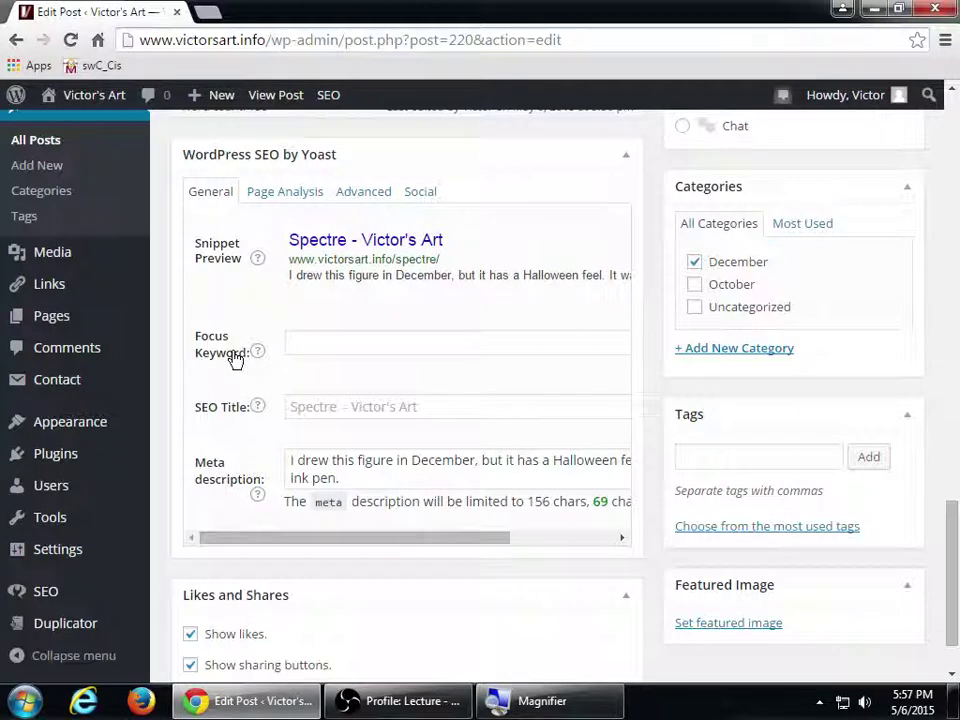
Set the Spectre post's focus keyword to "ghost drawing" and update the published post
{"action": "left_click", "coordinate": [383, 347]}
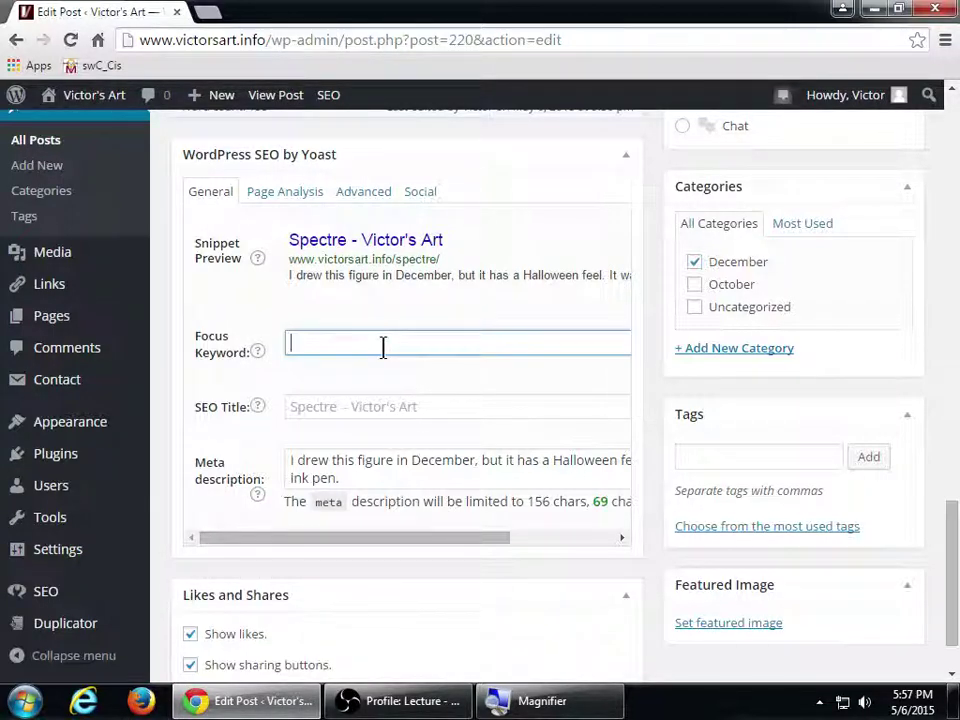
{"action": "type", "text": "ghost drawing"}
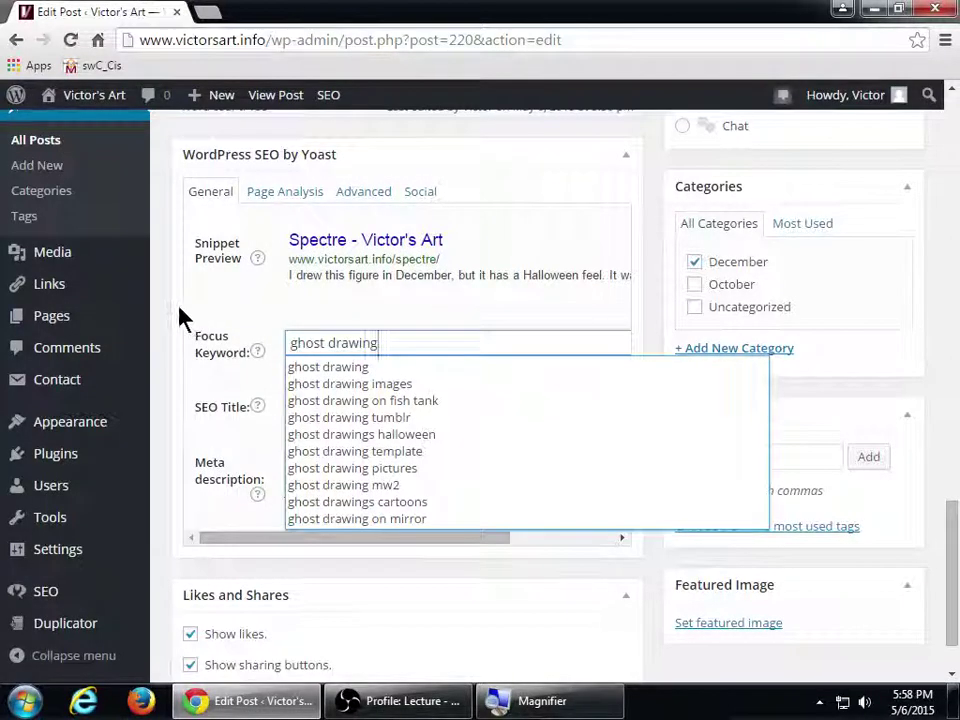
{"action": "left_click", "coordinate": [181, 316]}
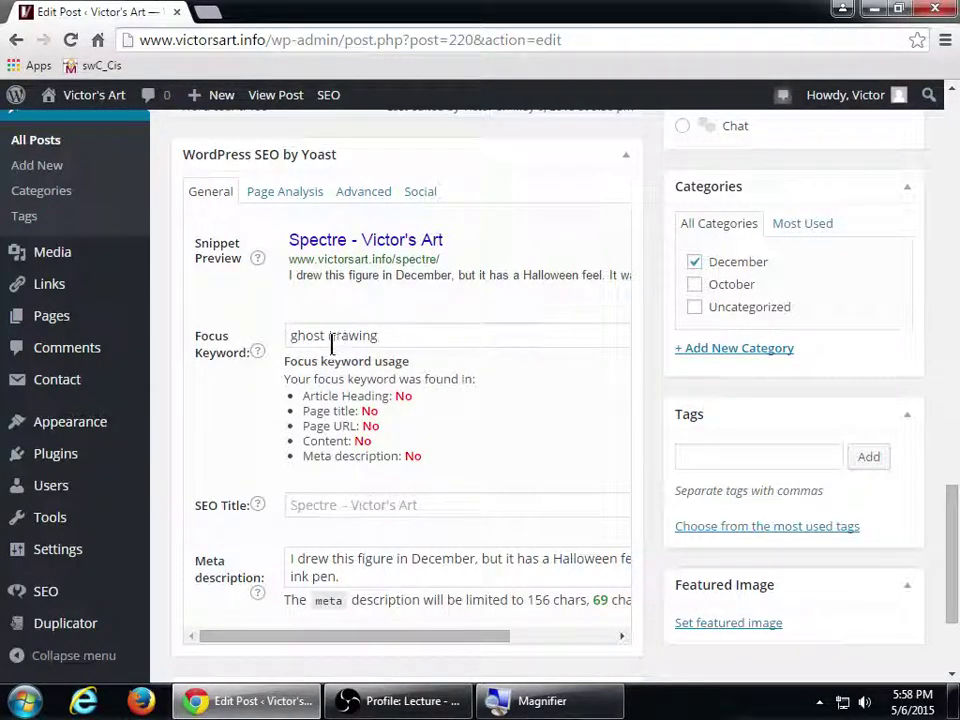
{"action": "scroll", "coordinate": [722, 384], "scroll_direction": "up", "scroll_amount": 4}
{"action": "scroll", "coordinate": [722, 384], "scroll_direction": "up", "scroll_amount": 3}
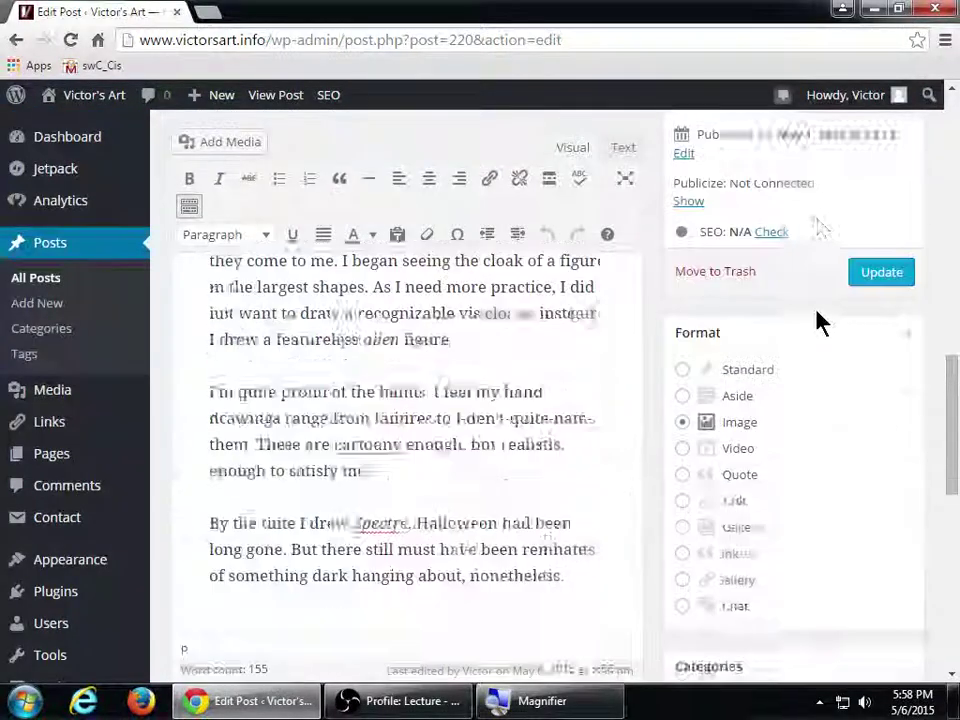
{"action": "left_click", "coordinate": [880, 366]}
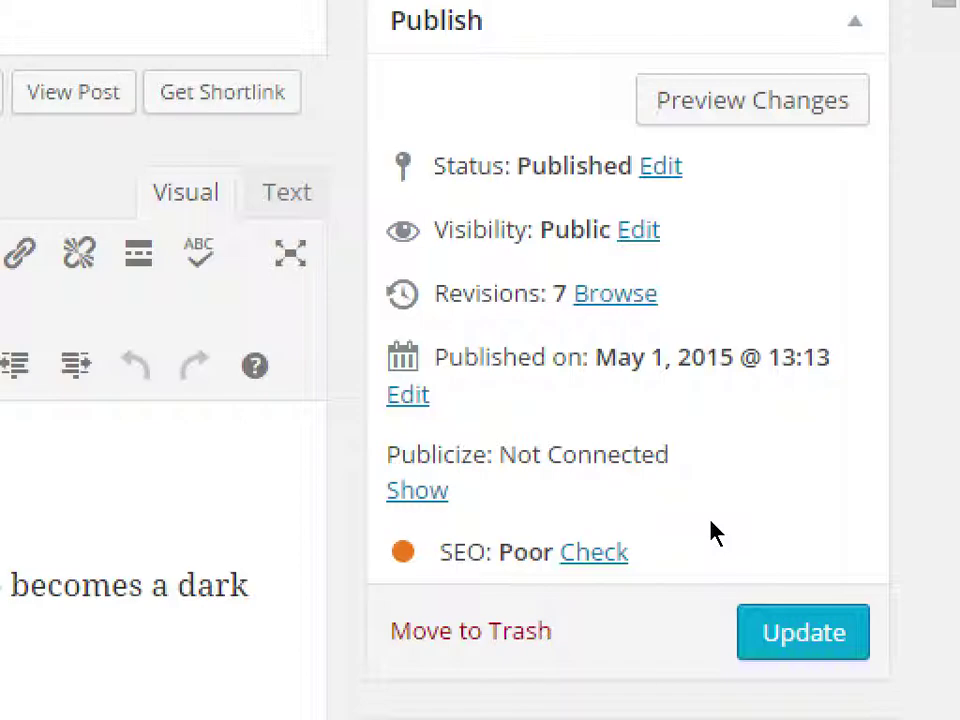
Check the post's SEO rating and examine the focus keyword usage report covering heading, page title, URL, content and meta description
{"action": "scroll", "coordinate": [707, 439], "scroll_direction": "down", "scroll_amount": 15}
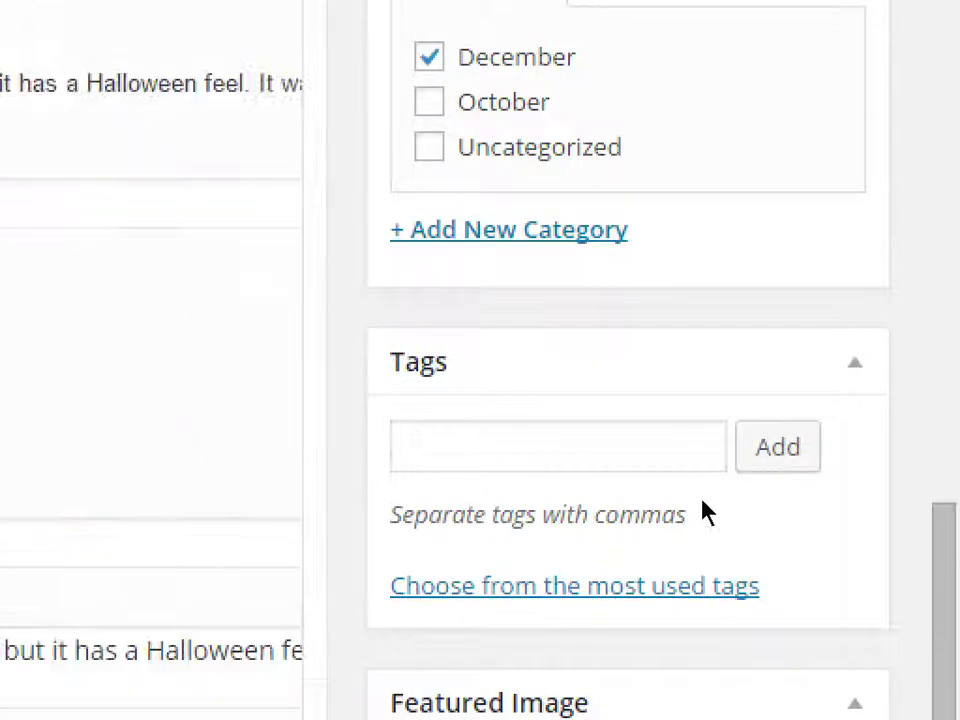
{"action": "scroll", "coordinate": [690, 512], "scroll_direction": "down", "scroll_amount": 3}
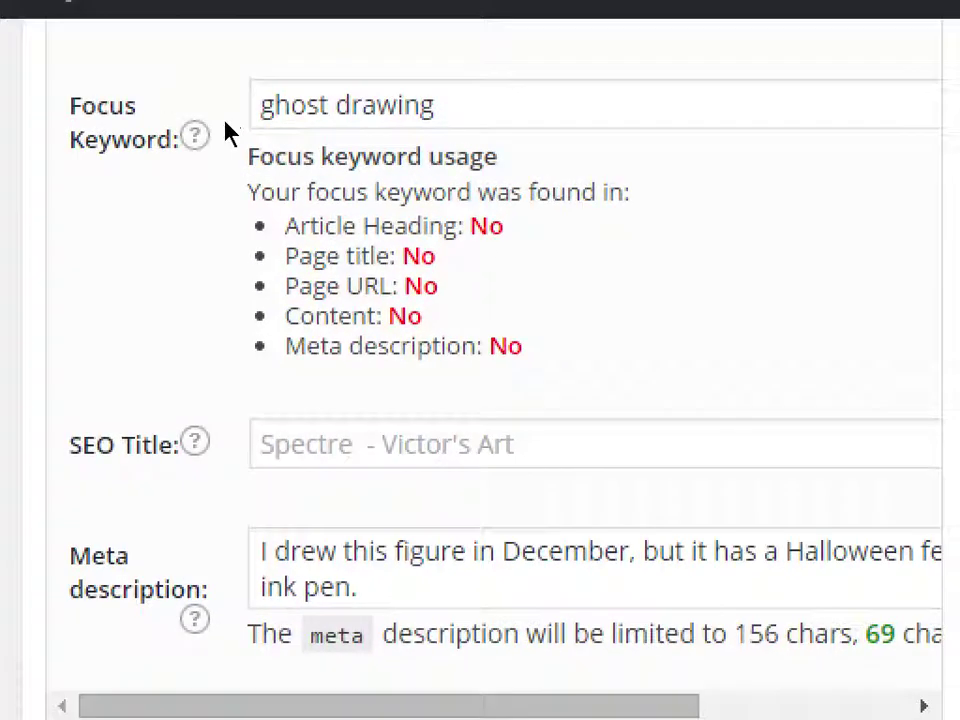
{"action": "left_click_drag", "start_coordinate": [308, 30], "coordinate": [384, 31]}
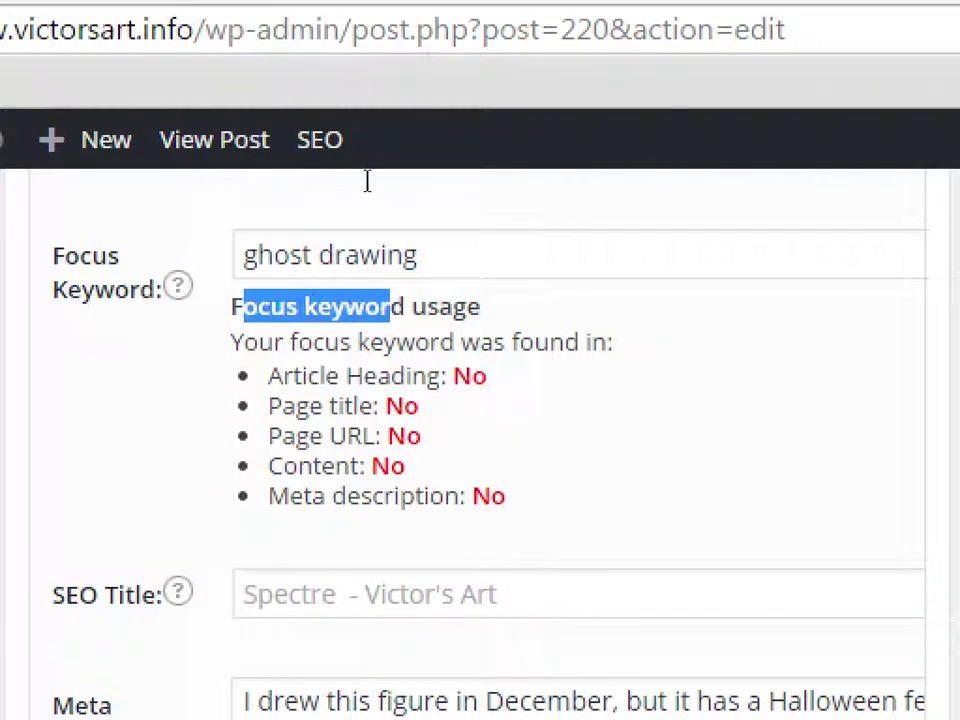
{"action": "left_click", "coordinate": [367, 181]}
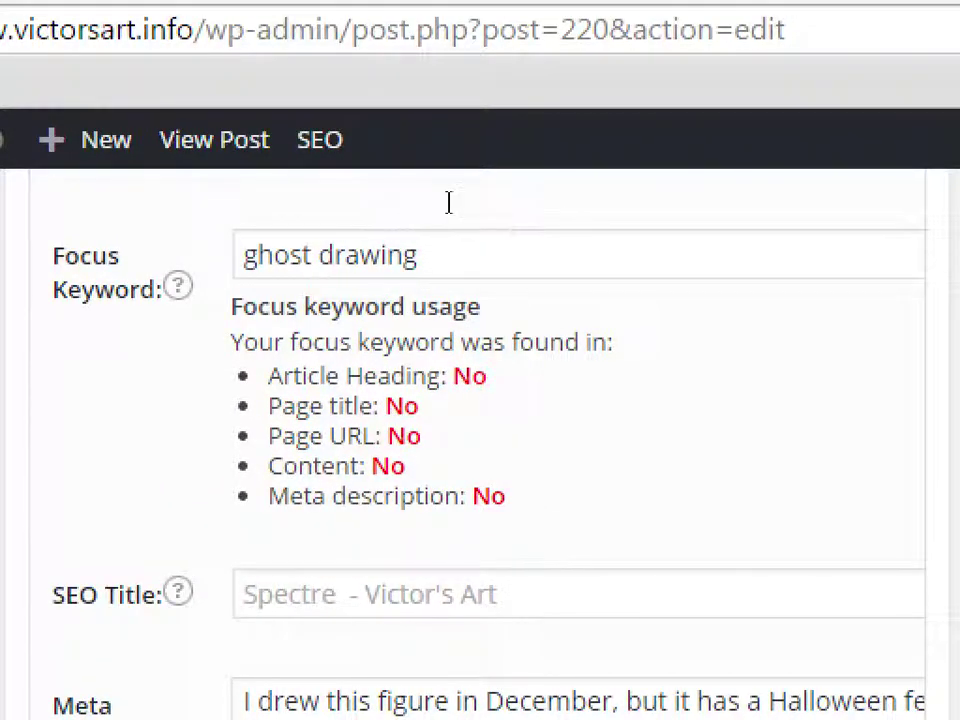
{"action": "left_click_drag", "start_coordinate": [326, 376], "coordinate": [466, 496]}
{"action": "left_click", "coordinate": [407, 184]}
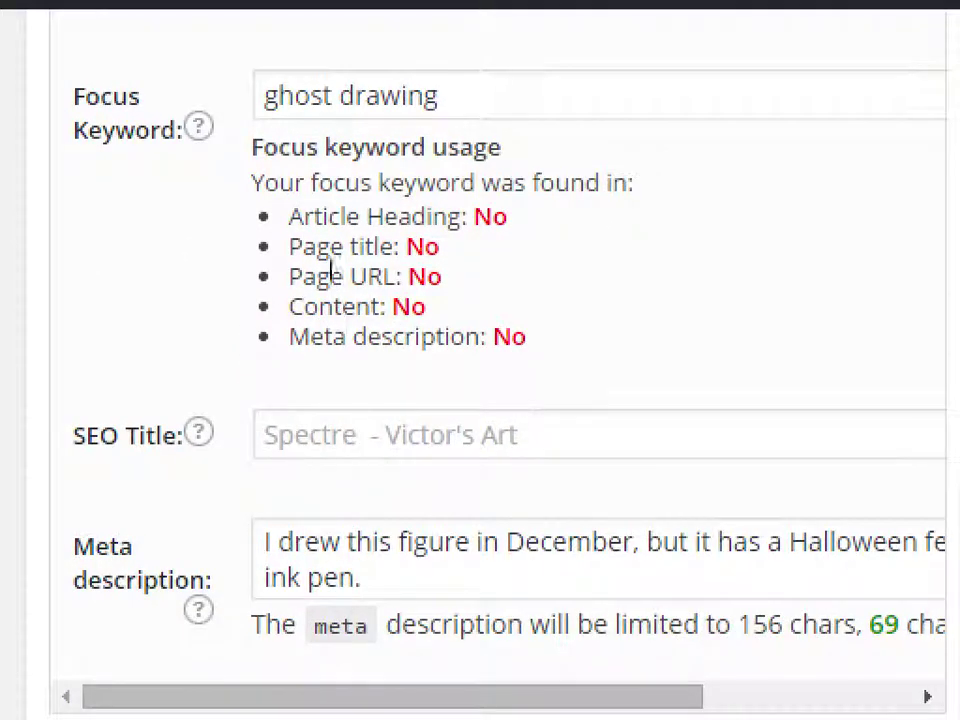
{"action": "left_click_drag", "start_coordinate": [307, 261], "coordinate": [323, 311]}
{"action": "left_click", "coordinate": [348, 276]}
Open the Yoast page analysis and examine its findings on word count and keyword use in the title, meta description and subheadings
{"action": "scroll", "coordinate": [347, 276], "scroll_direction": "up", "scroll_amount": 4}
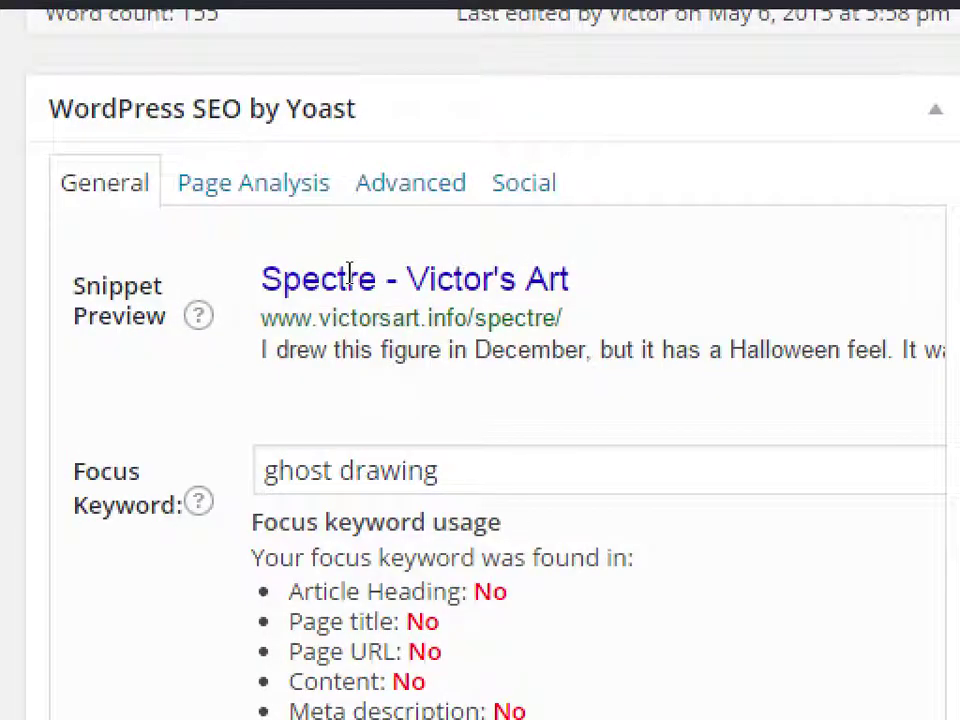
{"action": "left_click", "coordinate": [275, 205]}
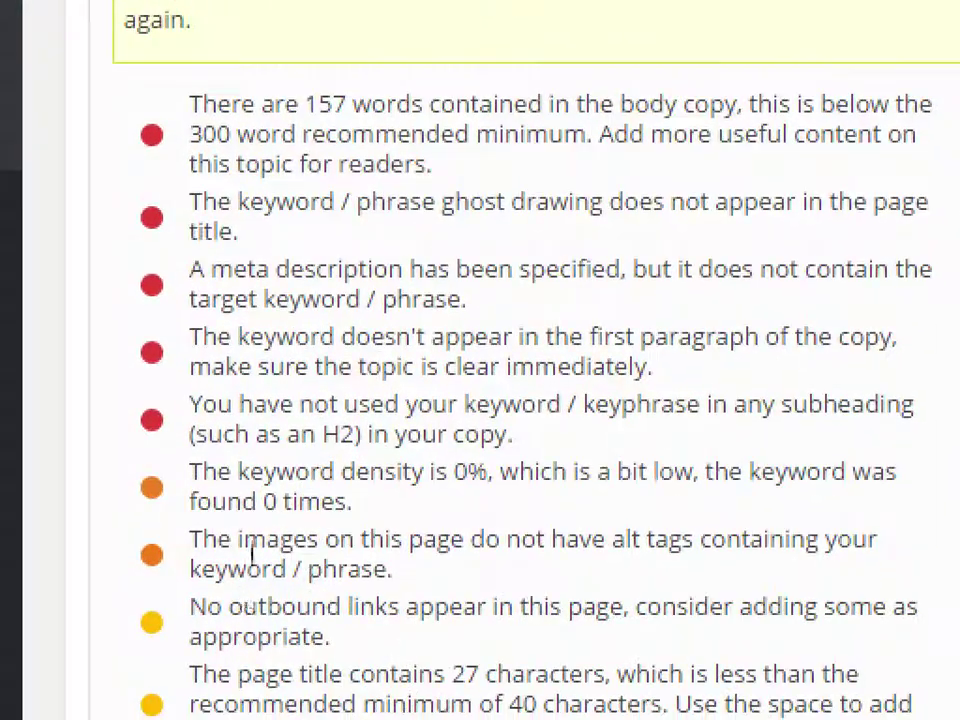
{"action": "scroll", "coordinate": [250, 480], "scroll_direction": "down", "scroll_amount": 5}
{"action": "scroll", "coordinate": [250, 480], "scroll_direction": "up", "scroll_amount": 12}
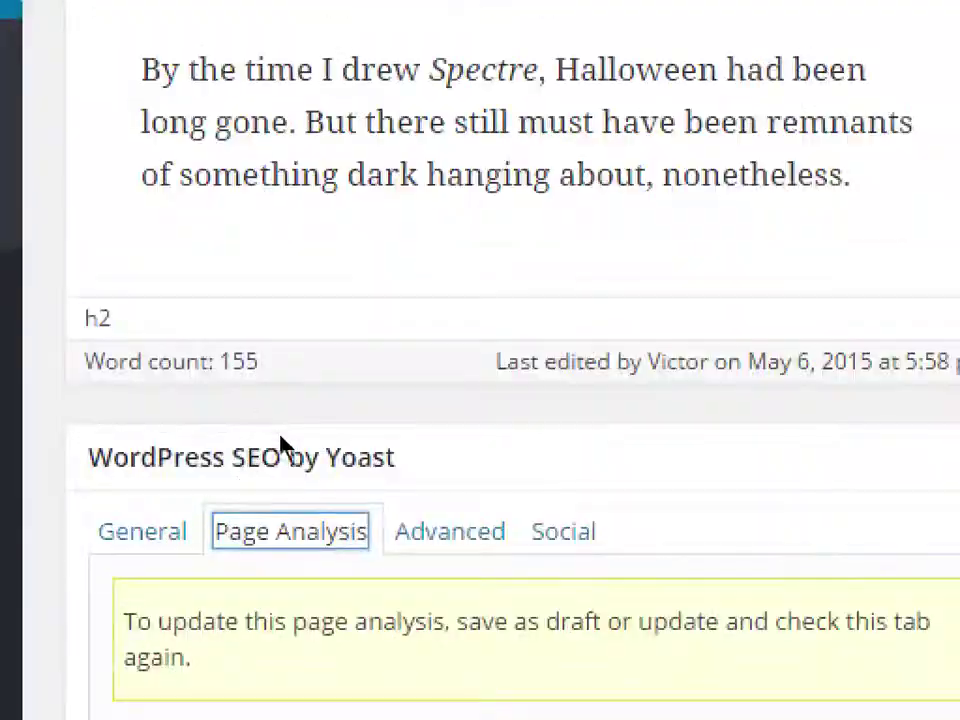
{"action": "scroll", "coordinate": [285, 517], "scroll_direction": "down", "scroll_amount": 5}
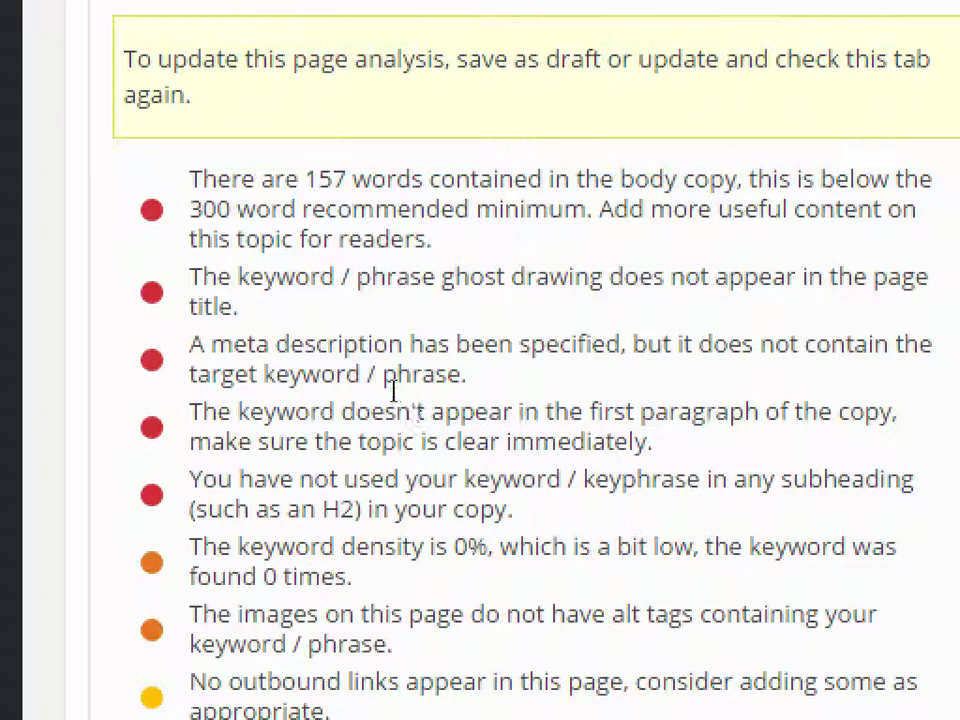
{"action": "left_click_drag", "start_coordinate": [469, 277], "coordinate": [537, 277]}
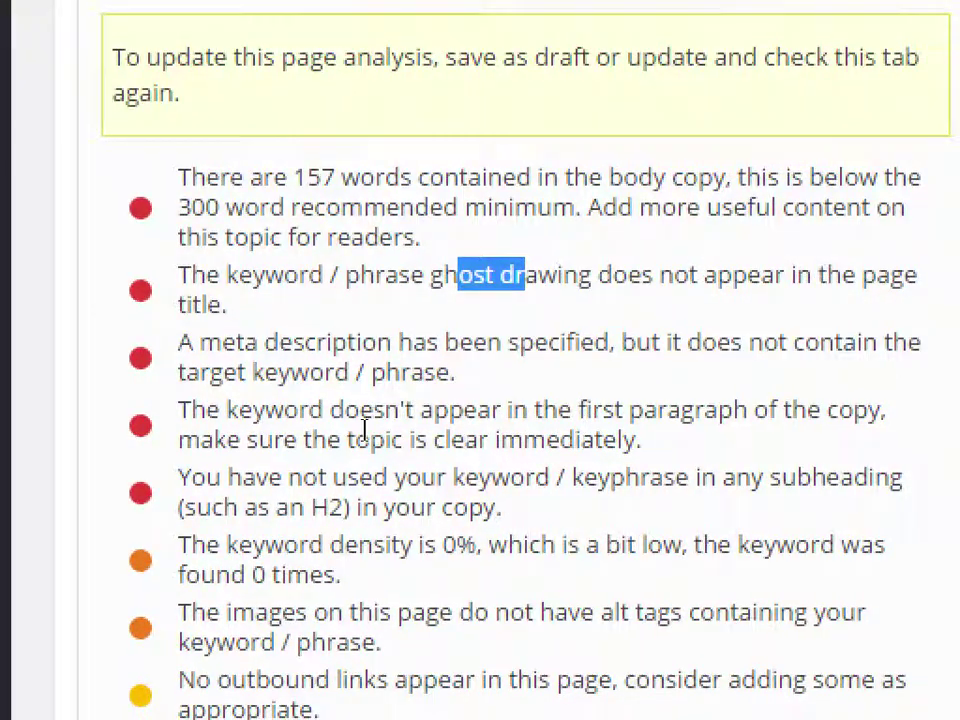
{"action": "left_click", "coordinate": [362, 448]}
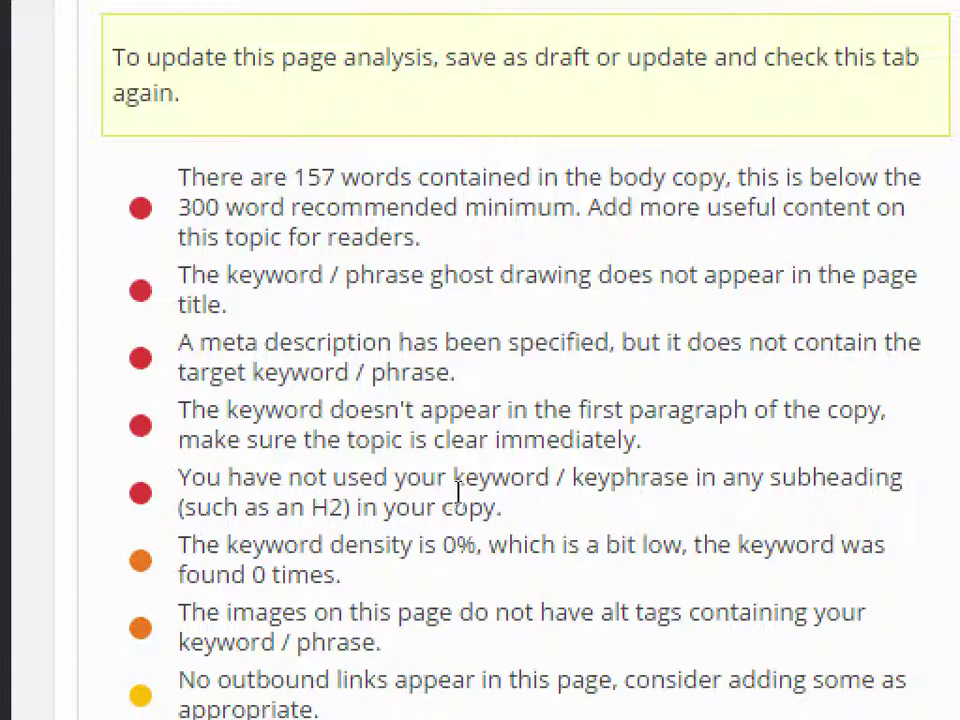
{"action": "left_click_drag", "start_coordinate": [244, 508], "coordinate": [343, 503]}
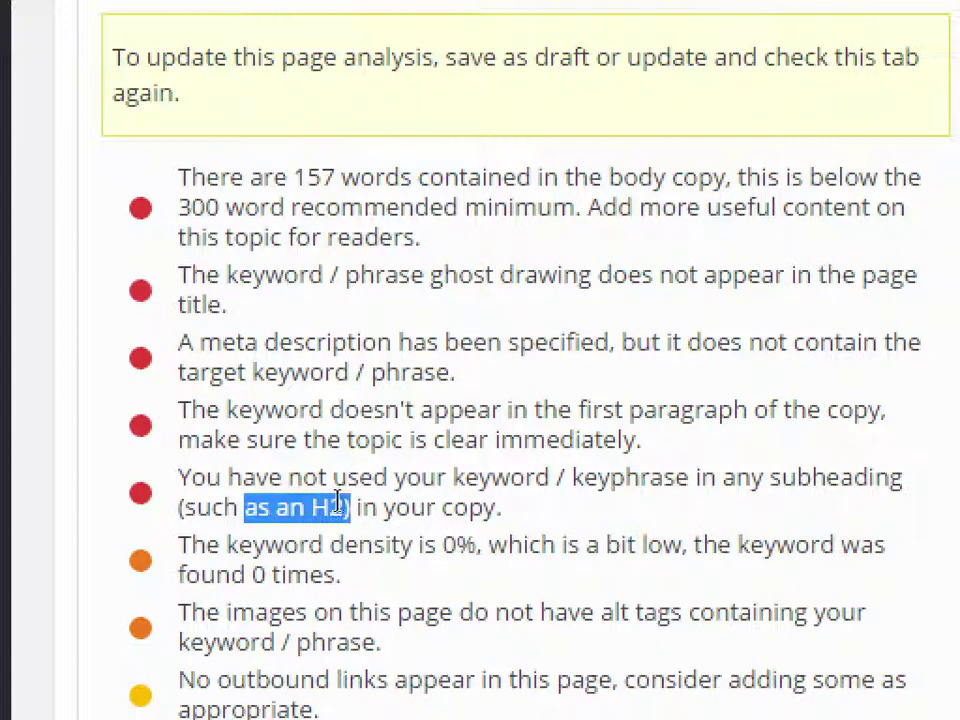
{"action": "left_click", "coordinate": [337, 498]}
Review the page analysis findings on keyword density, image alt tags, outbound links, title length and URL
{"action": "scroll", "coordinate": [343, 521], "scroll_direction": "down", "scroll_amount": 1}
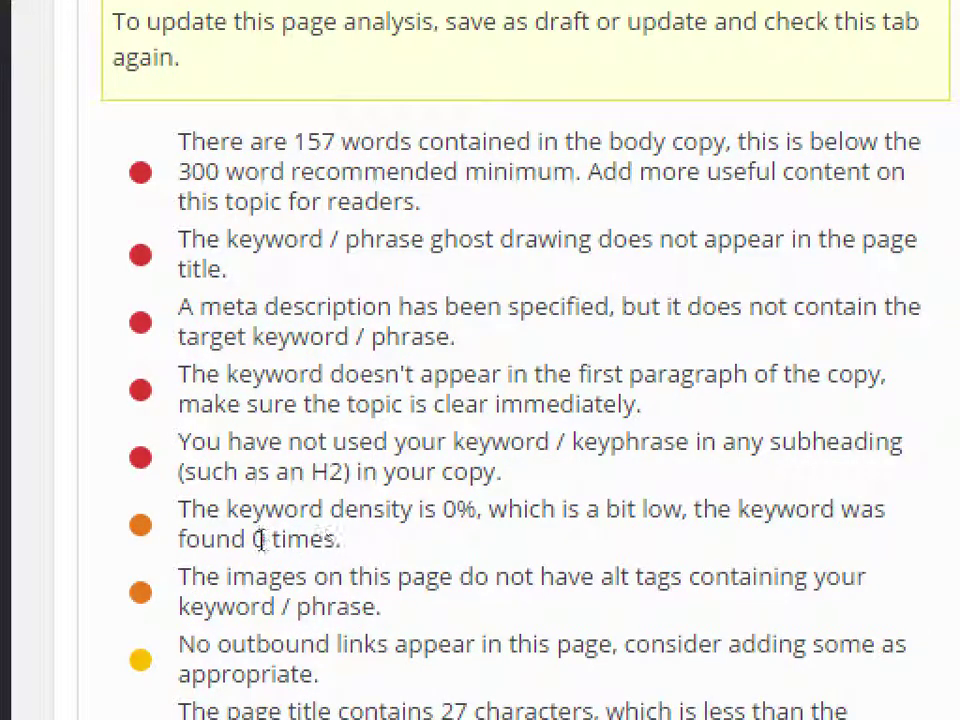
{"action": "left_click_drag", "start_coordinate": [215, 540], "coordinate": [311, 536]}
{"action": "scroll", "coordinate": [311, 530], "scroll_direction": "down", "scroll_amount": 4}
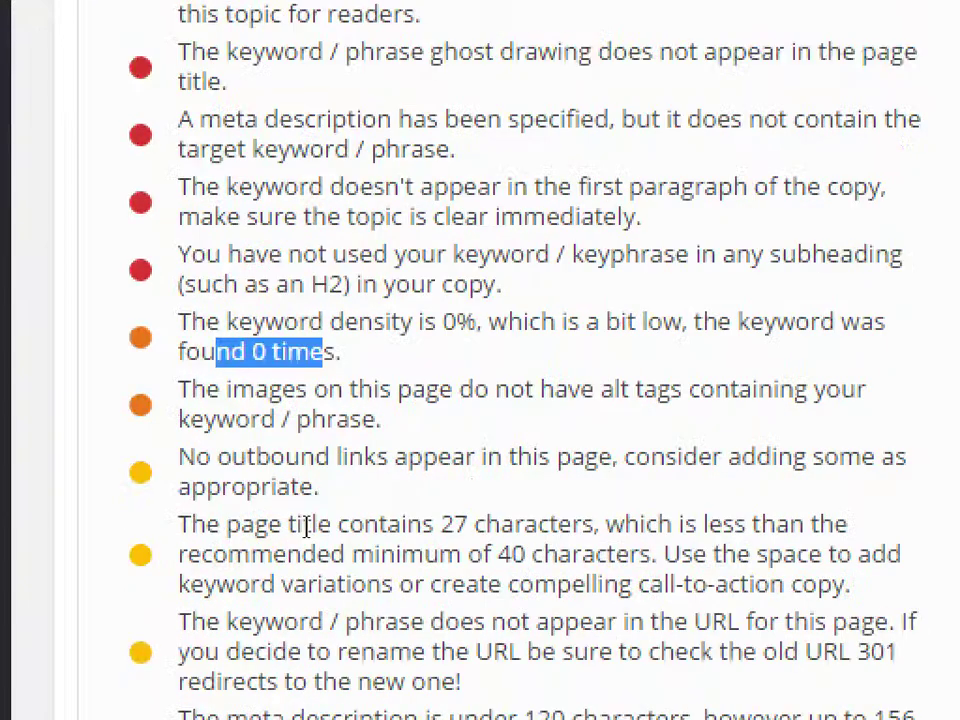
{"action": "key", "text": "super+minus"}
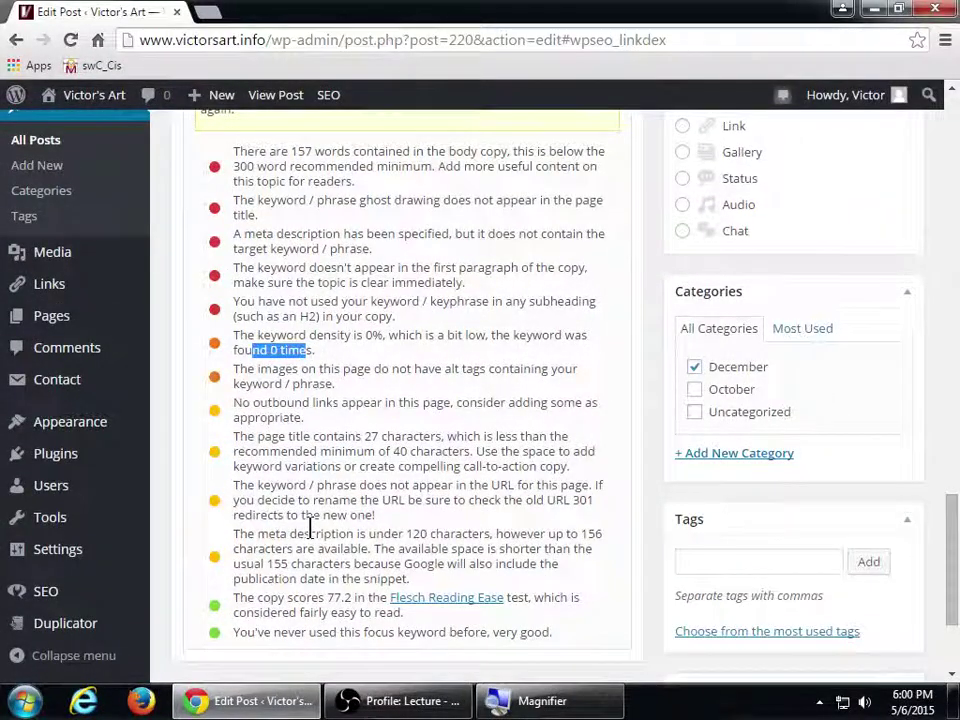
{"action": "scroll", "coordinate": [320, 525], "scroll_direction": "down", "scroll_amount": 2}
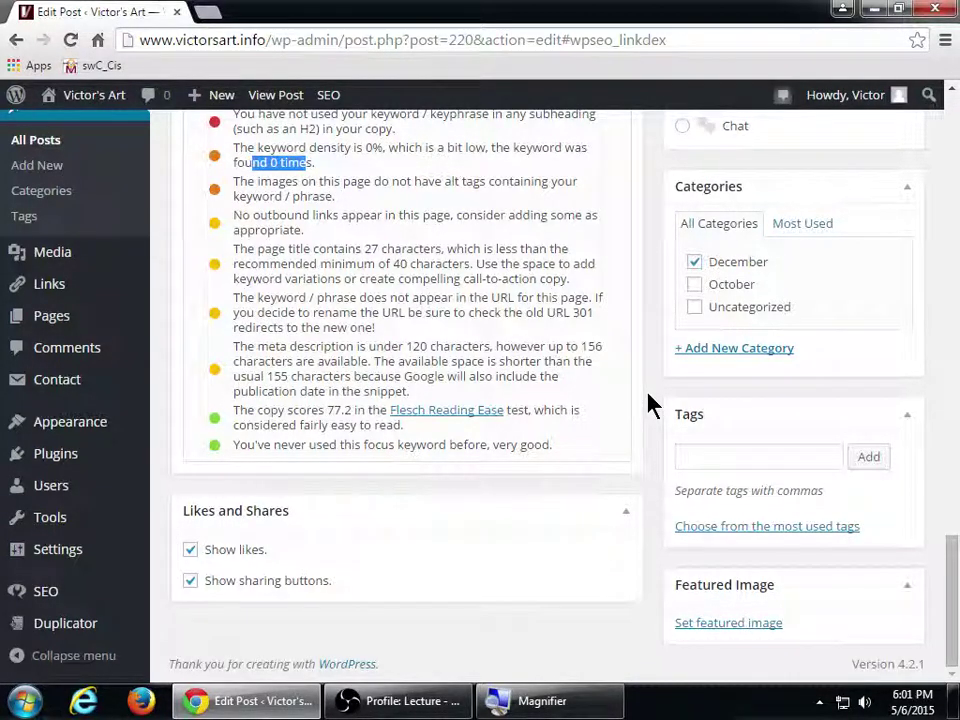
Recheck the post's SEO rating and read the final page analysis items on reading ease and previous use of the focus keyword
{"action": "scroll", "coordinate": [650, 405], "scroll_direction": "up", "scroll_amount": 7}
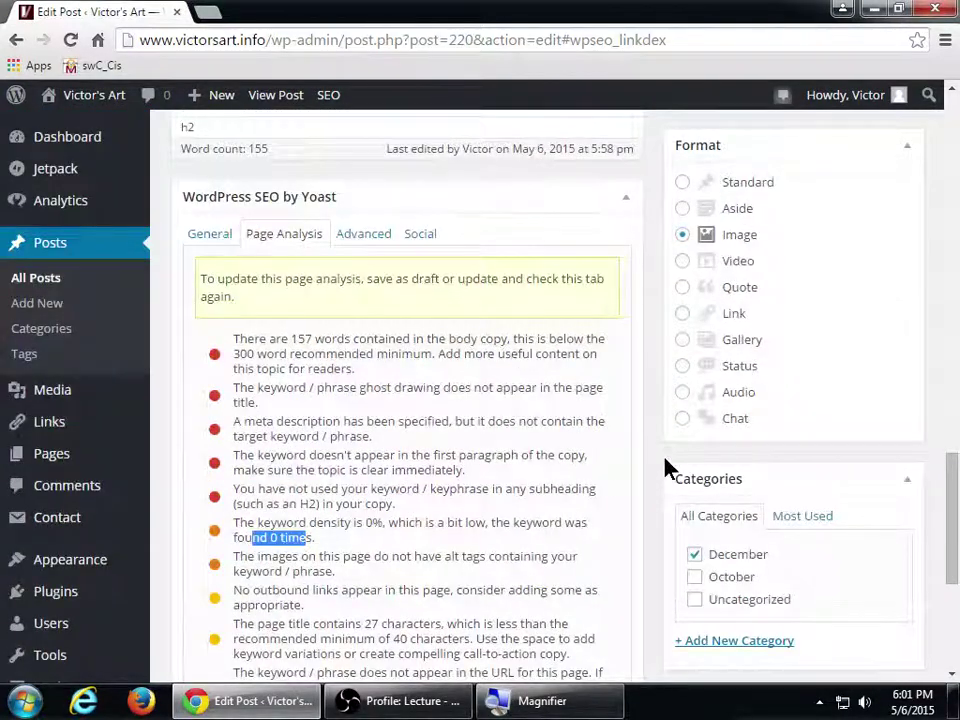
{"action": "scroll", "coordinate": [670, 465], "scroll_direction": "up", "scroll_amount": 1}
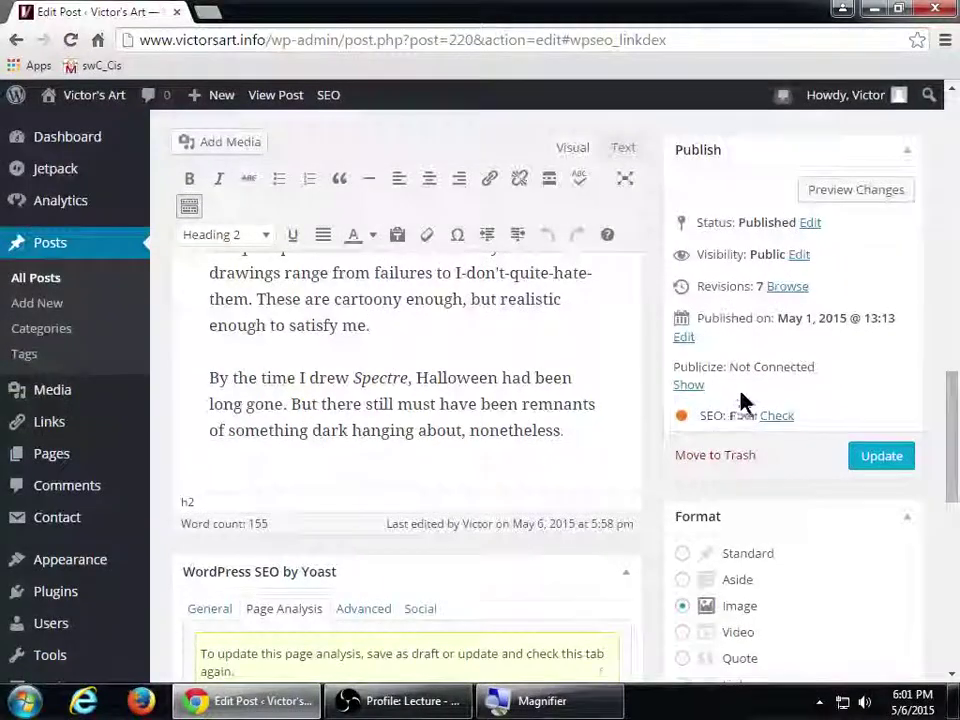
{"action": "left_click", "coordinate": [845, 410]}
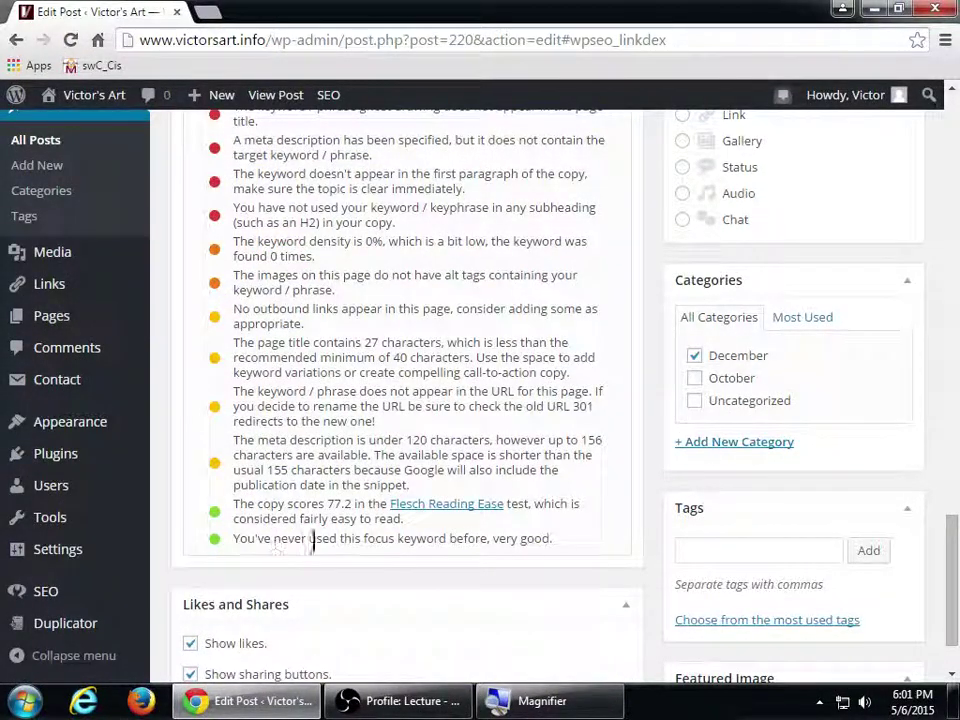
{"action": "double_click", "coordinate": [463, 538]}
{"action": "left_click", "coordinate": [273, 515]}
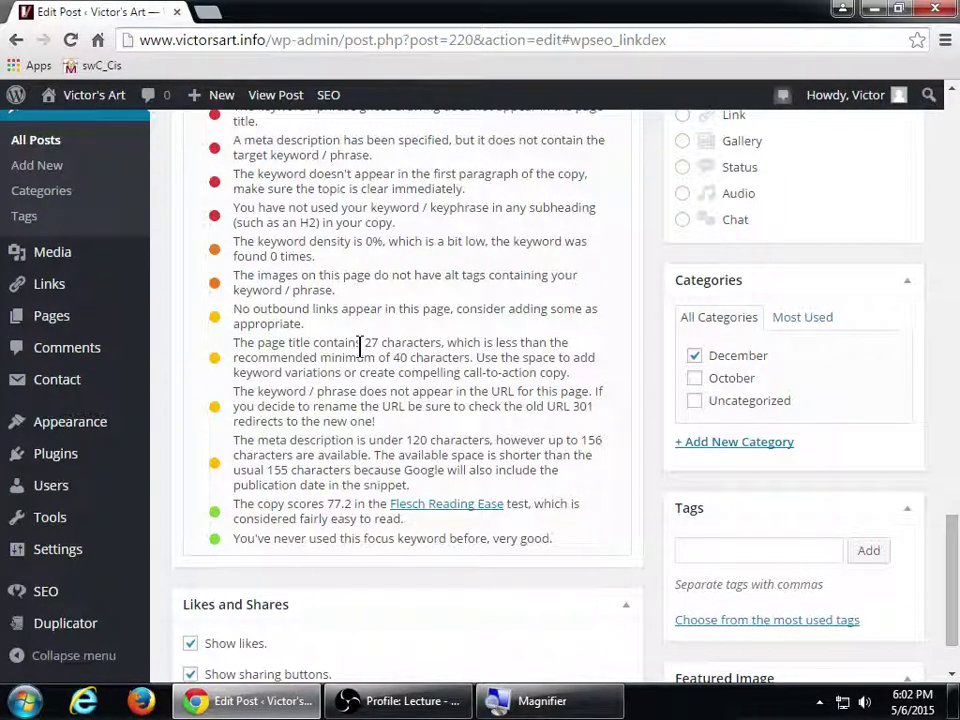
Return to Yoast's general settings for the post and inspect the "ghost drawing" focus keyword above its usage report
{"action": "scroll", "coordinate": [360, 345], "scroll_direction": "up", "scroll_amount": 5}
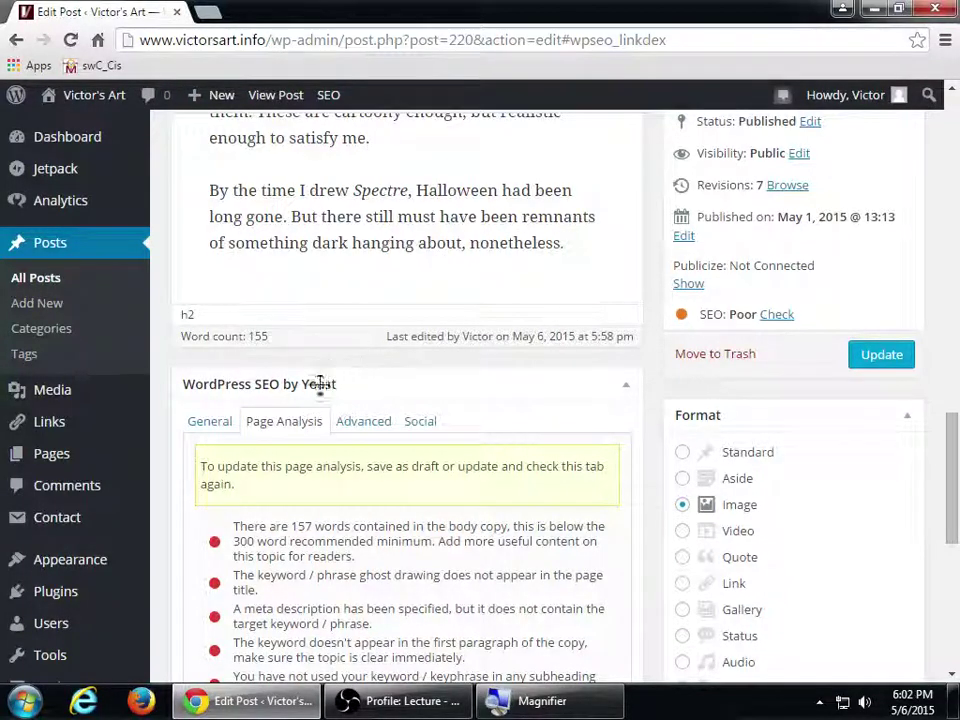
{"action": "left_click", "coordinate": [226, 428]}
{"action": "scroll", "coordinate": [354, 540], "scroll_direction": "down", "scroll_amount": 4}
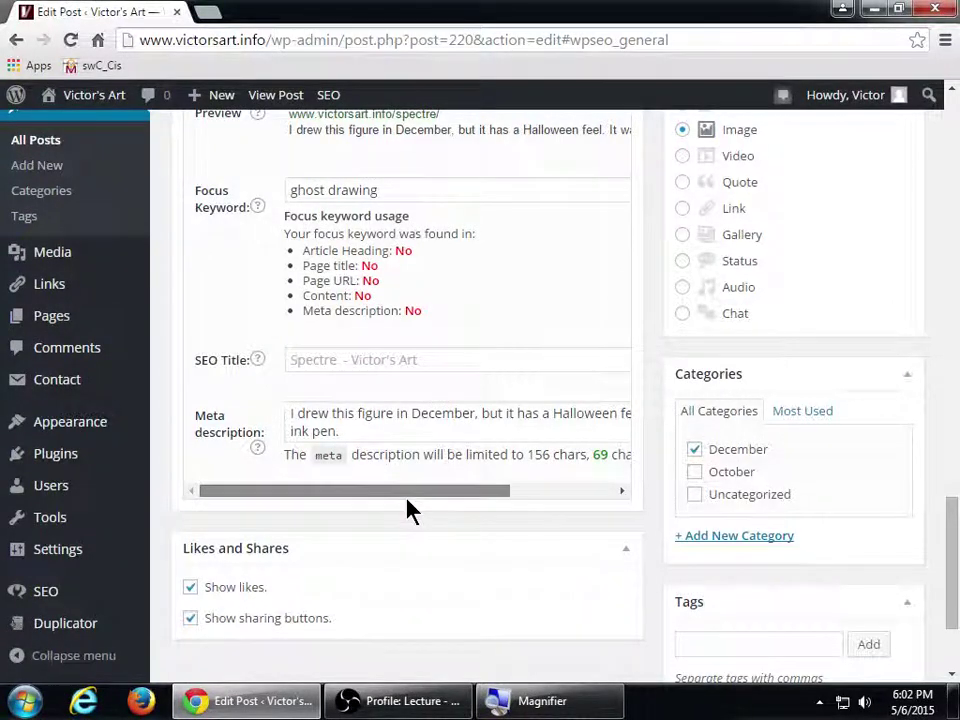
{"action": "left_click_drag", "start_coordinate": [403, 494], "coordinate": [426, 497]}
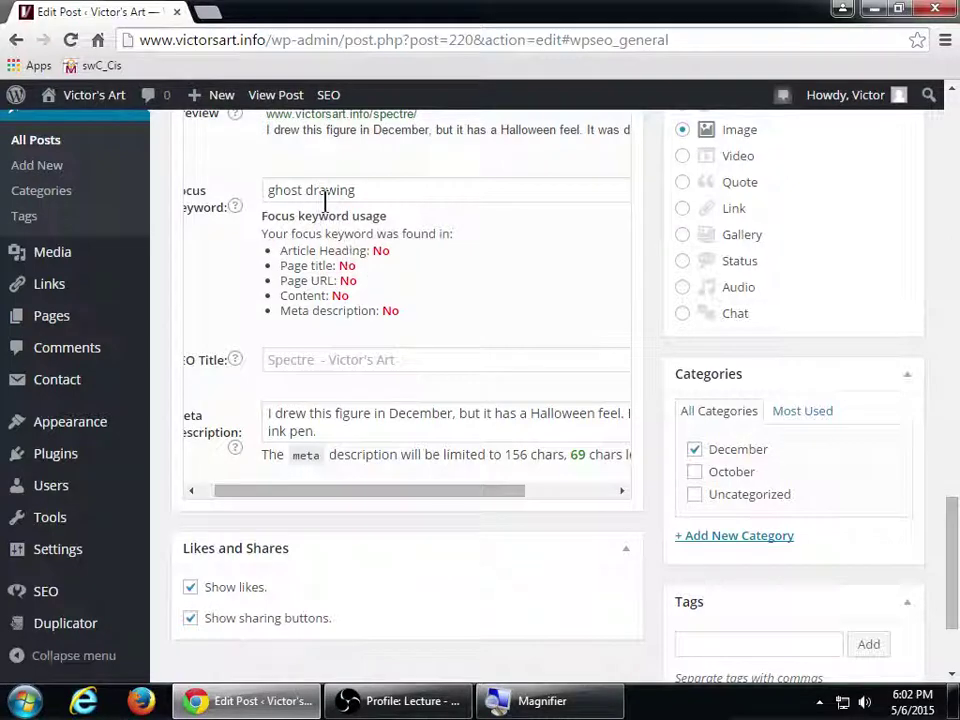
{"action": "left_click_drag", "start_coordinate": [364, 192], "coordinate": [242, 192]}
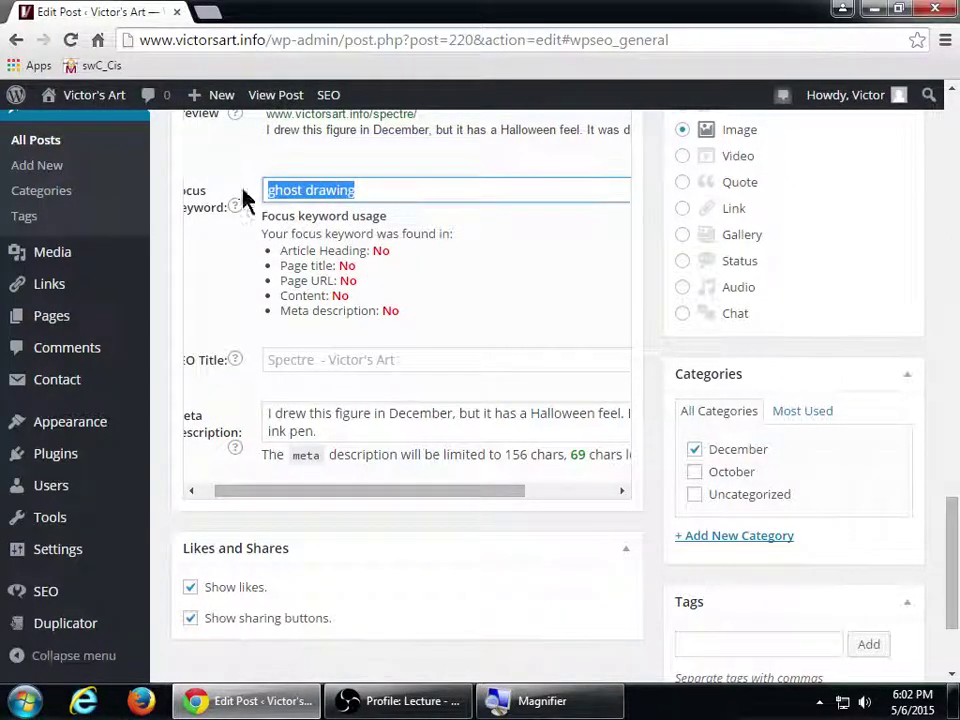
{"action": "left_click", "coordinate": [208, 495]}
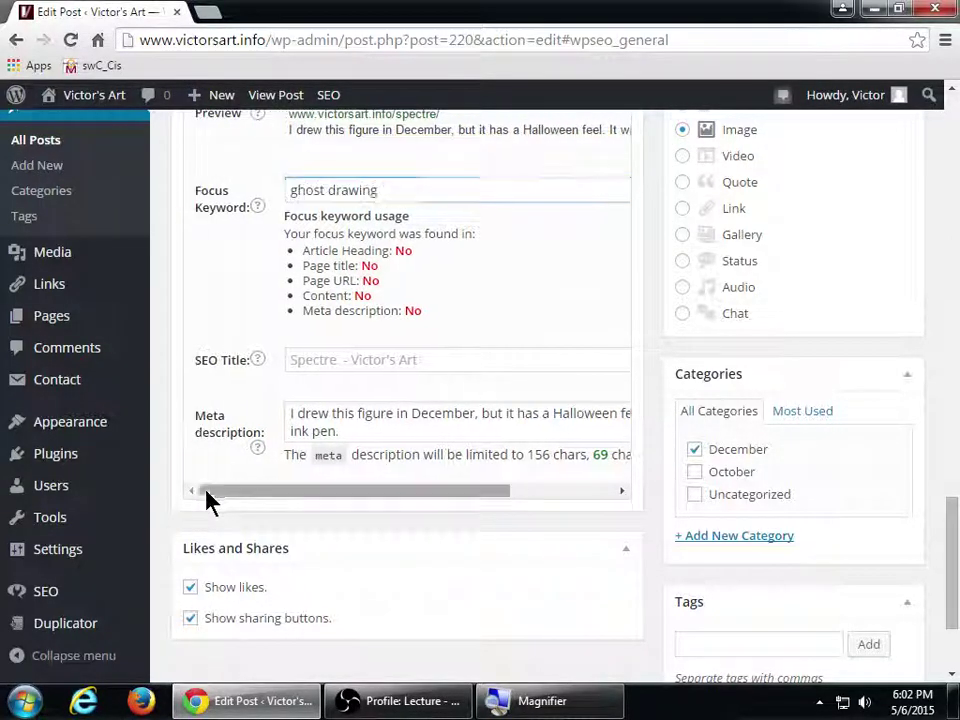
Compare the post's meta description with the "ghost drawing" focus keyword and its usage report
{"action": "left_click", "coordinate": [378, 432]}
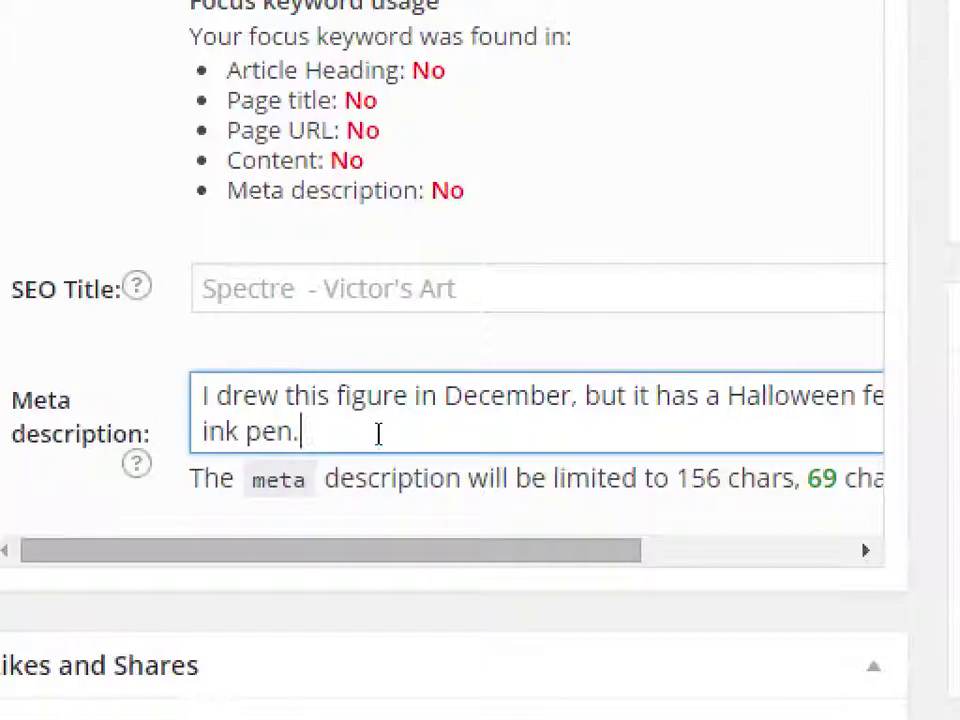
{"action": "left_click_drag", "start_coordinate": [322, 311], "coordinate": [366, 304]}
{"action": "left_click", "coordinate": [368, 305]}
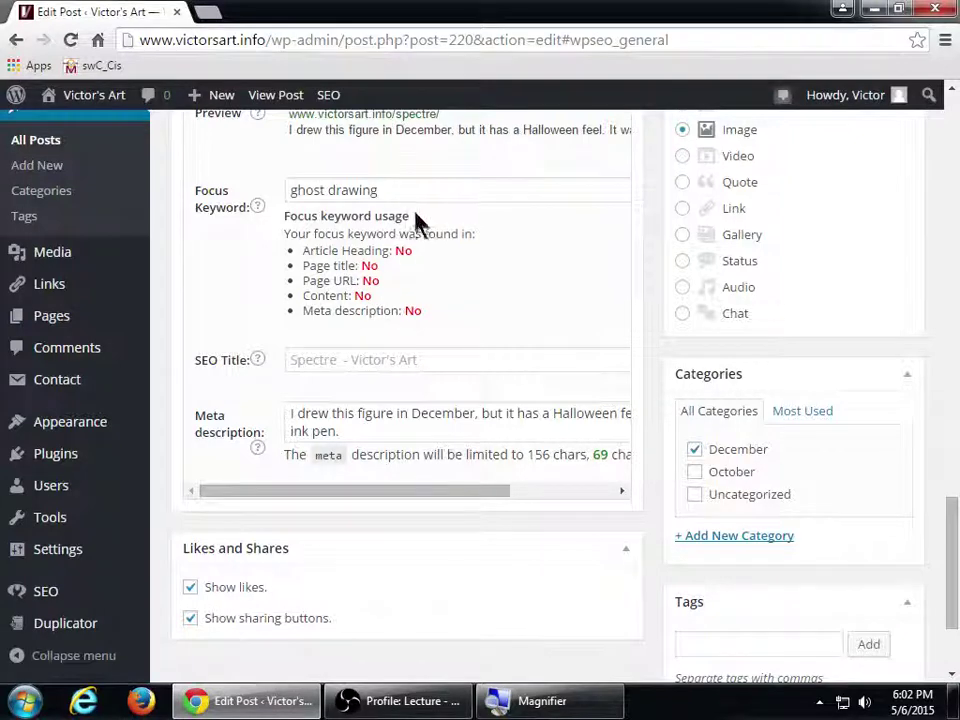
{"action": "left_click_drag", "start_coordinate": [407, 191], "coordinate": [272, 189]}
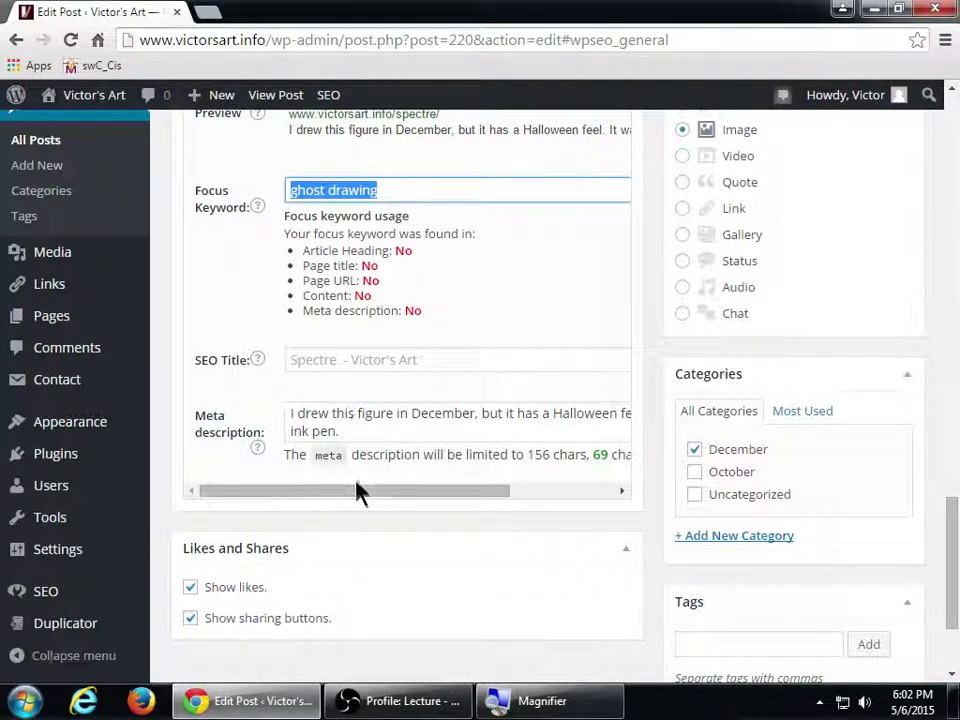
{"action": "left_click_drag", "start_coordinate": [357, 484], "coordinate": [404, 492]}
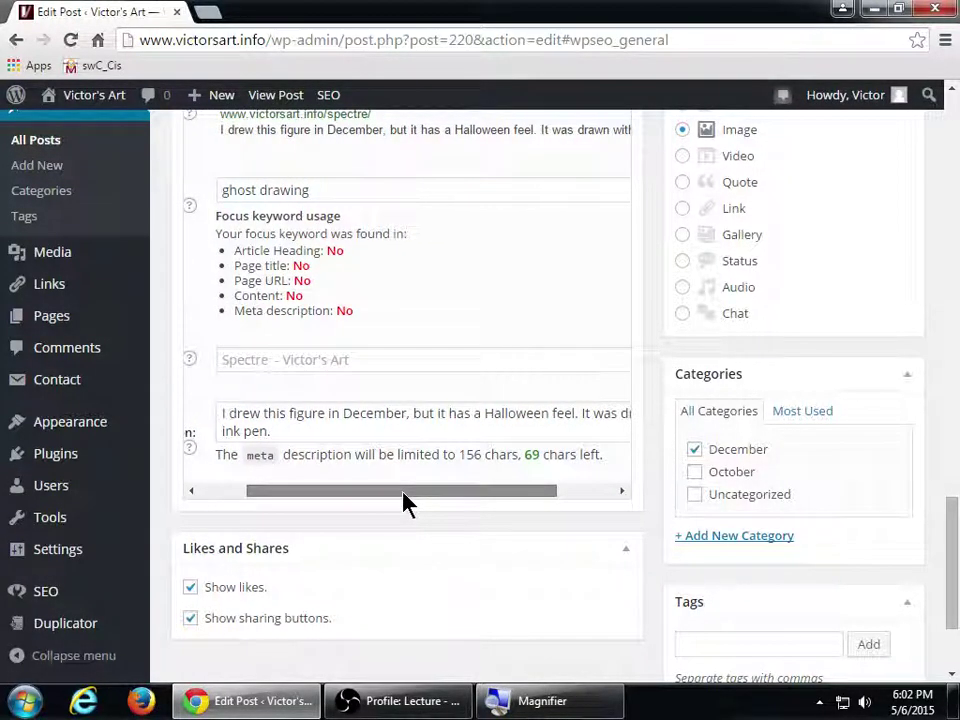
Reword the start of the meta description to "I made this ghost drawing in December" and update the post
{"action": "left_click", "coordinate": [315, 429]}
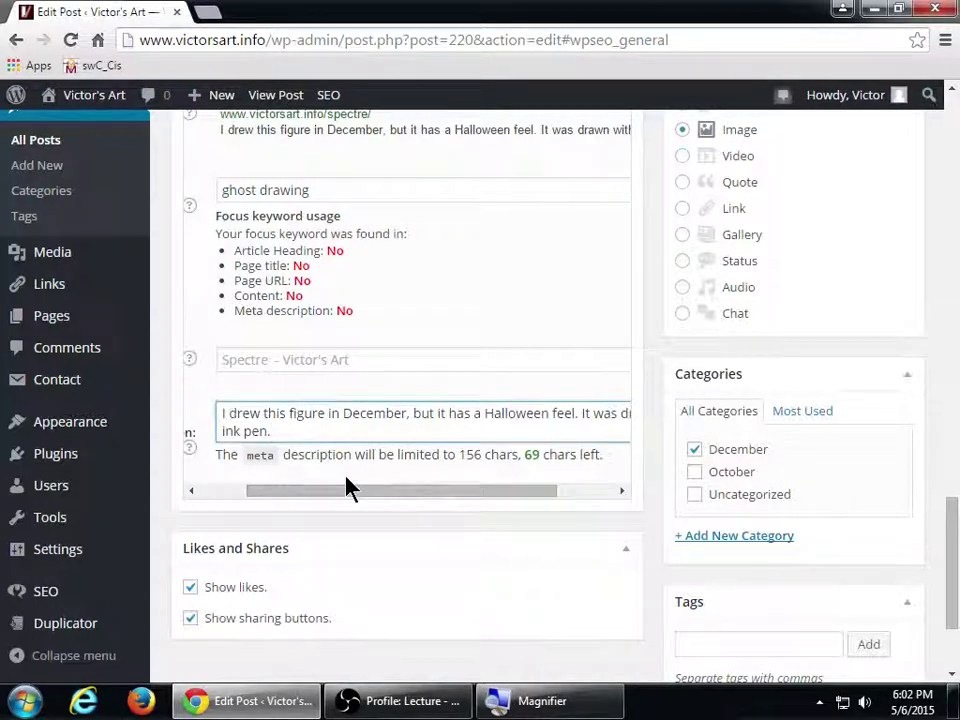
{"action": "key", "text": "Up"}
{"action": "key", "text": "Right"}
{"action": "key", "text": "Right"}
{"action": "key", "text": "Right"}
{"action": "key", "text": "Right"}
{"action": "key", "text": "Right"}
{"action": "key", "text": "Right"}
{"action": "key", "text": "Right"}
{"action": "key", "text": "Right"}
{"action": "key", "text": "shift+Home"}
{"action": "type", "text": "I m"}
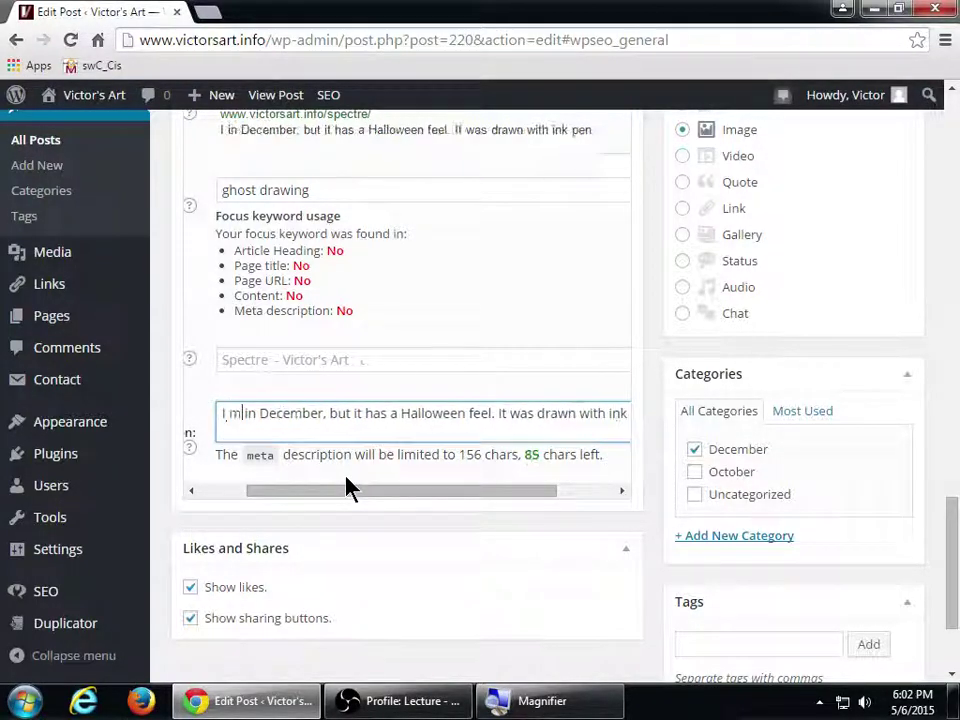
{"action": "type", "text": "ade this ghost dra"}
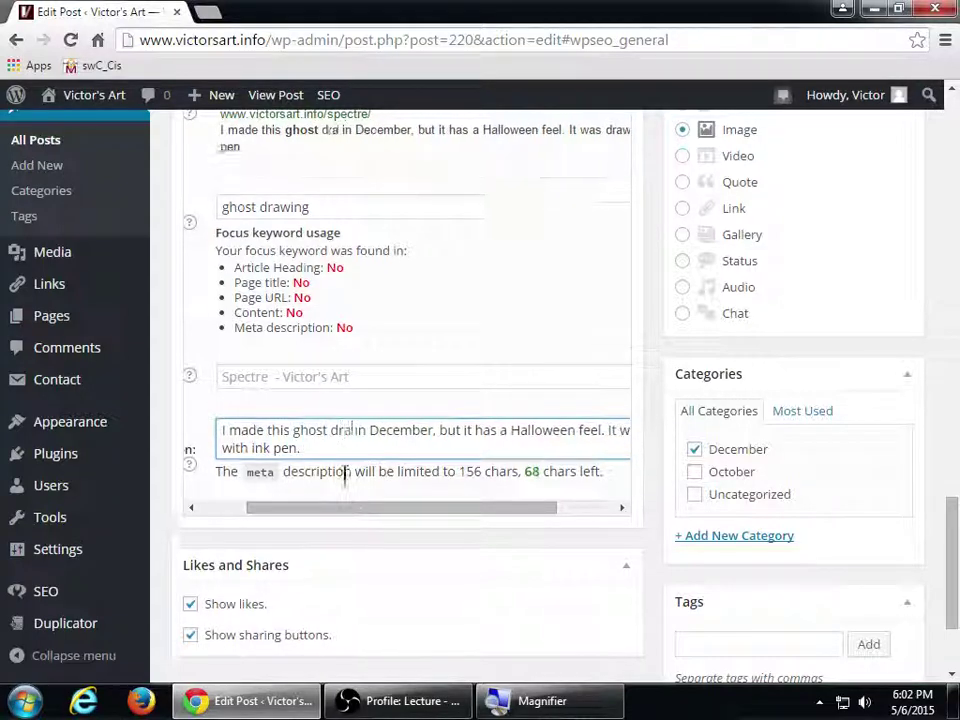
{"action": "type", "text": "wing"}
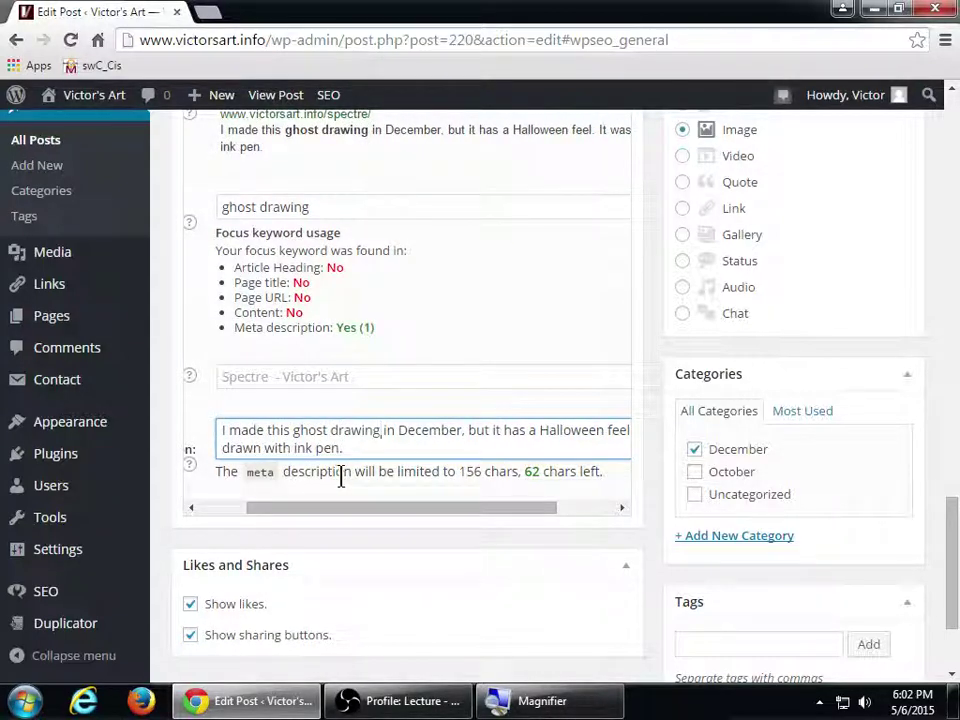
{"action": "scroll", "coordinate": [525, 420], "scroll_direction": "up", "scroll_amount": 6}
{"action": "left_click", "coordinate": [878, 457]}
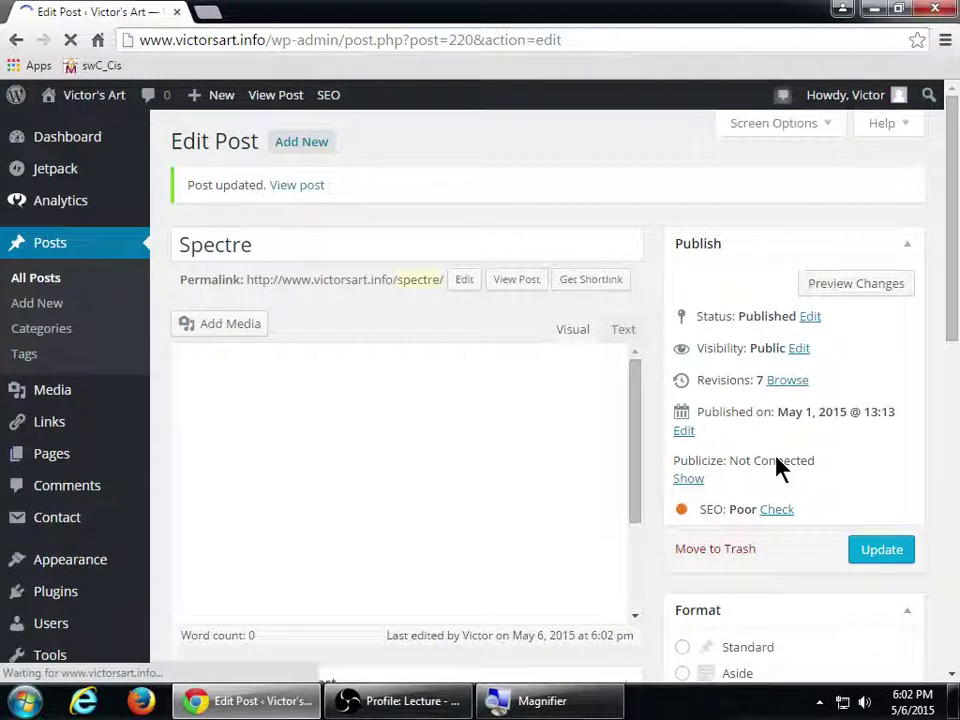
Check Yoast's focus keyword usage report and the post's SEO rating, focusing on the content entry
{"action": "scroll", "coordinate": [779, 468], "scroll_direction": "down", "scroll_amount": 8}
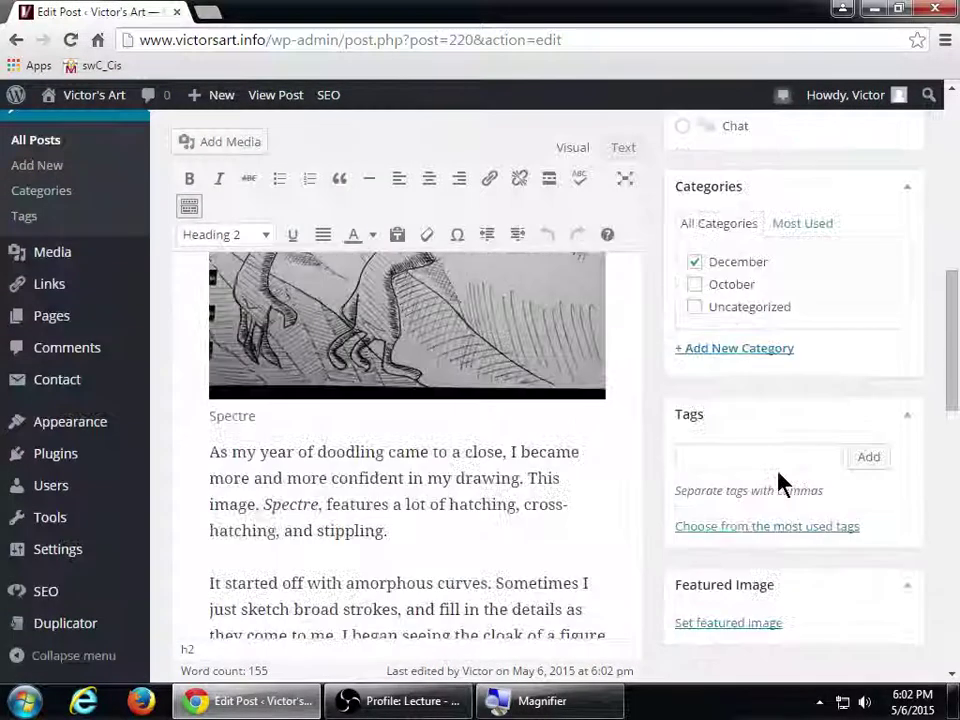
{"action": "scroll", "coordinate": [780, 484], "scroll_direction": "down", "scroll_amount": 10}
{"action": "scroll", "coordinate": [401, 478], "scroll_direction": "up", "scroll_amount": 2}
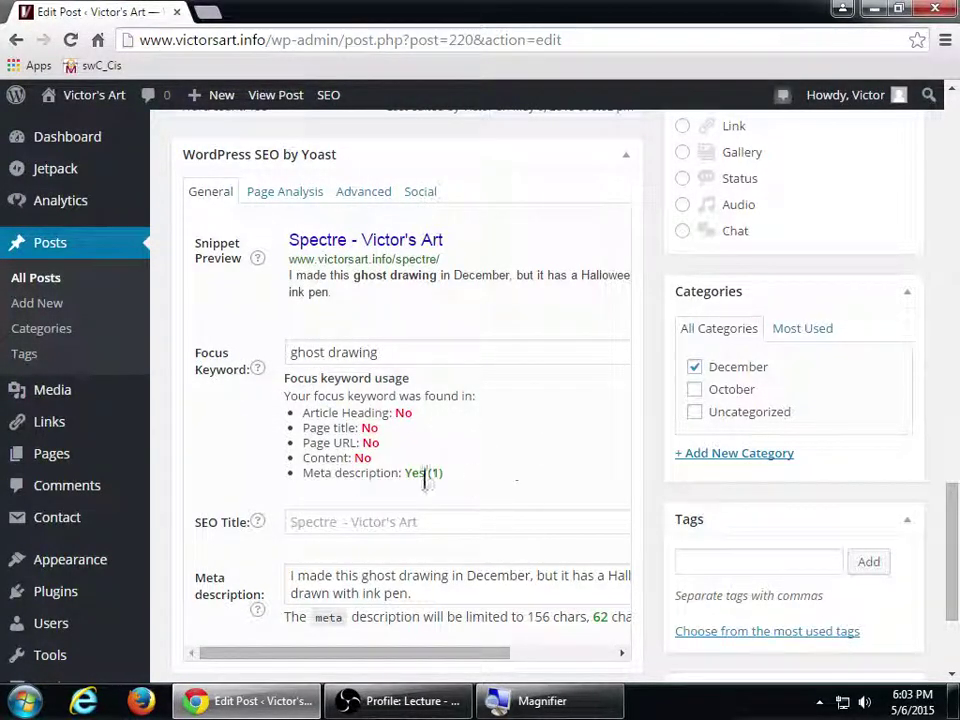
{"action": "scroll", "coordinate": [634, 542], "scroll_direction": "up", "scroll_amount": 8}
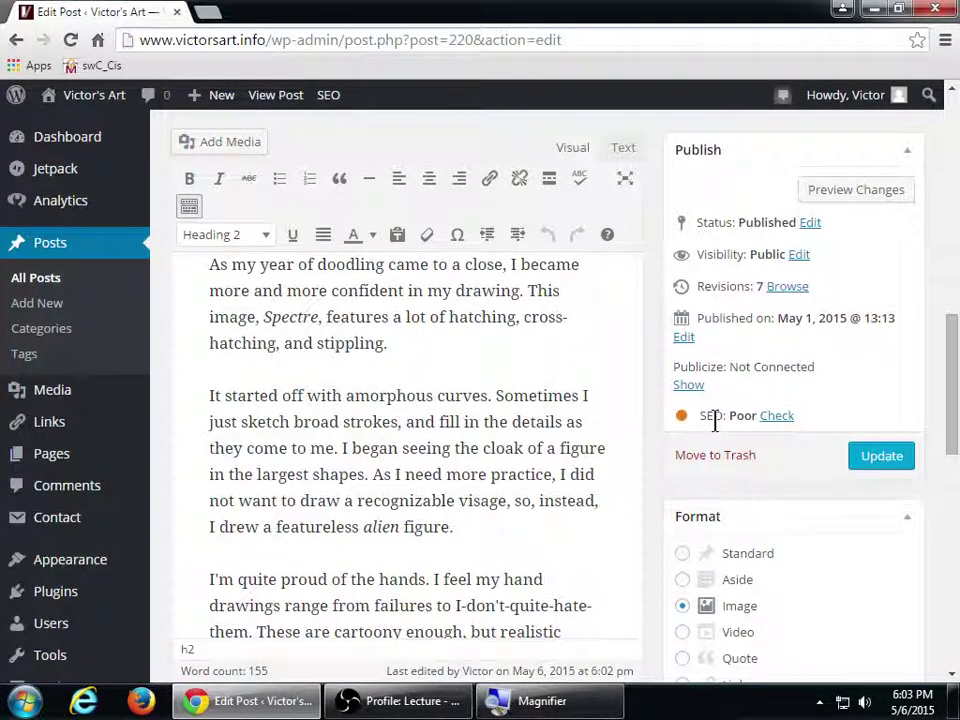
{"action": "scroll", "coordinate": [716, 422], "scroll_direction": "down", "scroll_amount": 8}
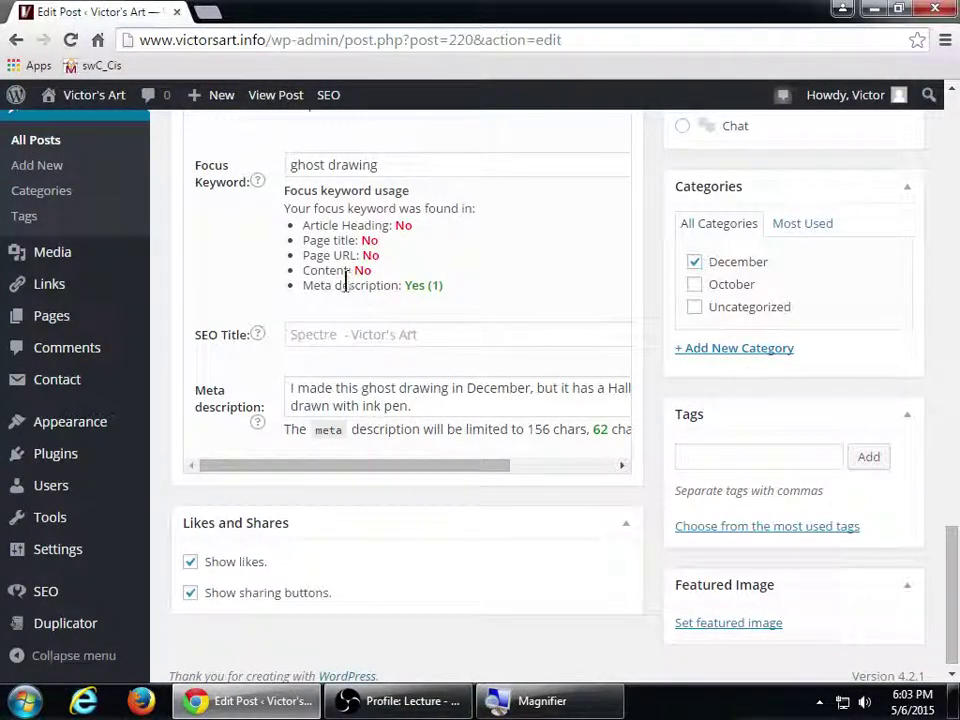
{"action": "left_click_drag", "start_coordinate": [303, 271], "coordinate": [340, 272]}
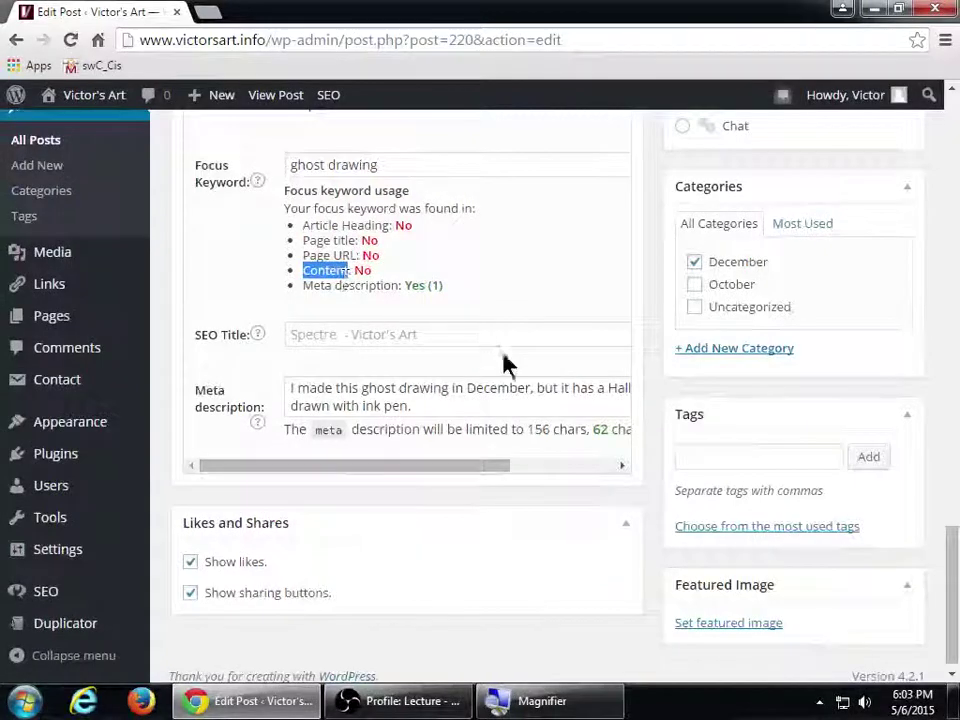
Add "This ghost drawing, as it stands, was a triumph." to the end of the paragraph about the hands and update the post
{"action": "scroll", "coordinate": [508, 364], "scroll_direction": "up", "scroll_amount": 10}
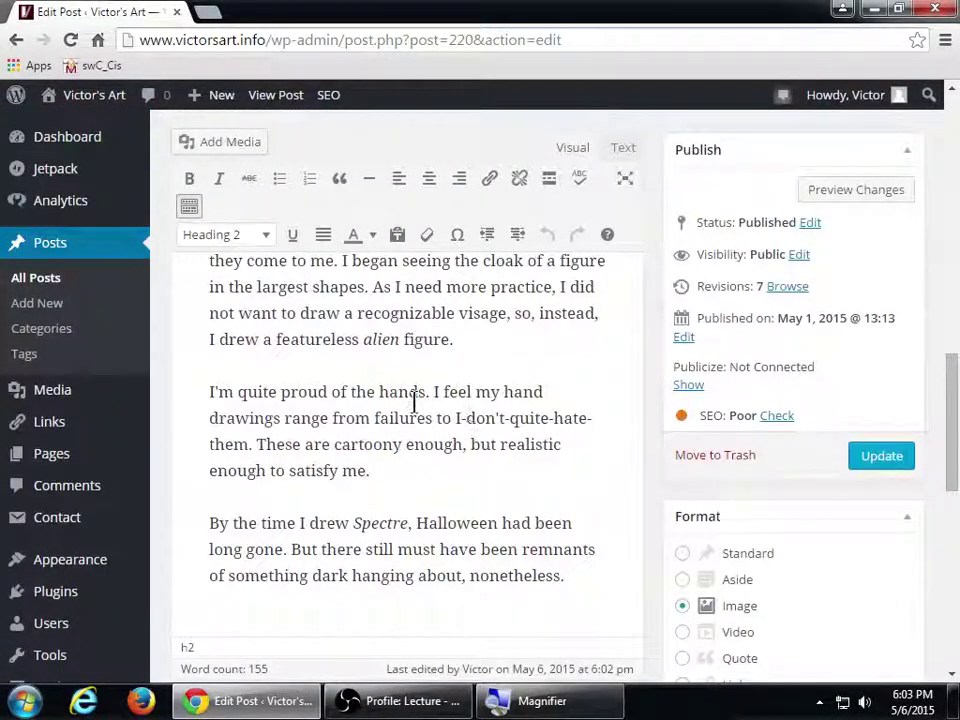
{"action": "scroll", "coordinate": [414, 403], "scroll_direction": "up", "scroll_amount": 3}
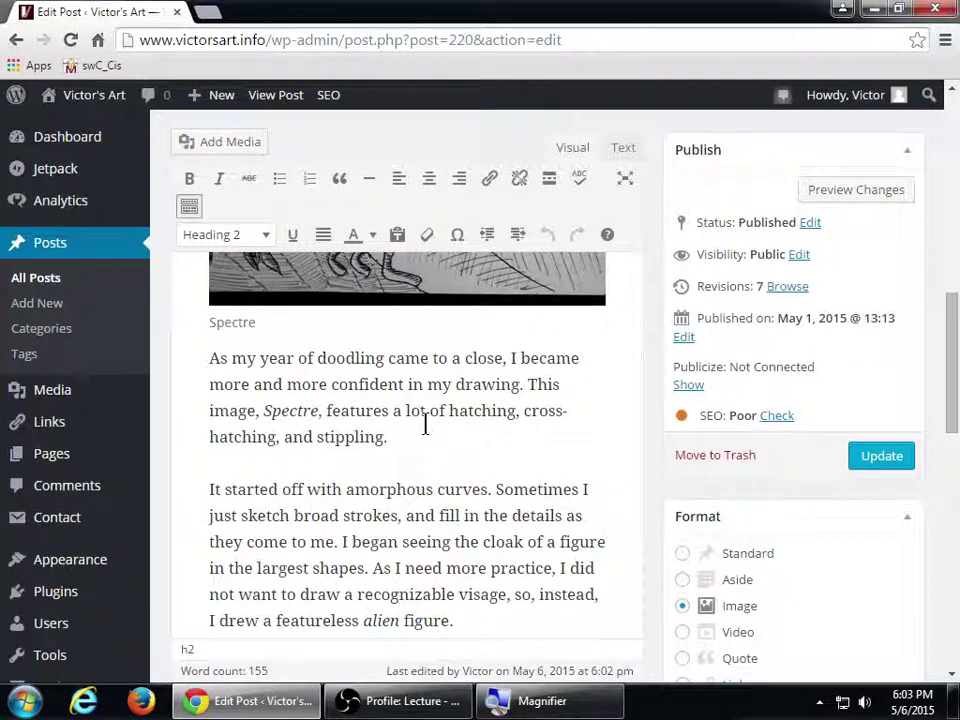
{"action": "scroll", "coordinate": [425, 425], "scroll_direction": "down", "scroll_amount": 2}
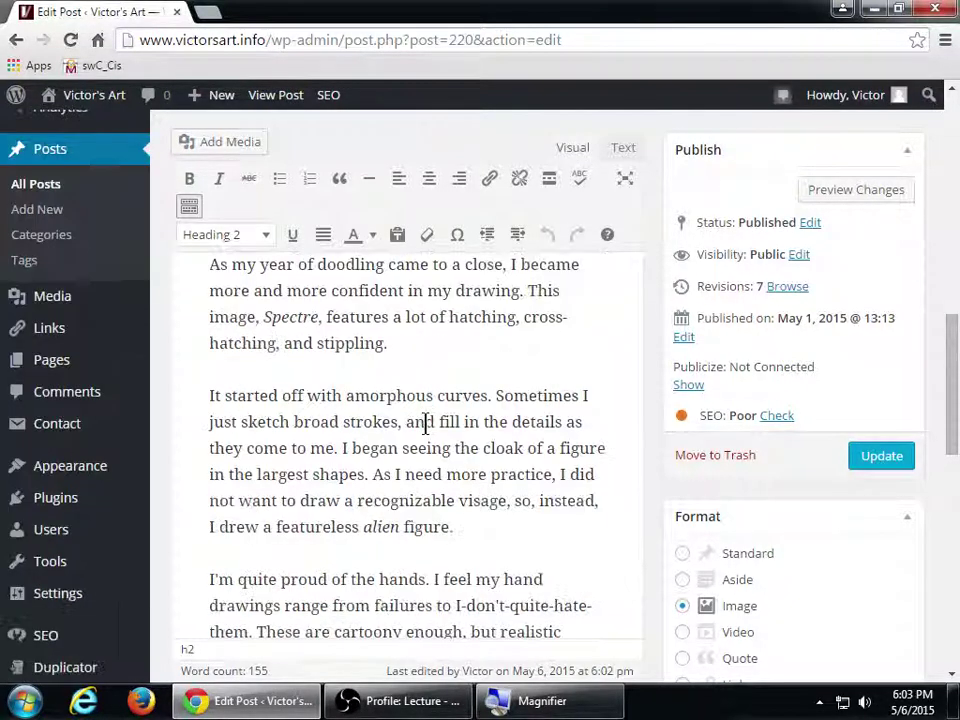
{"action": "scroll", "coordinate": [425, 425], "scroll_direction": "down", "scroll_amount": 2}
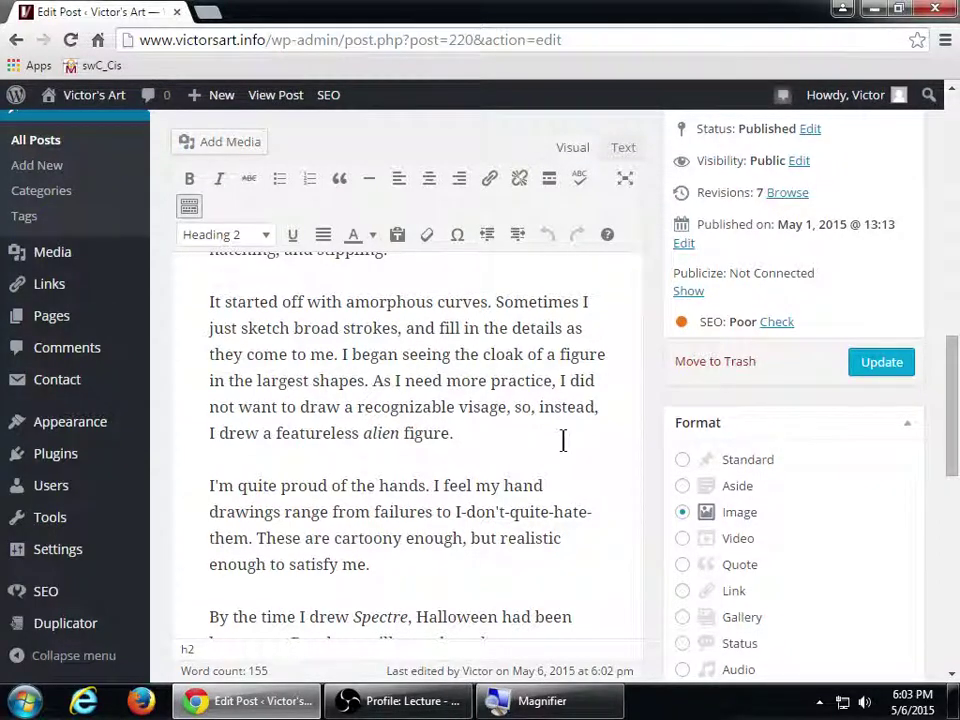
{"action": "scroll", "coordinate": [563, 441], "scroll_direction": "down", "scroll_amount": 1}
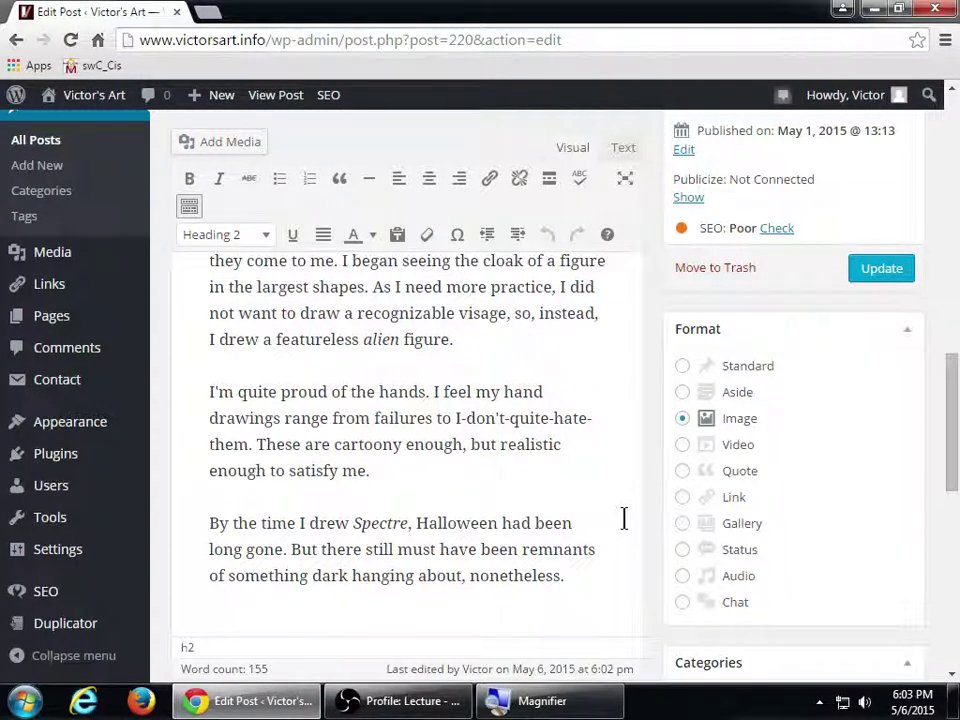
{"action": "left_click", "coordinate": [463, 470]}
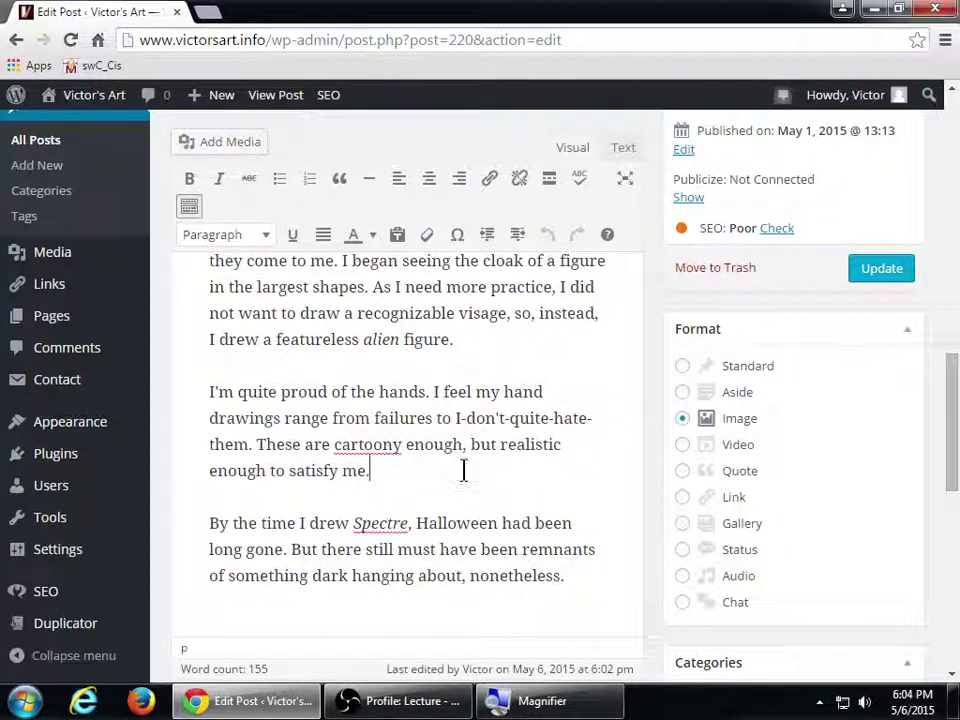
{"action": "type", "text": "This ghost drawing"}
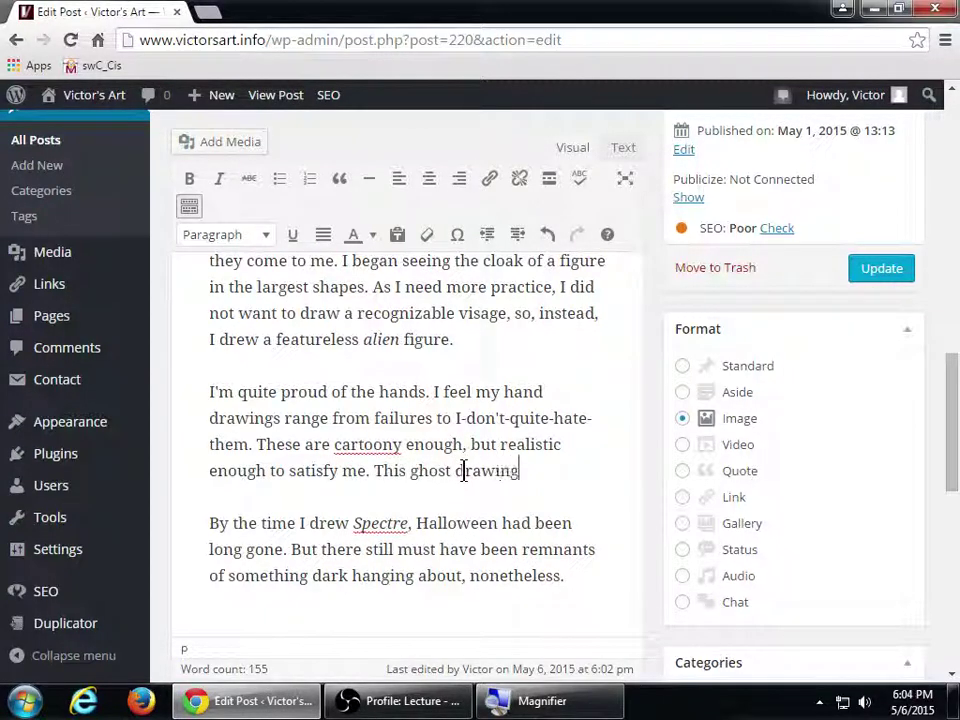
{"action": "type", "text": ", a"}
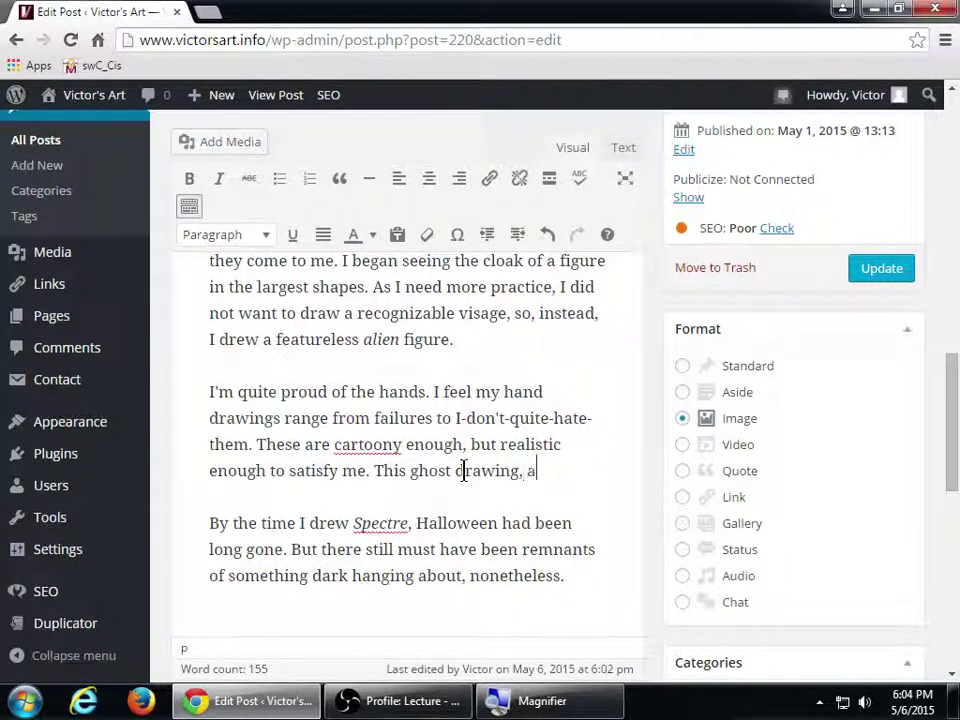
{"action": "type", "text": "s it stands,"}
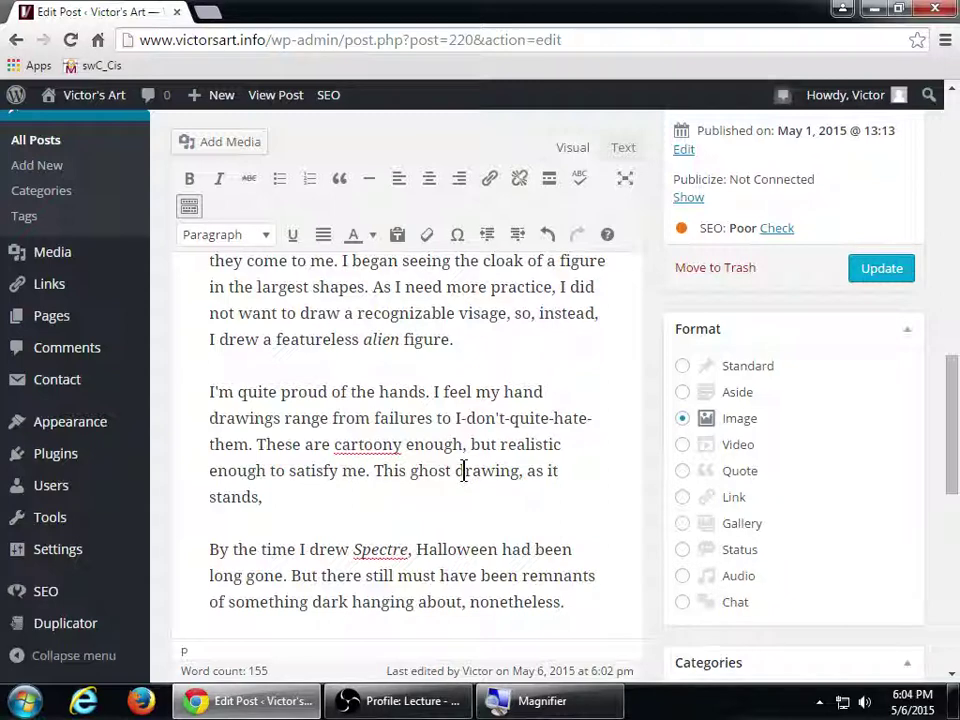
{"action": "type", "text": "wasa tr"}
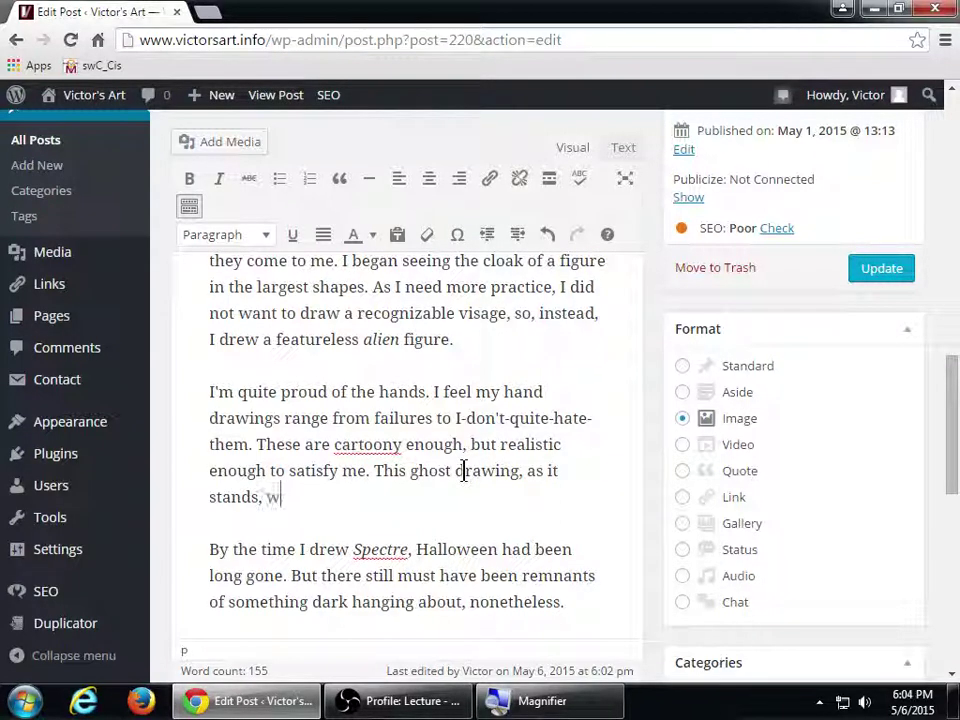
{"action": "key", "text": "BackSpace"}
{"action": "key", "text": "BackSpace"}
{"action": "key", "text": "BackSpace"}
{"action": "key", "text": "BackSpace"}
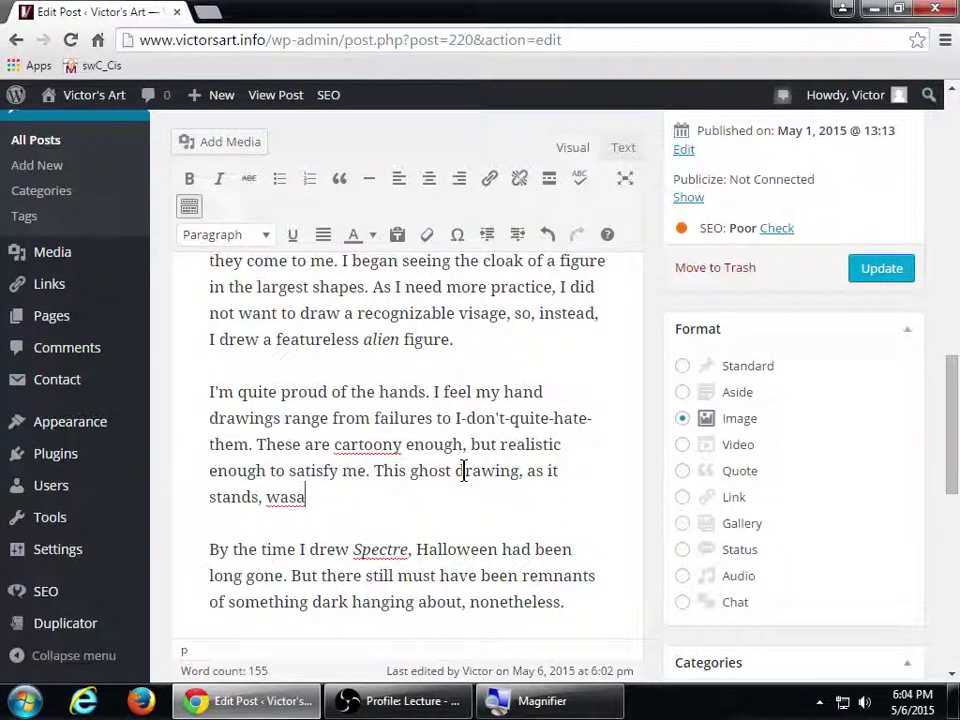
{"action": "type", "text": "a triumph "}
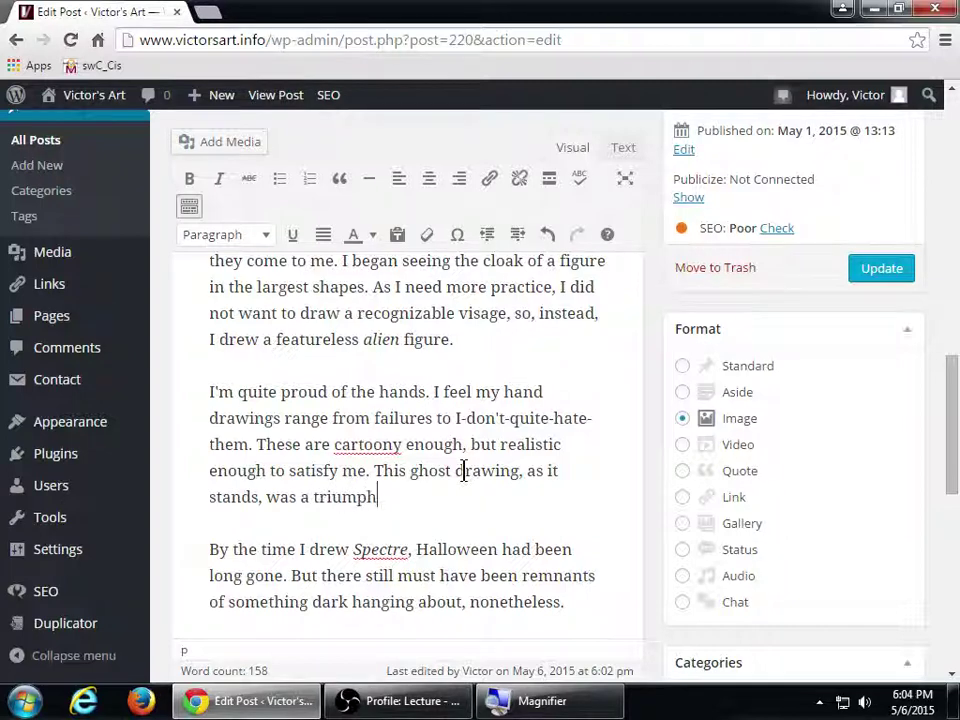
{"action": "type", "text": "."}
{"action": "left_click", "coordinate": [872, 276]}
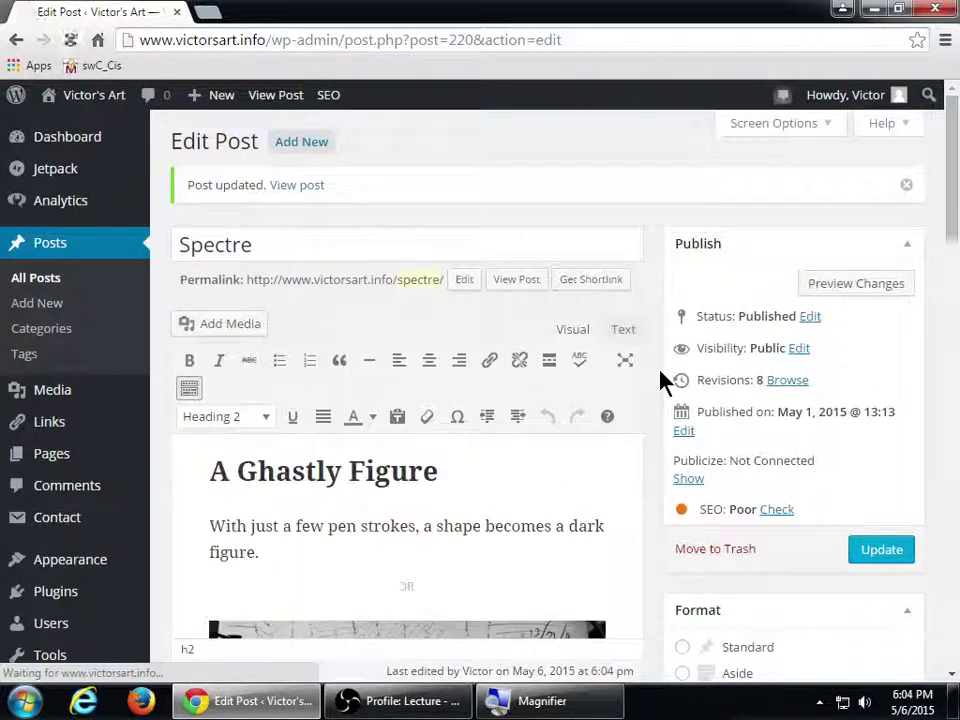
Review the refreshed focus keyword usage report and compare its heading, page title and URL entries with the post's title and permalink
{"action": "scroll", "coordinate": [660, 383], "scroll_direction": "down", "scroll_amount": 7}
{"action": "scroll", "coordinate": [660, 380], "scroll_direction": "down", "scroll_amount": 9}
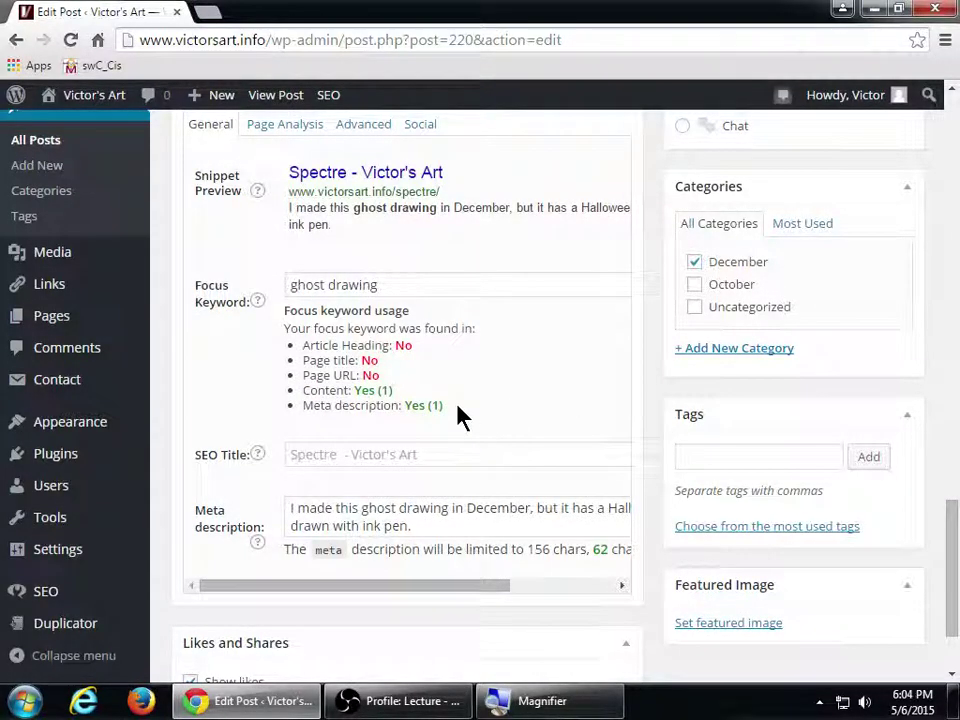
{"action": "key", "text": "super+plus"}
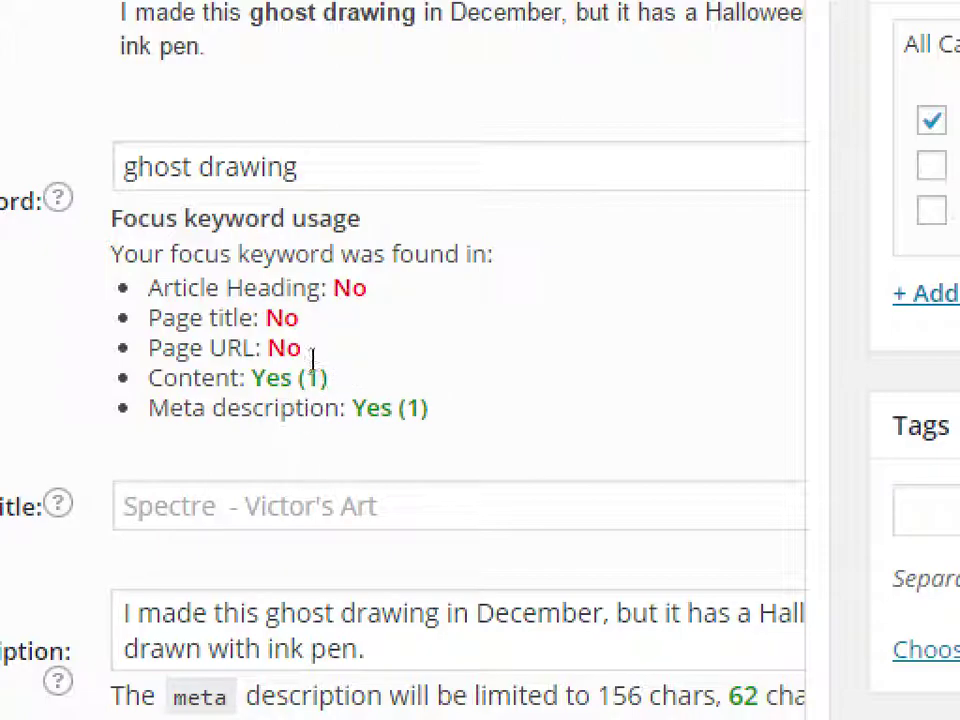
{"action": "scroll", "coordinate": [335, 447], "scroll_direction": "up", "scroll_amount": 4}
{"action": "scroll", "coordinate": [335, 447], "scroll_direction": "up", "scroll_amount": 10}
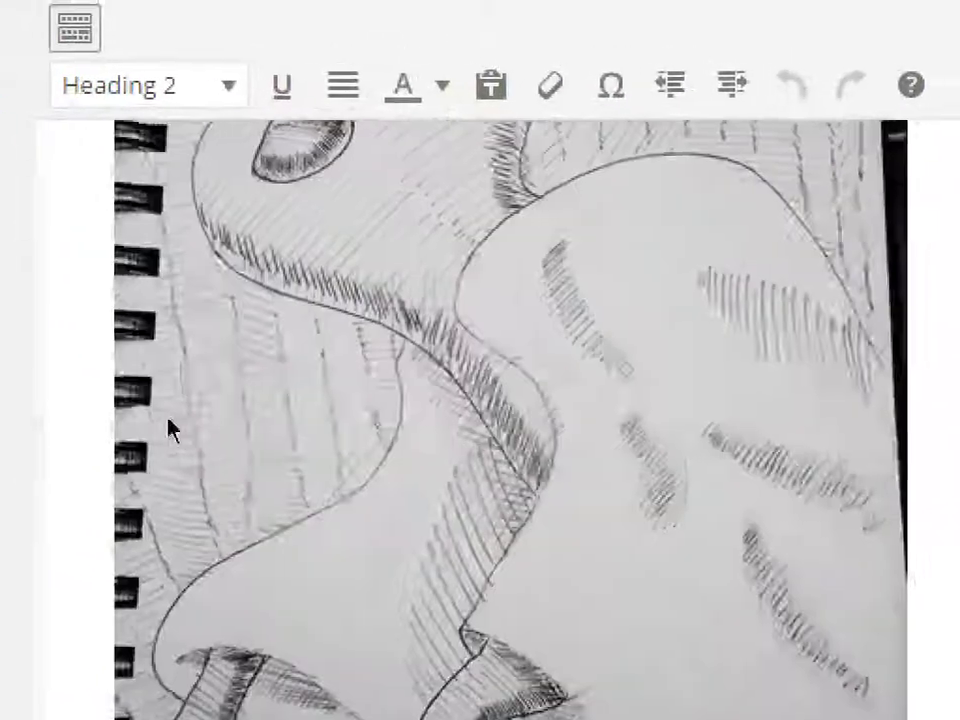
{"action": "scroll", "coordinate": [228, 228], "scroll_direction": "up", "scroll_amount": 4}
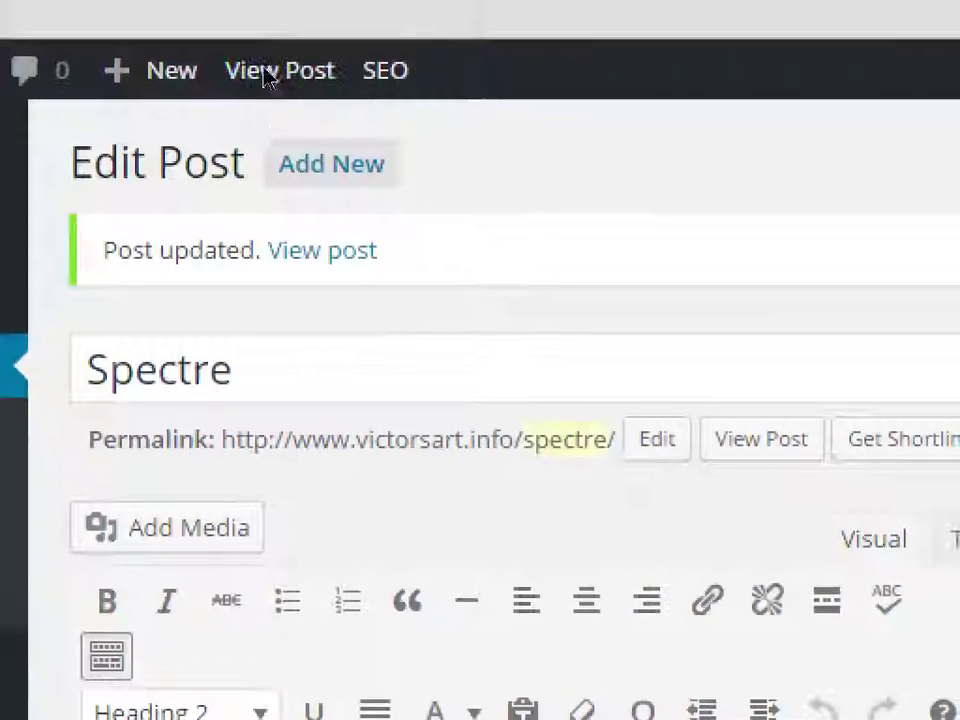
{"action": "double_click", "coordinate": [159, 369]}
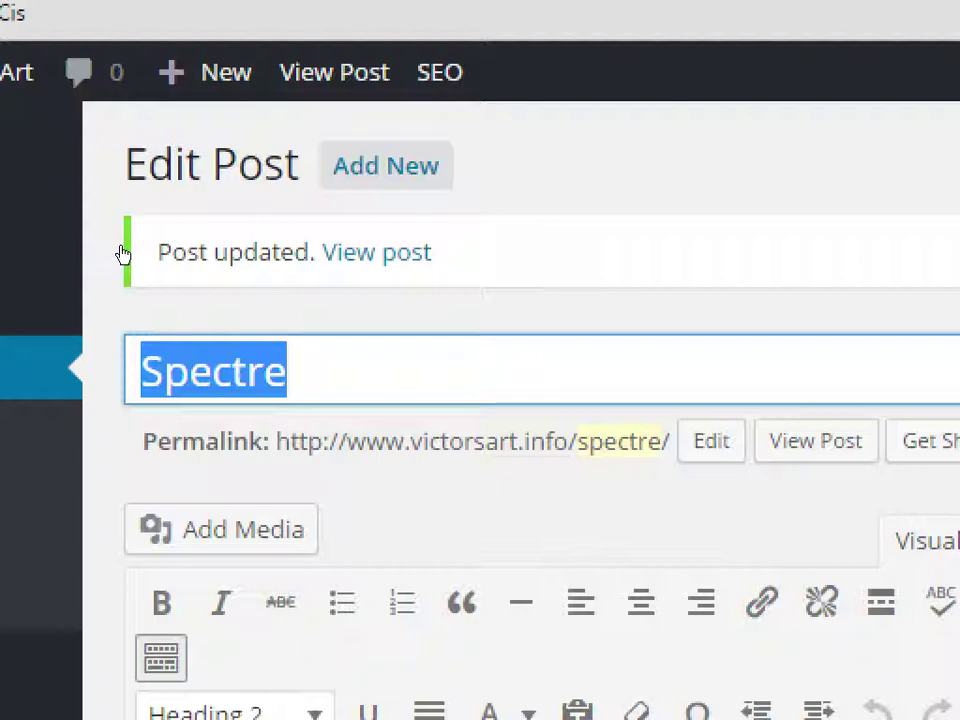
{"action": "scroll", "coordinate": [128, 254], "scroll_direction": "down", "scroll_amount": 15}
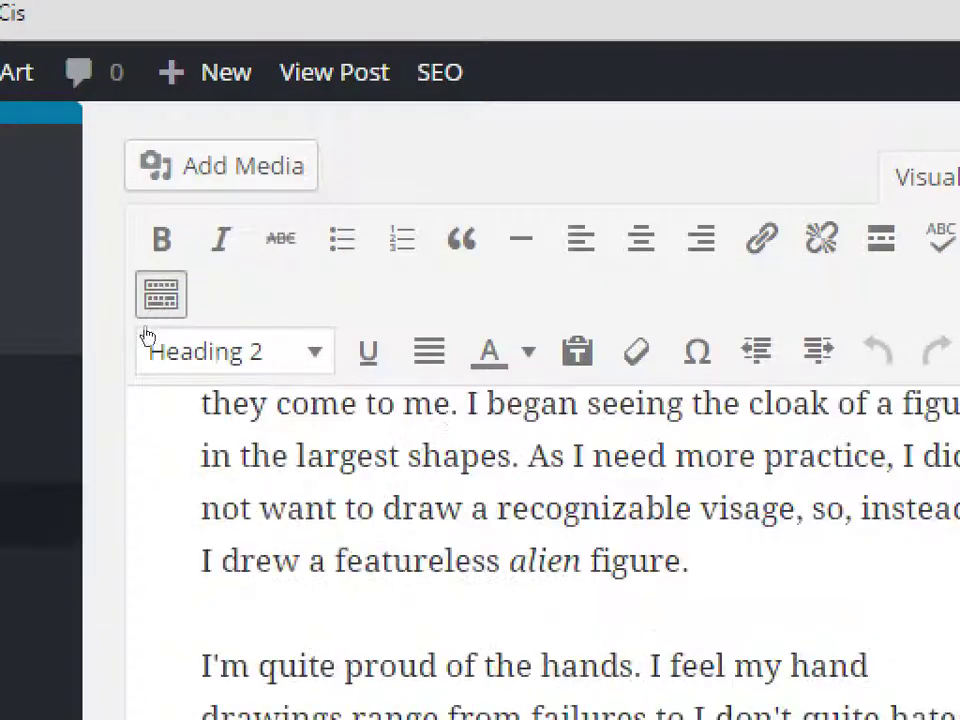
{"action": "scroll", "coordinate": [146, 340], "scroll_direction": "down", "scroll_amount": 10}
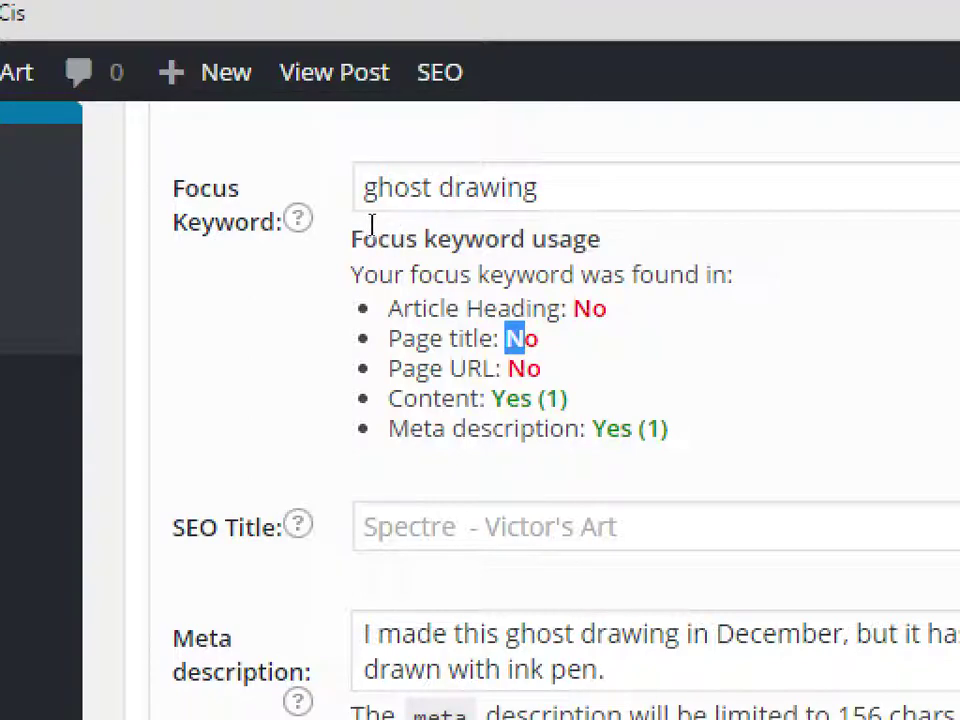
{"action": "left_click_drag", "start_coordinate": [354, 240], "coordinate": [388, 251]}
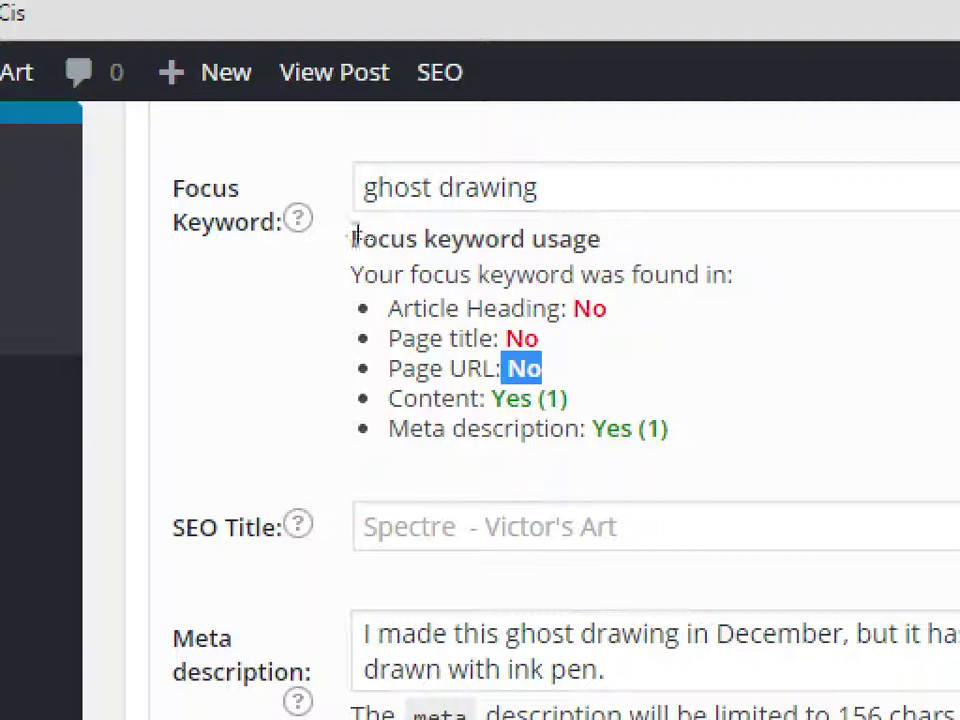
Compare the Article Heading entry of the focus keyword usage report with the post's "A Ghastly Figure" heading
{"action": "left_click_drag", "start_coordinate": [445, 308], "coordinate": [510, 308]}
{"action": "scroll", "coordinate": [265, 316], "scroll_direction": "up", "scroll_amount": 15}
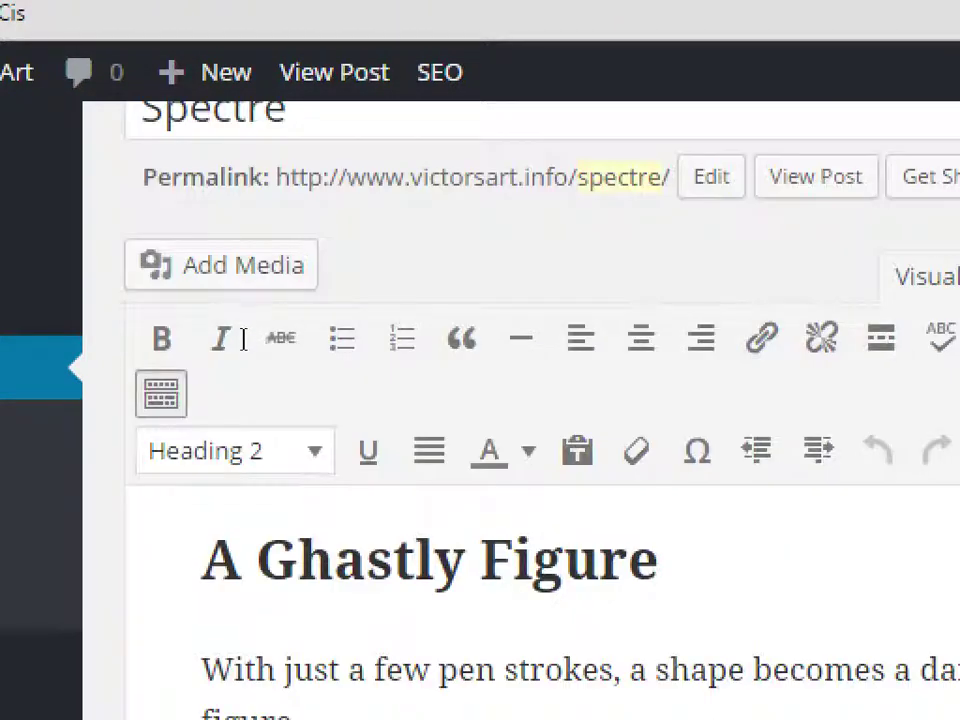
{"action": "key", "text": "shift+Right"}
{"action": "key", "text": "shift+Right"}
{"action": "key", "text": "shift+Right"}
{"action": "key", "text": "shift+Right"}
{"action": "key", "text": "shift+Right"}
{"action": "key", "text": "shift+Right"}
{"action": "key", "text": "shift+Right"}
{"action": "key", "text": "shift+Right"}
{"action": "key", "text": "shift+Right"}
{"action": "key", "text": "shift+Right"}
{"action": "key", "text": "End"}
{"action": "key", "text": "shift+Left"}
{"action": "key", "text": "shift+Left"}
{"action": "key", "text": "shift+Left"}
{"action": "key", "text": "shift+Left"}
{"action": "key", "text": "shift+Left"}
{"action": "key", "text": "shift+Left"}
{"action": "key", "text": "shift+Left"}
{"action": "key", "text": "shift+Left"}
{"action": "key", "text": "shift+Left"}
{"action": "key", "text": "shift+Left"}
{"action": "key", "text": "shift+Left"}
{"action": "key", "text": "shift+Left"}
{"action": "key", "text": "shift+Left"}
{"action": "key", "text": "shift+Left"}
{"action": "key", "text": "shift+Left"}
{"action": "key", "text": "shift+Left"}
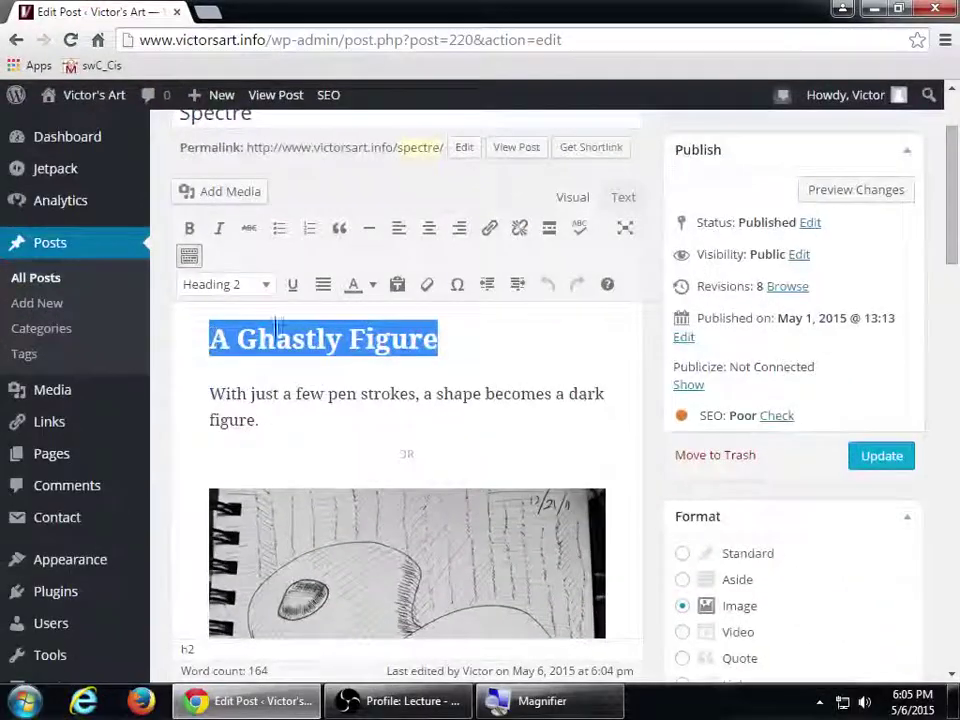
Open Yoast's page analysis for the post and read its entries on page title, subheadings, keyword density and image alt tags
{"action": "scroll", "coordinate": [590, 405], "scroll_direction": "down", "scroll_amount": 5}
{"action": "scroll", "coordinate": [635, 420], "scroll_direction": "down", "scroll_amount": 10}
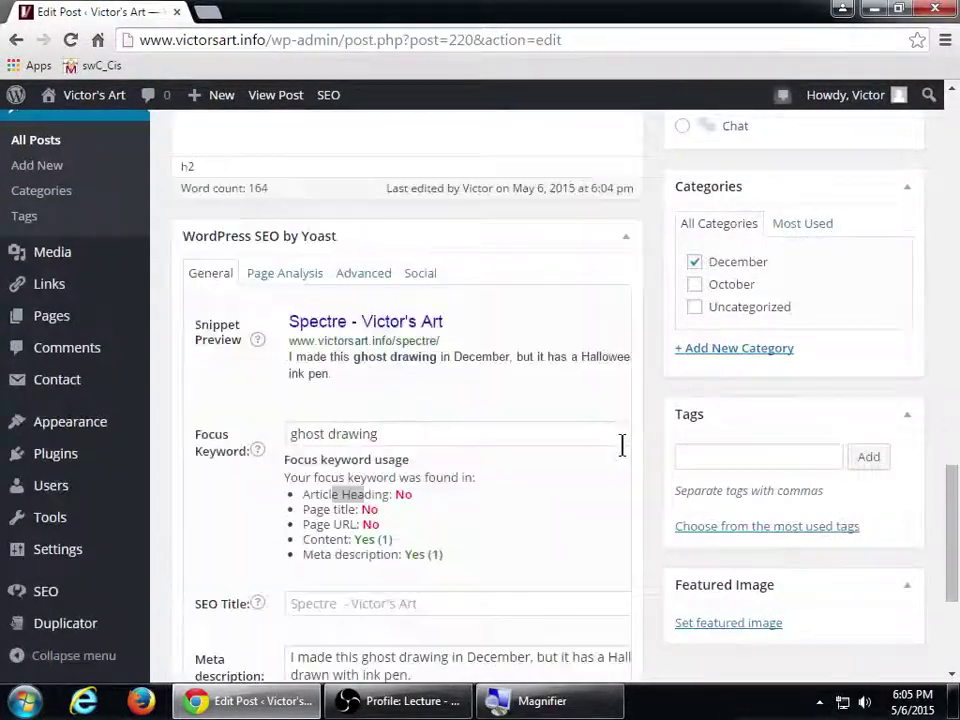
{"action": "left_click", "coordinate": [284, 274]}
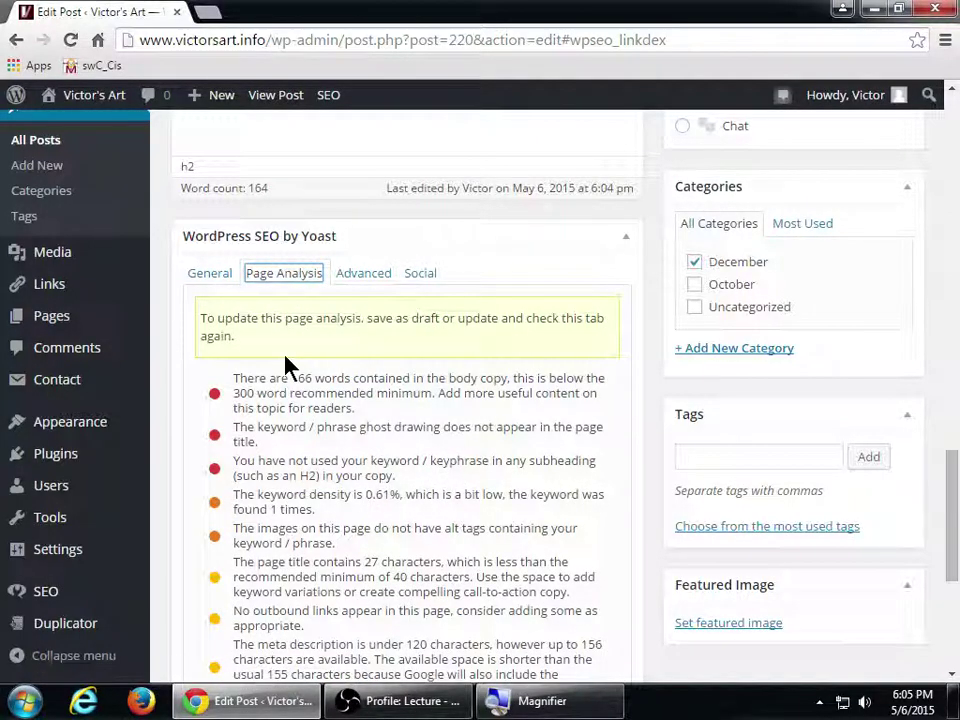
{"action": "scroll", "coordinate": [316, 492], "scroll_direction": "down", "scroll_amount": 1}
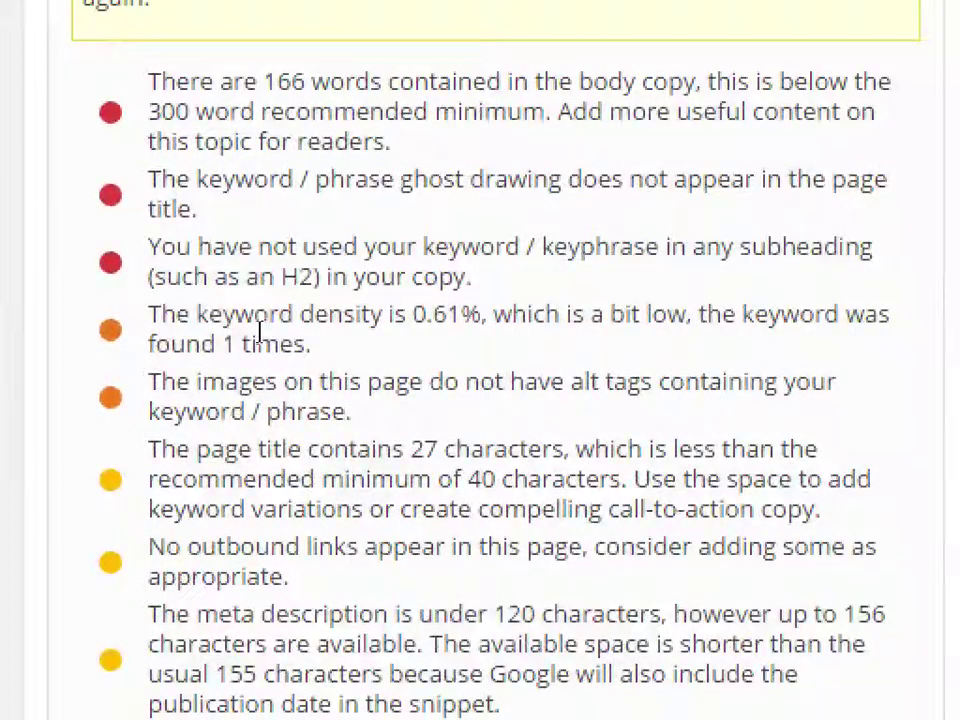
{"action": "left_click_drag", "start_coordinate": [197, 179], "coordinate": [310, 179]}
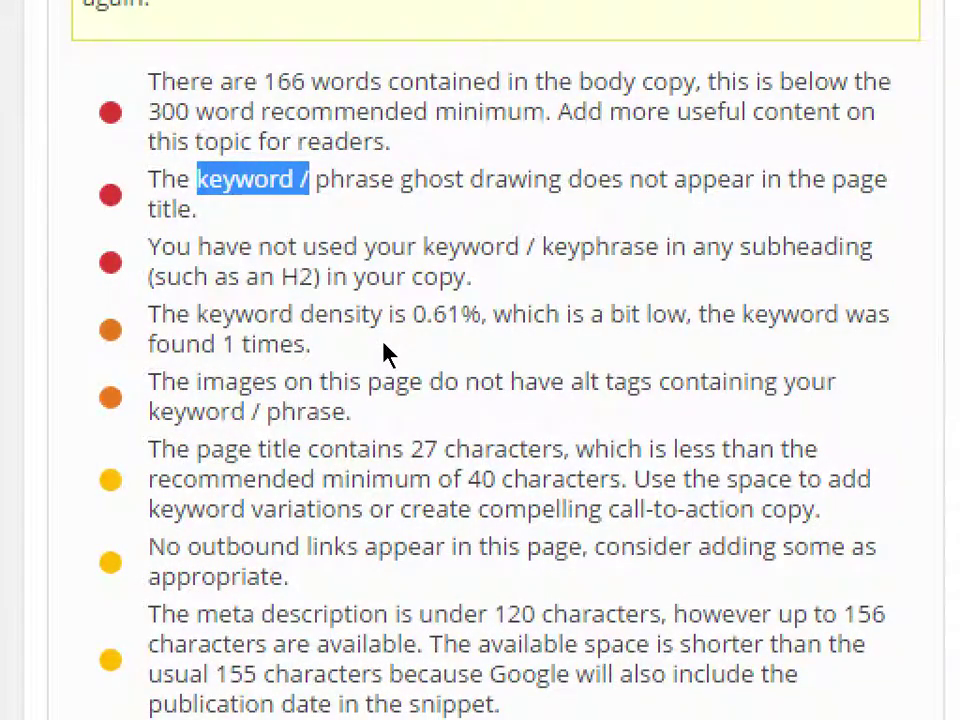
{"action": "left_click_drag", "start_coordinate": [175, 246], "coordinate": [392, 246]}
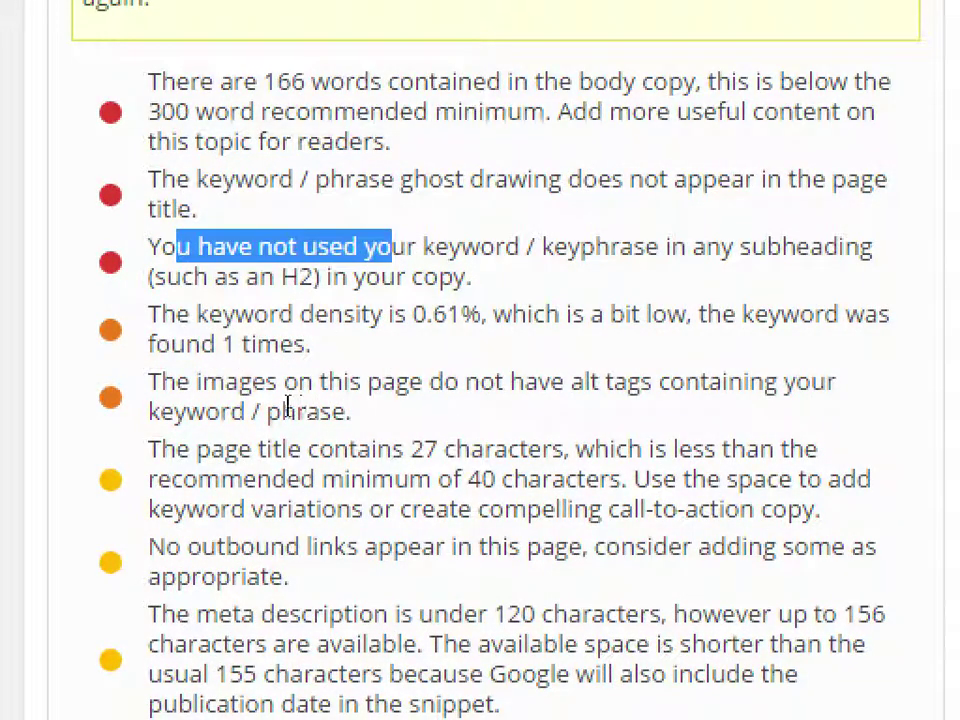
{"action": "left_click_drag", "start_coordinate": [253, 314], "coordinate": [315, 314]}
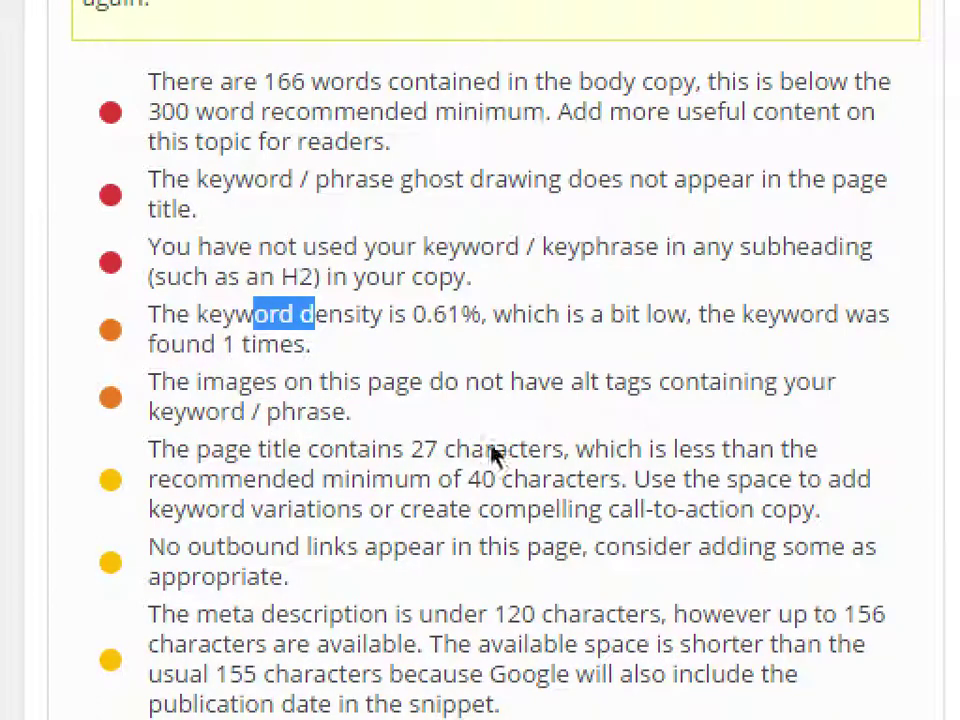
{"action": "left_click_drag", "start_coordinate": [186, 412], "coordinate": [397, 381]}
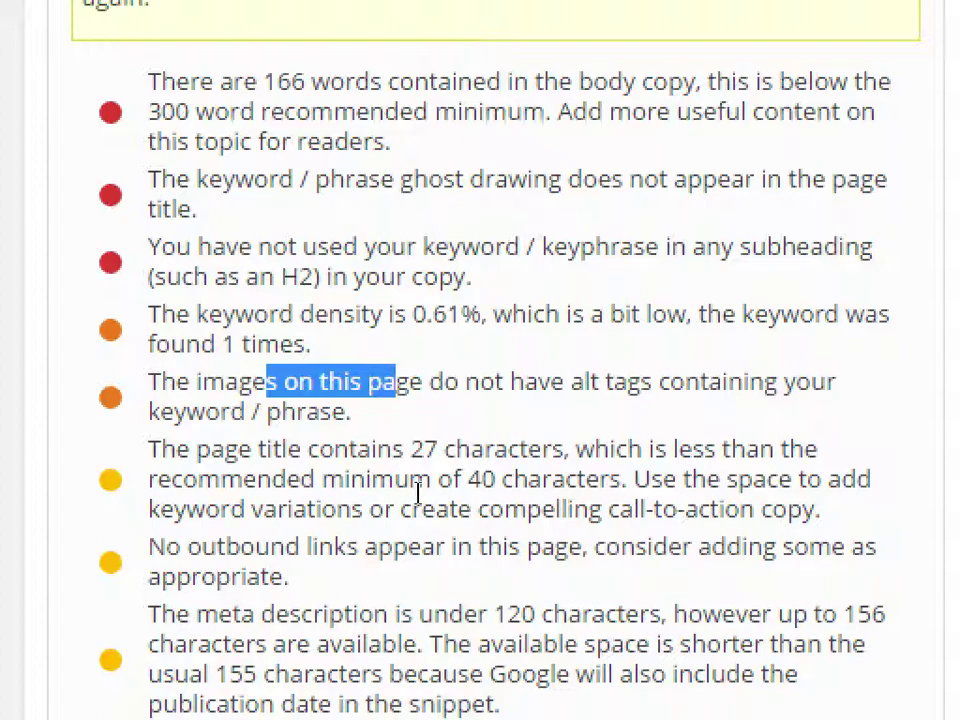
Check the post's heading and body text against the page analysis, and examine its entry on outbound links
{"action": "scroll", "coordinate": [418, 490], "scroll_direction": "up", "scroll_amount": 20}
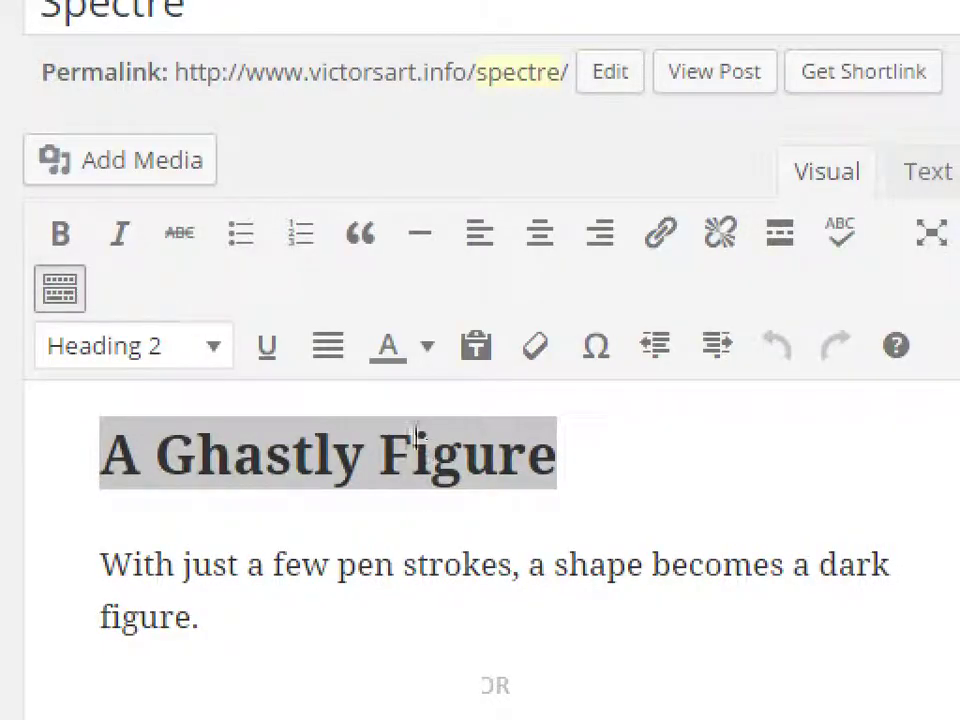
{"action": "scroll", "coordinate": [369, 553], "scroll_direction": "down", "scroll_amount": 20}
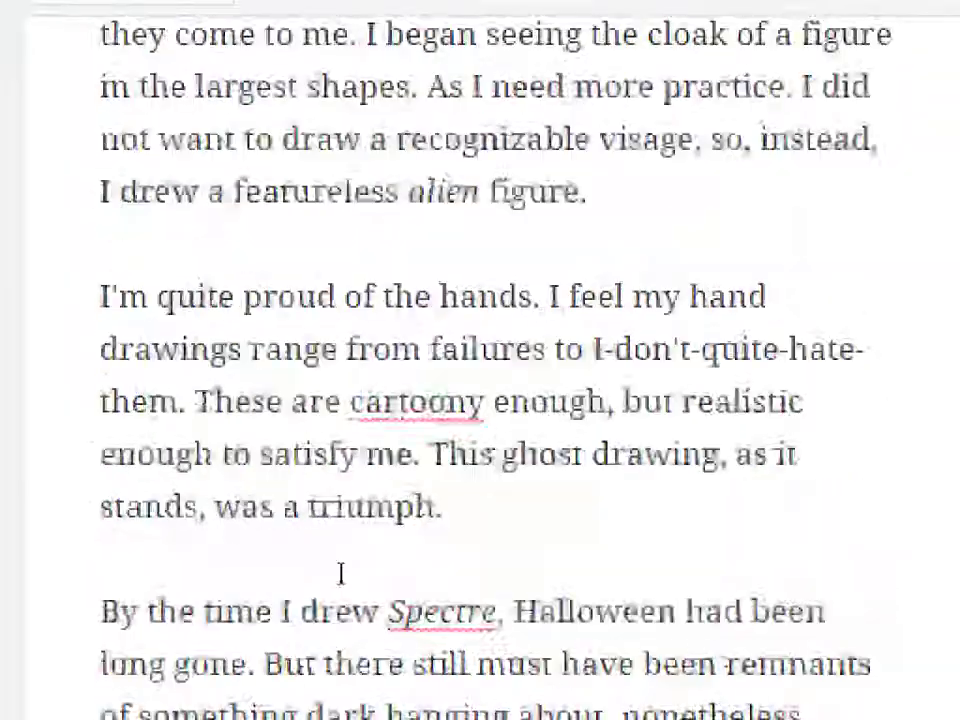
{"action": "scroll", "coordinate": [350, 563], "scroll_direction": "down", "scroll_amount": 4}
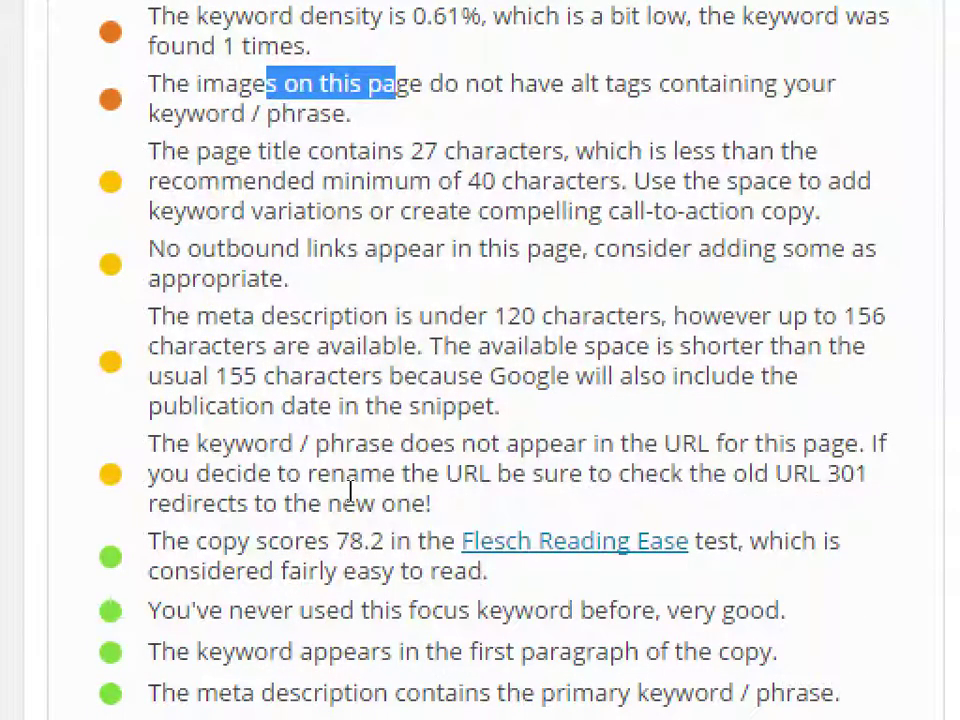
{"action": "left_click", "coordinate": [294, 358]}
{"action": "double_click", "coordinate": [245, 250]}
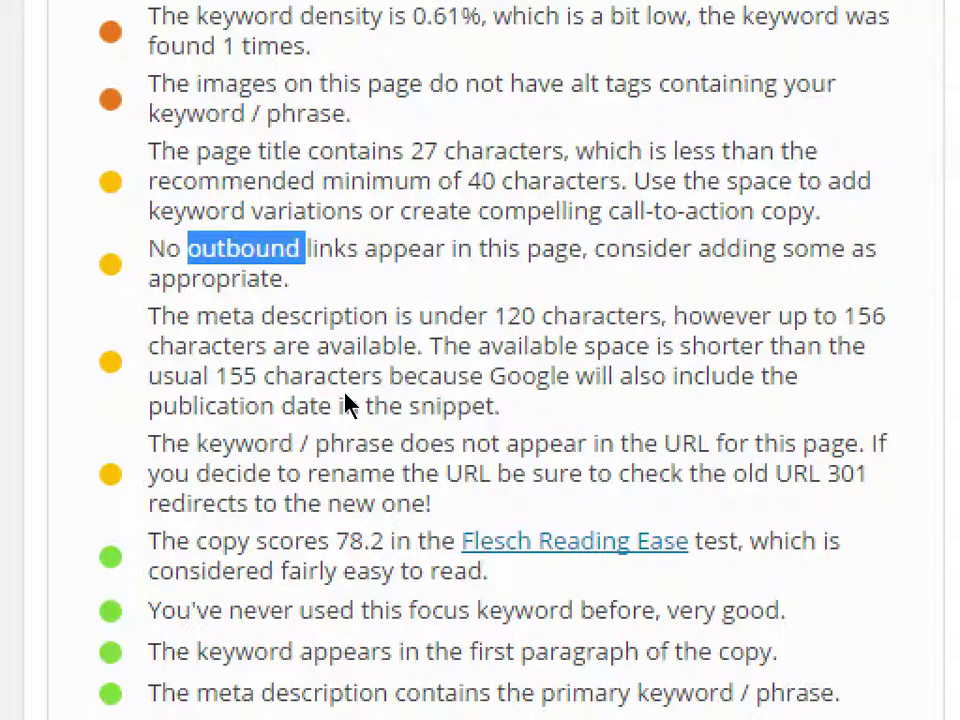
{"action": "key", "text": "super+minus"}
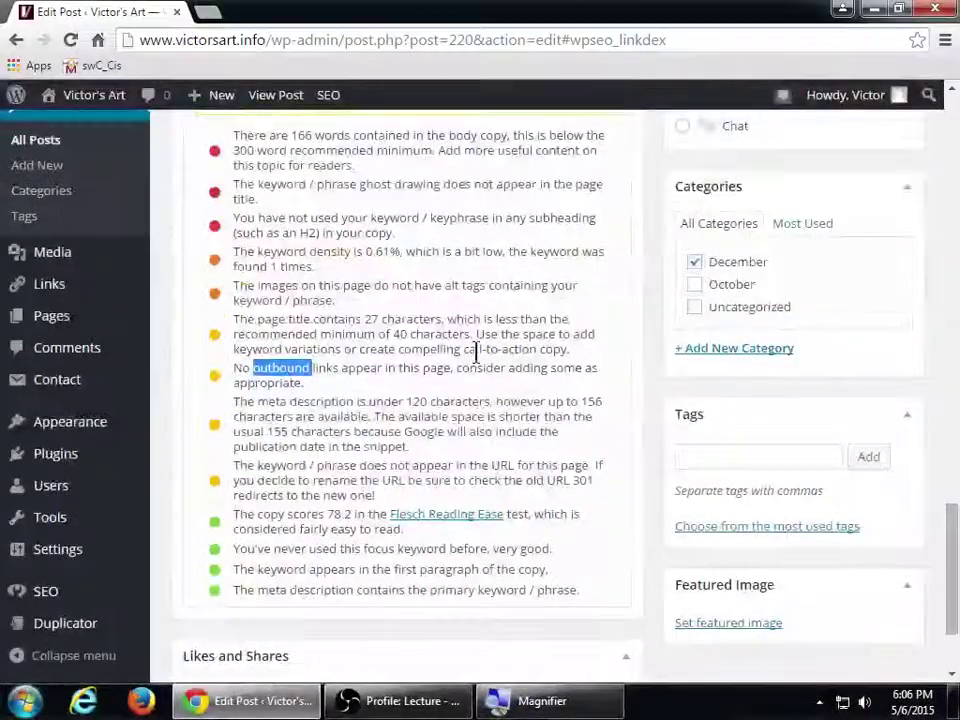
Preview the Spectre post's changes and read through the page down to its closing paragraphs
{"action": "scroll", "coordinate": [476, 352], "scroll_direction": "up", "scroll_amount": 4}
{"action": "scroll", "coordinate": [705, 360], "scroll_direction": "up", "scroll_amount": 15}
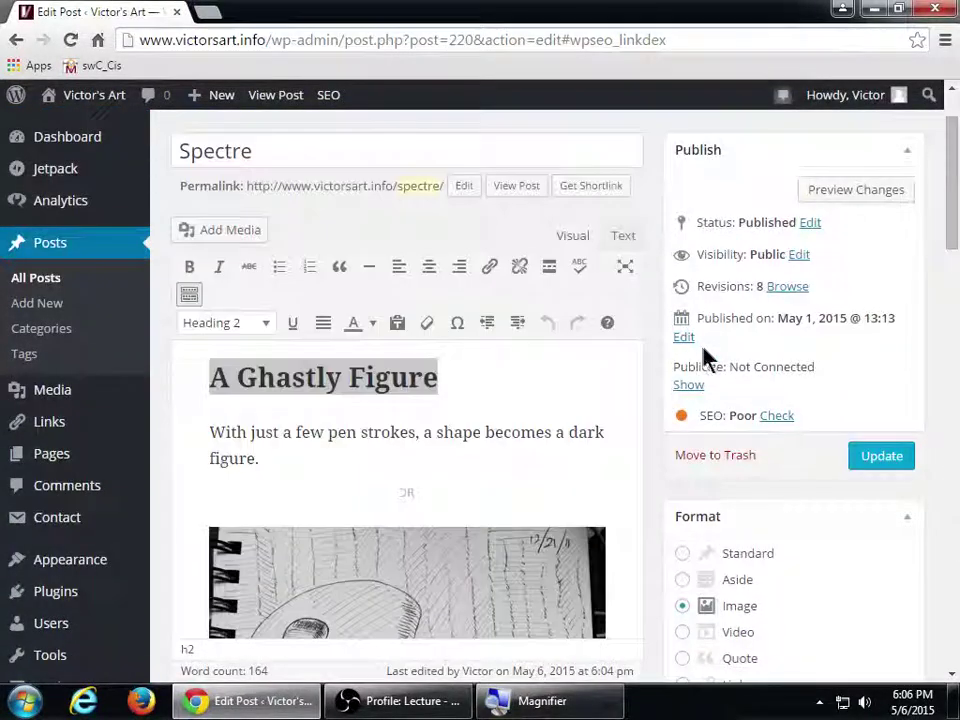
{"action": "scroll", "coordinate": [705, 360], "scroll_direction": "down", "scroll_amount": 3}
{"action": "scroll", "coordinate": [705, 355], "scroll_direction": "up", "scroll_amount": 3}
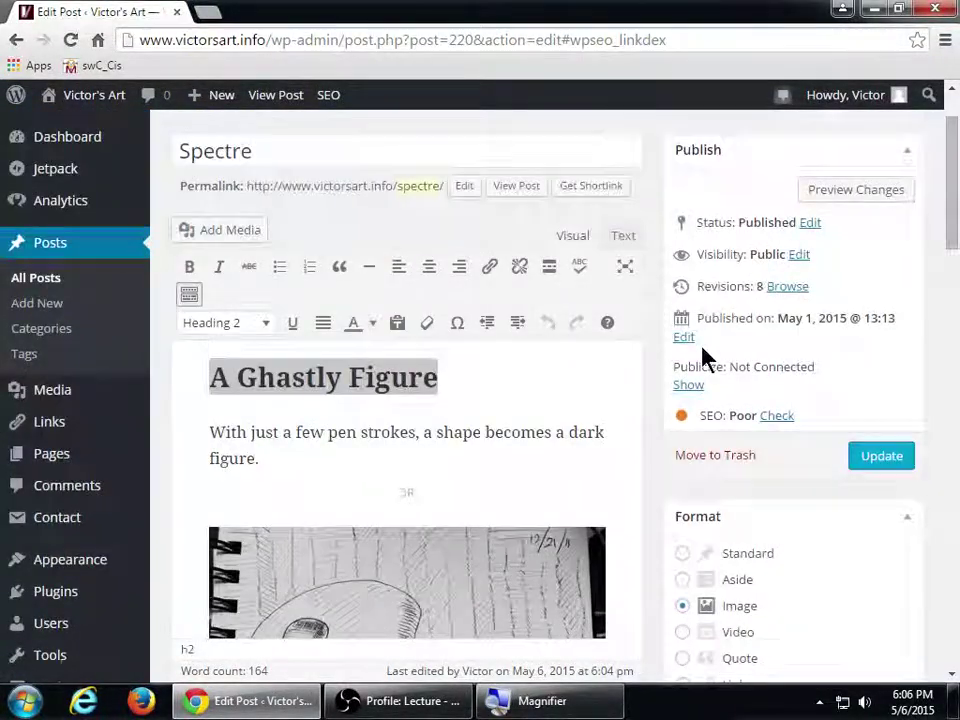
{"action": "scroll", "coordinate": [705, 355], "scroll_direction": "down", "scroll_amount": 5}
{"action": "scroll", "coordinate": [705, 355], "scroll_direction": "down", "scroll_amount": 2}
{"action": "scroll", "coordinate": [707, 340], "scroll_direction": "up", "scroll_amount": 7}
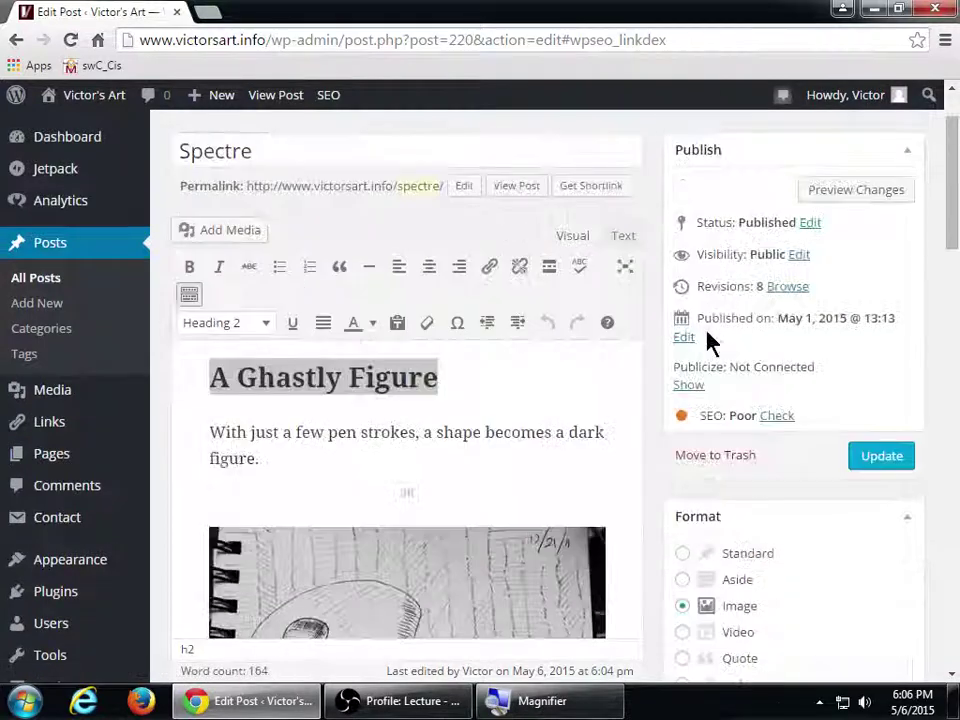
{"action": "left_click", "coordinate": [816, 192]}
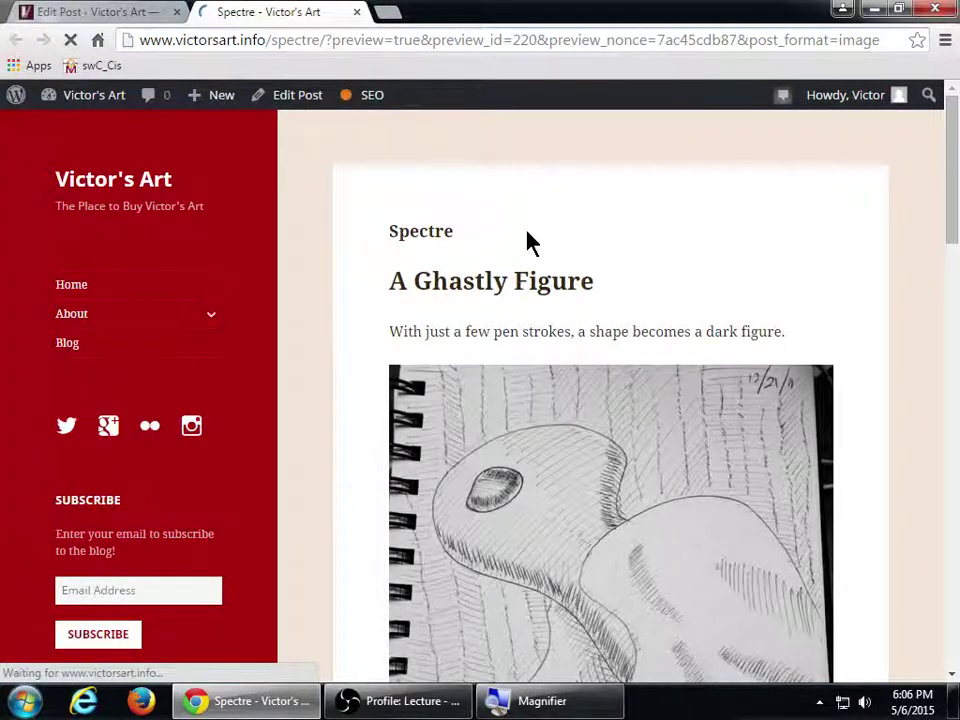
{"action": "scroll", "coordinate": [640, 243], "scroll_direction": "down", "scroll_amount": 1}
{"action": "scroll", "coordinate": [816, 274], "scroll_direction": "down", "scroll_amount": 4}
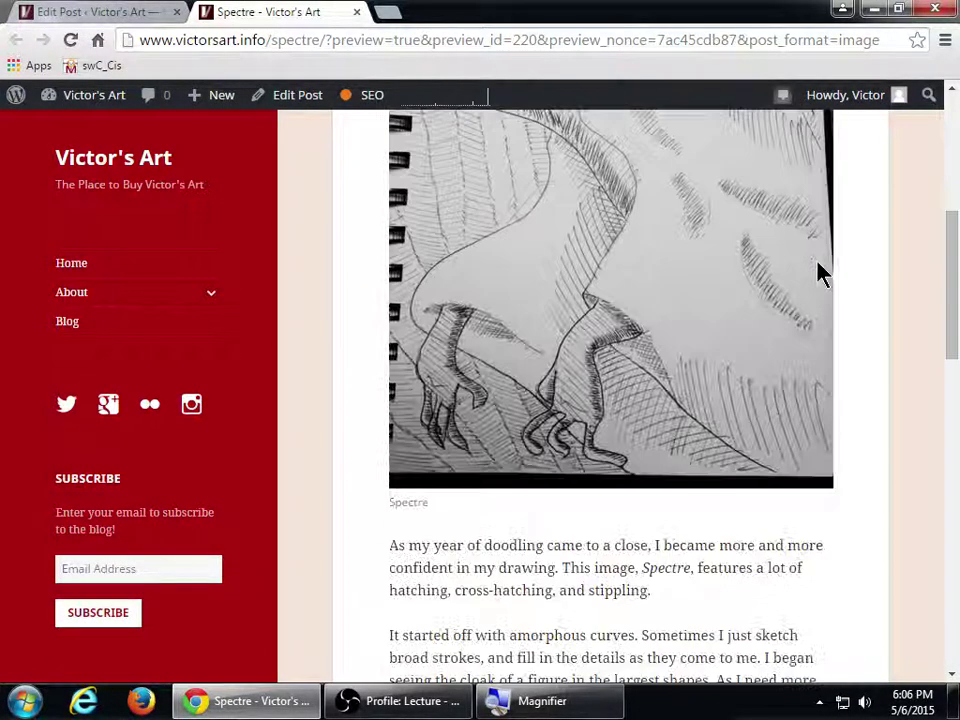
{"action": "scroll", "coordinate": [818, 272], "scroll_direction": "down", "scroll_amount": 6}
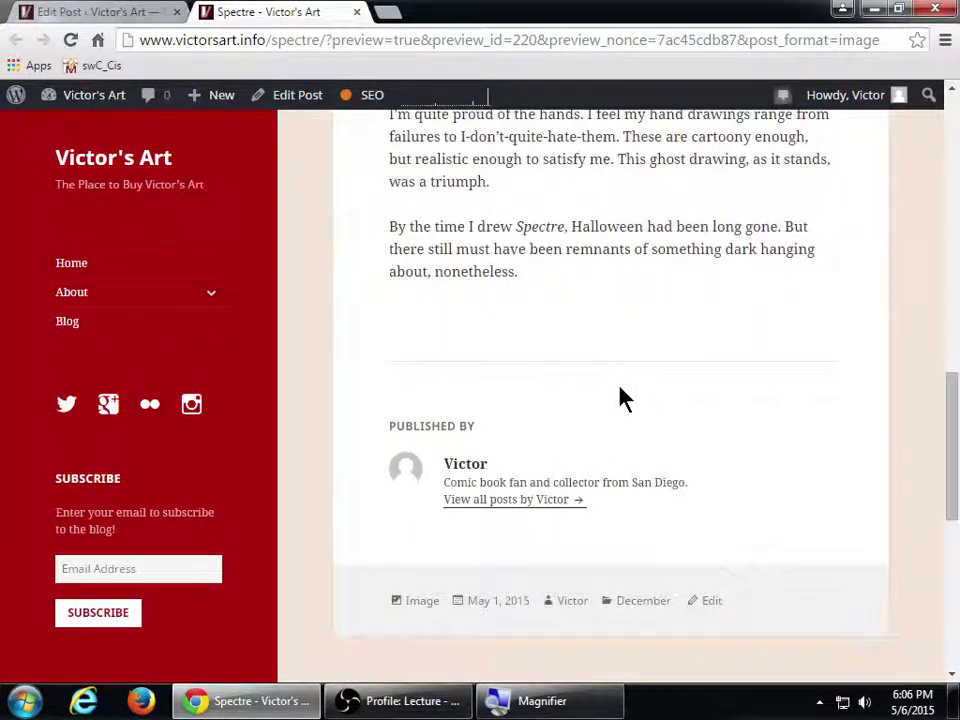
{"action": "scroll", "coordinate": [620, 397], "scroll_direction": "up", "scroll_amount": 7}
{"action": "scroll", "coordinate": [651, 428], "scroll_direction": "down", "scroll_amount": 4}
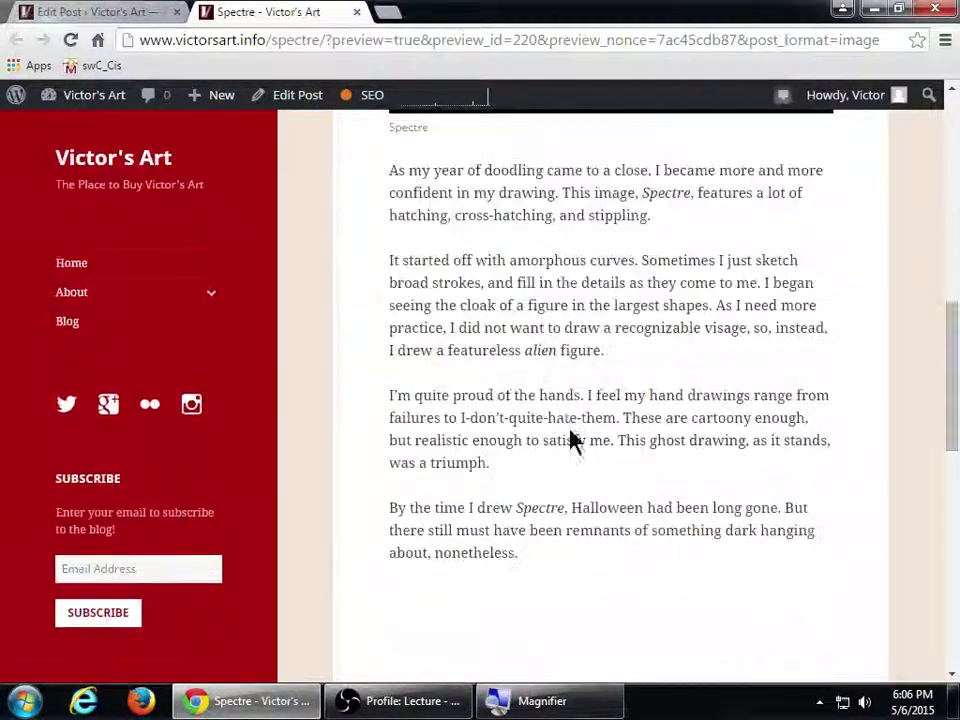
Examine the previewed paragraph about the amorphous curves and the cloaked figure, along with the introductory paragraph above it
{"action": "left_click_drag", "start_coordinate": [536, 305], "coordinate": [600, 328]}
{"action": "left_click", "coordinate": [645, 395]}
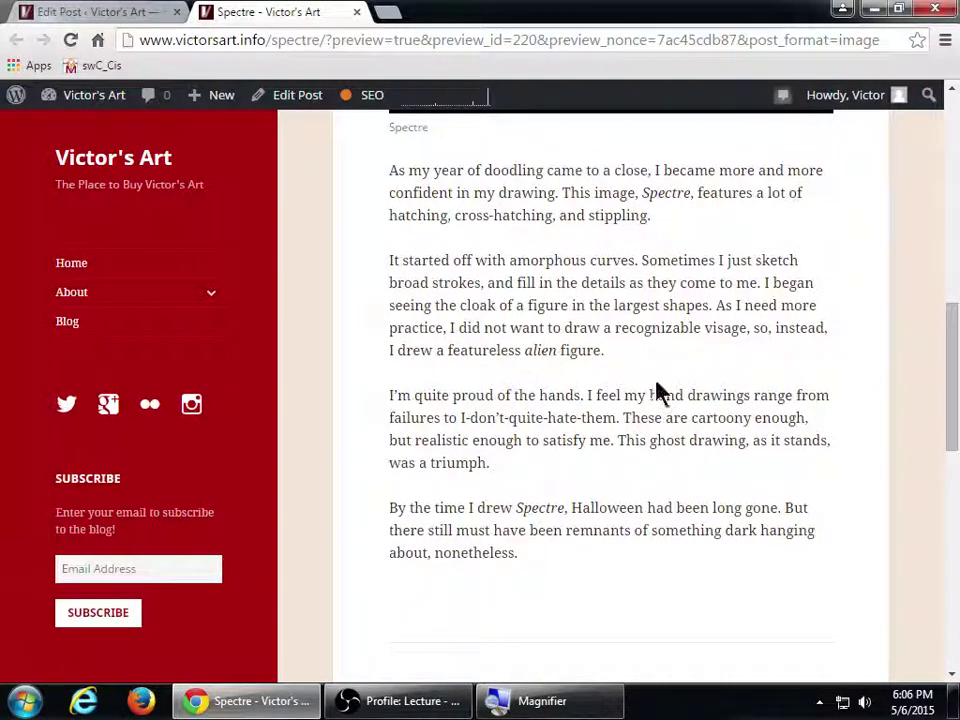
{"action": "left_click_drag", "start_coordinate": [529, 303], "coordinate": [681, 354]}
{"action": "left_click", "coordinate": [700, 364]}
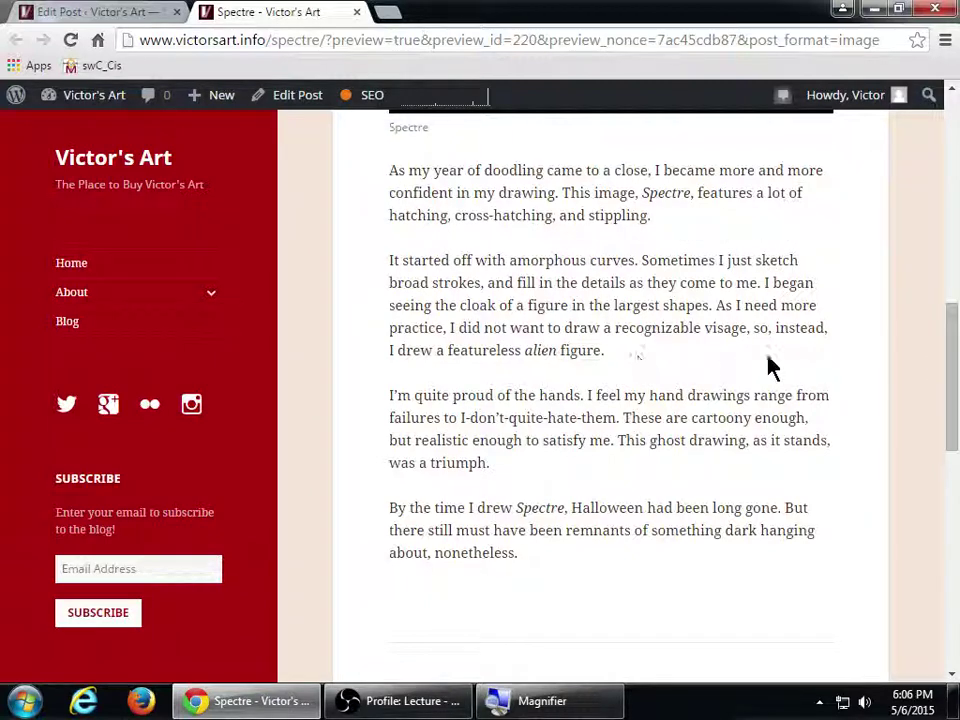
{"action": "scroll", "coordinate": [672, 305], "scroll_direction": "up", "scroll_amount": 2}
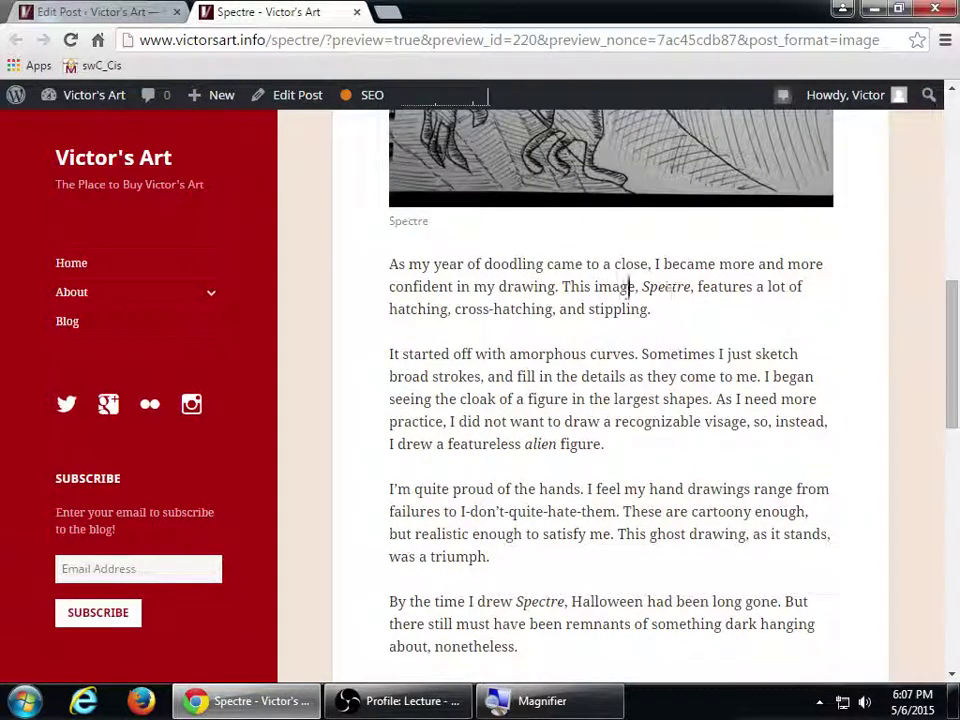
Return to the Spectre post's editor and look through its image and body text
{"action": "left_click", "coordinate": [163, 11]}
{"action": "scroll", "coordinate": [688, 406], "scroll_direction": "down", "scroll_amount": 3}
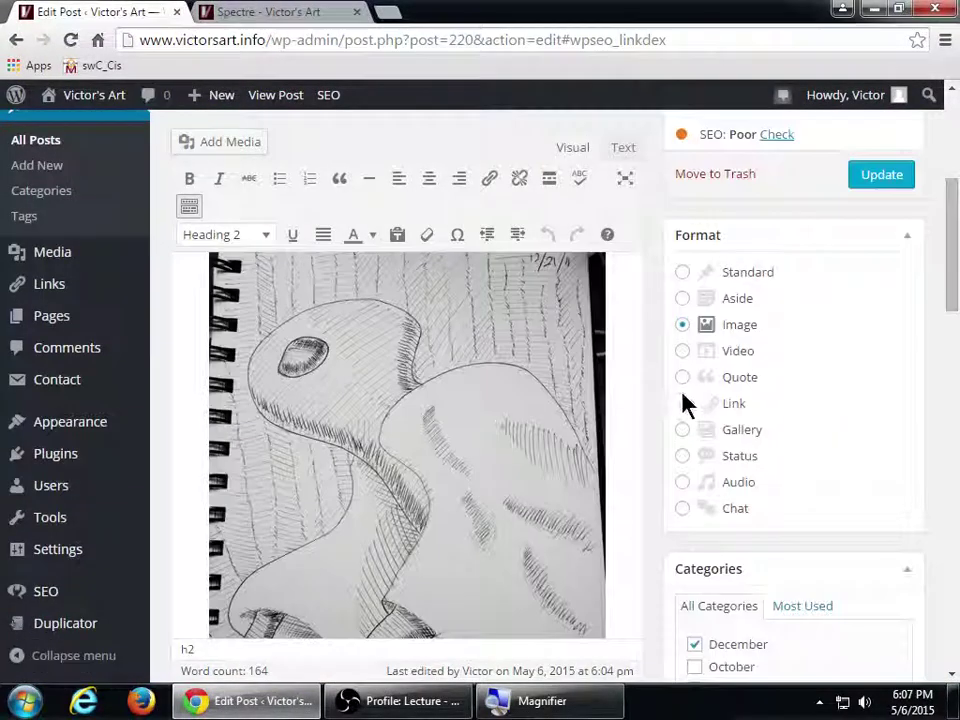
{"action": "scroll", "coordinate": [679, 403], "scroll_direction": "up", "scroll_amount": 4}
{"action": "scroll", "coordinate": [650, 484], "scroll_direction": "down", "scroll_amount": 8}
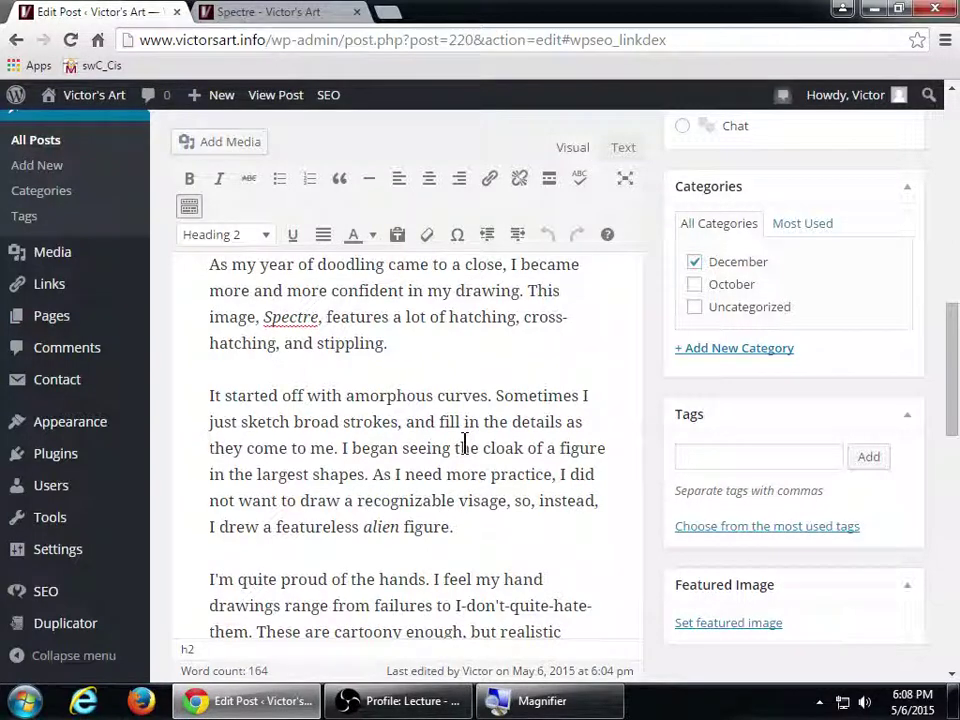
Search Google for "ghost drawing" in a new tab and look through the results
{"action": "key", "text": "ctrl+t"}
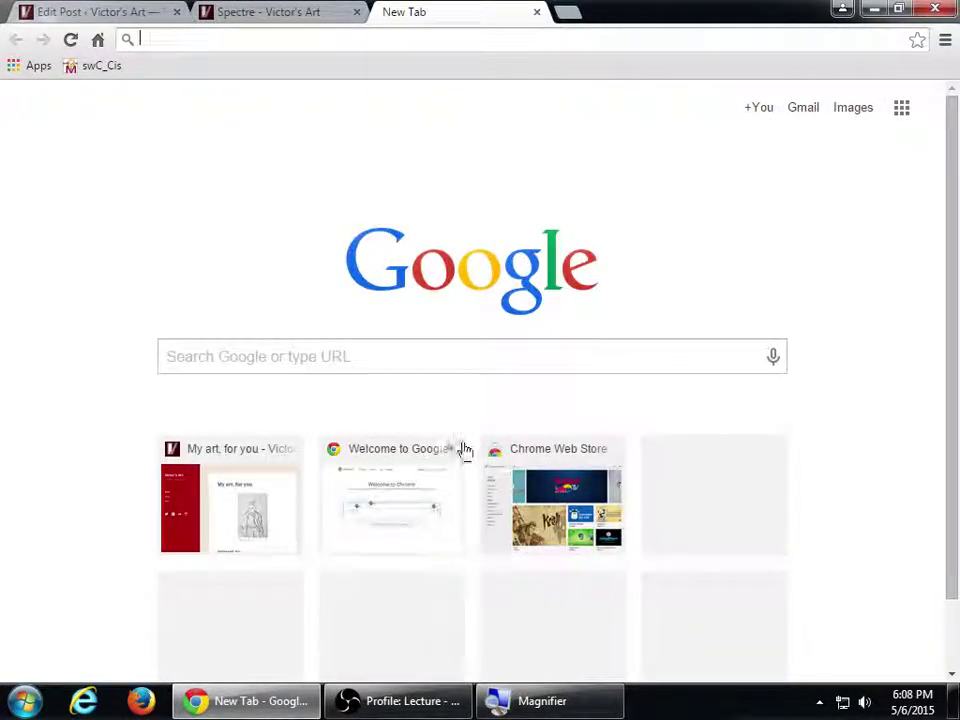
{"action": "left_click", "coordinate": [448, 360]}
{"action": "type", "text": "gho"}
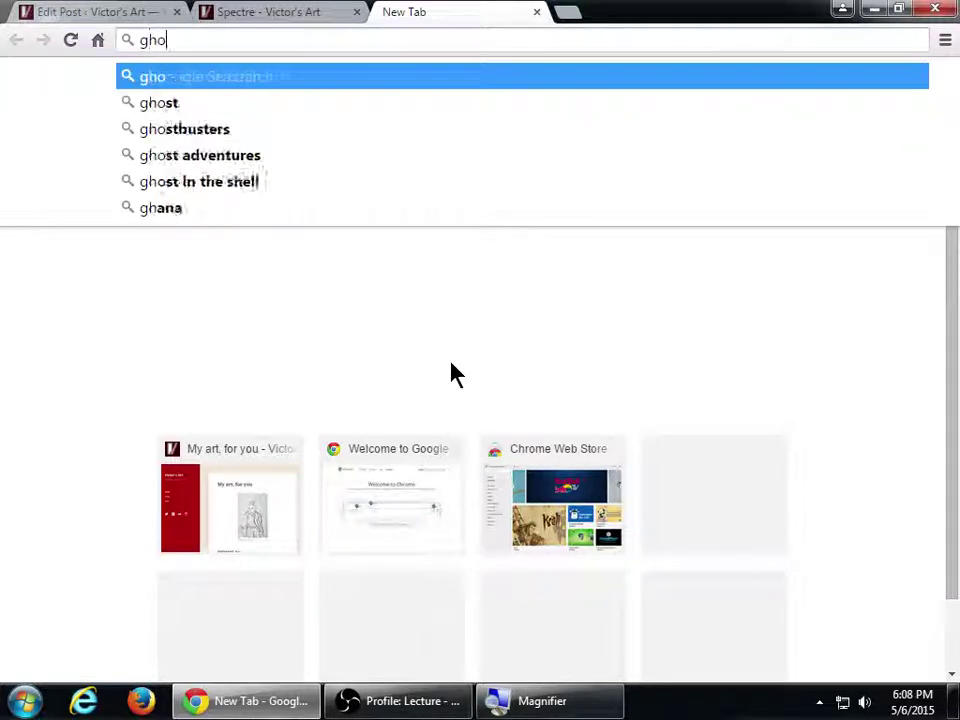
{"action": "type", "text": "st drawing"}
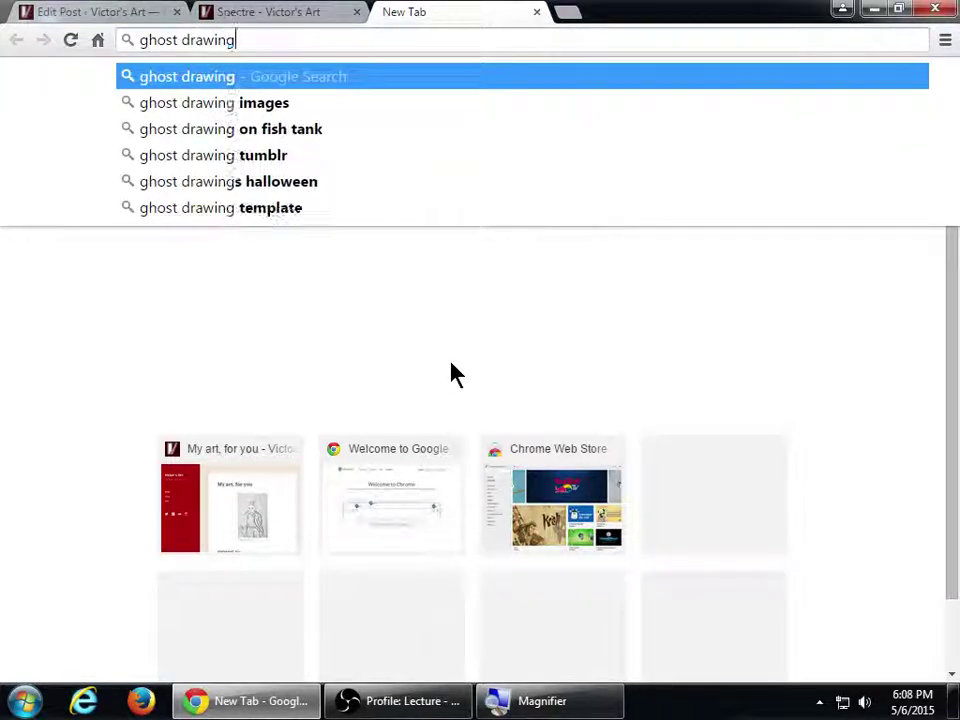
{"action": "key", "text": "Return"}
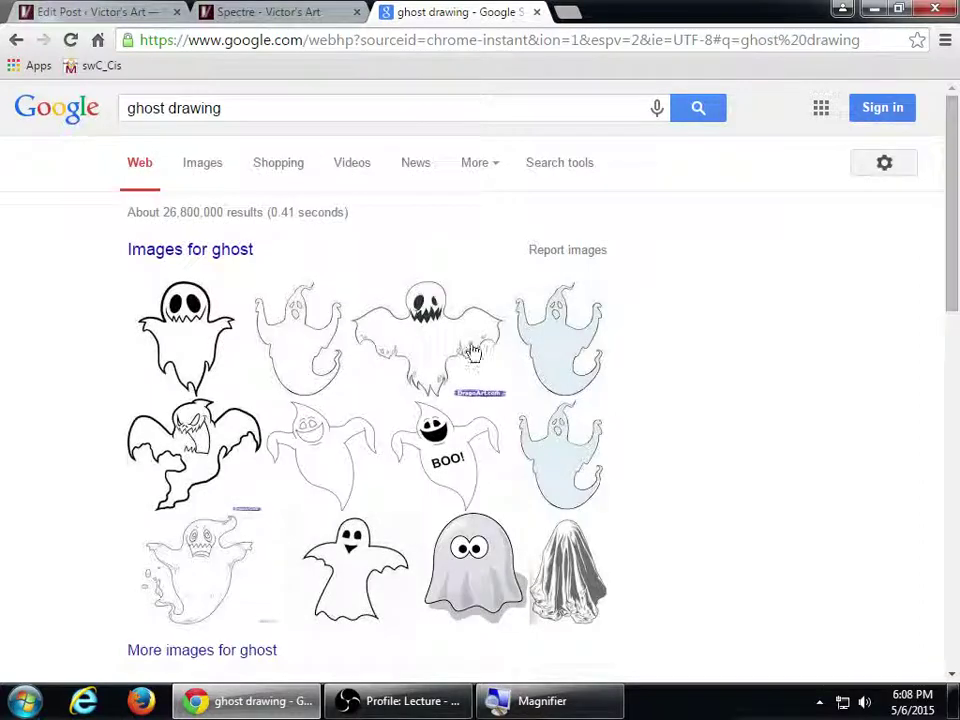
{"action": "scroll", "coordinate": [741, 411], "scroll_direction": "down", "scroll_amount": 4}
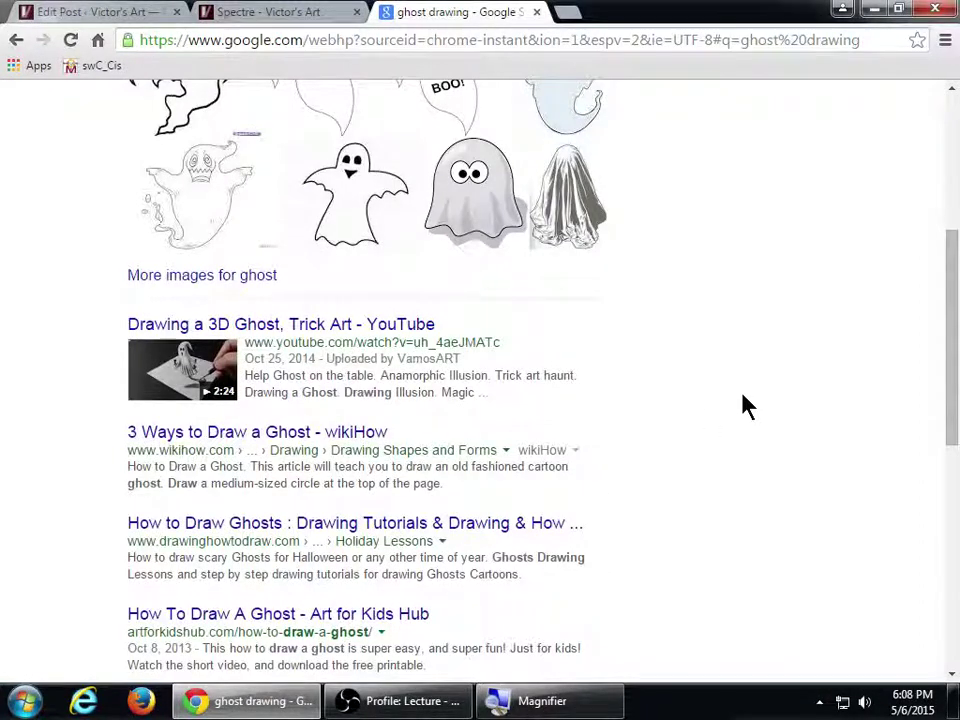
{"action": "scroll", "coordinate": [744, 405], "scroll_direction": "down", "scroll_amount": 1}
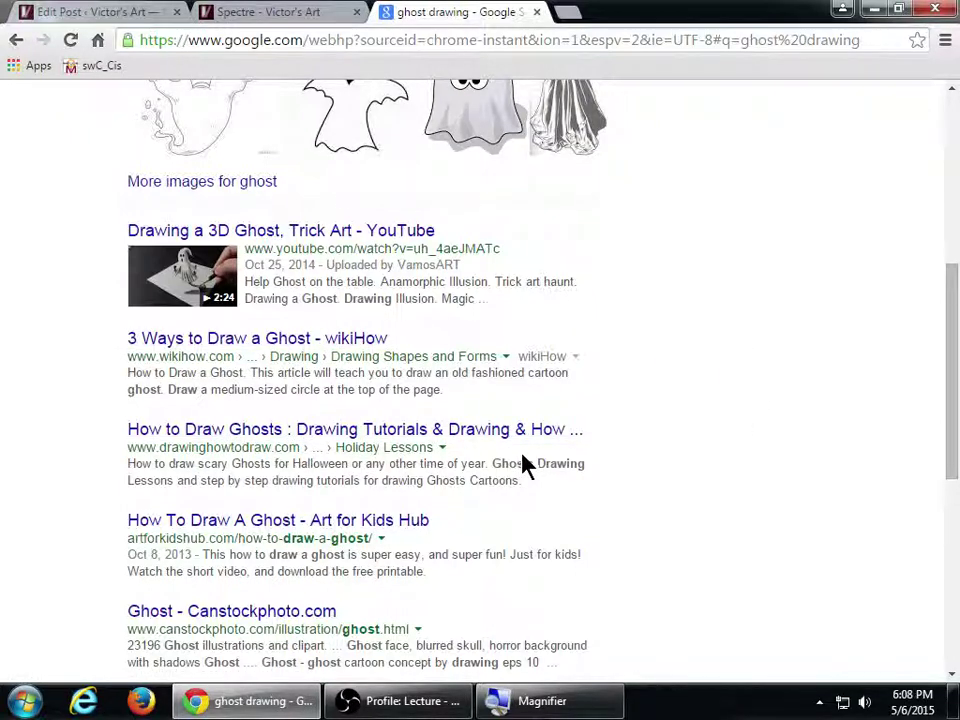
{"action": "scroll", "coordinate": [525, 465], "scroll_direction": "down", "scroll_amount": 1}
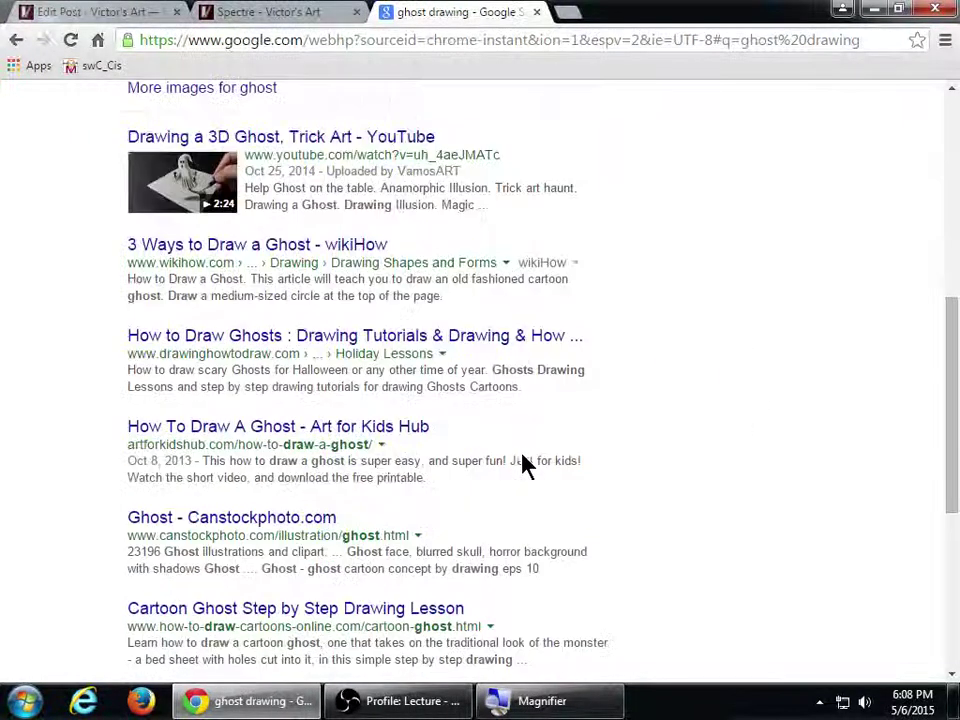
Open the "How To Draw A Ghost - Art for Kids Hub" result and view the article's opening
{"action": "left_click", "coordinate": [396, 434]}
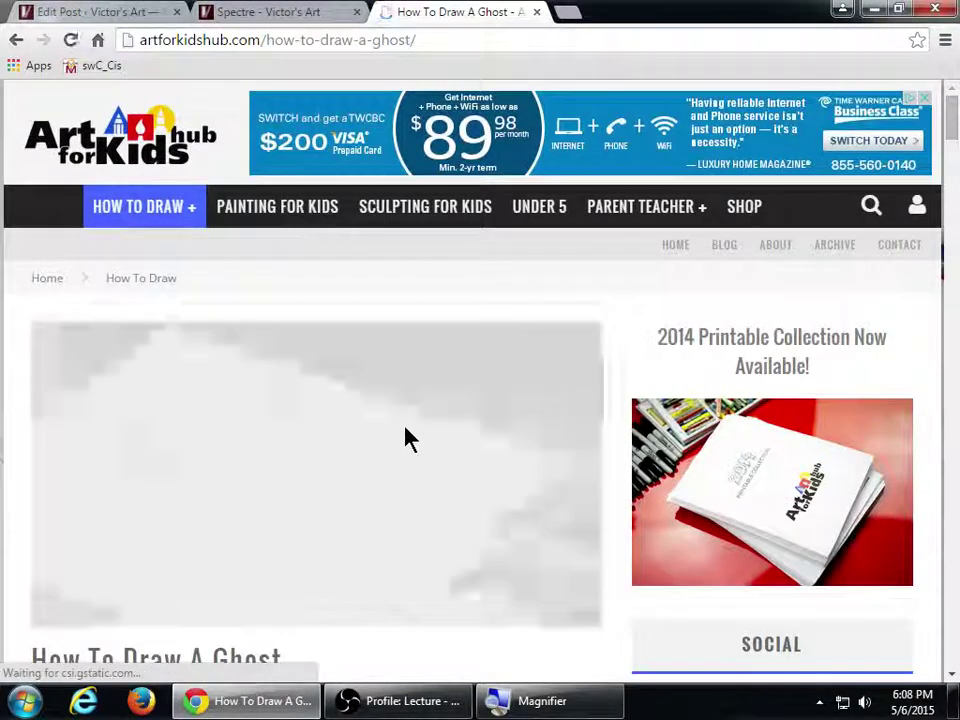
{"action": "scroll", "coordinate": [430, 448], "scroll_direction": "down", "scroll_amount": 1}
{"action": "scroll", "coordinate": [468, 454], "scroll_direction": "down", "scroll_amount": 1}
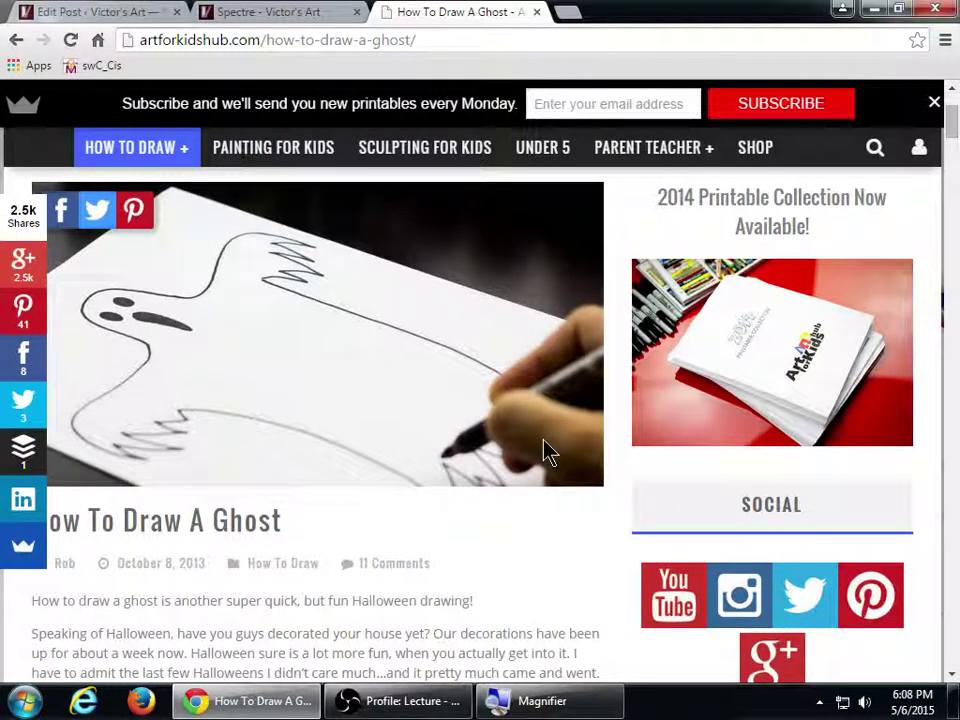
Look through the How To Draw A Ghost article, from its video and step-by-step drawings down to the reader comments
{"action": "scroll", "coordinate": [548, 452], "scroll_direction": "down", "scroll_amount": 6}
{"action": "scroll", "coordinate": [548, 423], "scroll_direction": "down", "scroll_amount": 6}
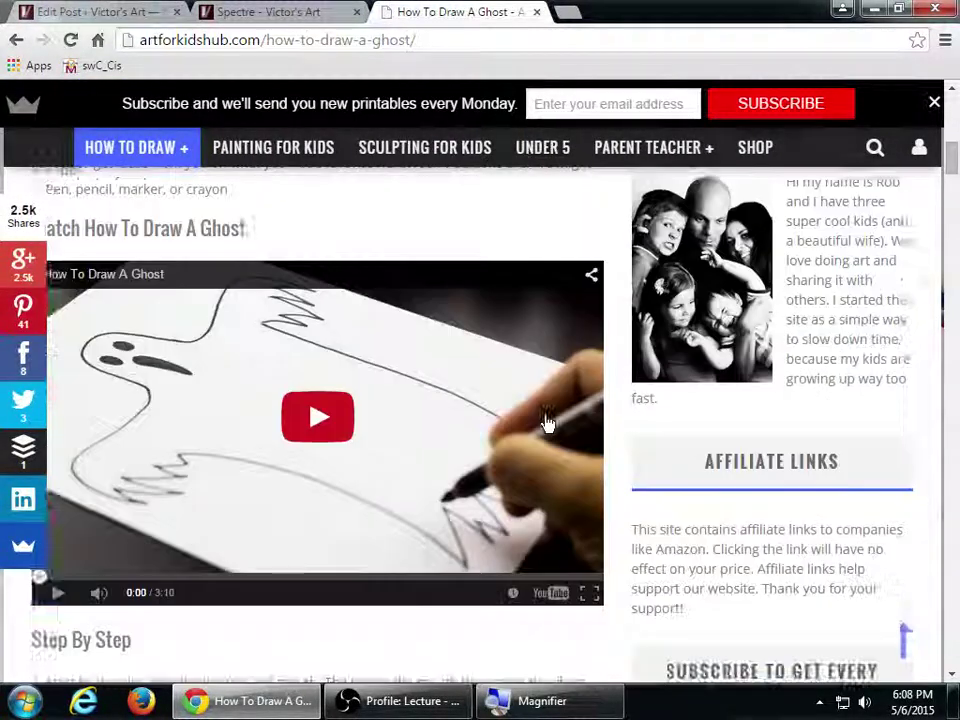
{"action": "scroll", "coordinate": [548, 427], "scroll_direction": "down", "scroll_amount": 5}
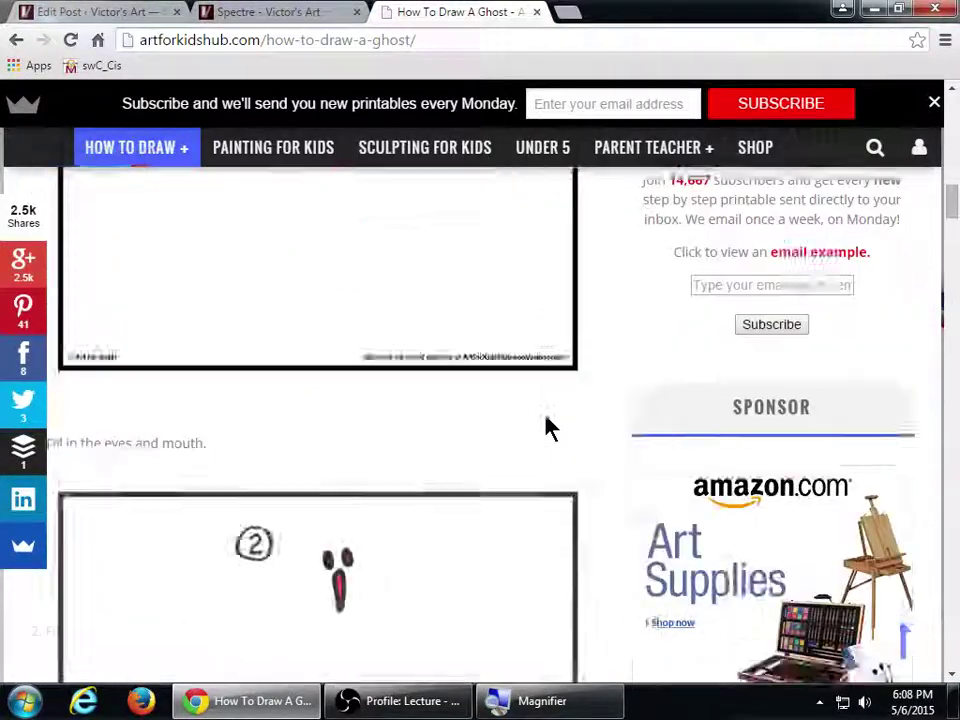
{"action": "scroll", "coordinate": [548, 427], "scroll_direction": "up", "scroll_amount": 3}
{"action": "scroll", "coordinate": [548, 427], "scroll_direction": "down", "scroll_amount": 3}
{"action": "scroll", "coordinate": [548, 427], "scroll_direction": "down", "scroll_amount": 8}
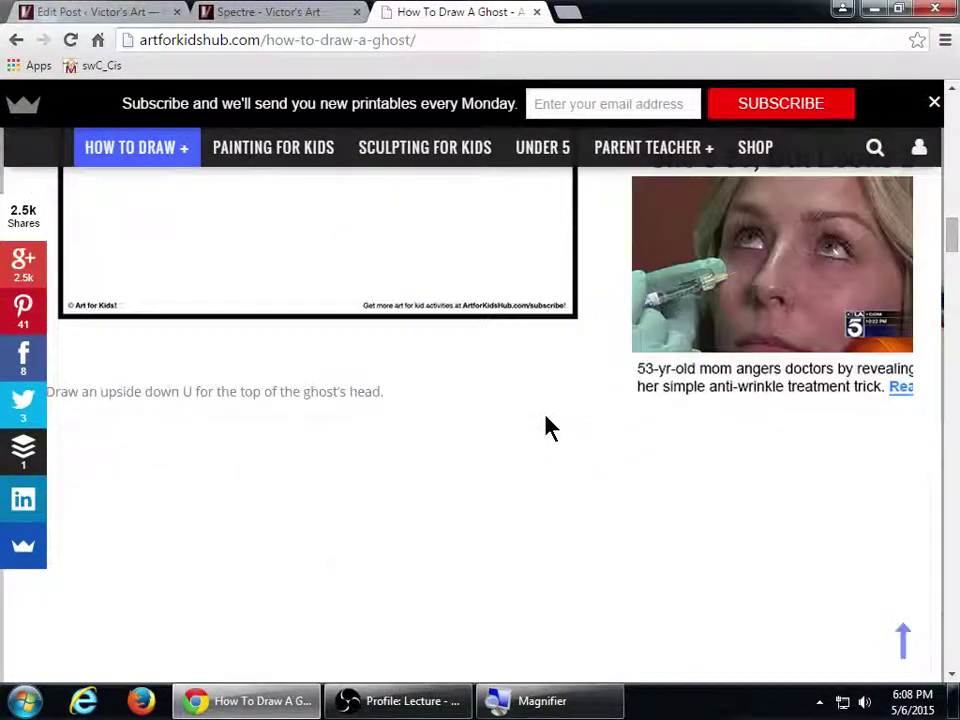
{"action": "scroll", "coordinate": [546, 426], "scroll_direction": "up", "scroll_amount": 1}
{"action": "scroll", "coordinate": [546, 426], "scroll_direction": "down", "scroll_amount": 3}
{"action": "scroll", "coordinate": [548, 427], "scroll_direction": "down", "scroll_amount": 14}
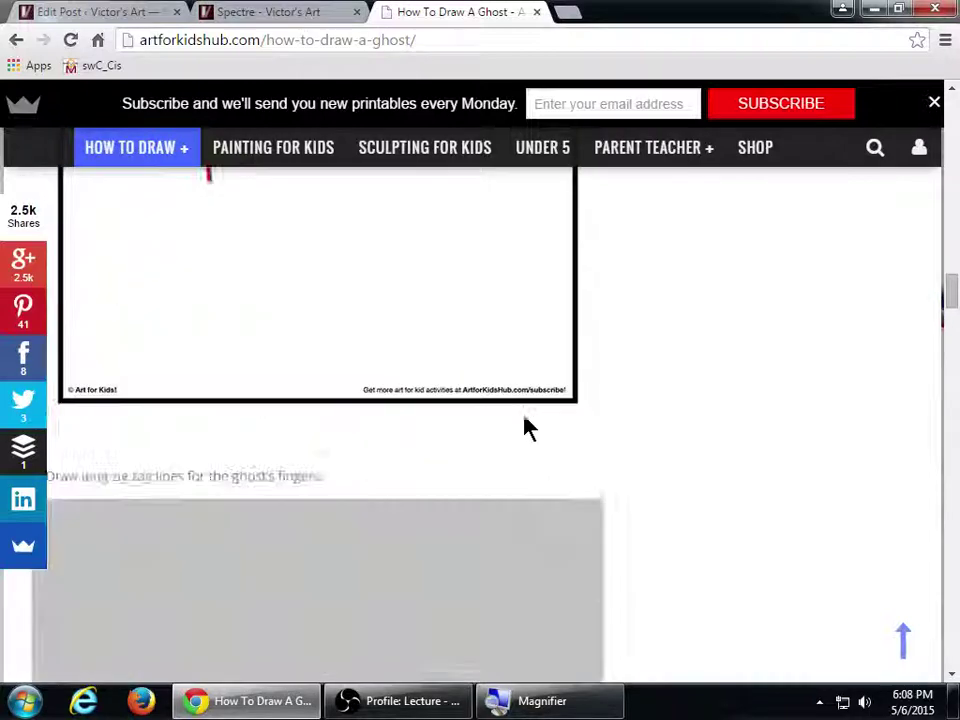
{"action": "scroll", "coordinate": [529, 420], "scroll_direction": "down", "scroll_amount": 9}
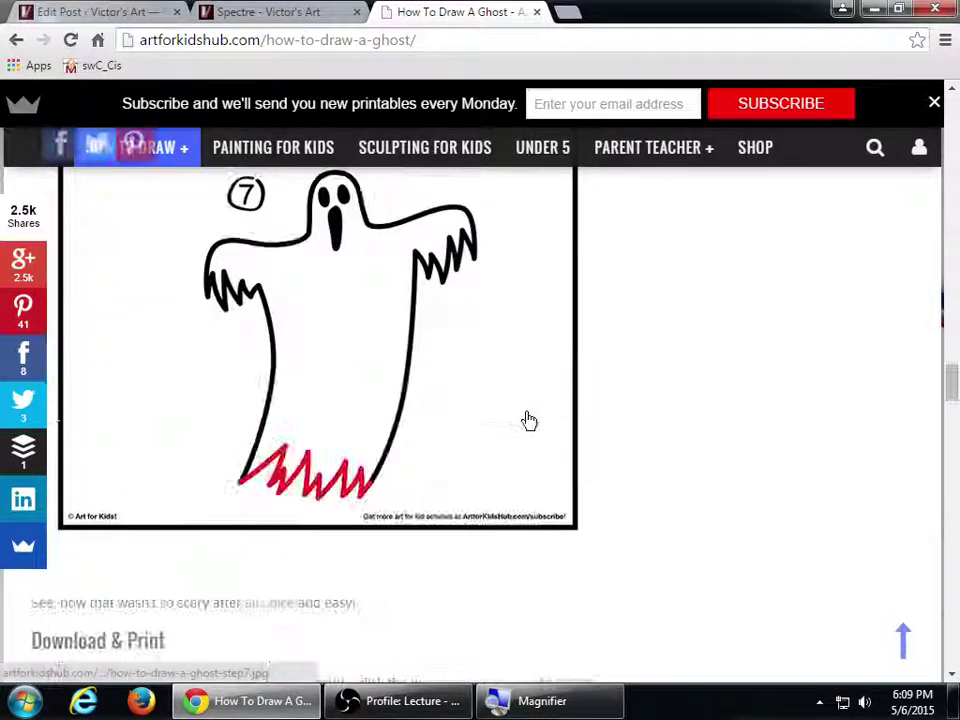
{"action": "scroll", "coordinate": [527, 422], "scroll_direction": "down", "scroll_amount": 13}
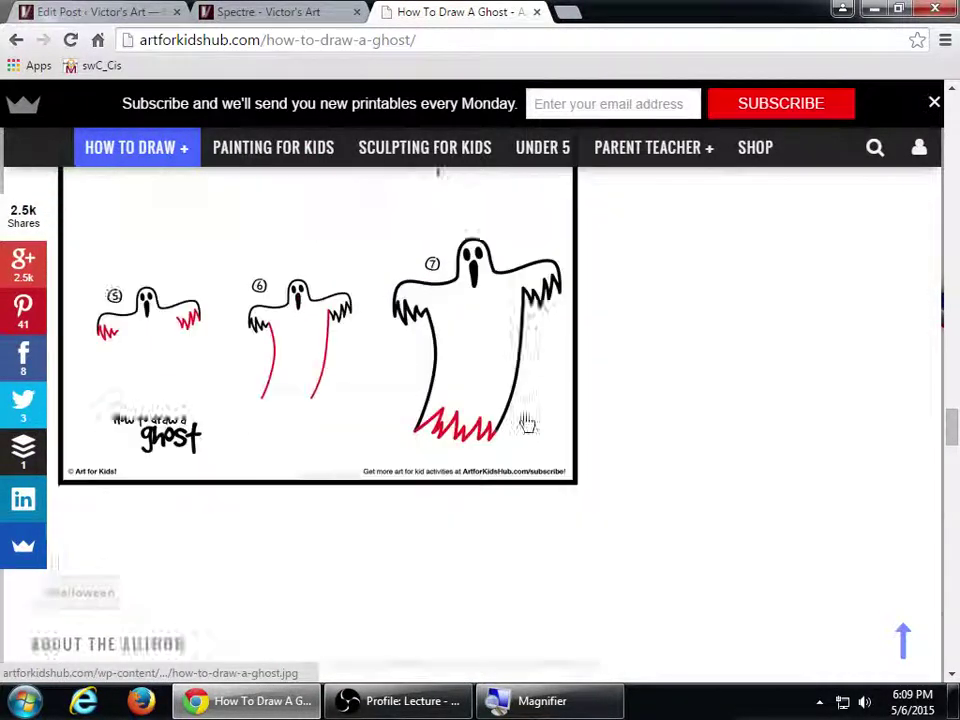
{"action": "scroll", "coordinate": [628, 381], "scroll_direction": "down", "scroll_amount": 5}
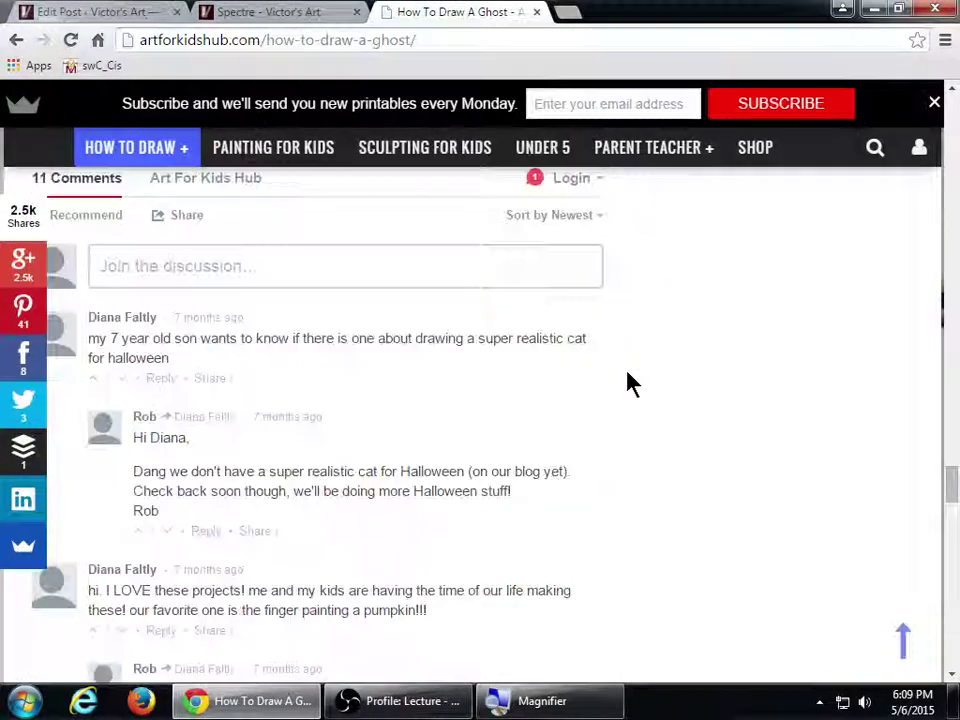
{"action": "scroll", "coordinate": [634, 379], "scroll_direction": "up", "scroll_amount": 1}
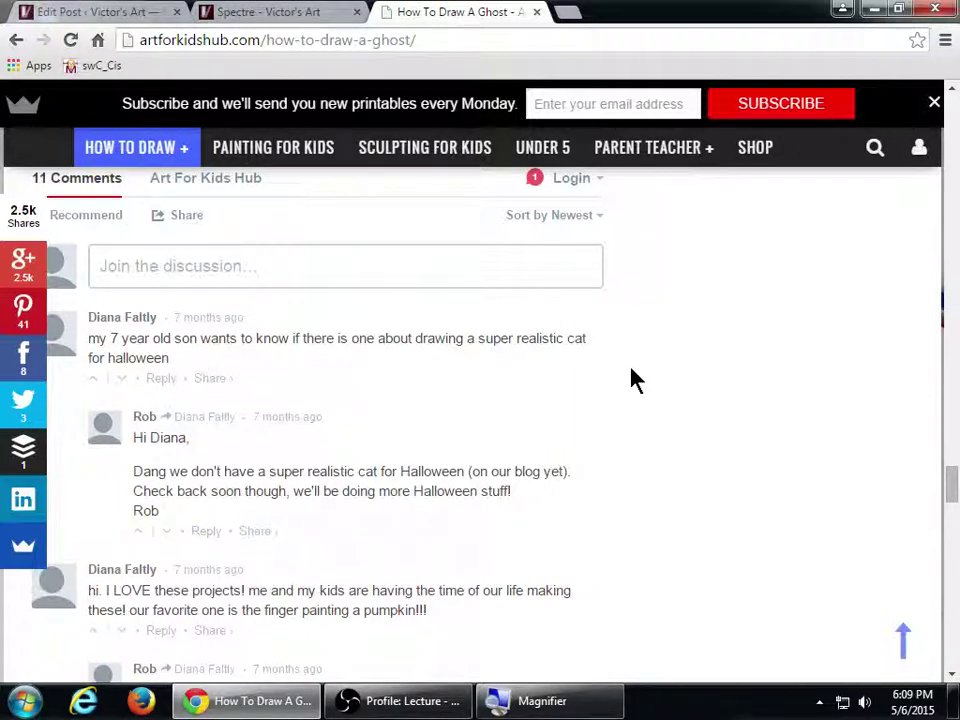
Copy the How To Draw A Ghost article's web address and return to the Spectre post's editor
{"action": "mouse_move", "coordinate": [672, 162]}
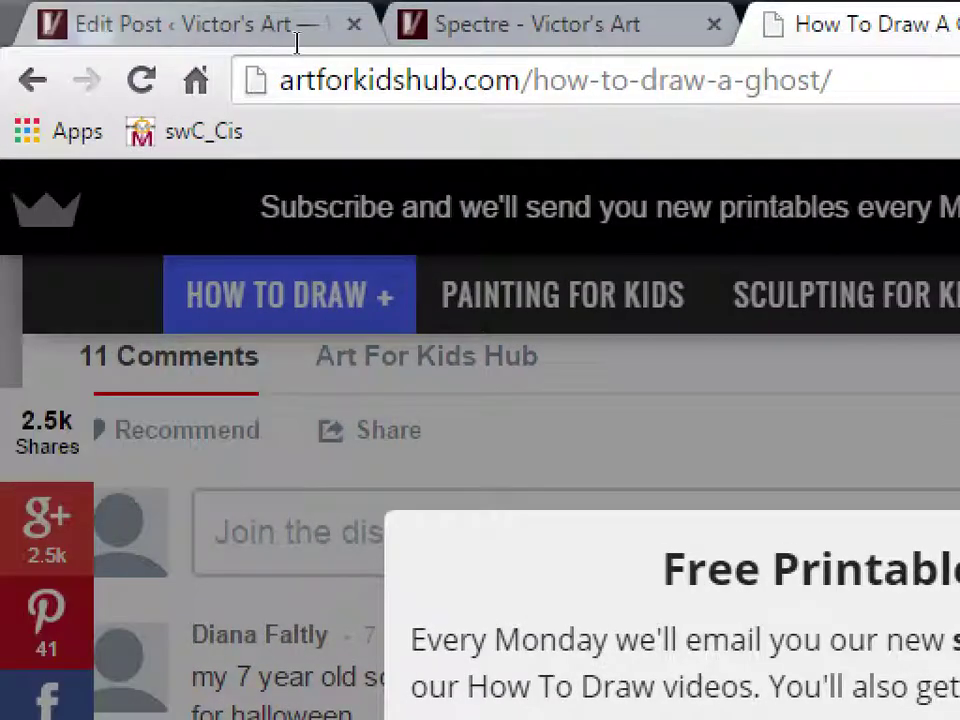
{"action": "left_click", "coordinate": [256, 58]}
{"action": "right_click", "coordinate": [260, 50]}
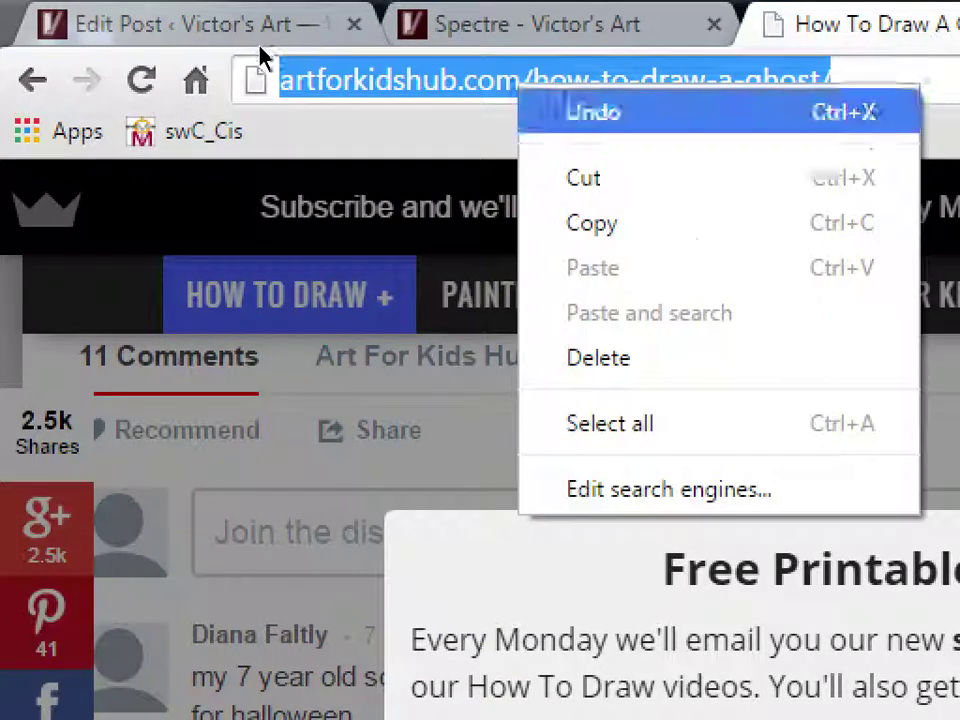
{"action": "key", "text": "Return"}
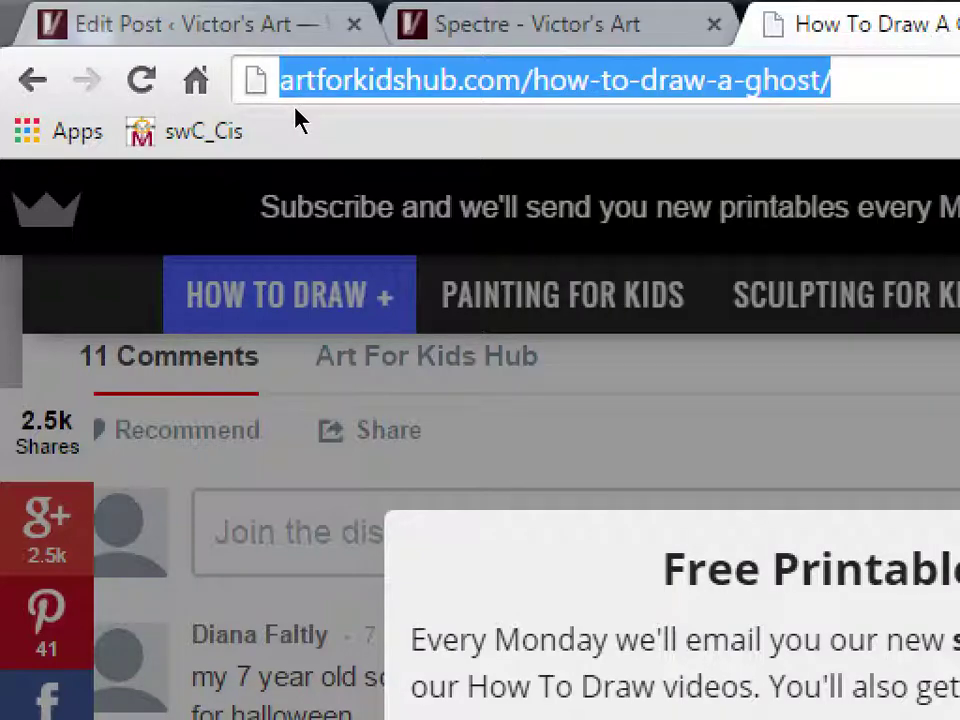
{"action": "left_click", "coordinate": [88, 12]}
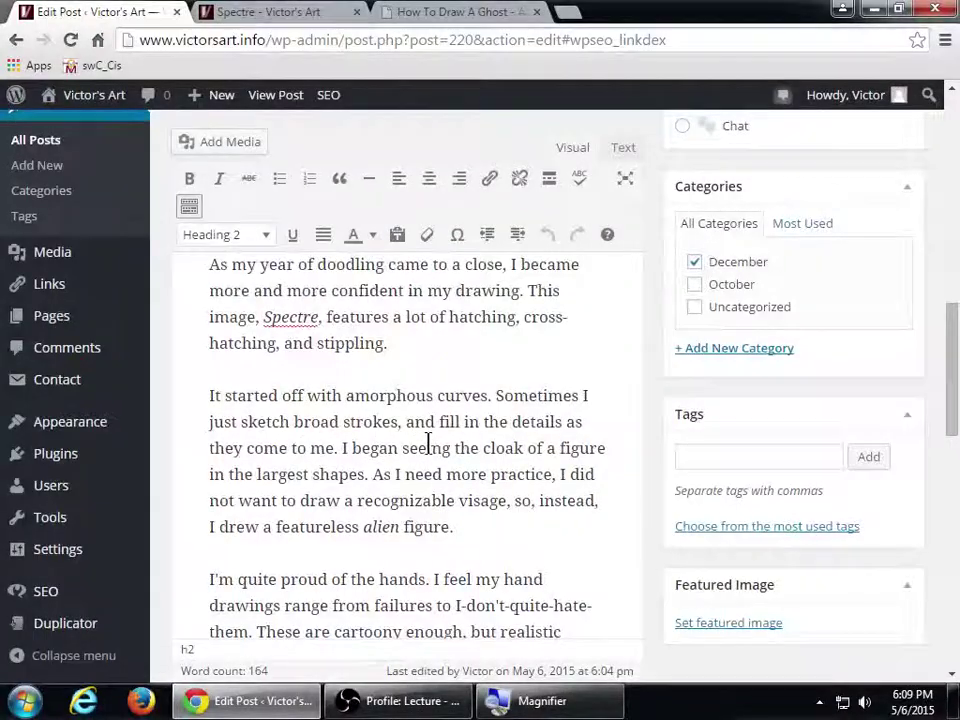
{"action": "scroll", "coordinate": [448, 450], "scroll_direction": "down", "scroll_amount": 2}
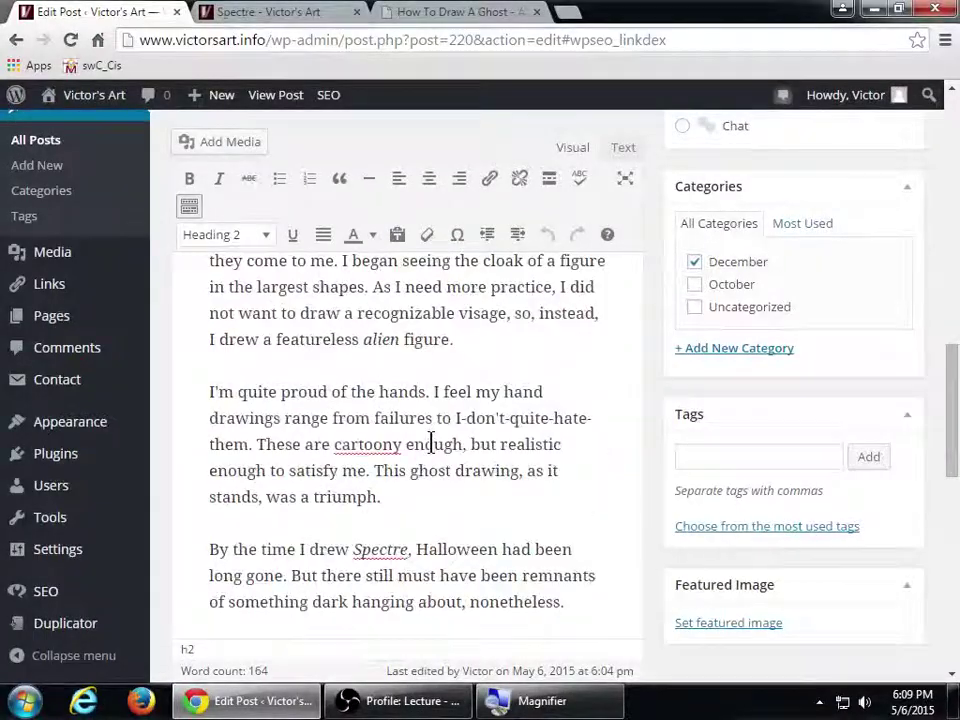
{"action": "scroll", "coordinate": [431, 443], "scroll_direction": "down", "scroll_amount": 3}
{"action": "scroll", "coordinate": [431, 441], "scroll_direction": "up", "scroll_amount": 1}
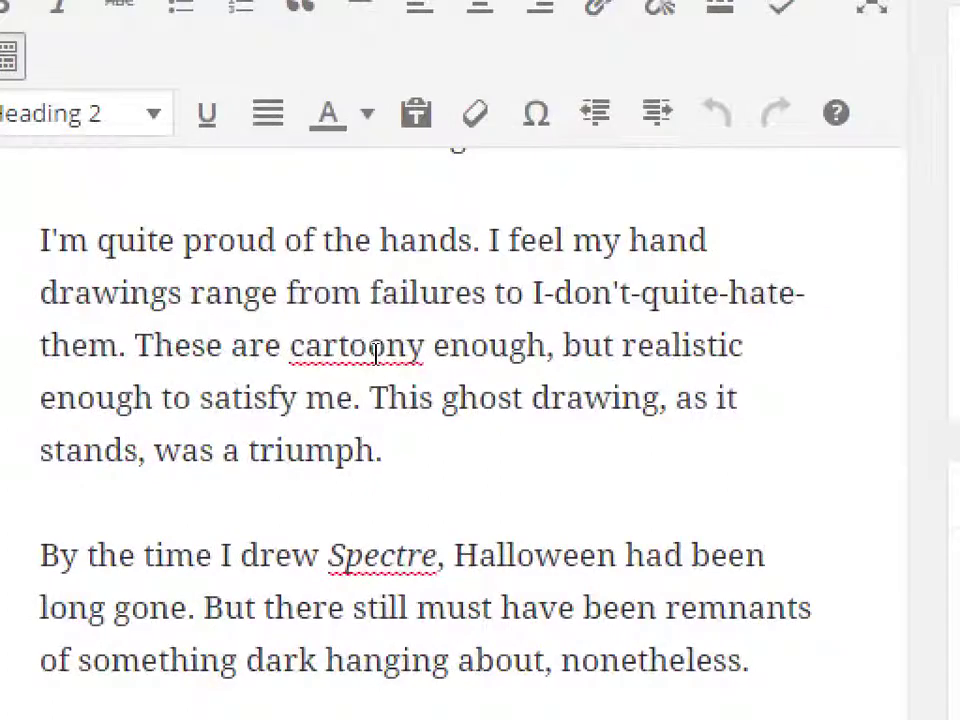
{"action": "left_click", "coordinate": [375, 352]}
{"action": "double_click", "coordinate": [375, 352]}
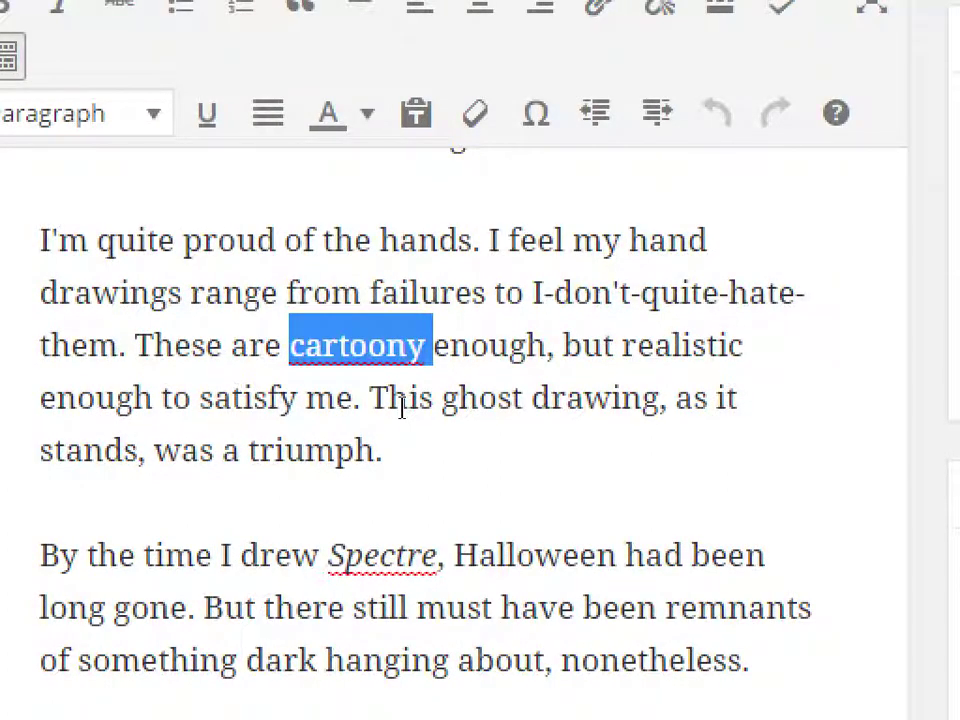
{"action": "key", "text": "shift+Left"}
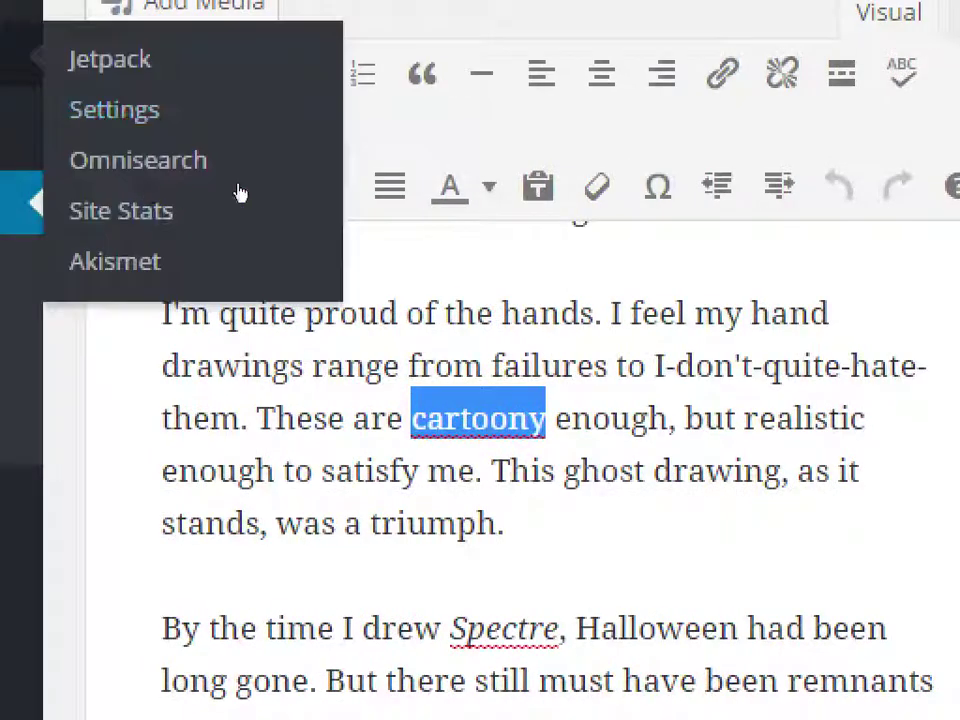
{"action": "key", "text": "ctrl+k"}
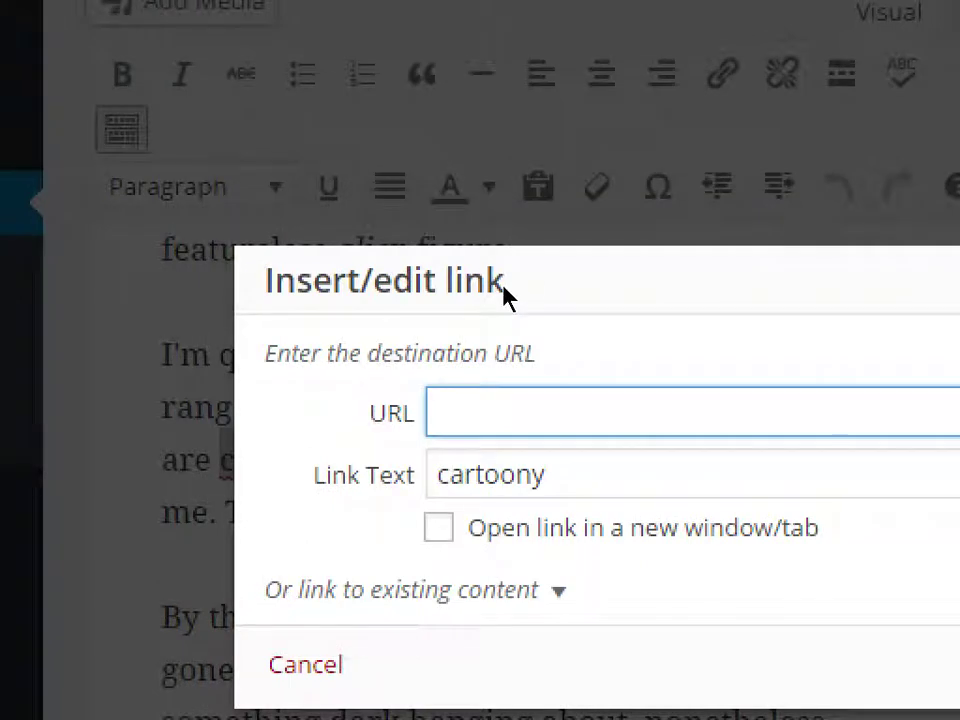
{"action": "key", "text": "ctrl+v"}
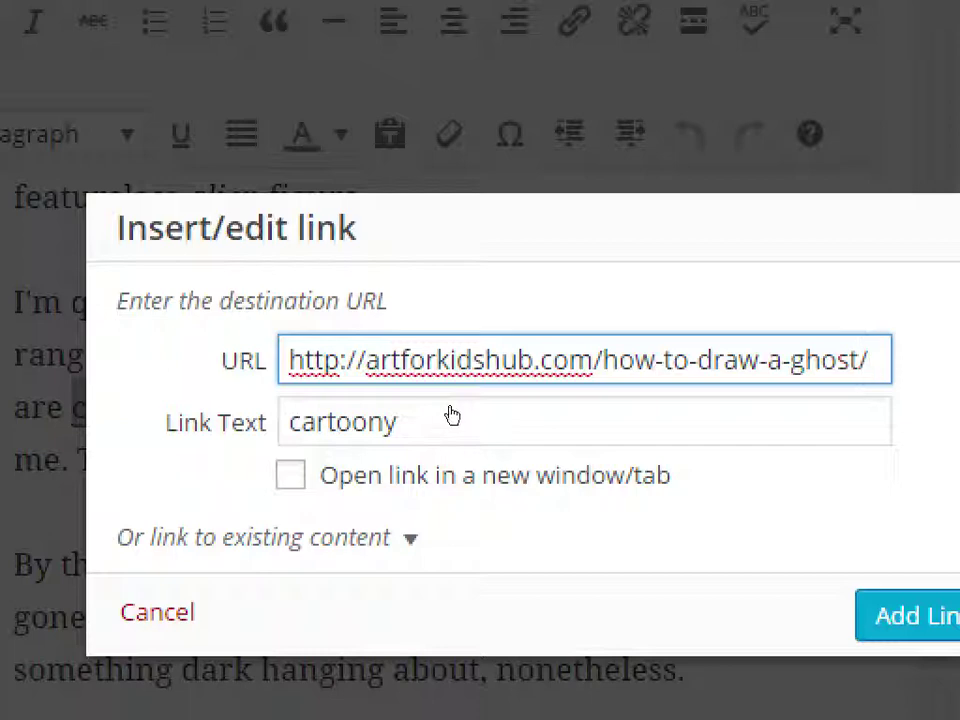
{"action": "key", "text": "Tab"}
{"action": "key", "text": "Tab"}
{"action": "key", "text": "space"}
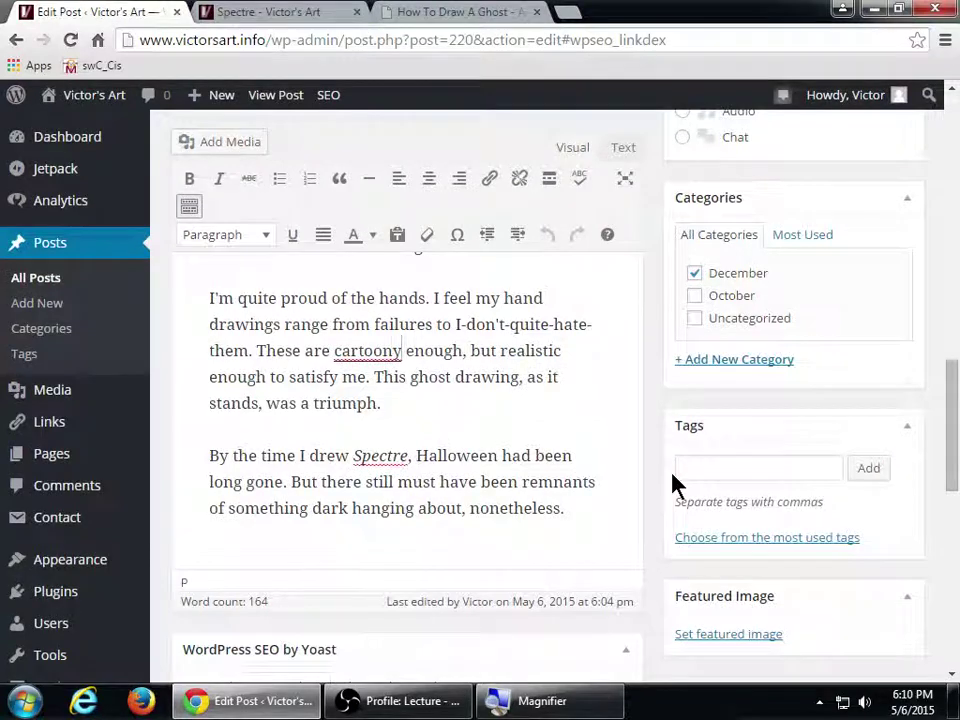
Update the published Spectre post with the new outbound link
{"action": "scroll", "coordinate": [673, 430], "scroll_direction": "up", "scroll_amount": 5}
{"action": "scroll", "coordinate": [677, 440], "scroll_direction": "up", "scroll_amount": 6}
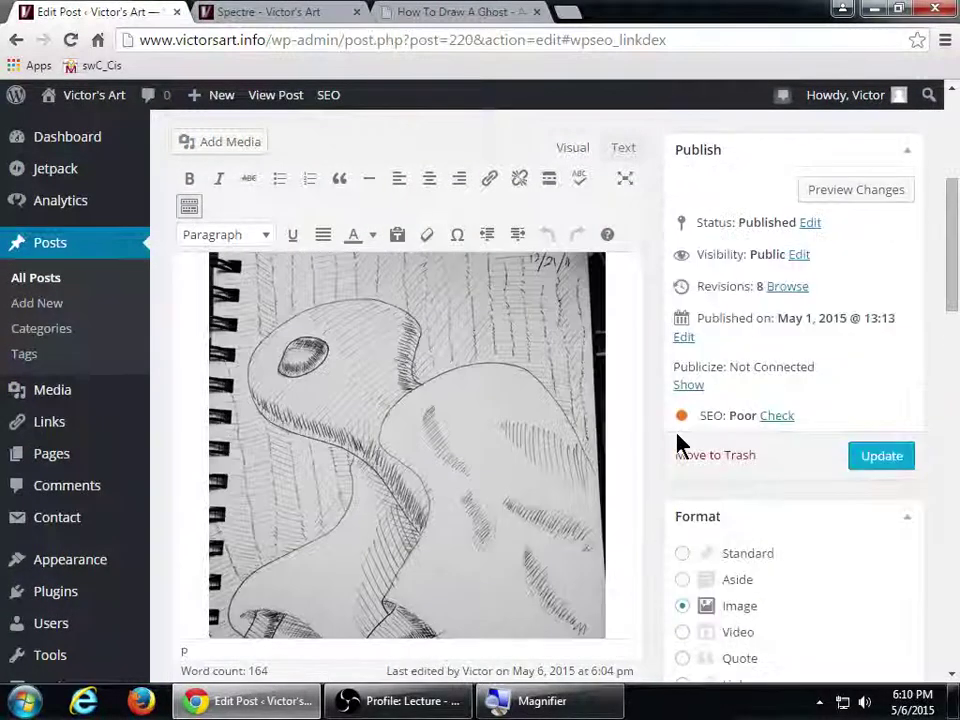
{"action": "left_click", "coordinate": [866, 453]}
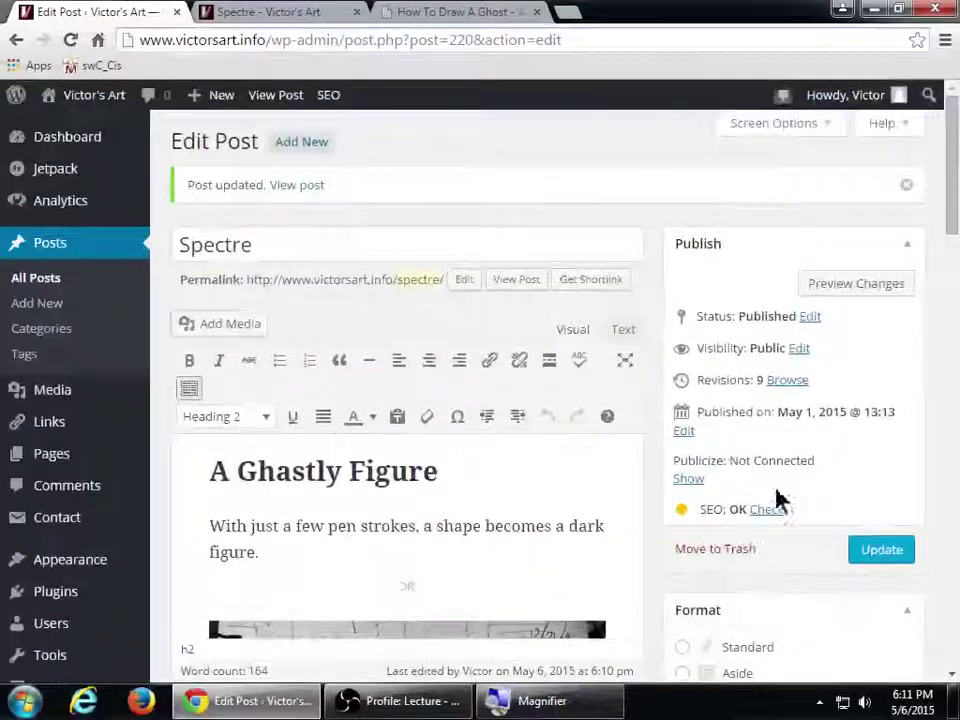
Review the "ghost drawing" focus keyword and its usage in the heading, page title, URL, content and meta description
{"action": "scroll", "coordinate": [778, 514], "scroll_direction": "down", "scroll_amount": 3}
{"action": "scroll", "coordinate": [778, 514], "scroll_direction": "down", "scroll_amount": 10}
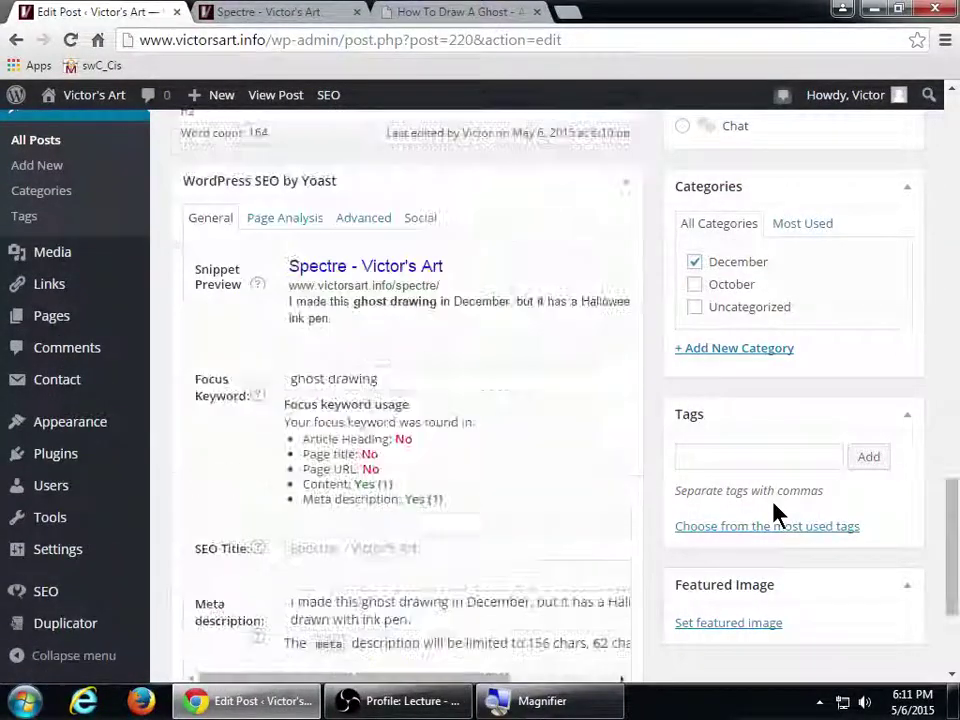
{"action": "left_click_drag", "start_coordinate": [386, 379], "coordinate": [259, 381]}
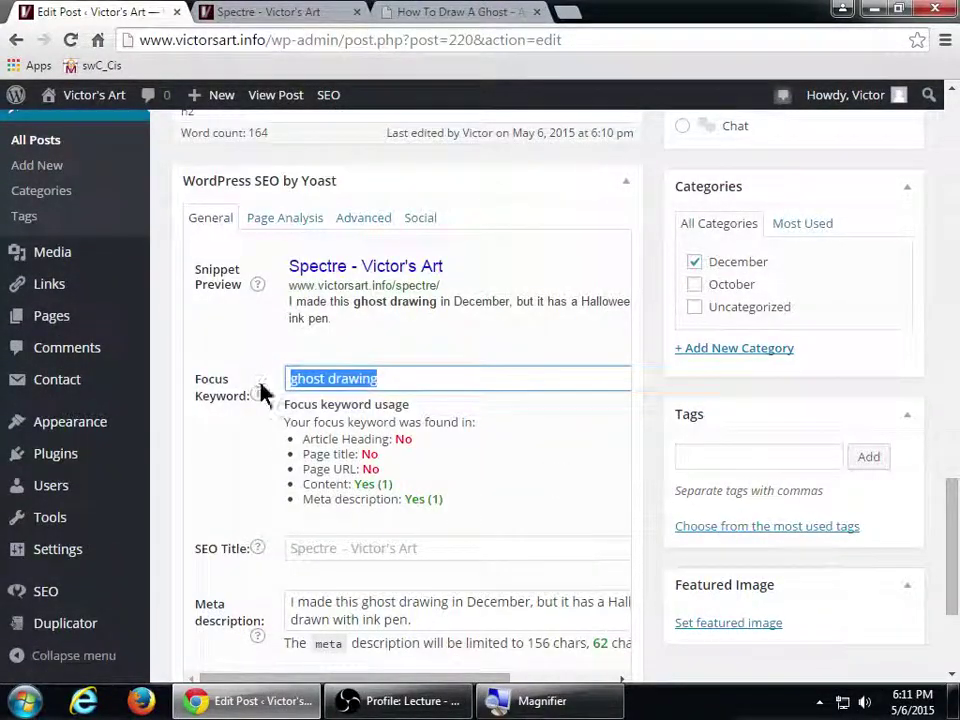
{"action": "scroll", "coordinate": [262, 537], "scroll_direction": "down", "scroll_amount": 1}
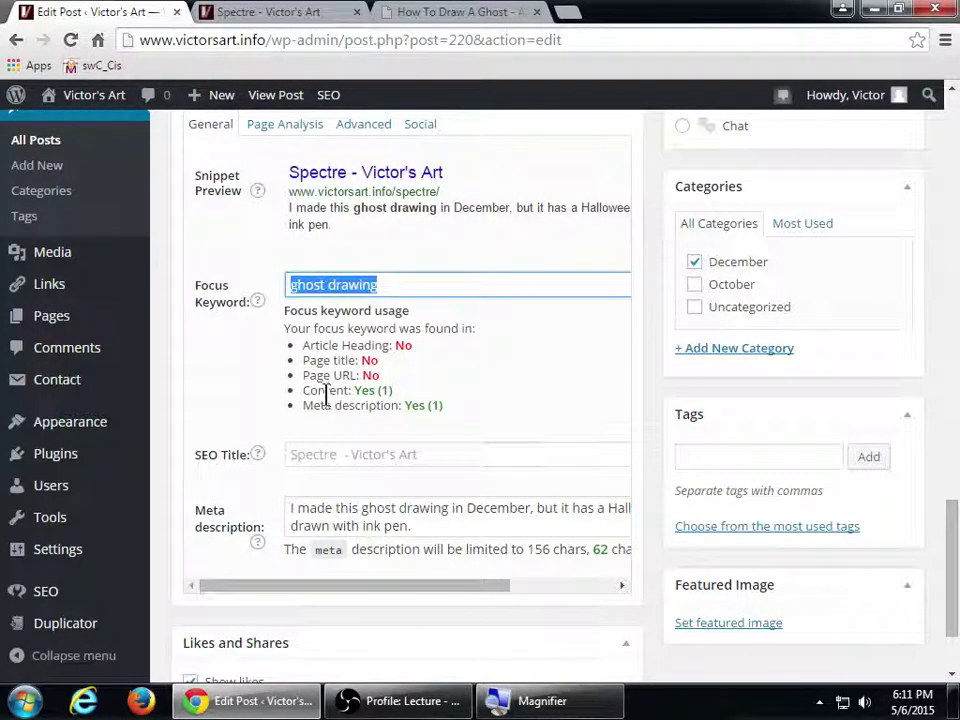
{"action": "left_click_drag", "start_coordinate": [327, 390], "coordinate": [410, 405]}
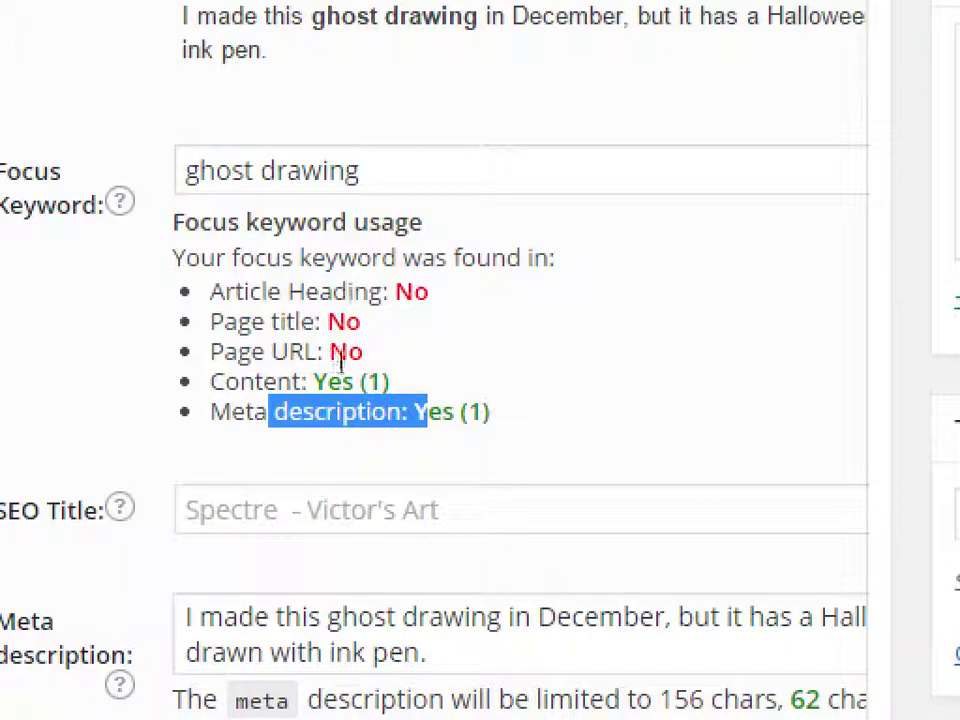
{"action": "left_click", "coordinate": [364, 375]}
{"action": "left_click_drag", "start_coordinate": [284, 291], "coordinate": [354, 369]}
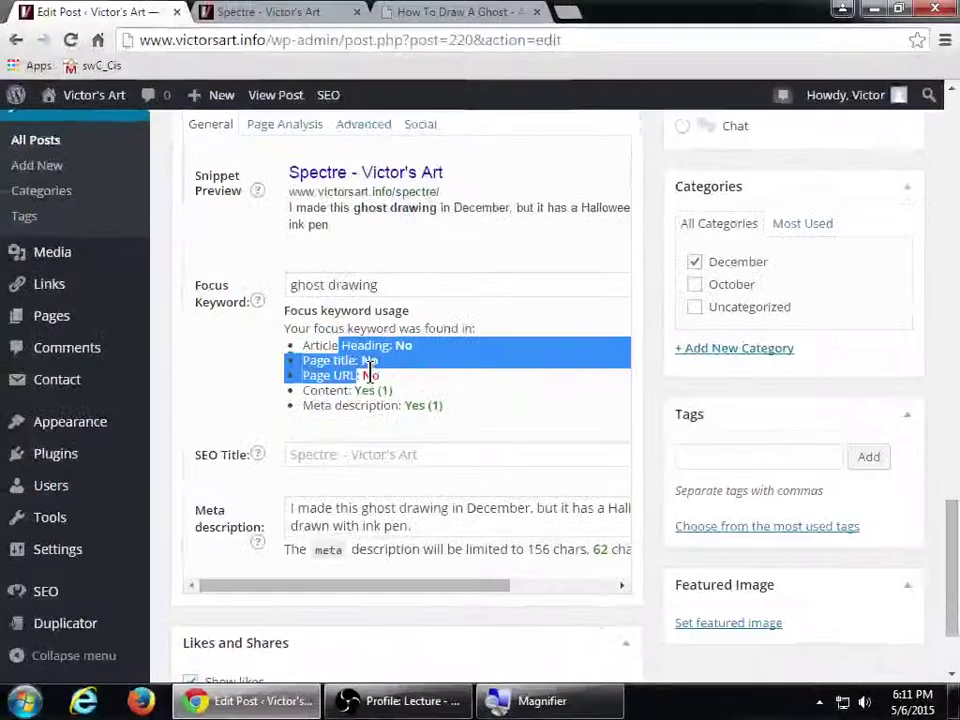
Examine the post's refreshed SEO page analysis, focusing on the outbound link, first-paragraph keyword and meta description checks
{"action": "scroll", "coordinate": [372, 378], "scroll_direction": "up", "scroll_amount": 3}
{"action": "left_click", "coordinate": [288, 220]}
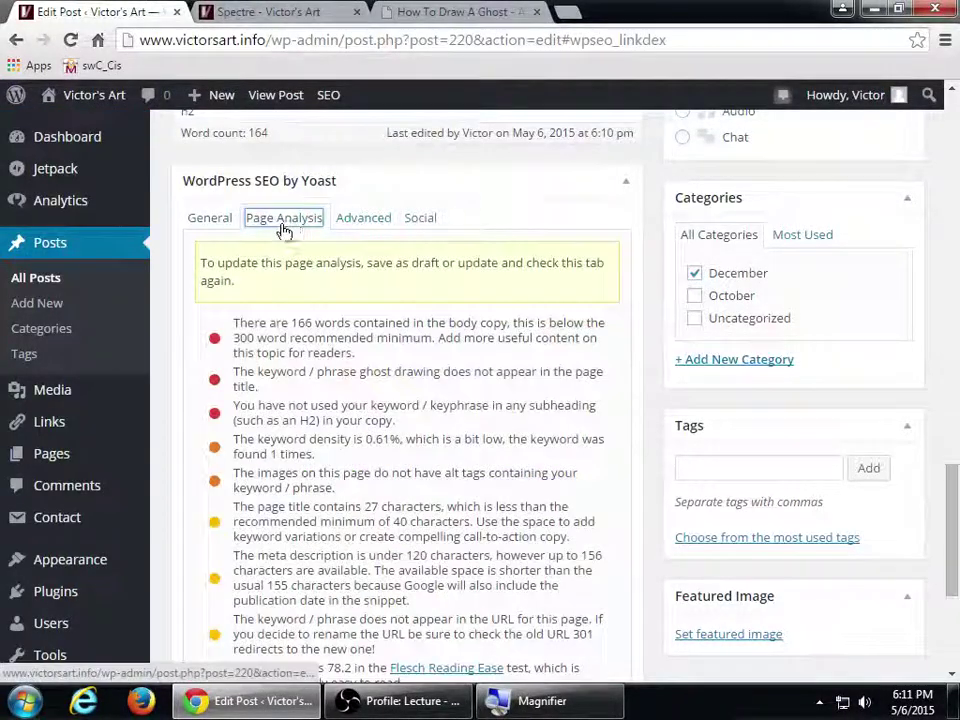
{"action": "scroll", "coordinate": [255, 380], "scroll_direction": "down", "scroll_amount": 3}
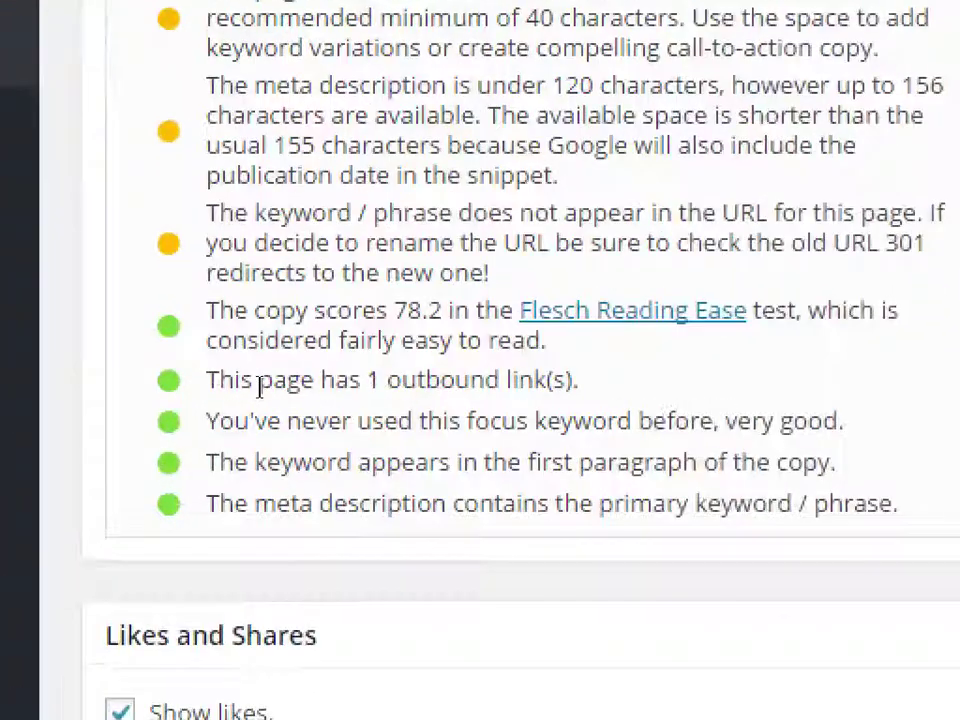
{"action": "left_click_drag", "start_coordinate": [250, 386], "coordinate": [308, 385]}
{"action": "left_click", "coordinate": [236, 380]}
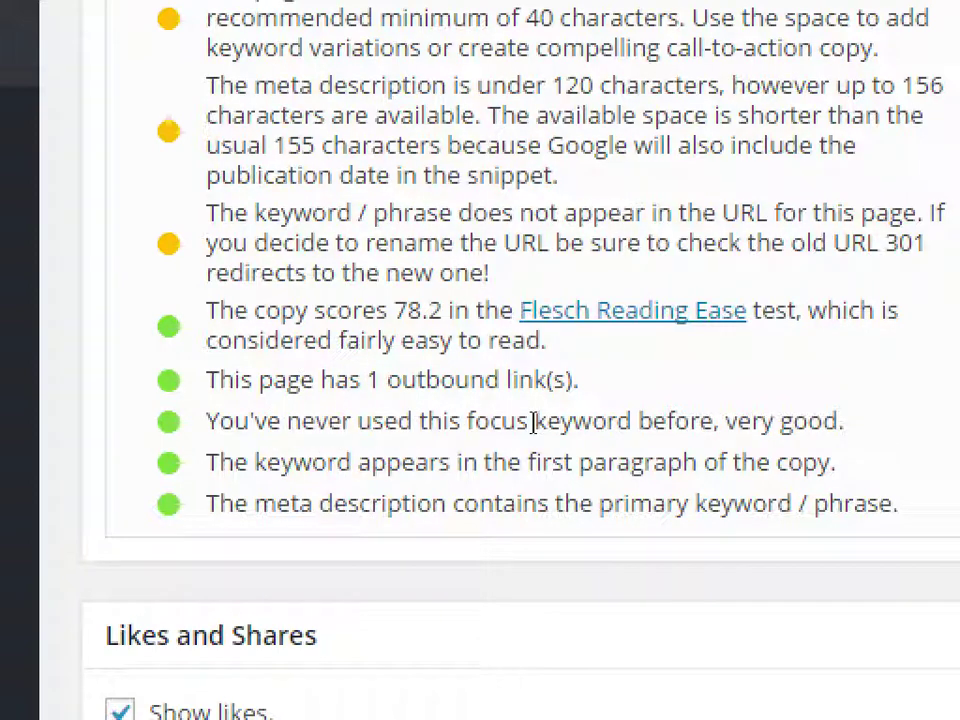
{"action": "left_click_drag", "start_coordinate": [234, 462], "coordinate": [414, 462]}
{"action": "left_click", "coordinate": [414, 435]}
{"action": "left_click_drag", "start_coordinate": [281, 439], "coordinate": [457, 442]}
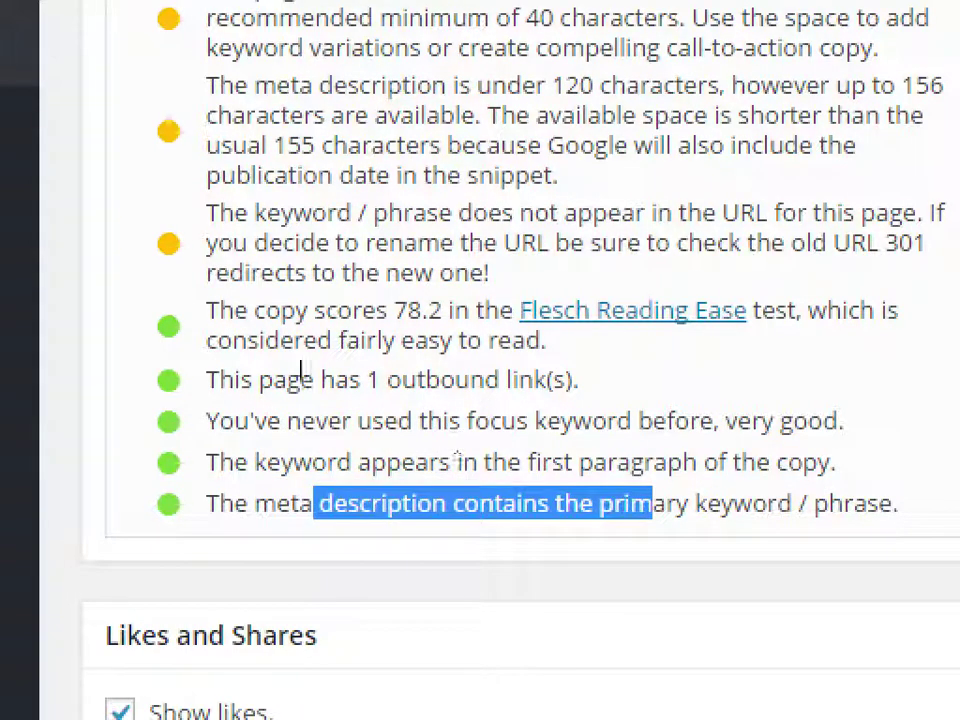
Recheck the general SEO settings and return to the page analysis to examine the note on meta description length
{"action": "scroll", "coordinate": [457, 442], "scroll_direction": "up", "scroll_amount": 5}
{"action": "scroll", "coordinate": [200, 190], "scroll_direction": "up", "scroll_amount": 3}
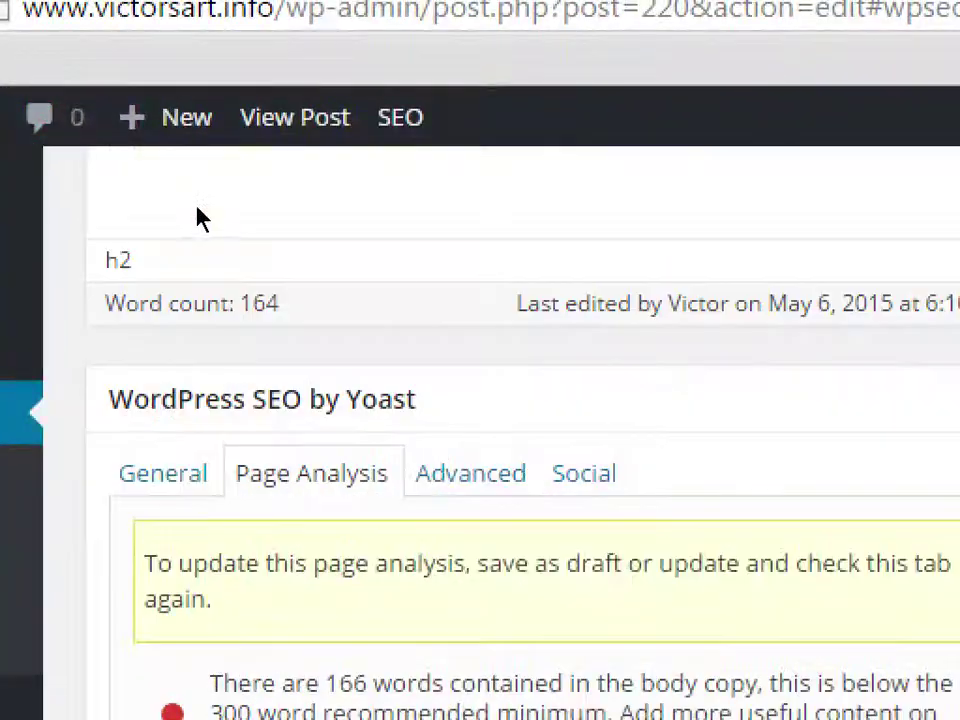
{"action": "left_click", "coordinate": [161, 471]}
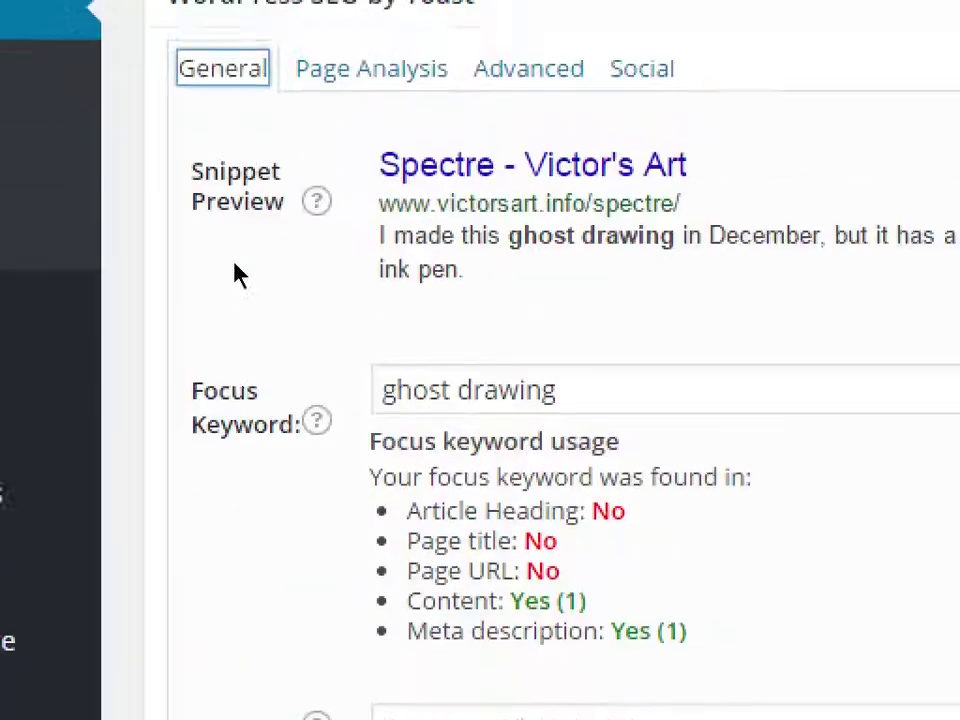
{"action": "key", "text": "Tab"}
{"action": "key", "text": "Return"}
{"action": "scroll", "coordinate": [274, 460], "scroll_direction": "down", "scroll_amount": 3}
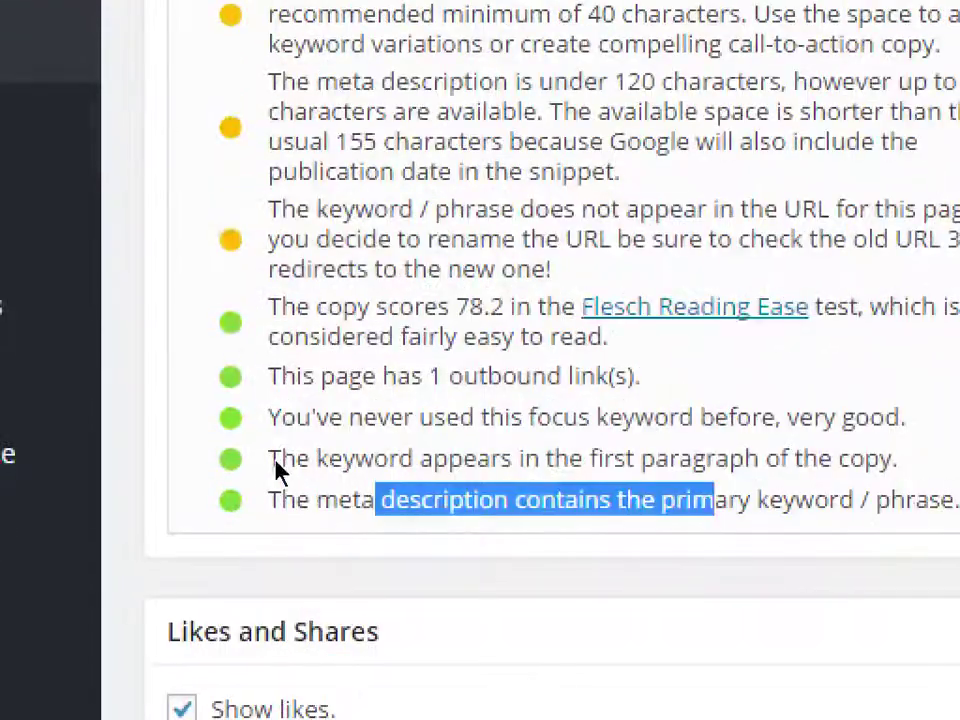
{"action": "scroll", "coordinate": [274, 467], "scroll_direction": "up", "scroll_amount": 1}
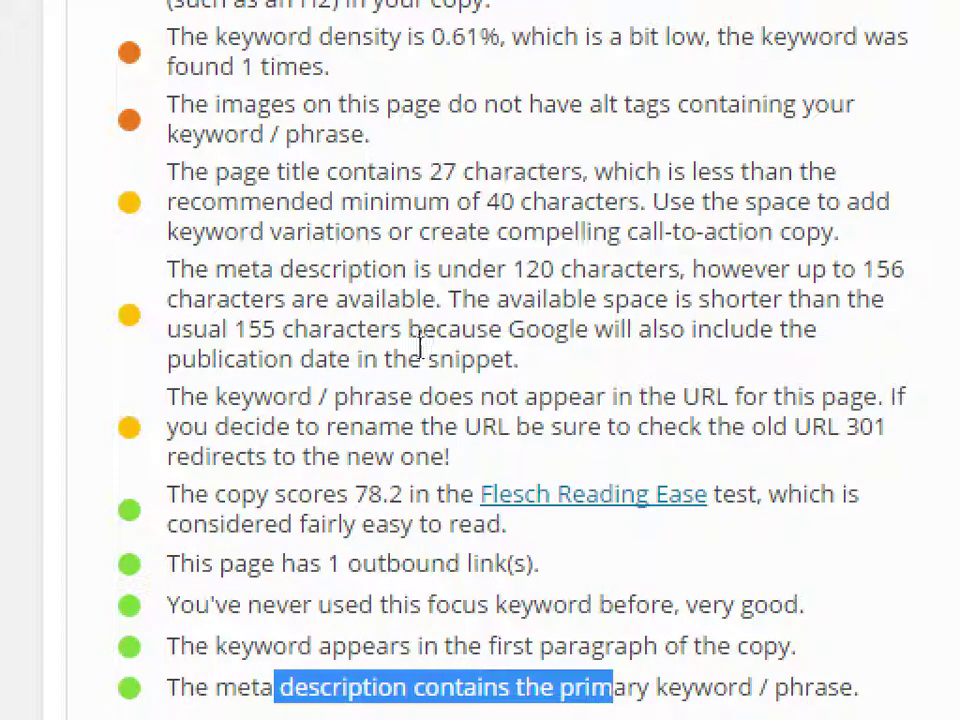
{"action": "left_click_drag", "start_coordinate": [435, 326], "coordinate": [441, 325]}
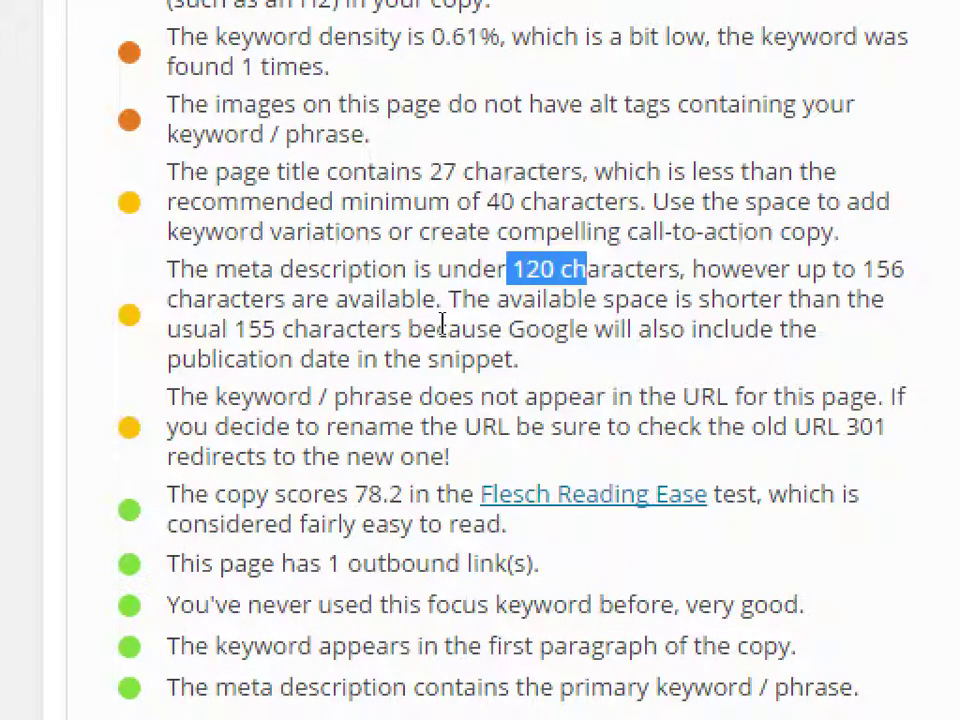
Review the Spectre post's page analysis, its overall SEO rating in the publishing details, and its general SEO settings
{"action": "key", "text": "super+minus"}
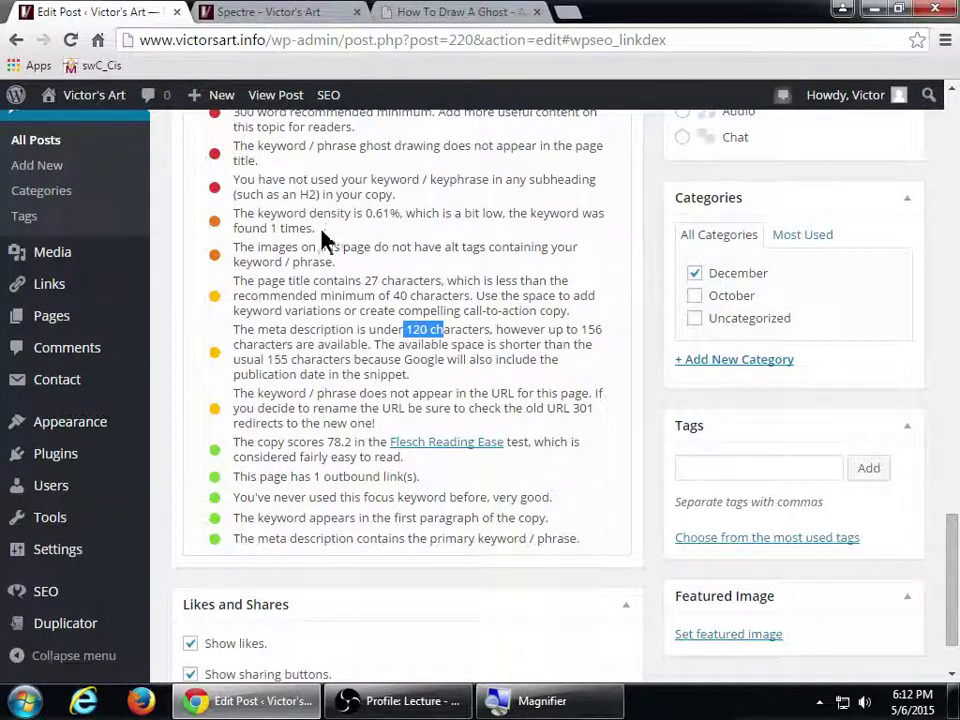
{"action": "scroll", "coordinate": [363, 336], "scroll_direction": "down", "scroll_amount": 2}
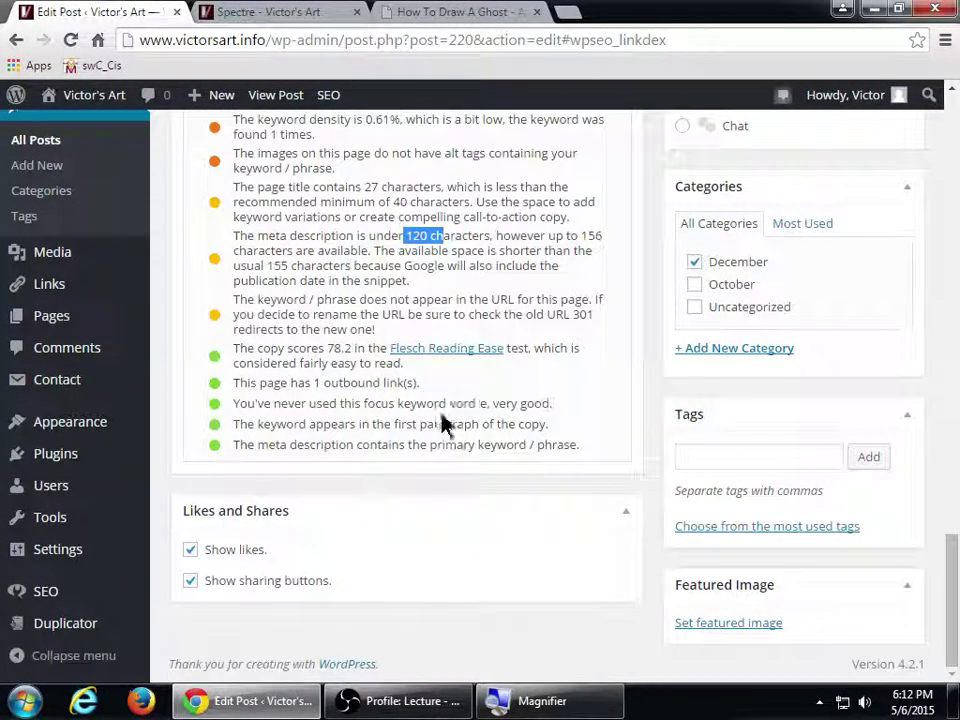
{"action": "scroll", "coordinate": [268, 360], "scroll_direction": "up", "scroll_amount": 5}
{"action": "scroll", "coordinate": [343, 302], "scroll_direction": "up", "scroll_amount": 6}
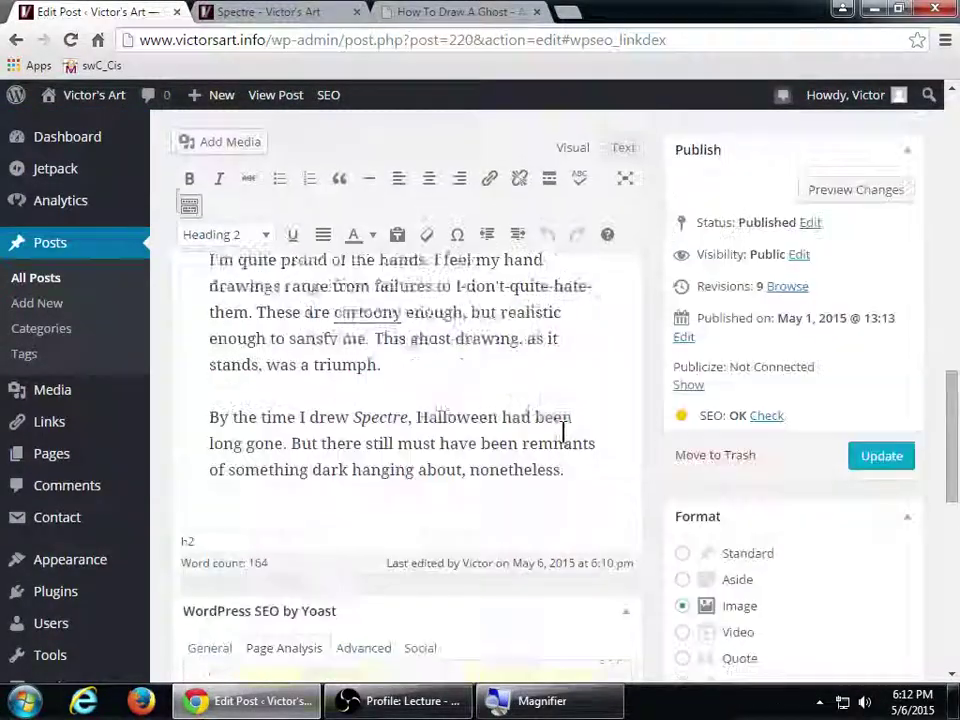
{"action": "double_click", "coordinate": [737, 416]}
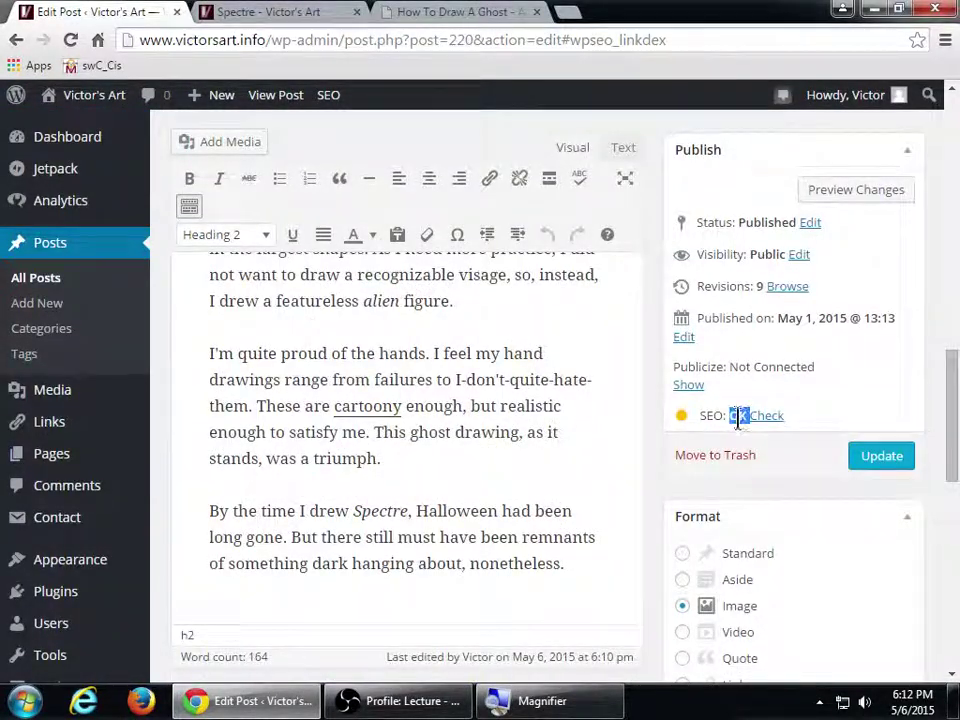
{"action": "left_click", "coordinate": [656, 440]}
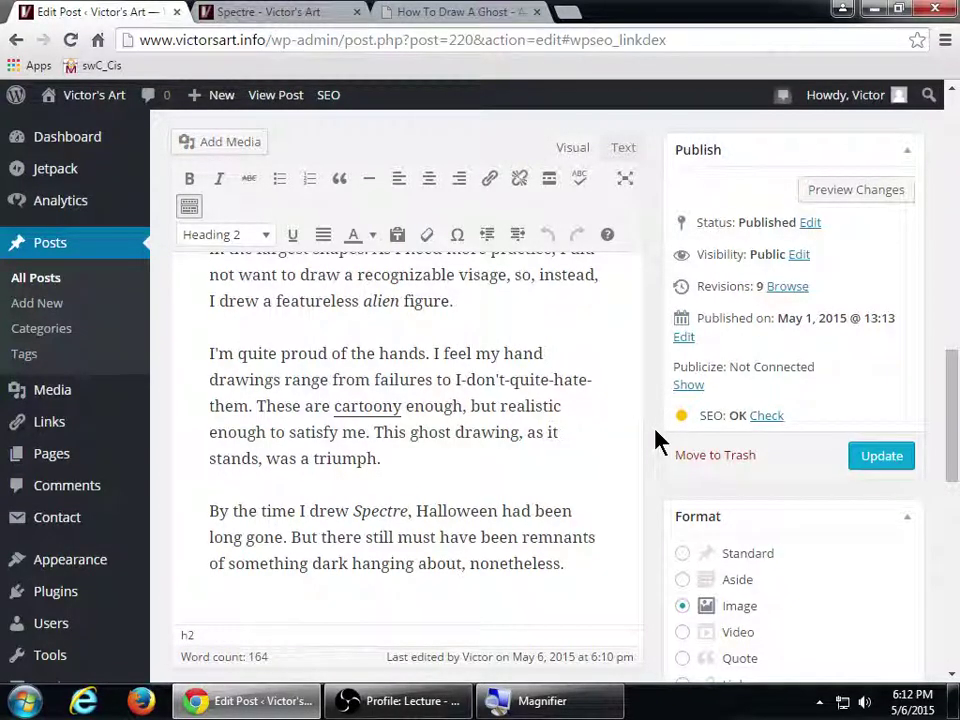
{"action": "scroll", "coordinate": [653, 443], "scroll_direction": "up", "scroll_amount": 2}
{"action": "scroll", "coordinate": [653, 443], "scroll_direction": "up", "scroll_amount": 5}
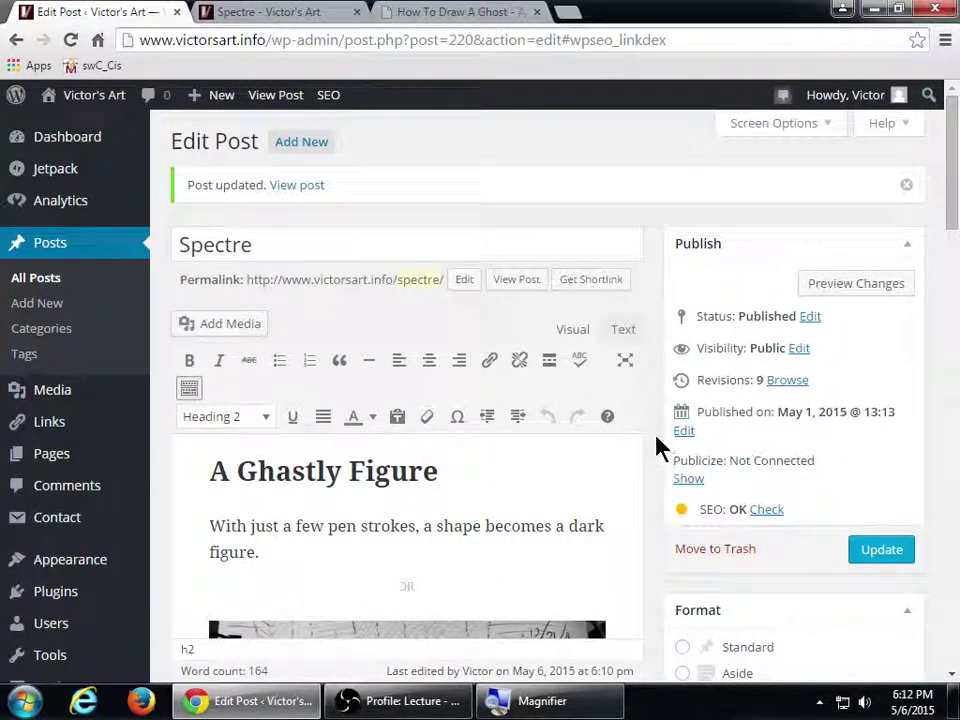
{"action": "scroll", "coordinate": [658, 443], "scroll_direction": "down", "scroll_amount": 7}
{"action": "scroll", "coordinate": [658, 447], "scroll_direction": "down", "scroll_amount": 5}
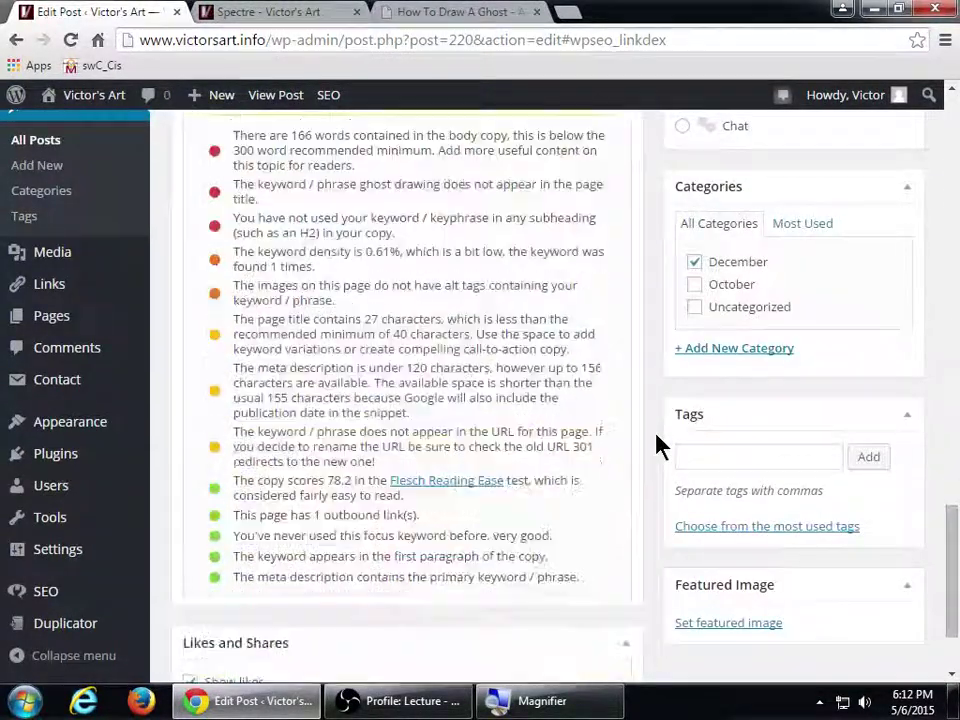
{"action": "left_click", "coordinate": [210, 124]}
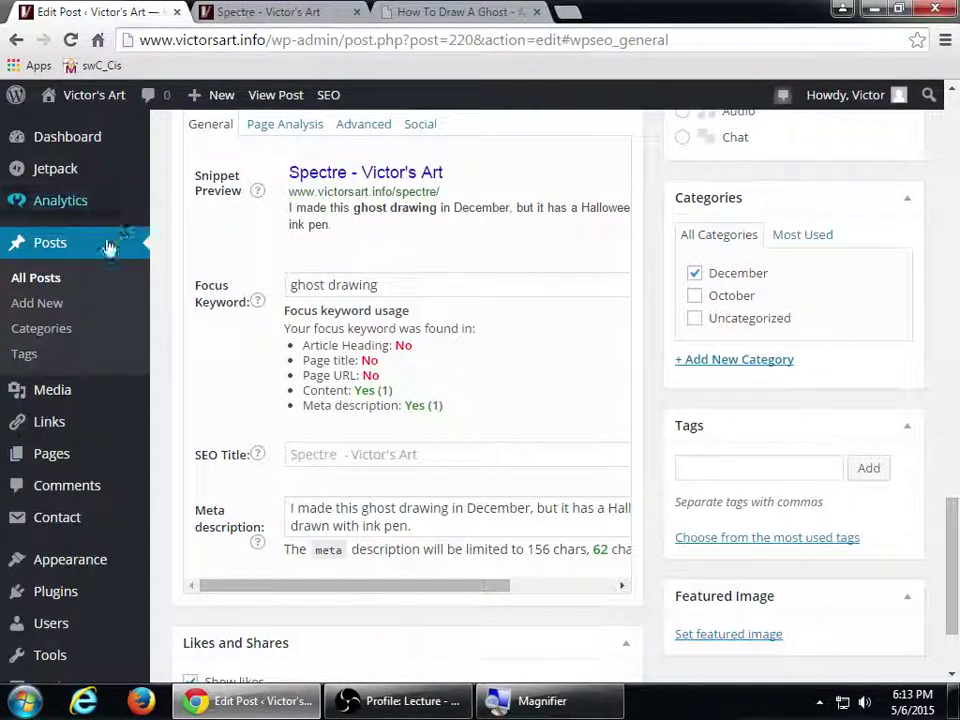
Open the list of all posts and examine the SEO score, SEO title, meta description and focus keyword columns
{"action": "left_click", "coordinate": [40, 278]}
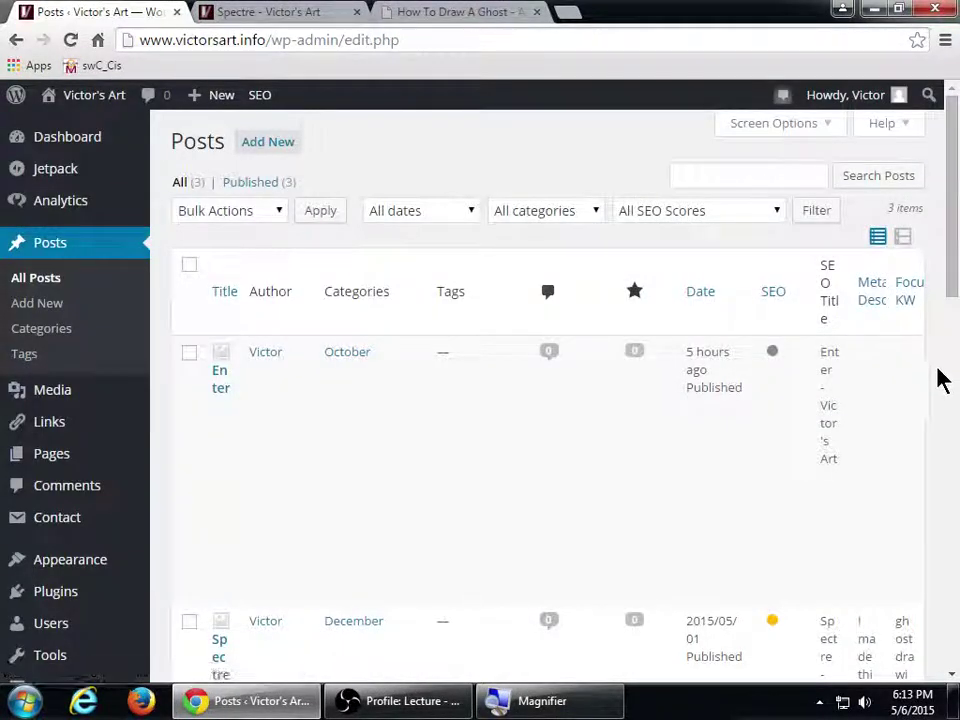
{"action": "scroll", "coordinate": [936, 379], "scroll_direction": "down", "scroll_amount": 2}
{"action": "key", "text": "ctrl+minus"}
{"action": "key", "text": "ctrl+minus"}
{"action": "key", "text": "ctrl+minus"}
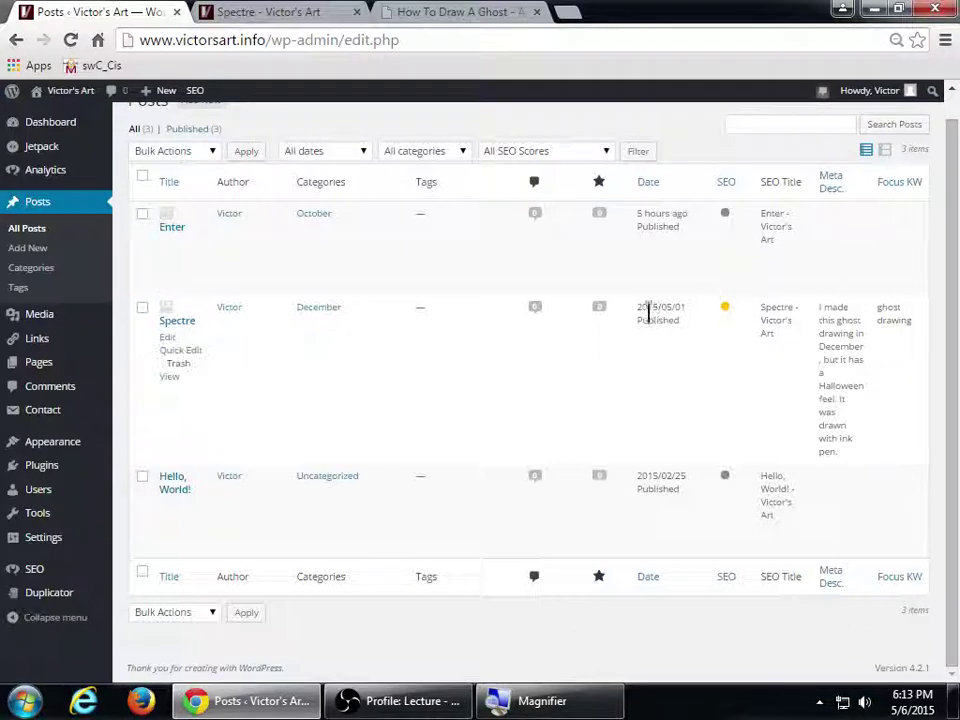
Reopen the Spectre post for editing and recheck its general SEO settings and page analysis
{"action": "left_click", "coordinate": [168, 337]}
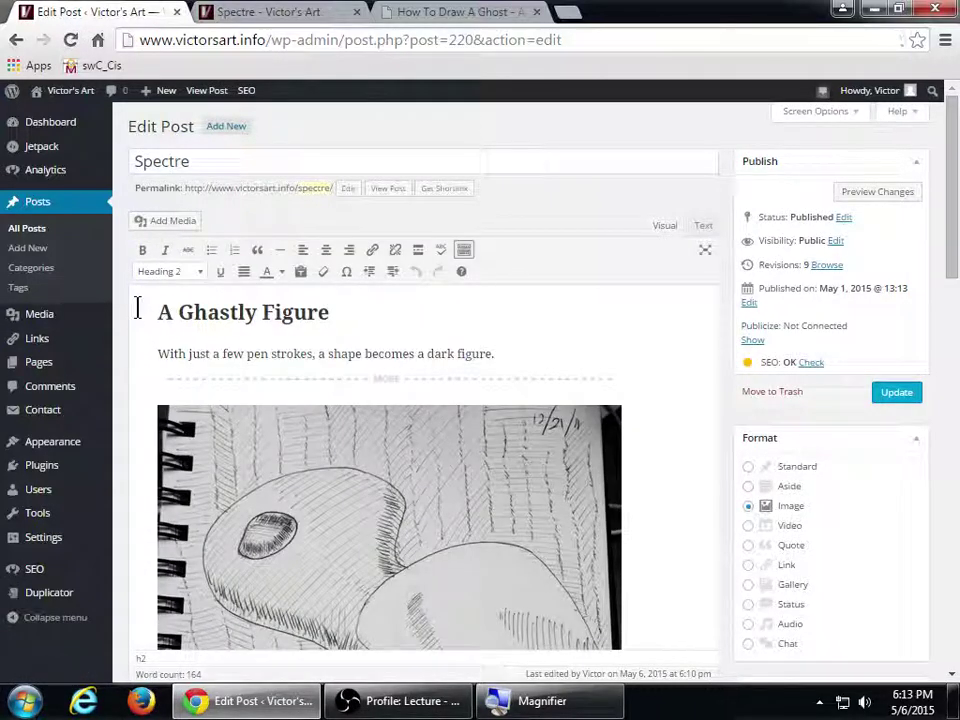
{"action": "key", "text": "ctrl+0"}
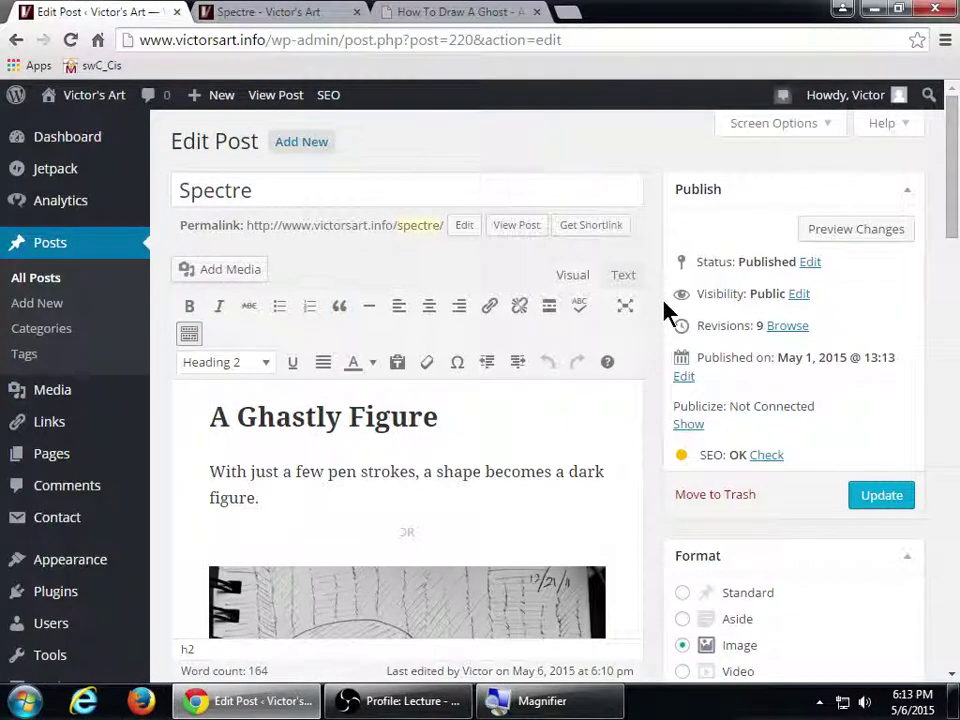
{"action": "scroll", "coordinate": [668, 312], "scroll_direction": "down", "scroll_amount": 7}
{"action": "scroll", "coordinate": [668, 312], "scroll_direction": "down", "scroll_amount": 5}
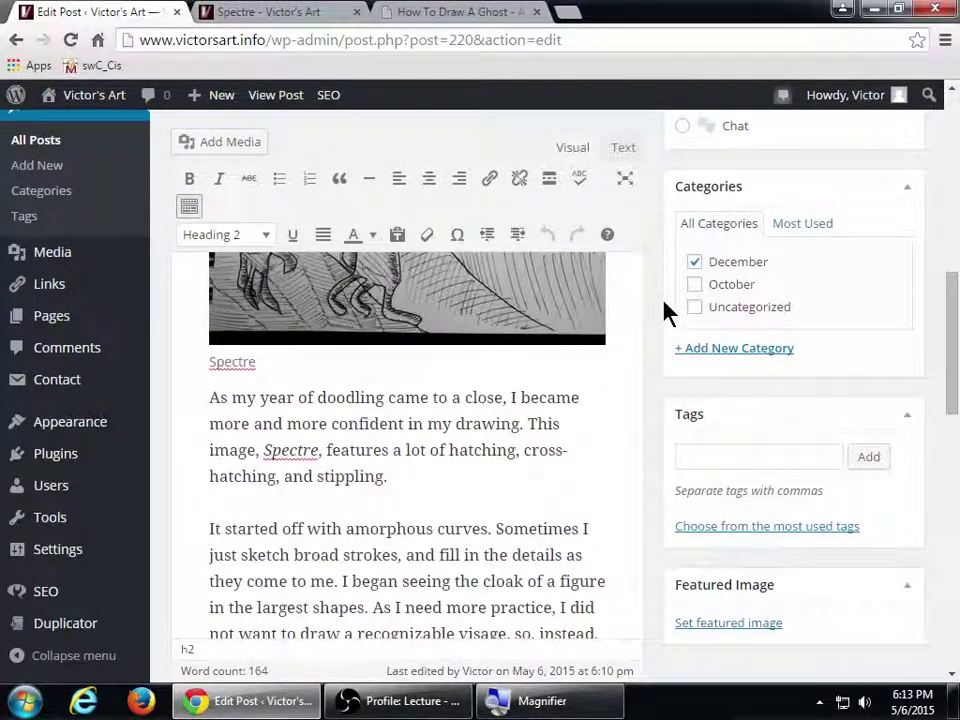
{"action": "scroll", "coordinate": [668, 312], "scroll_direction": "down", "scroll_amount": 2}
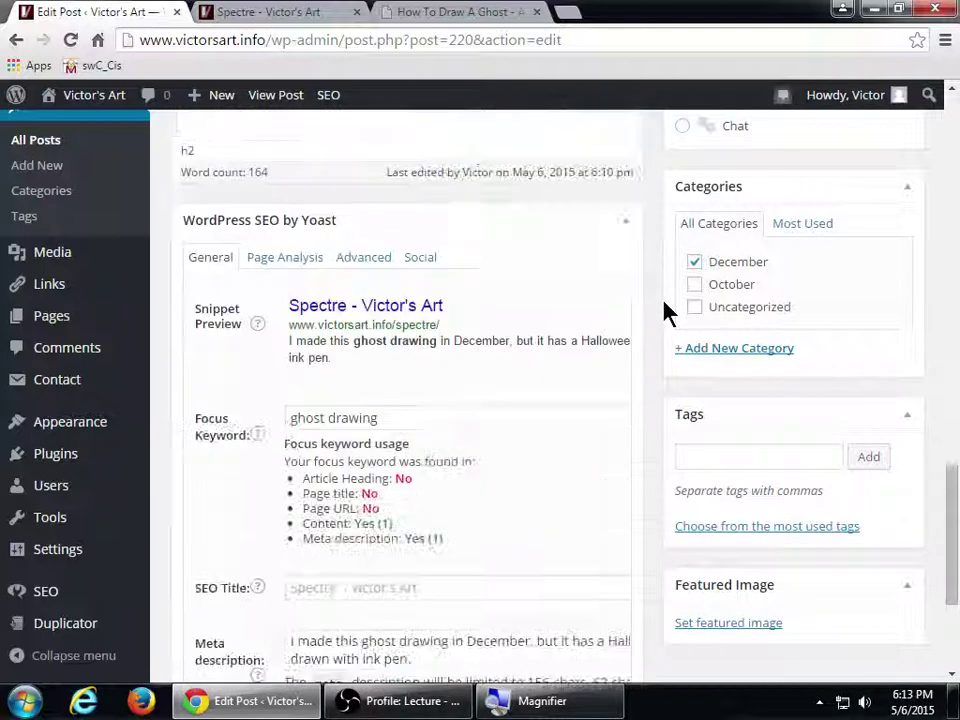
{"action": "left_click", "coordinate": [207, 262]}
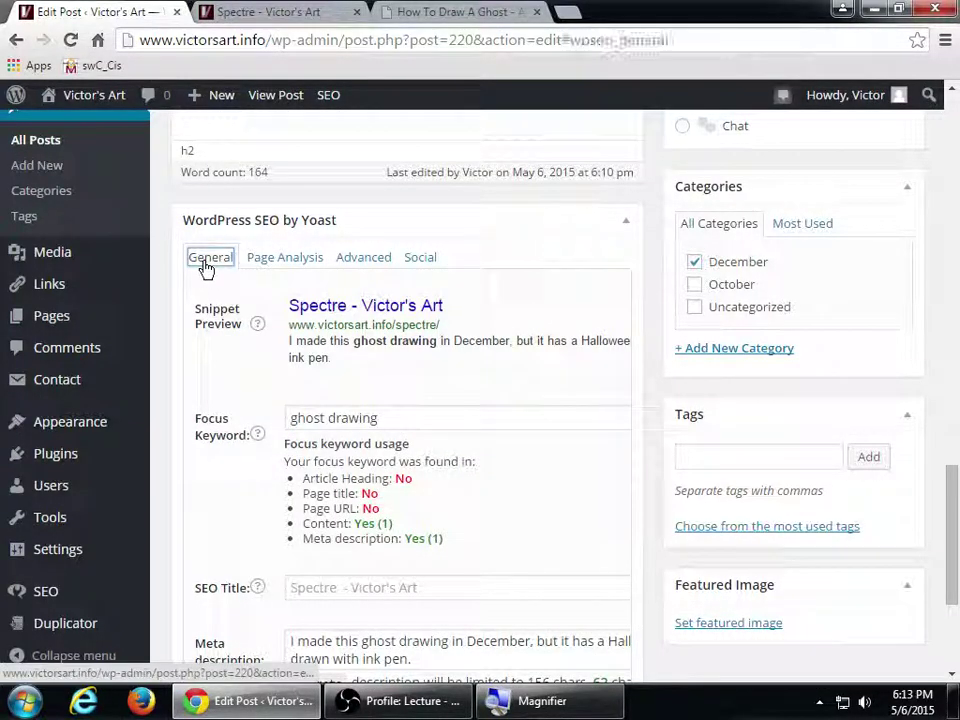
{"action": "left_click", "coordinate": [285, 265]}
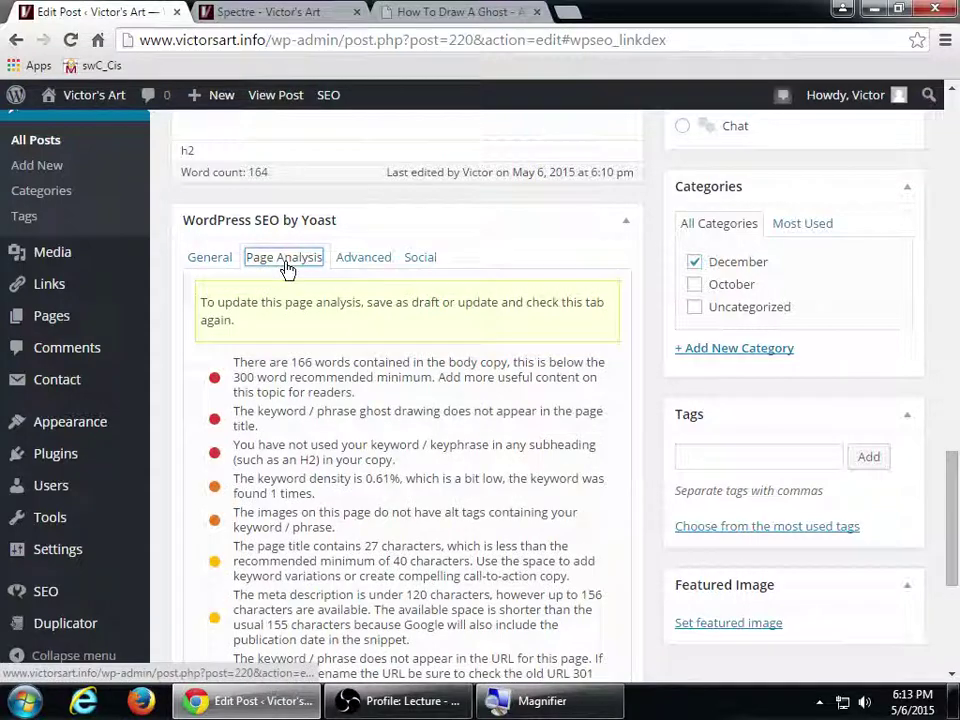
Examine the post's advanced SEO settings, including meta robots, sitemap priority, canonical URL and 301 redirect
{"action": "left_click", "coordinate": [358, 264]}
{"action": "scroll", "coordinate": [605, 390], "scroll_direction": "down", "scroll_amount": 5}
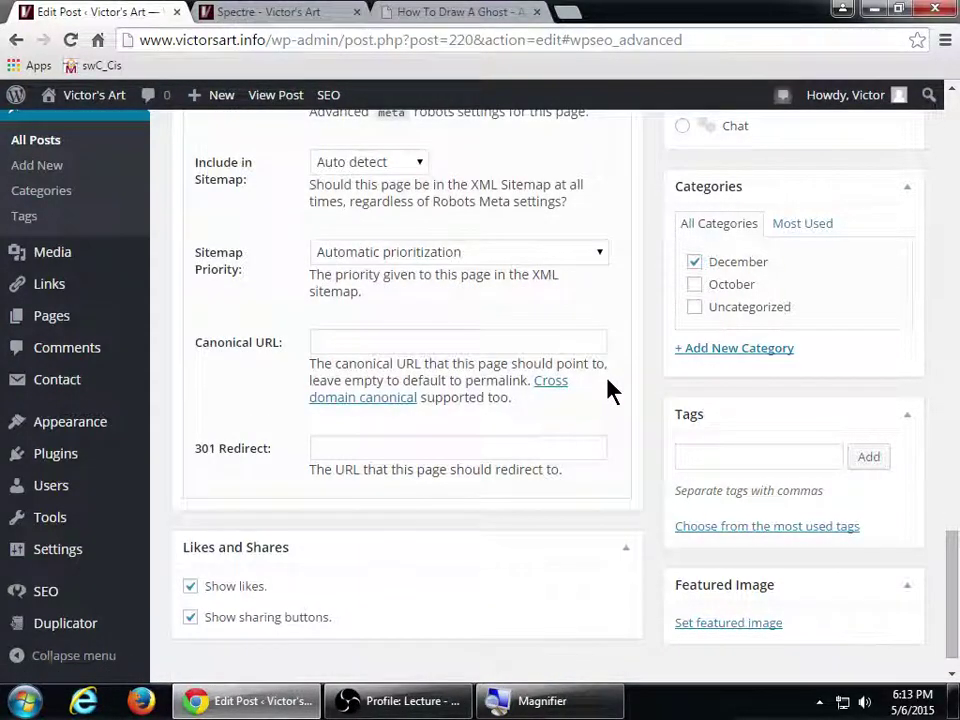
{"action": "scroll", "coordinate": [606, 390], "scroll_direction": "up", "scroll_amount": 5}
{"action": "scroll", "coordinate": [612, 390], "scroll_direction": "up", "scroll_amount": 1}
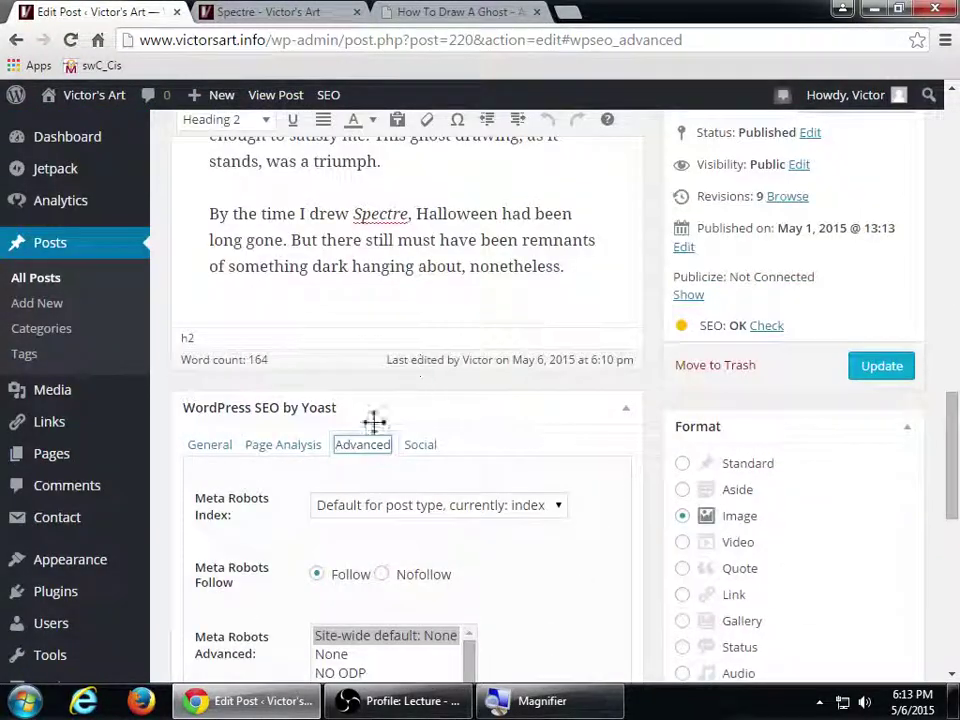
Examine the post's social SEO settings for the Facebook title, description and image
{"action": "left_click", "coordinate": [416, 446]}
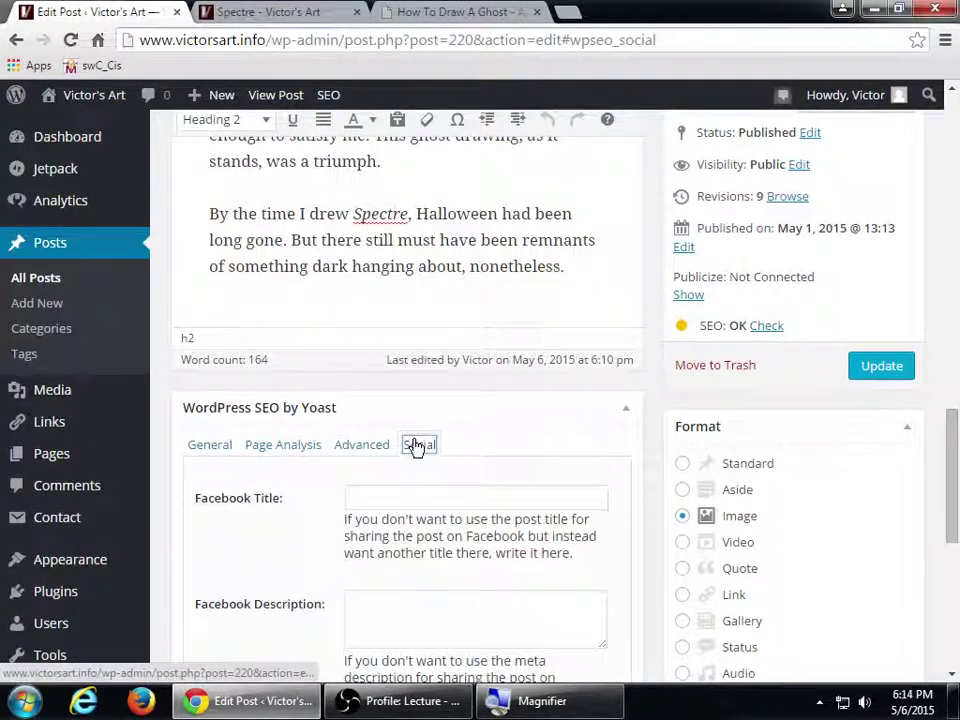
{"action": "scroll", "coordinate": [489, 456], "scroll_direction": "down", "scroll_amount": 3}
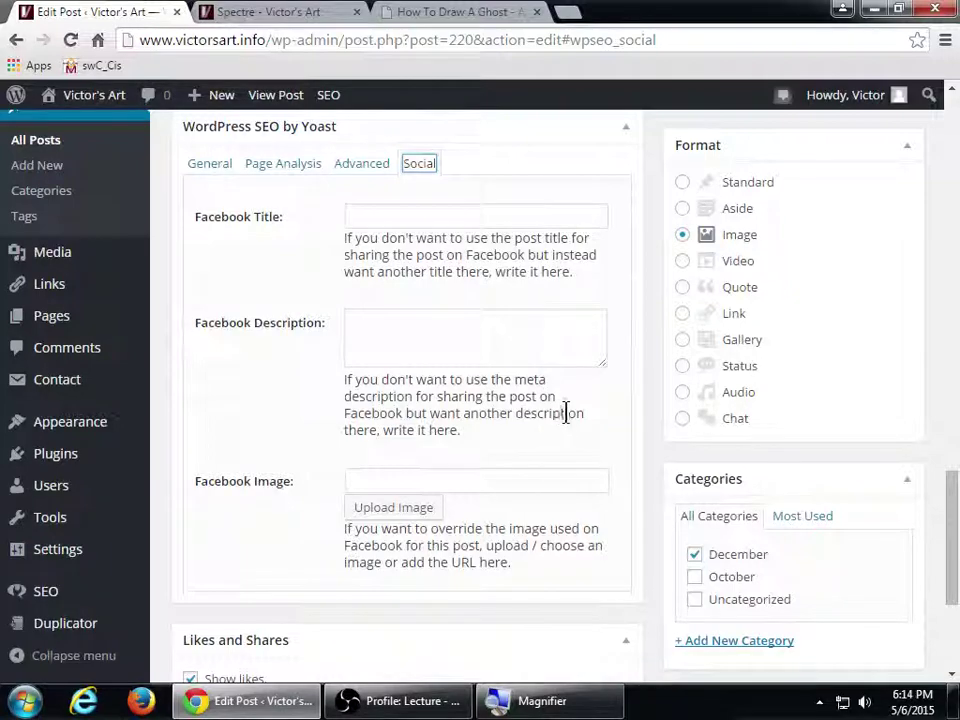
{"action": "key", "text": "super+plus"}
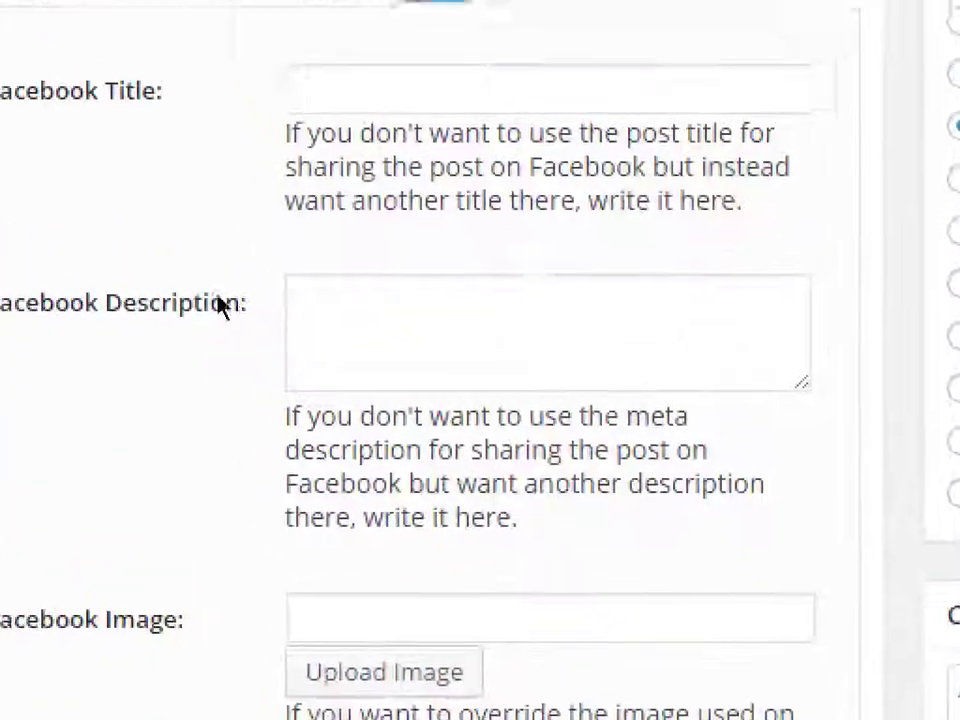
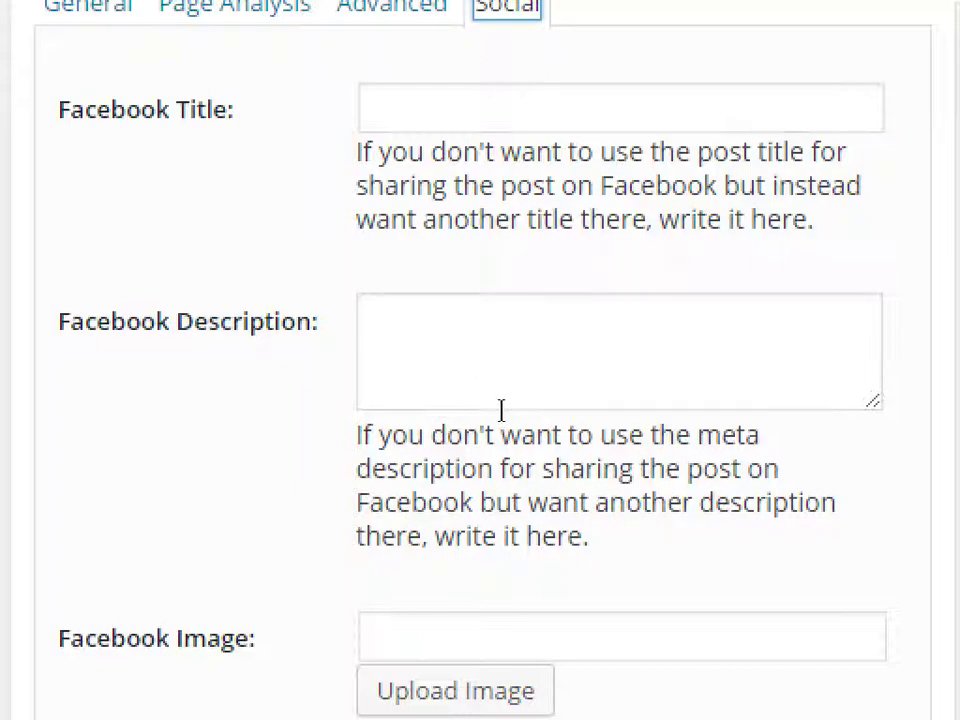
{"action": "scroll", "coordinate": [335, 405], "scroll_direction": "down", "scroll_amount": 4}
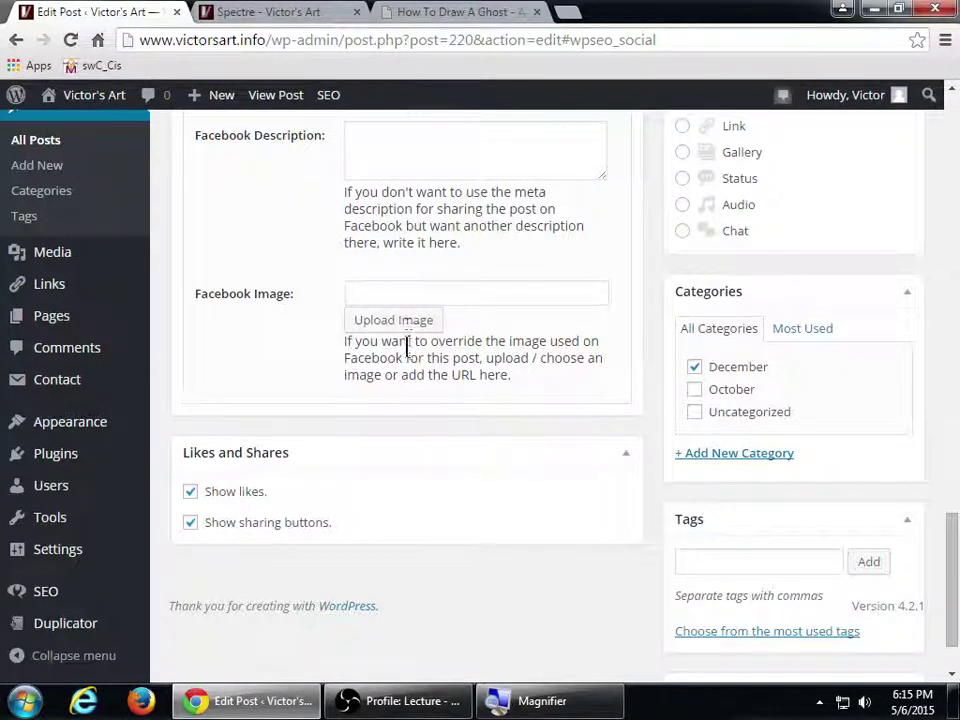
{"action": "scroll", "coordinate": [516, 415], "scroll_direction": "down", "scroll_amount": 1}
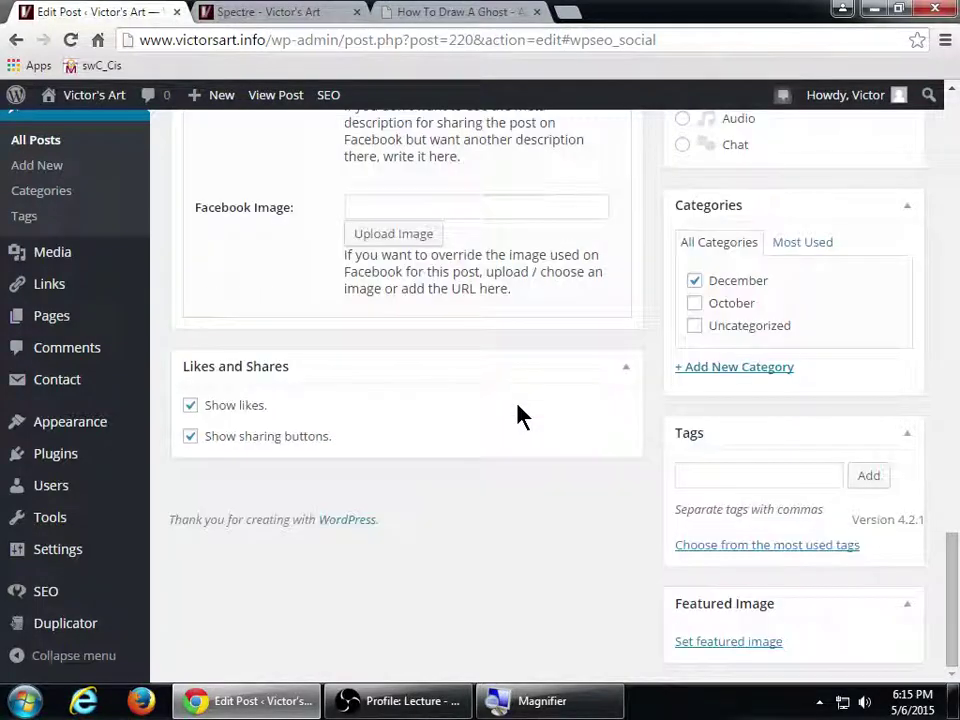
Go to the list of all pages and open the "My art, for you" front page for editing
{"action": "scroll", "coordinate": [517, 410], "scroll_direction": "up", "scroll_amount": 9}
{"action": "scroll", "coordinate": [516, 403], "scroll_direction": "up", "scroll_amount": 5}
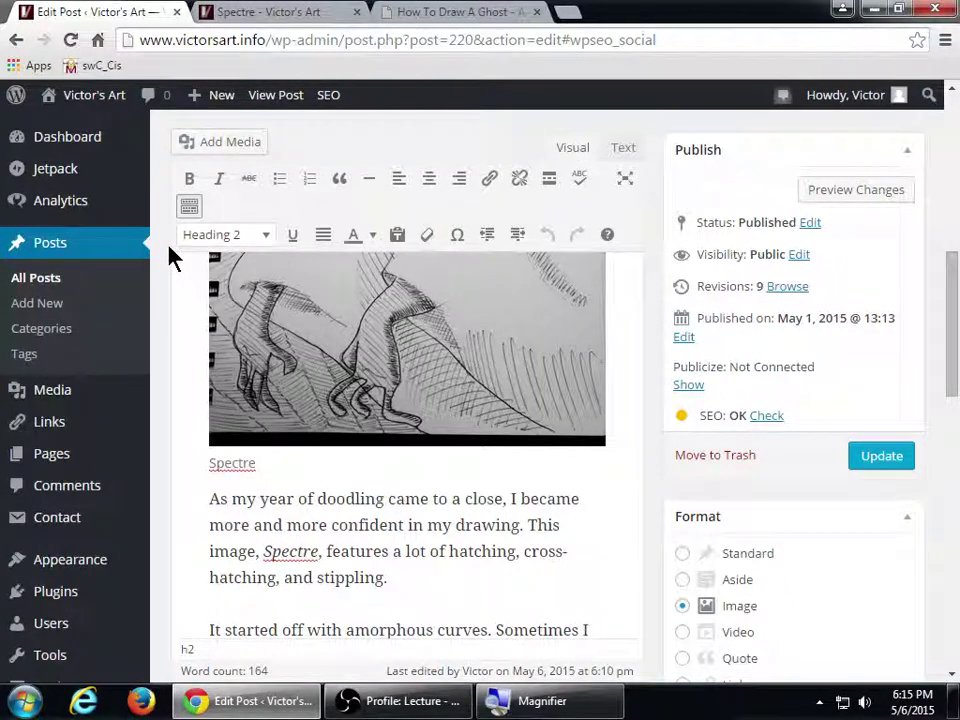
{"action": "scroll", "coordinate": [75, 372], "scroll_direction": "up", "scroll_amount": 1}
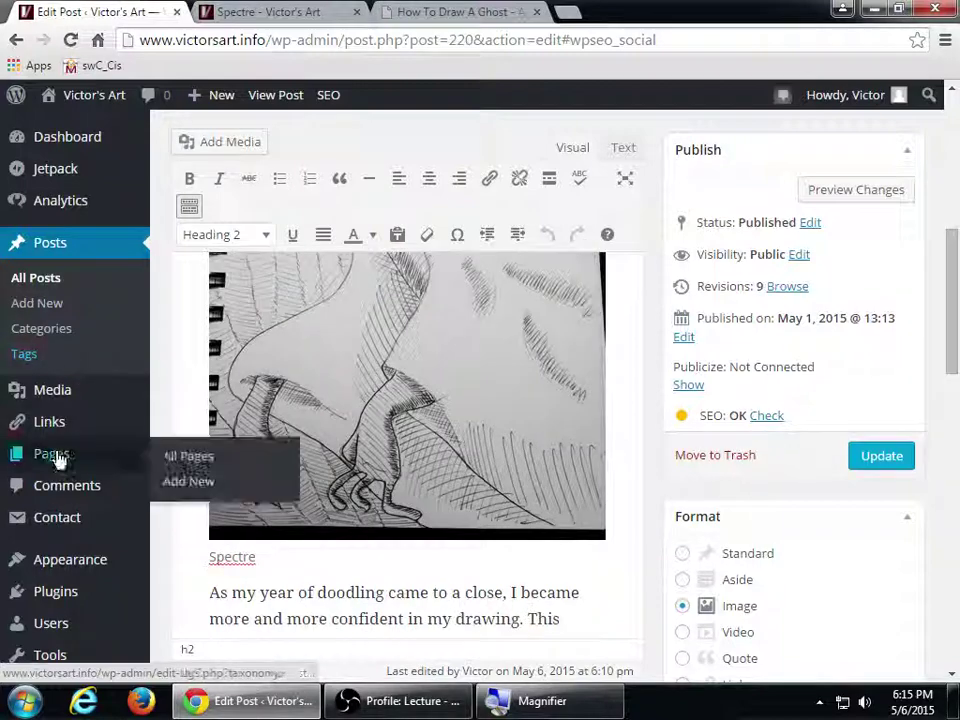
{"action": "left_click", "coordinate": [56, 455]}
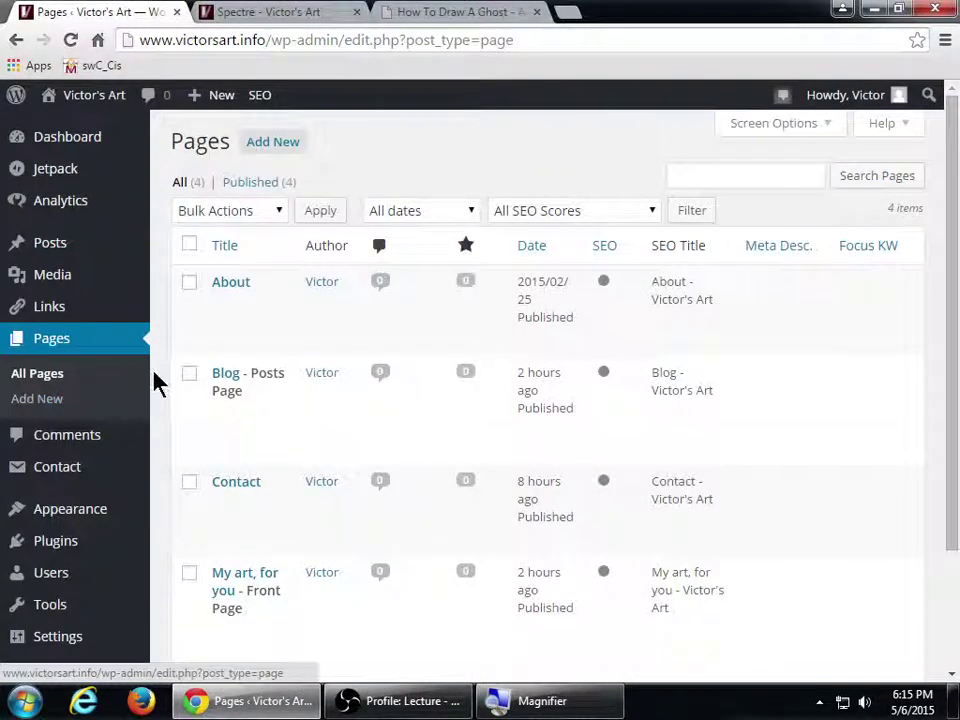
{"action": "scroll", "coordinate": [157, 381], "scroll_direction": "down", "scroll_amount": 1}
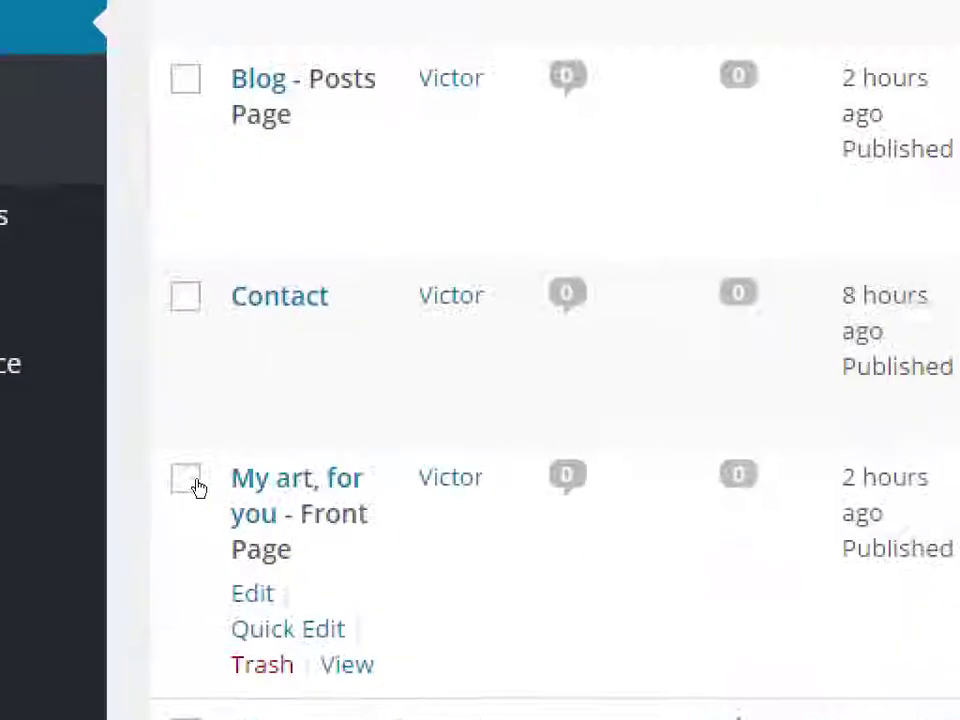
{"action": "double_click", "coordinate": [262, 496]}
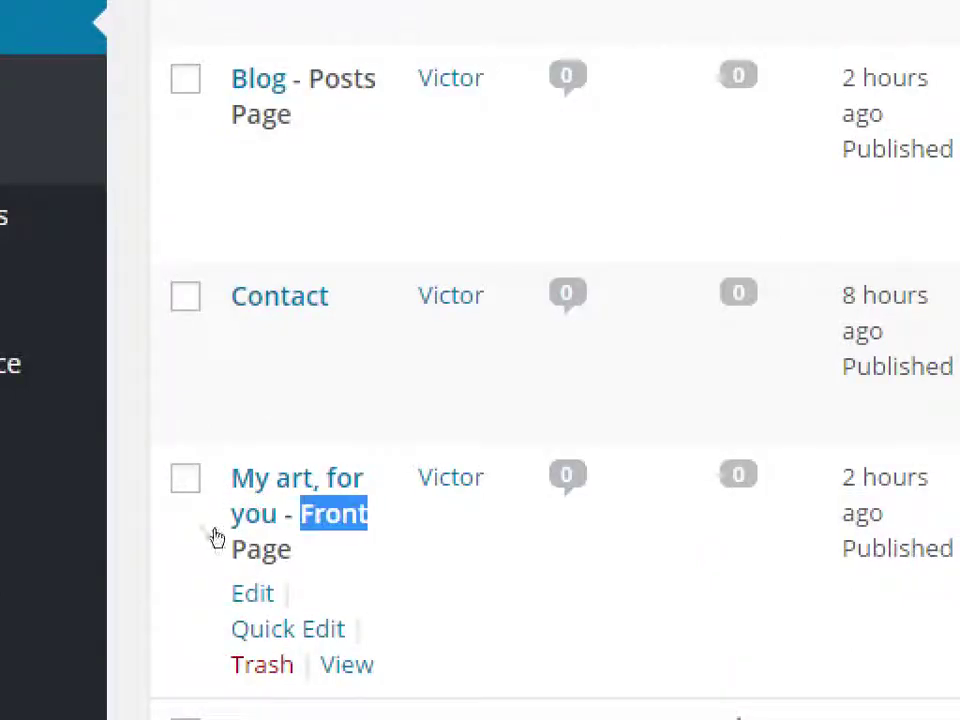
{"action": "key", "text": "Tab"}
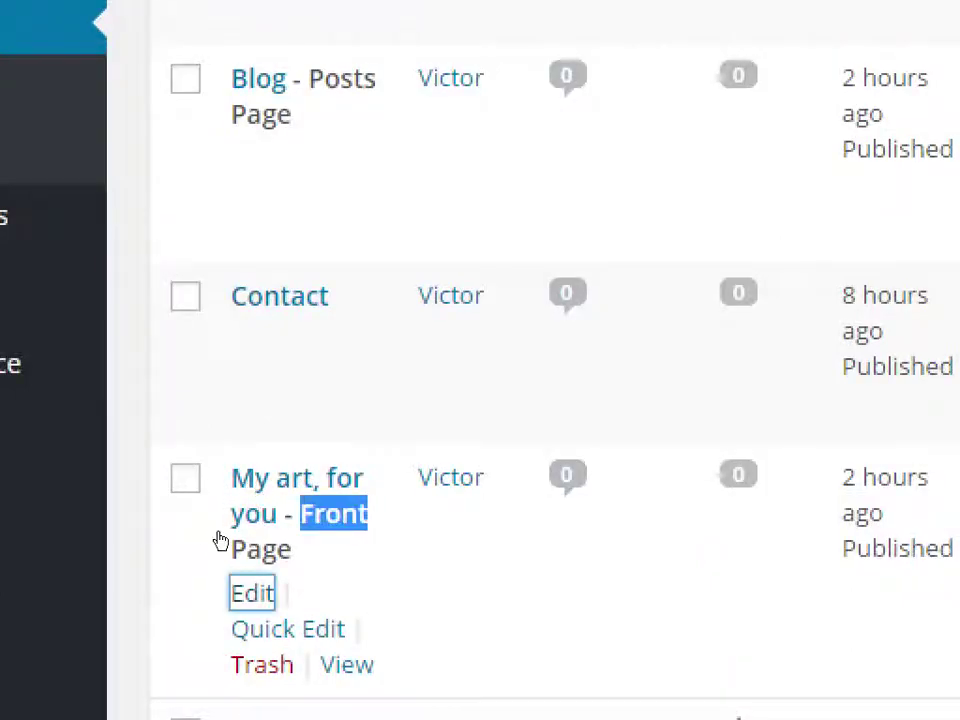
{"action": "left_click", "coordinate": [218, 542]}
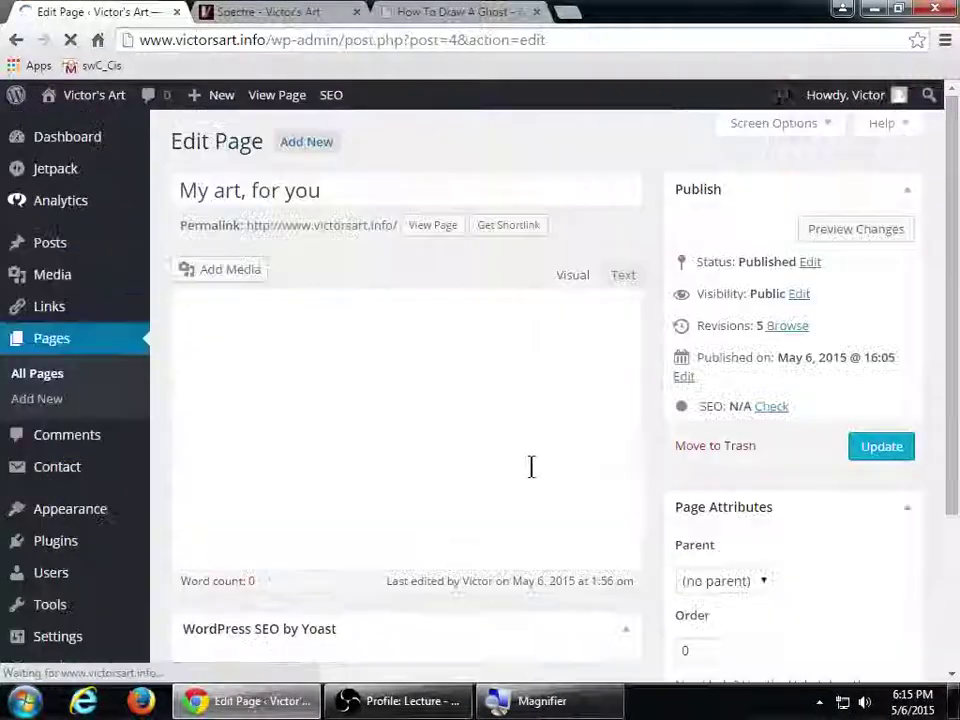
Set the front page's SEO focus keyword to "original artwork" and update the page
{"action": "scroll", "coordinate": [570, 460], "scroll_direction": "down", "scroll_amount": 1}
{"action": "scroll", "coordinate": [522, 460], "scroll_direction": "down", "scroll_amount": 5}
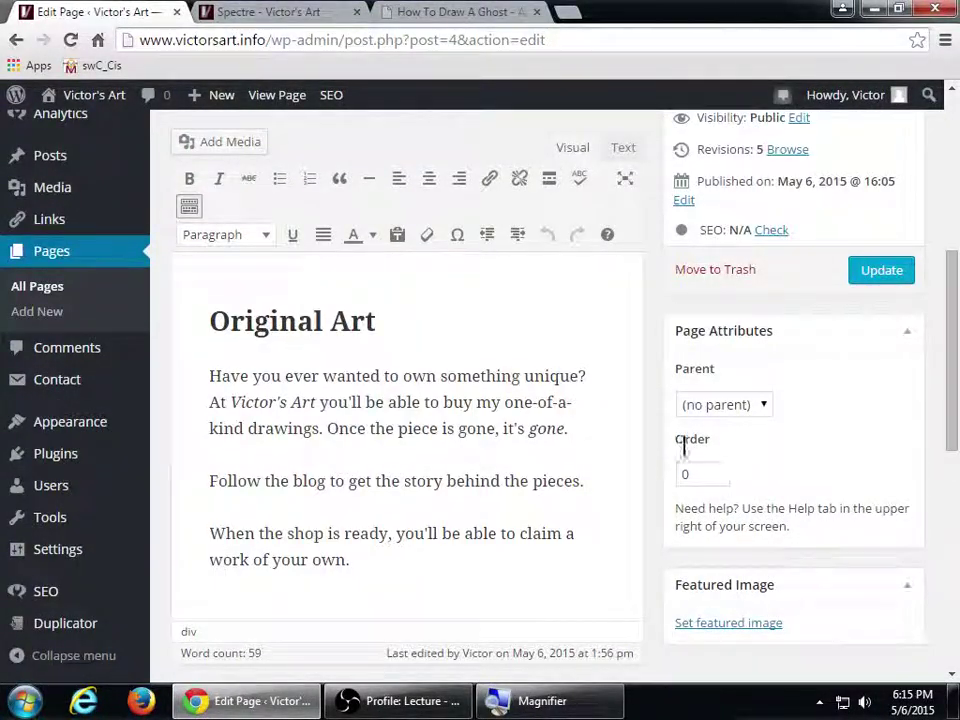
{"action": "scroll", "coordinate": [651, 454], "scroll_direction": "down", "scroll_amount": 6}
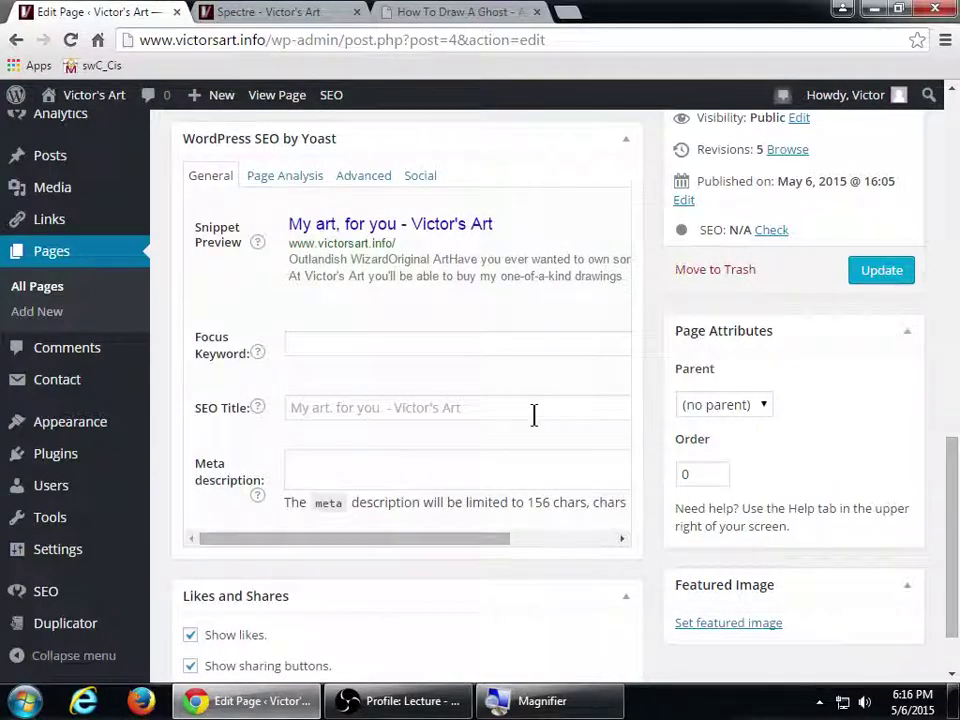
{"action": "left_click", "coordinate": [518, 341]}
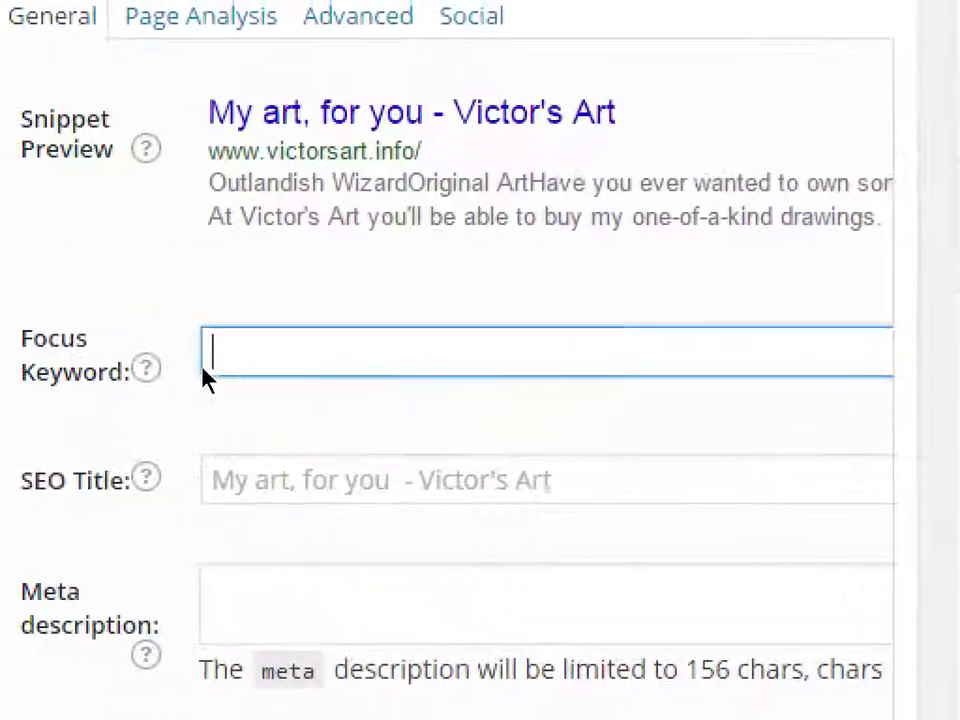
{"action": "type", "text": "original w"}
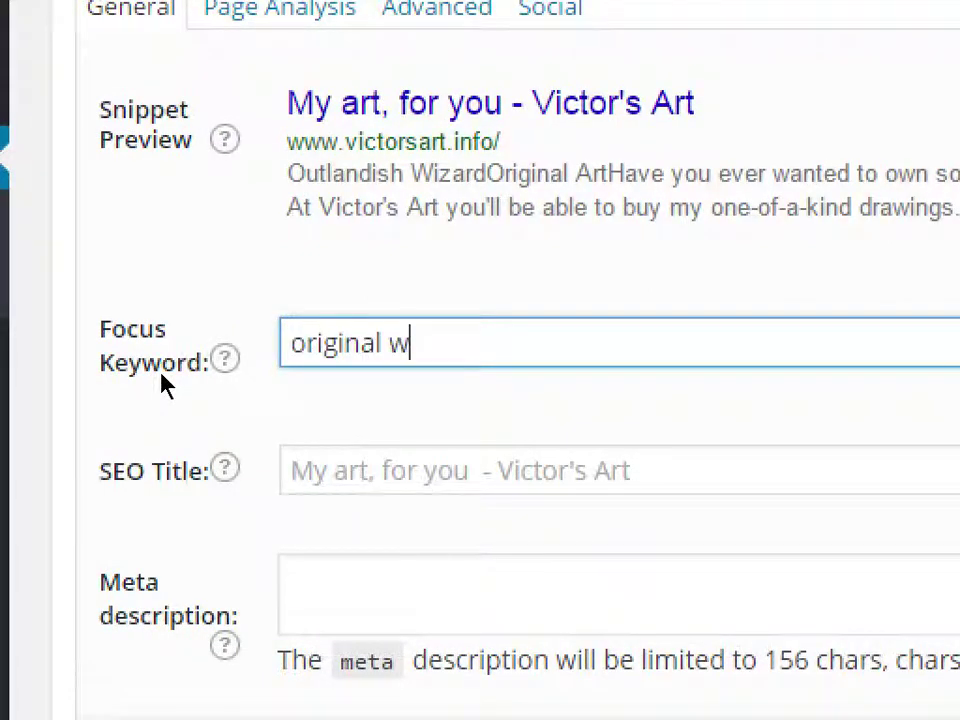
{"action": "key", "text": "BackSpace"}
{"action": "type", "text": "artwork"}
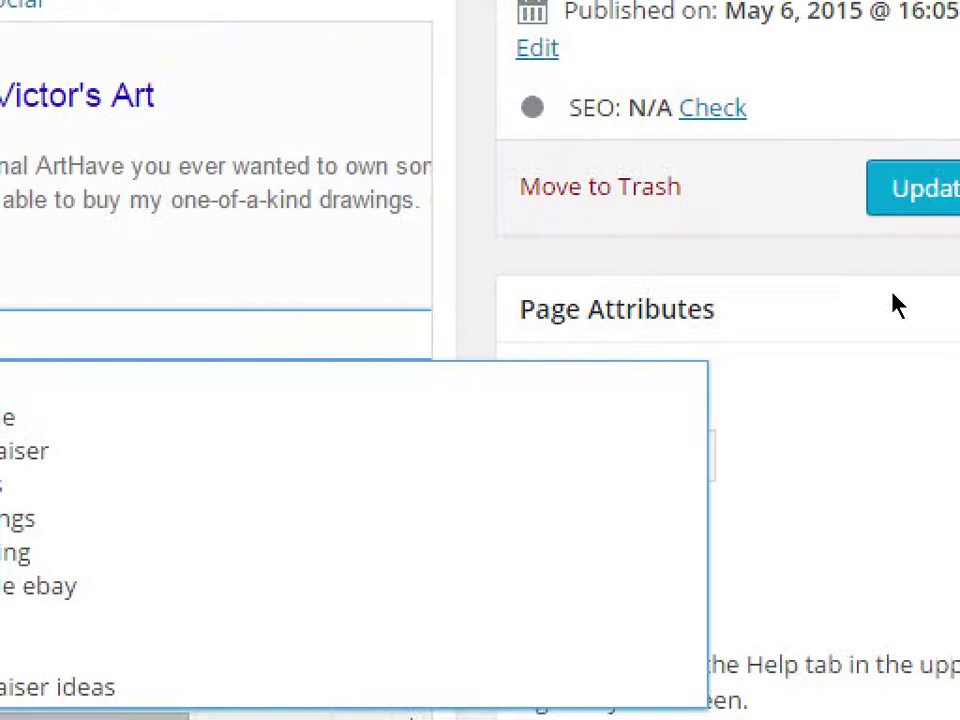
{"action": "key", "text": "Return"}
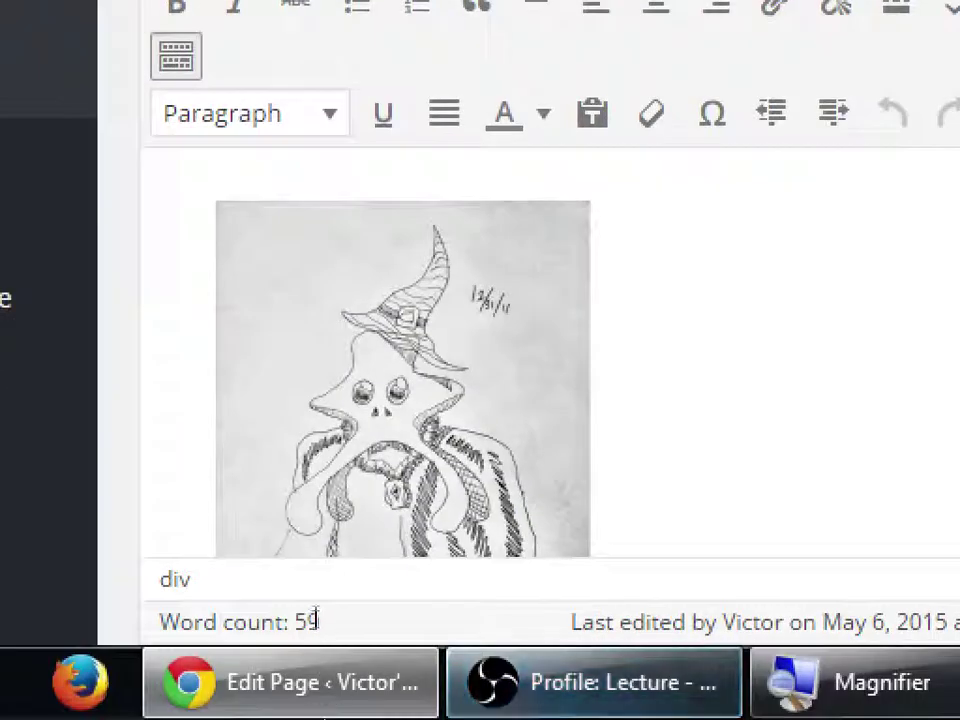
Begin the front page's meta description with "Purchase original artwork from" followed by the artist's full name
{"action": "scroll", "coordinate": [315, 626], "scroll_direction": "down", "scroll_amount": 10}
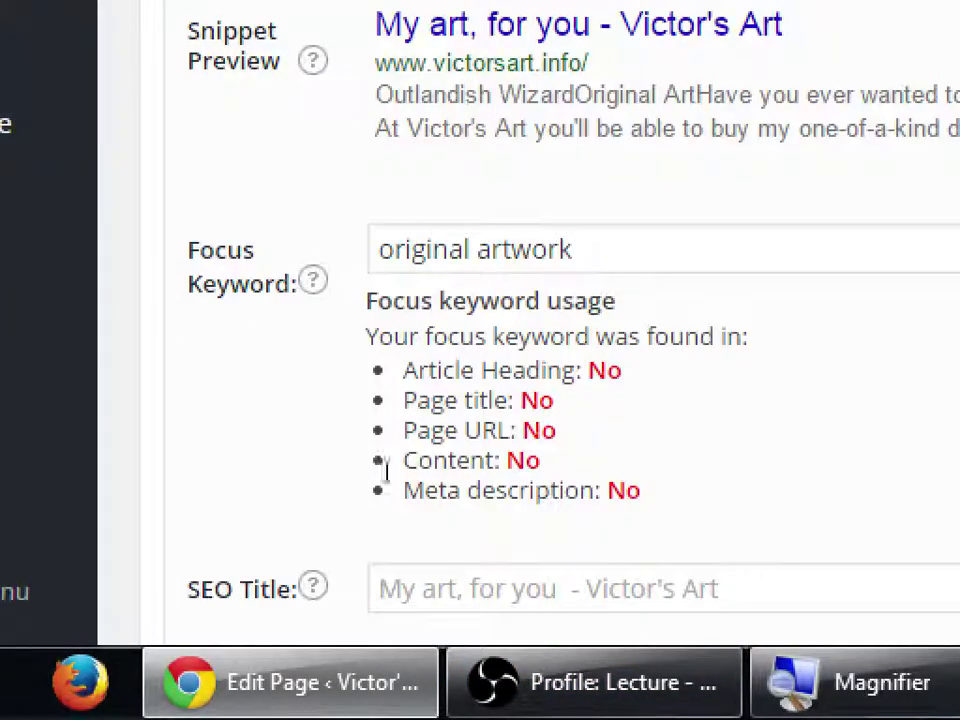
{"action": "key", "text": "Tab"}
{"action": "key", "text": "ctrl+a"}
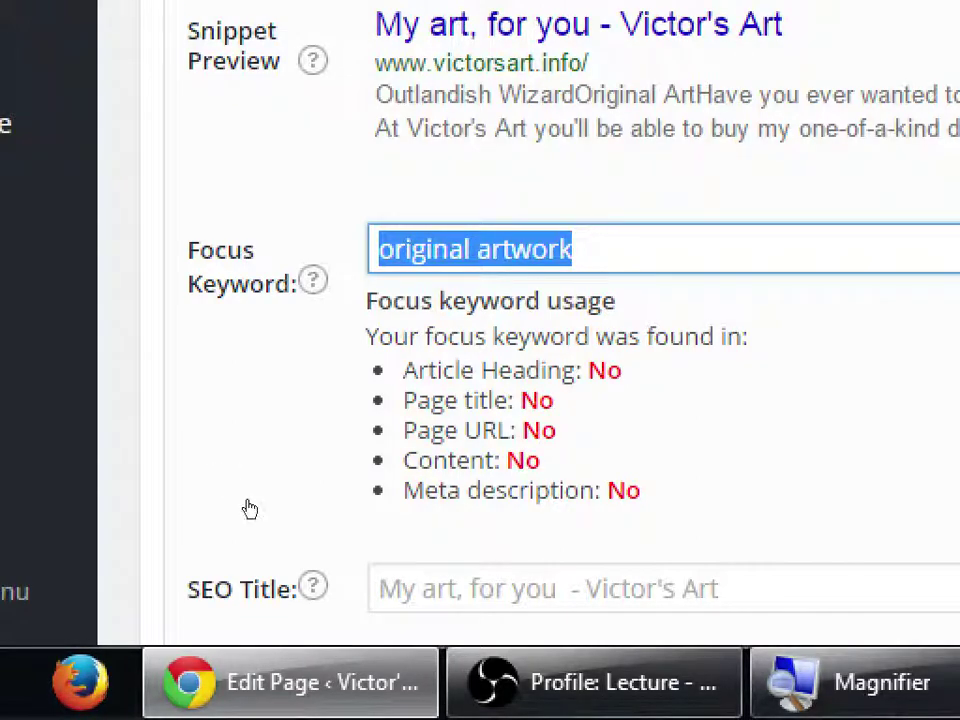
{"action": "scroll", "coordinate": [246, 508], "scroll_direction": "down", "scroll_amount": 2}
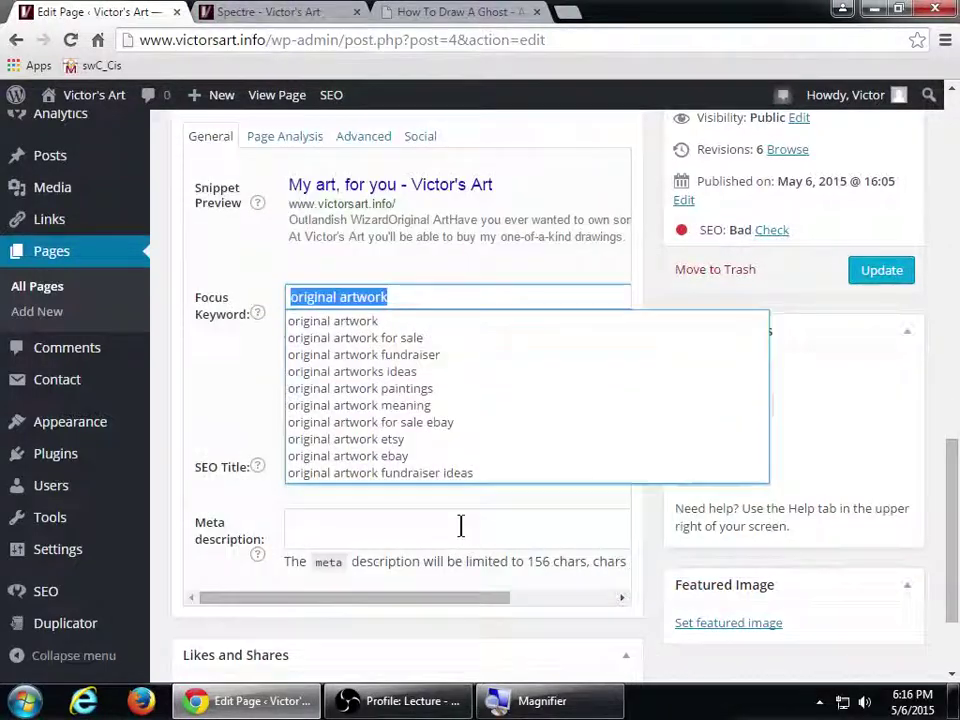
{"action": "left_click", "coordinate": [552, 540]}
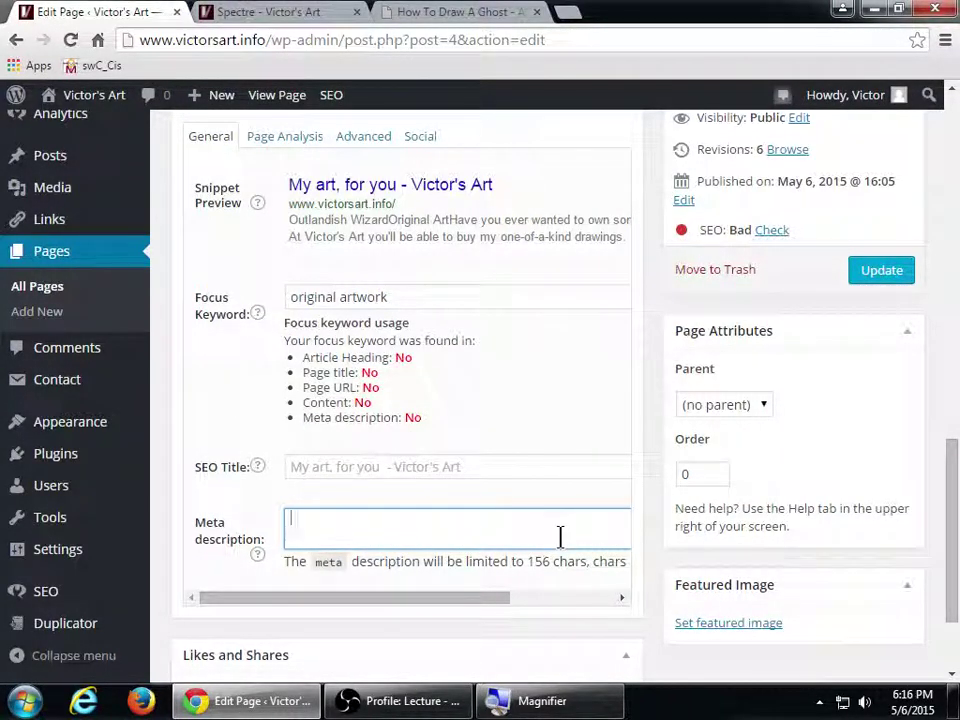
{"action": "type", "text": "Purchase original a"}
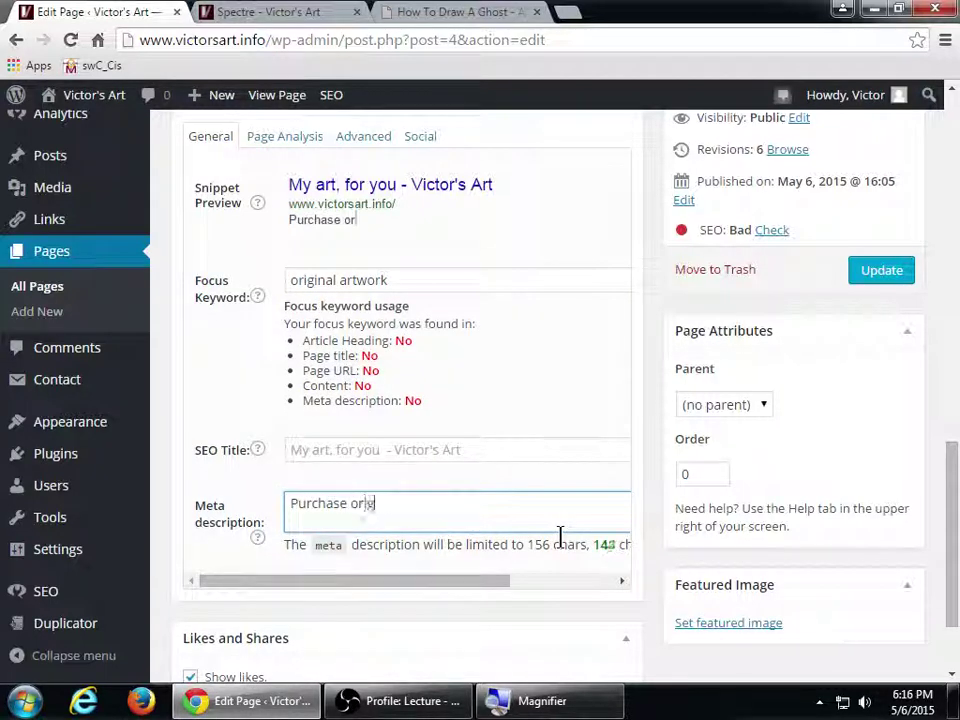
{"action": "type", "text": "rwor"}
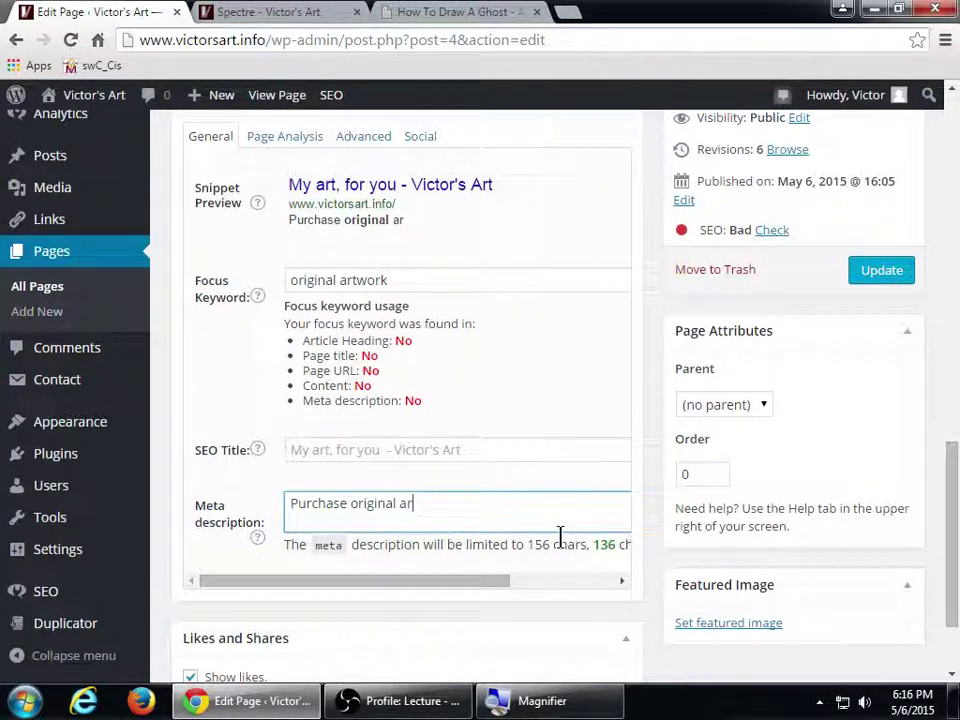
{"action": "key", "text": "BackSpace"}
{"action": "key", "text": "BackSpace"}
{"action": "key", "text": "BackSpace"}
{"action": "type", "text": "two"}
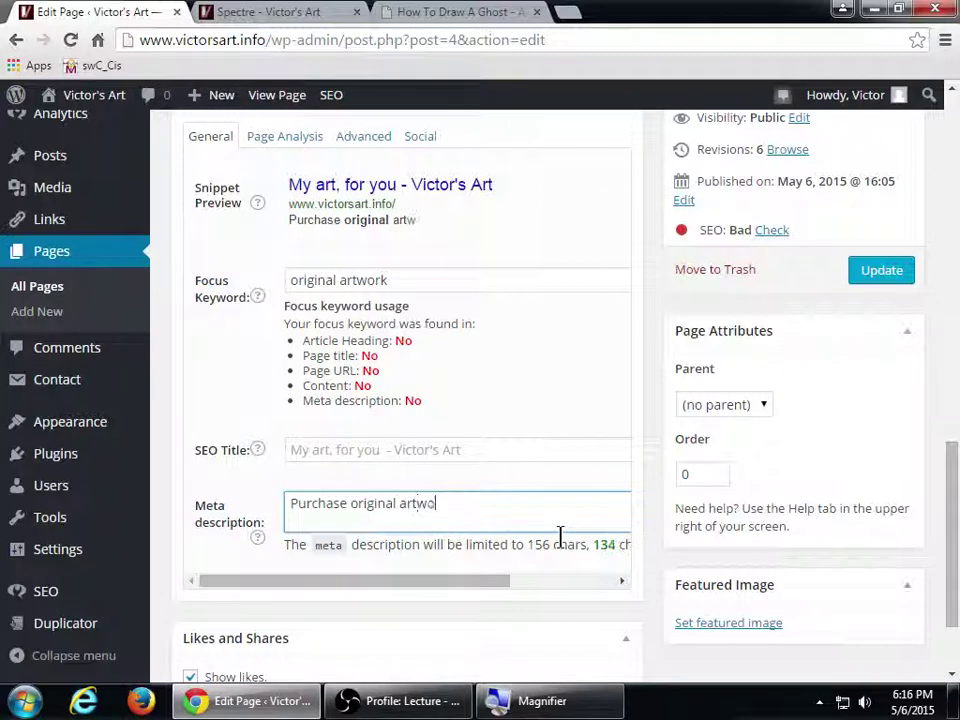
{"action": "type", "text": "rk from Victro"}
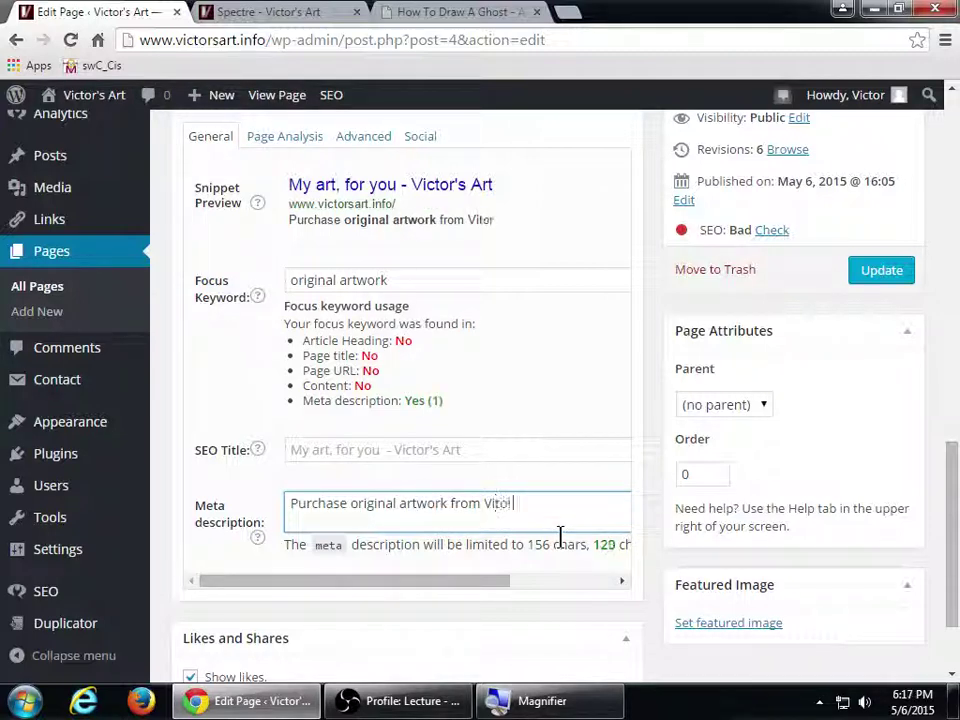
{"action": "key", "text": "BackSpace"}
{"action": "key", "text": "BackSpace"}
{"action": "type", "text": "or Campos"}
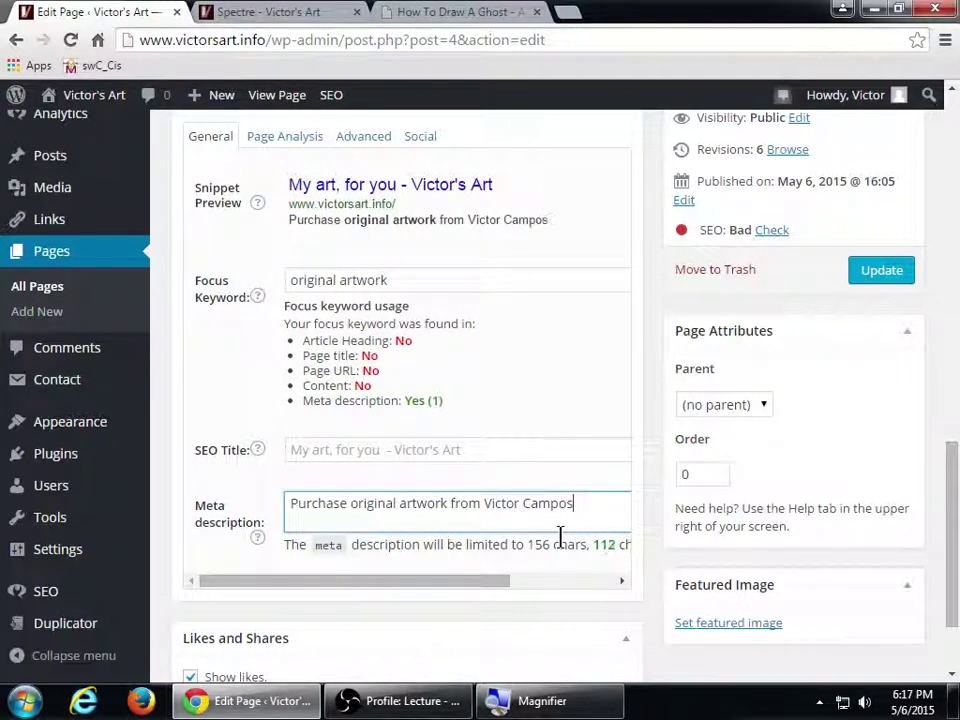
Add "Find the perfect pencil or pen drawings, and own a one-of-a-kind piece." to the meta description and update the page
{"action": "type", "text": ". F"}
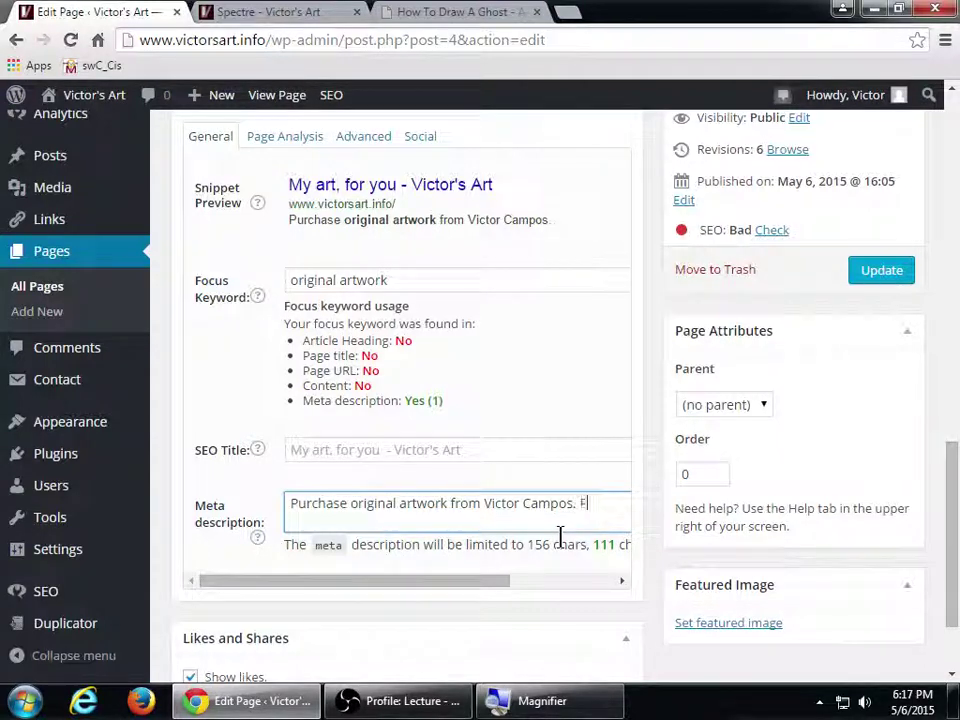
{"action": "type", "text": "ind the perfect"}
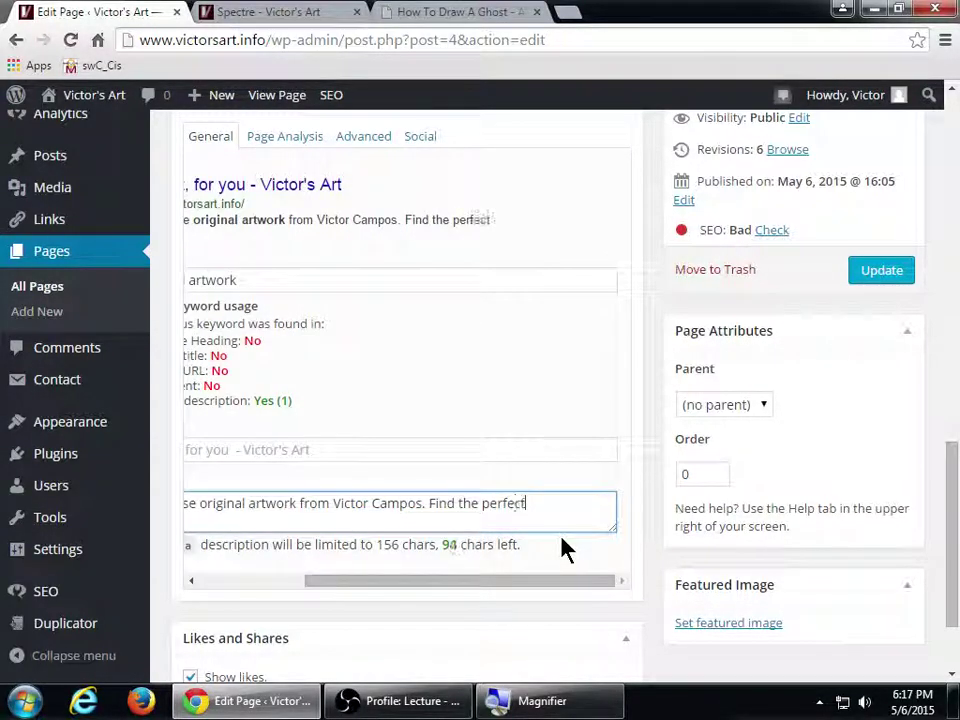
{"action": "type", "text": " pencil or"}
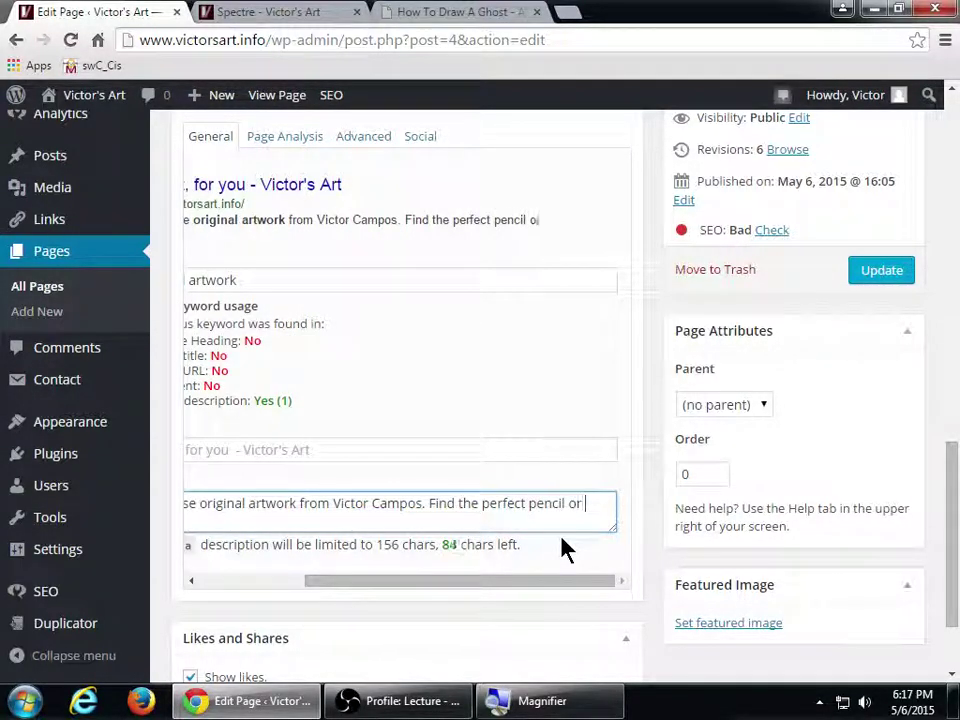
{"action": "type", "text": " pen drawings"}
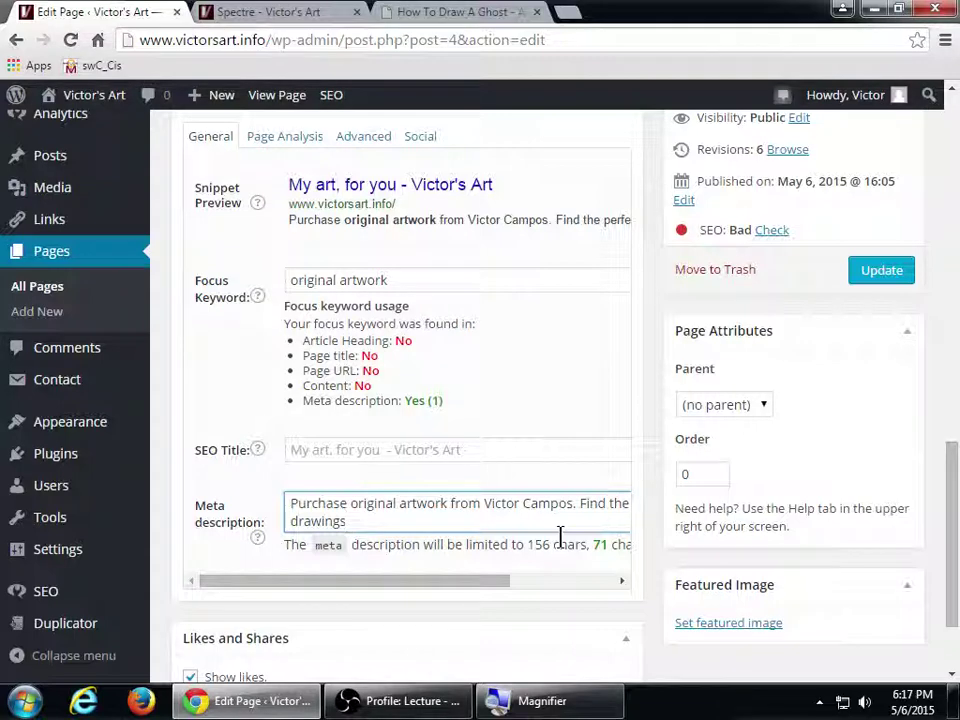
{"action": "type", "text": ", "}
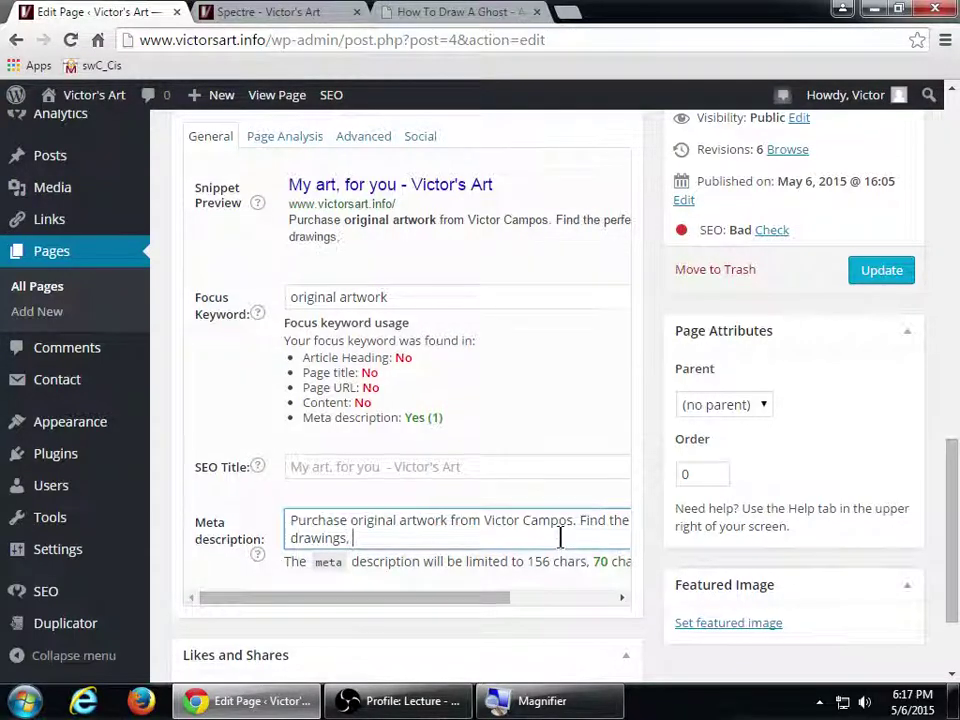
{"action": "type", "text": "and ow"}
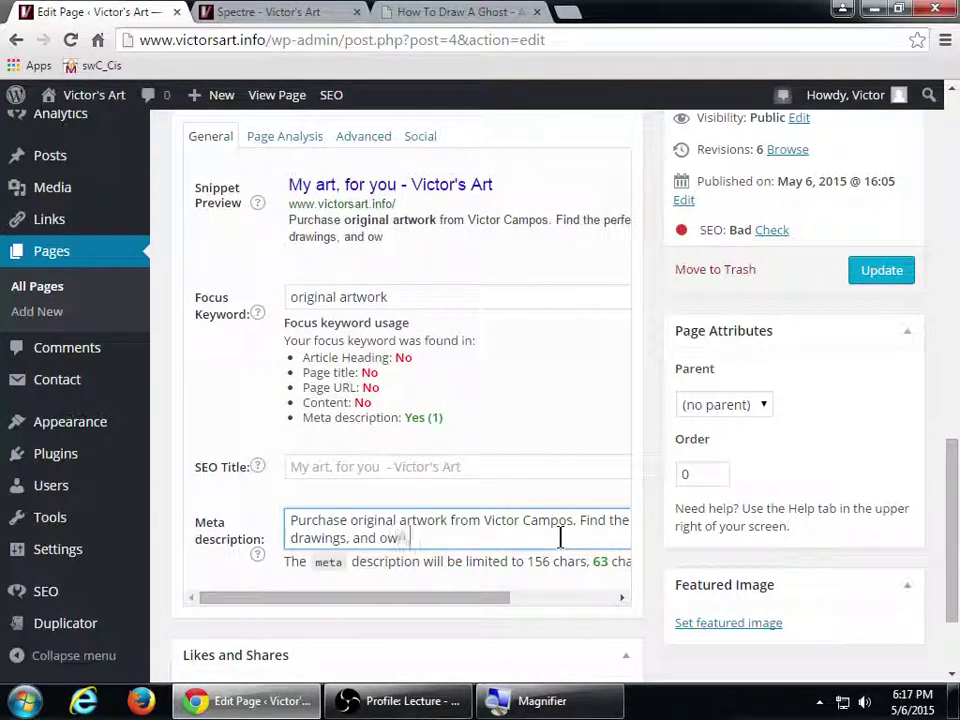
{"action": "type", "text": "n a one-of-"}
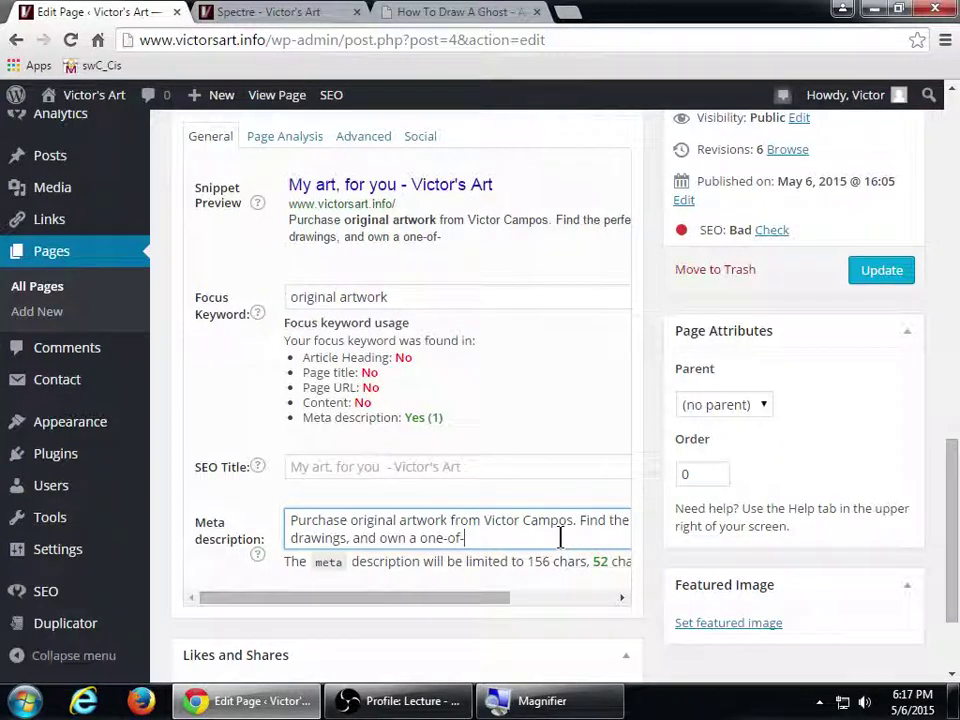
{"action": "type", "text": "a-kind pie"}
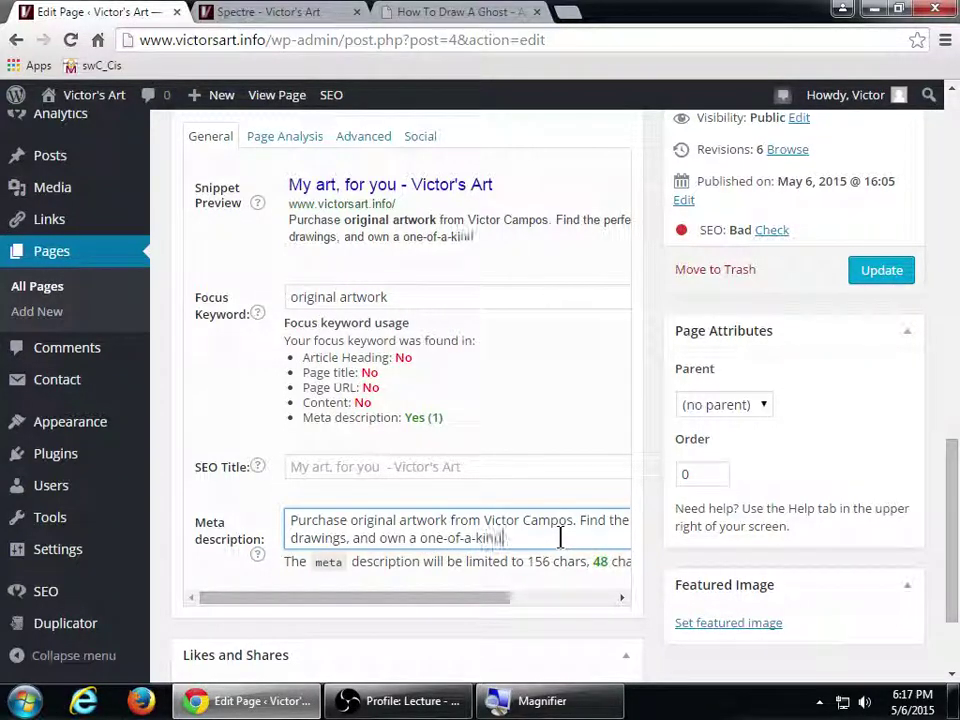
{"action": "type", "text": "ce."}
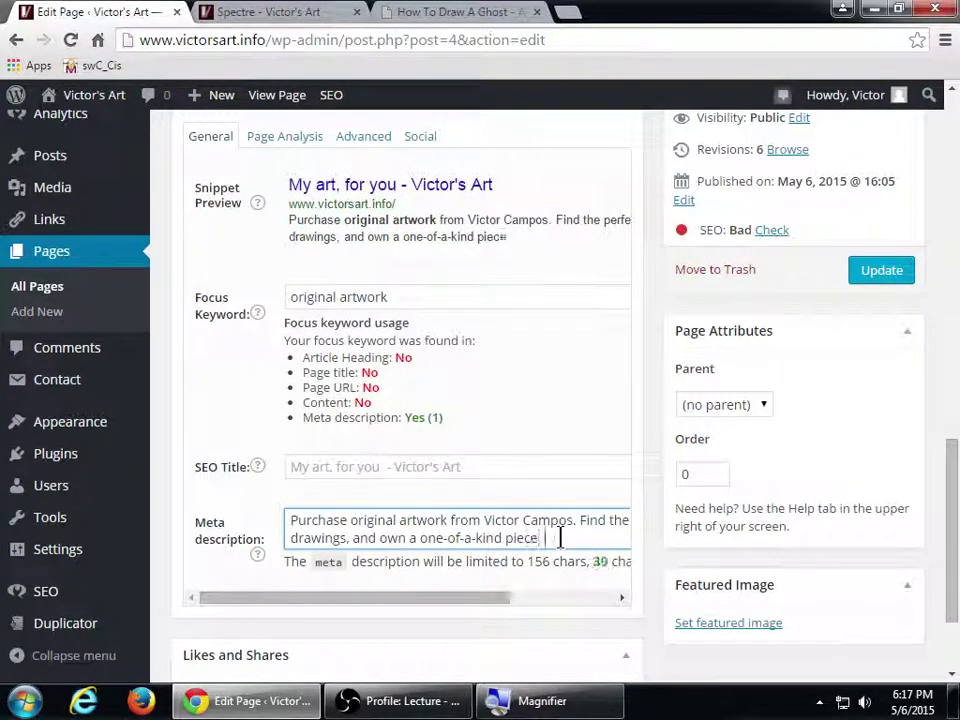
{"action": "left_click", "coordinate": [889, 277]}
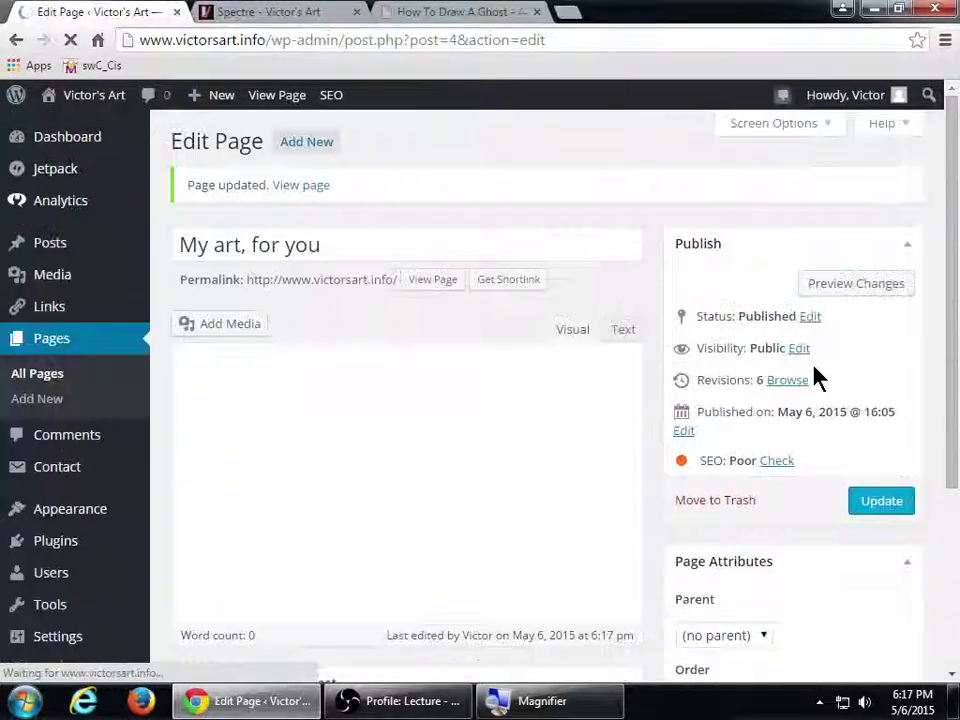
Change the "Original Art" heading in the page content to "Original Artwork"
{"action": "scroll", "coordinate": [771, 482], "scroll_direction": "down", "scroll_amount": 10}
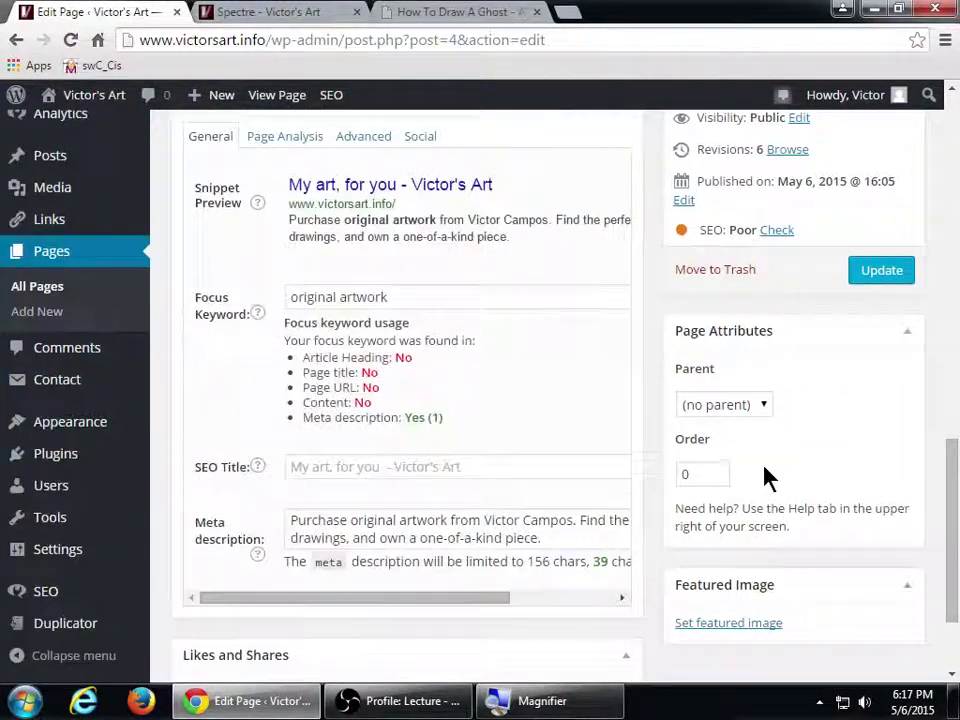
{"action": "scroll", "coordinate": [765, 476], "scroll_direction": "up", "scroll_amount": 1}
{"action": "key", "text": "super+plus"}
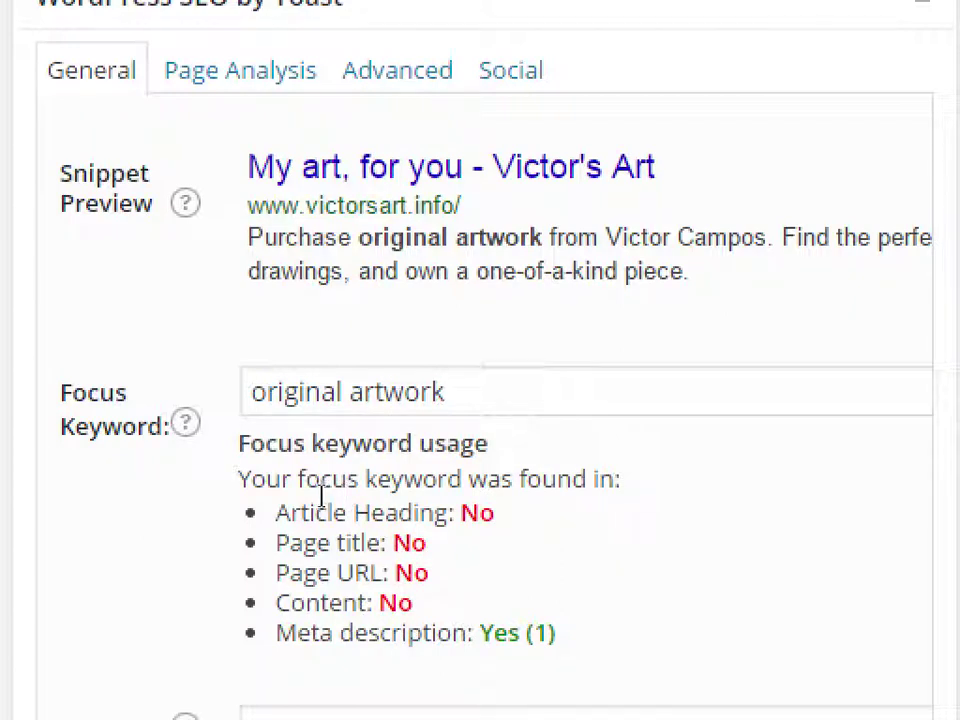
{"action": "left_click_drag", "start_coordinate": [321, 499], "coordinate": [342, 494]}
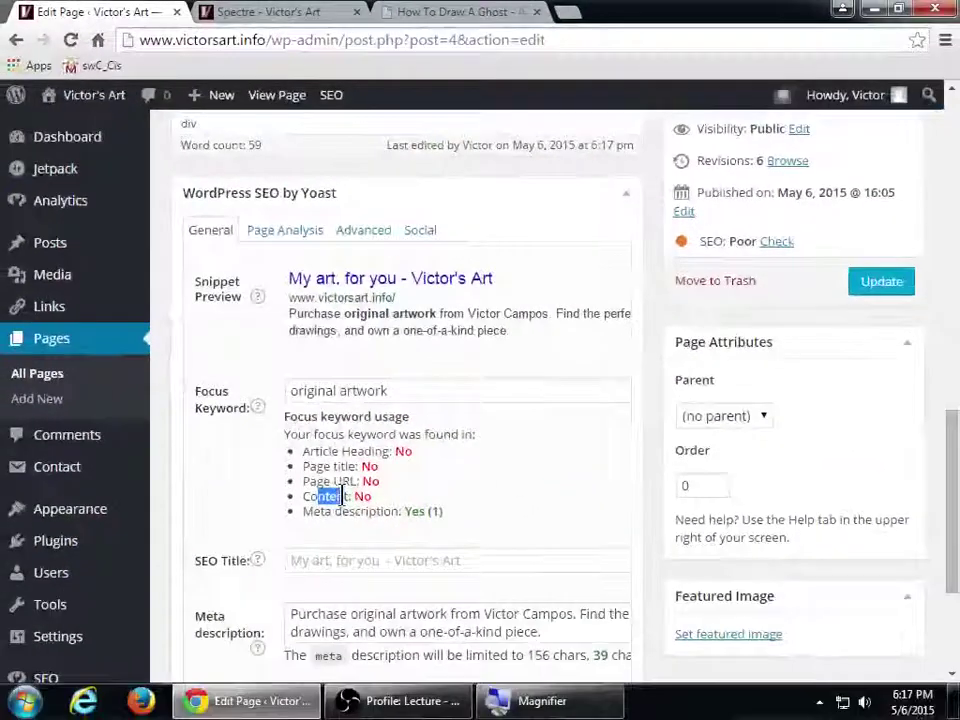
{"action": "scroll", "coordinate": [740, 540], "scroll_direction": "up", "scroll_amount": 2}
{"action": "scroll", "coordinate": [578, 543], "scroll_direction": "up", "scroll_amount": 5}
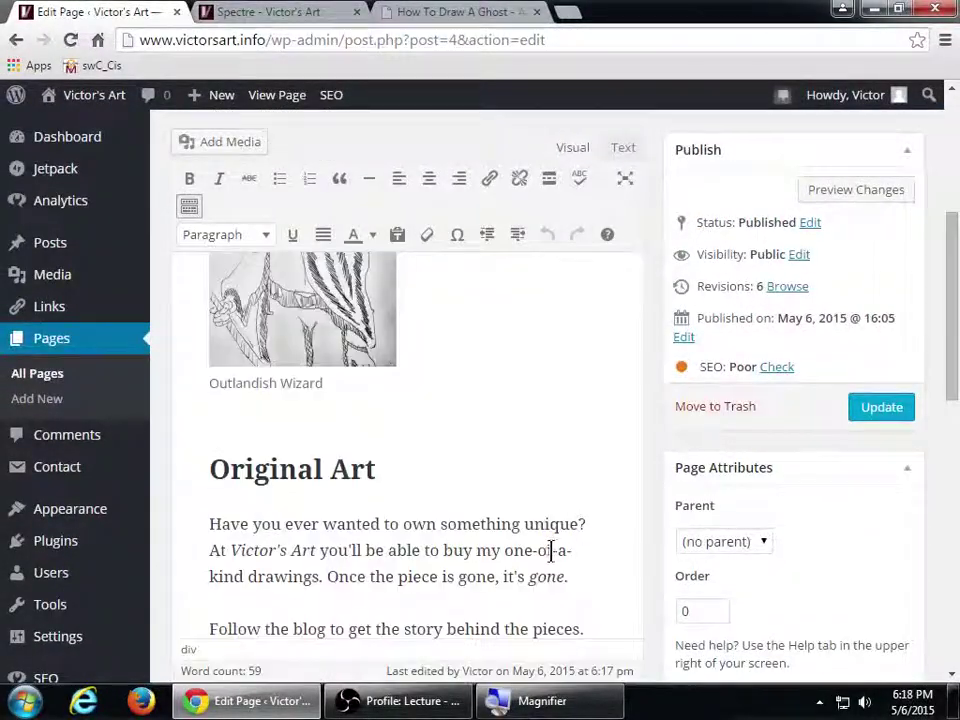
{"action": "left_click", "coordinate": [384, 484]}
{"action": "type", "text": "work"}
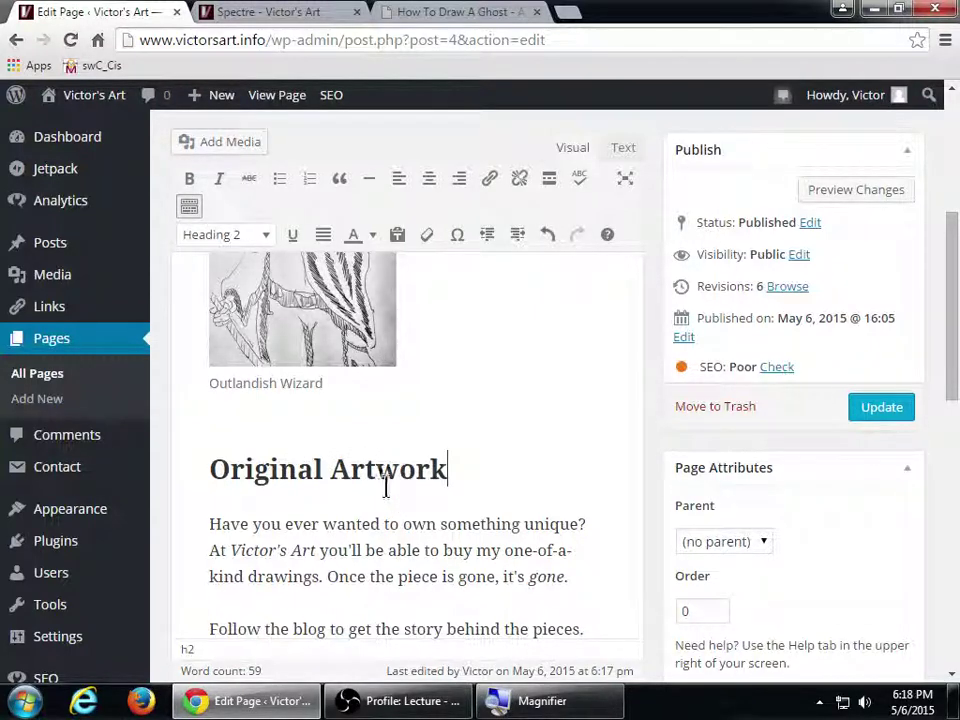
Look over the front page's content and examine its SEO page analysis
{"action": "scroll", "coordinate": [583, 525], "scroll_direction": "down", "scroll_amount": 1}
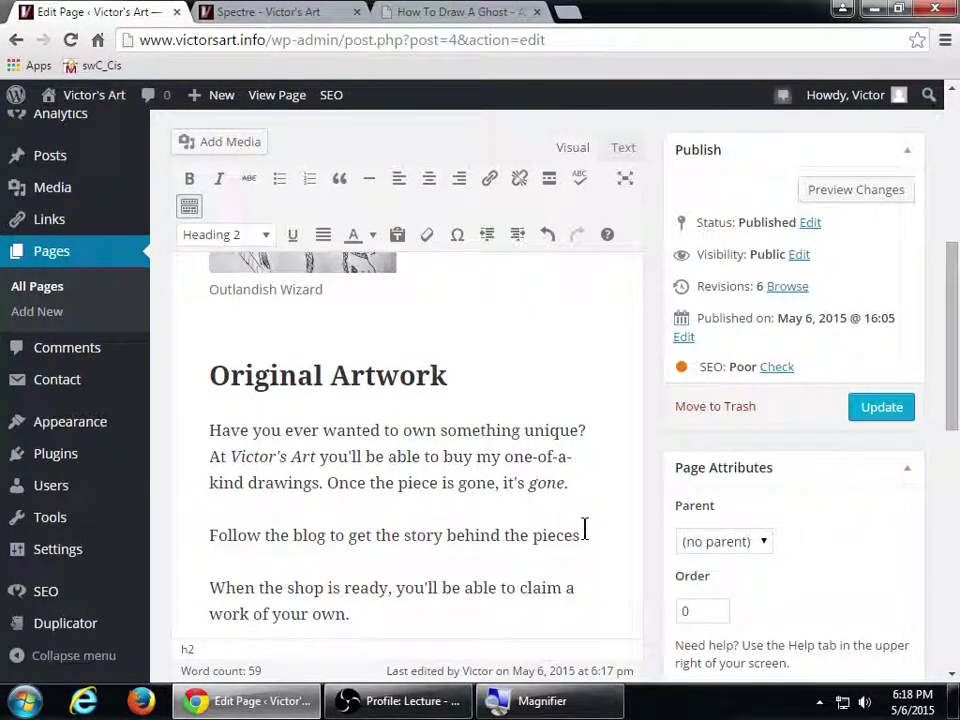
{"action": "scroll", "coordinate": [585, 530], "scroll_direction": "down", "scroll_amount": 1}
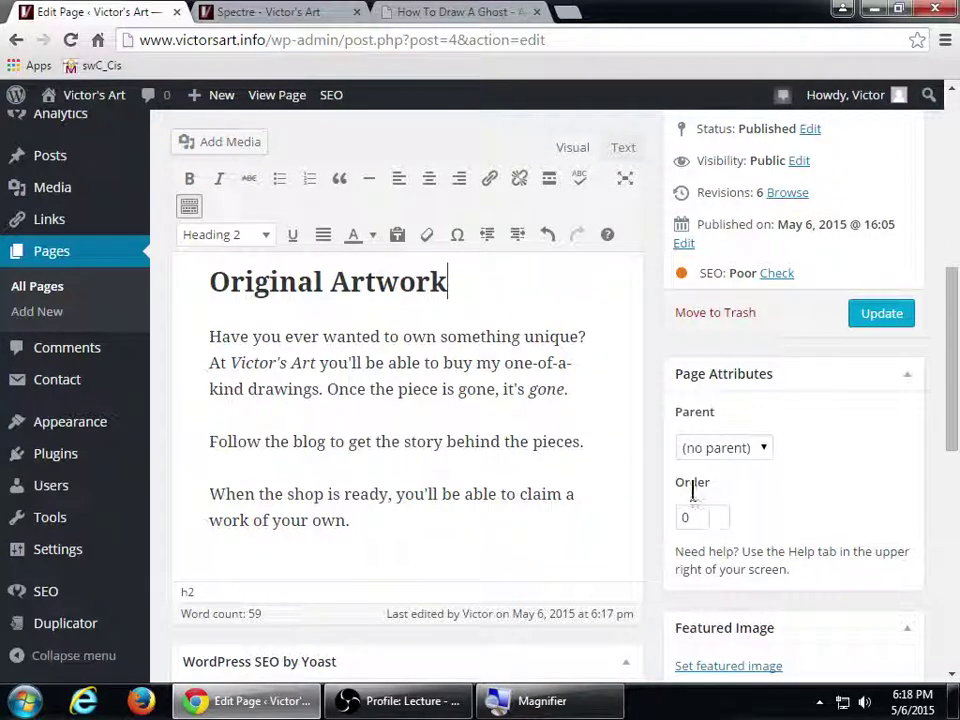
{"action": "left_click_drag", "start_coordinate": [949, 317], "coordinate": [951, 259]}
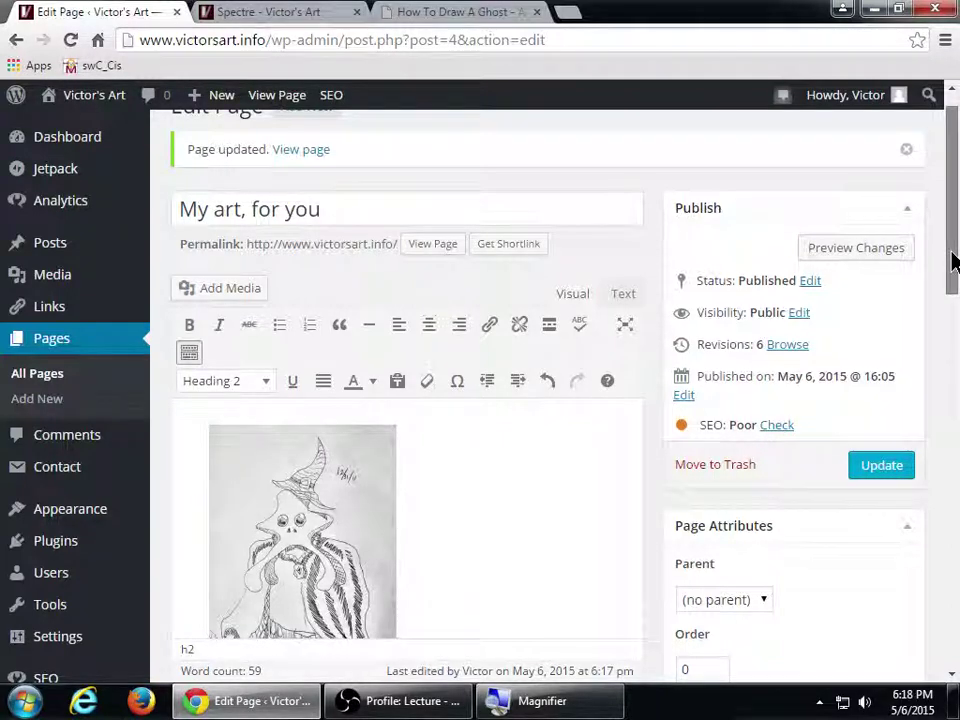
{"action": "left_click_drag", "start_coordinate": [953, 262], "coordinate": [944, 545]}
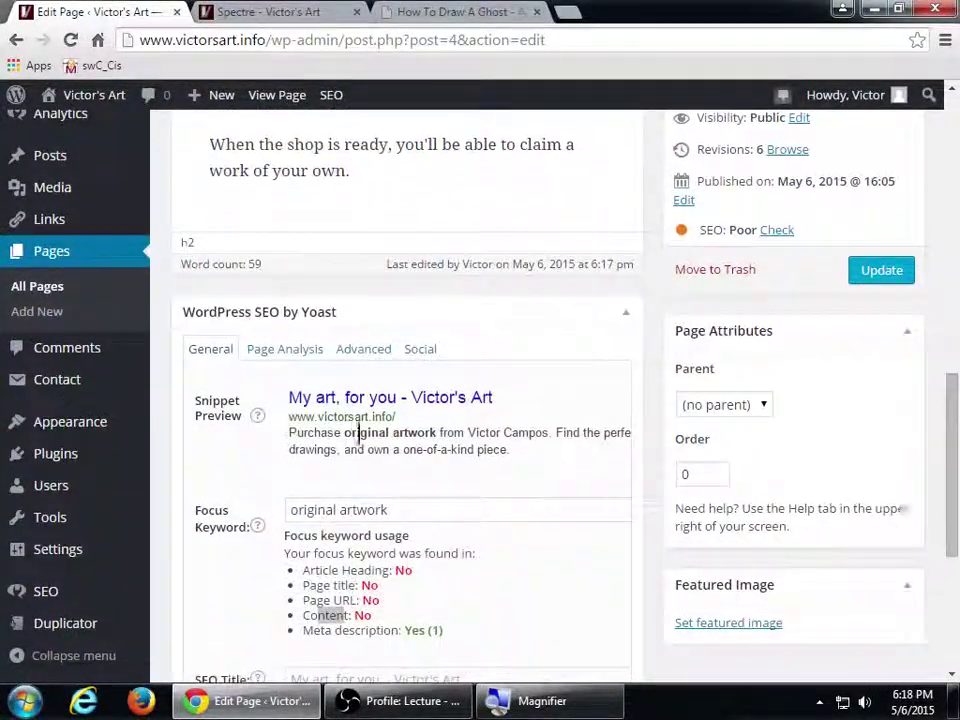
{"action": "left_click", "coordinate": [290, 350]}
{"action": "scroll", "coordinate": [636, 416], "scroll_direction": "down", "scroll_amount": 3}
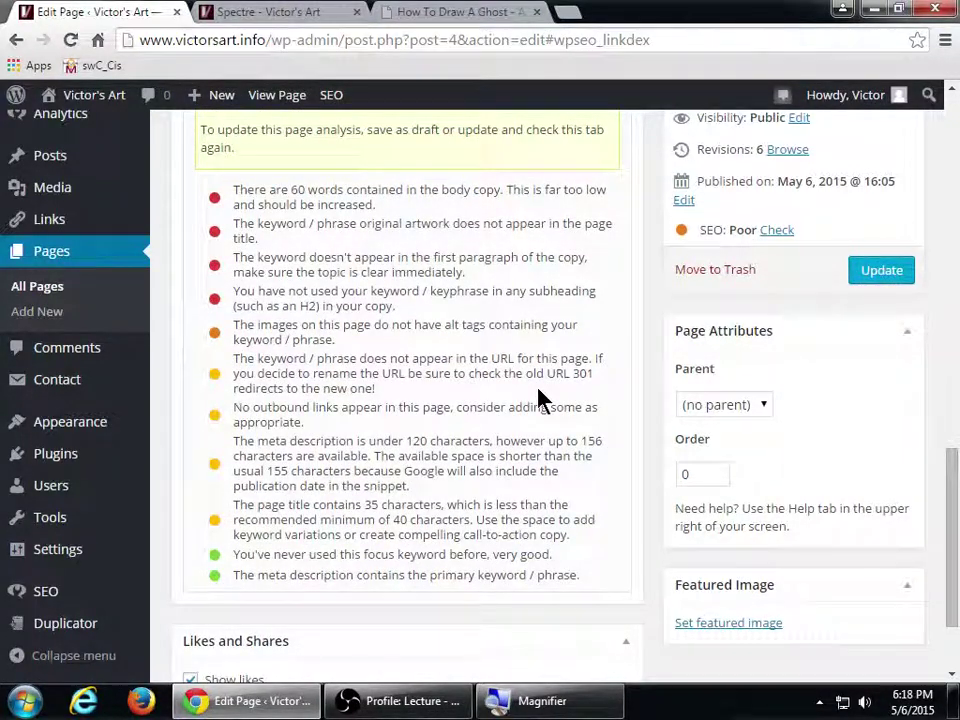
Examine the page analysis remarks on outbound links, meta description length, word count and the keyword in the first paragraph
{"action": "key", "text": "super+plus"}
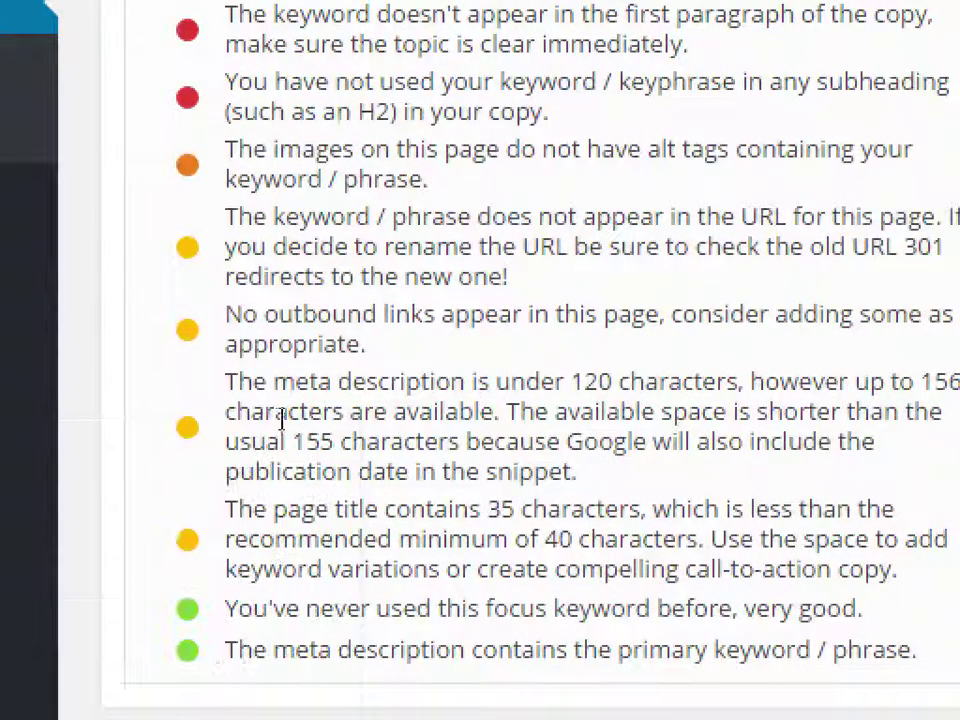
{"action": "left_click_drag", "start_coordinate": [295, 314], "coordinate": [307, 344]}
{"action": "left_click_drag", "start_coordinate": [273, 414], "coordinate": [281, 414]}
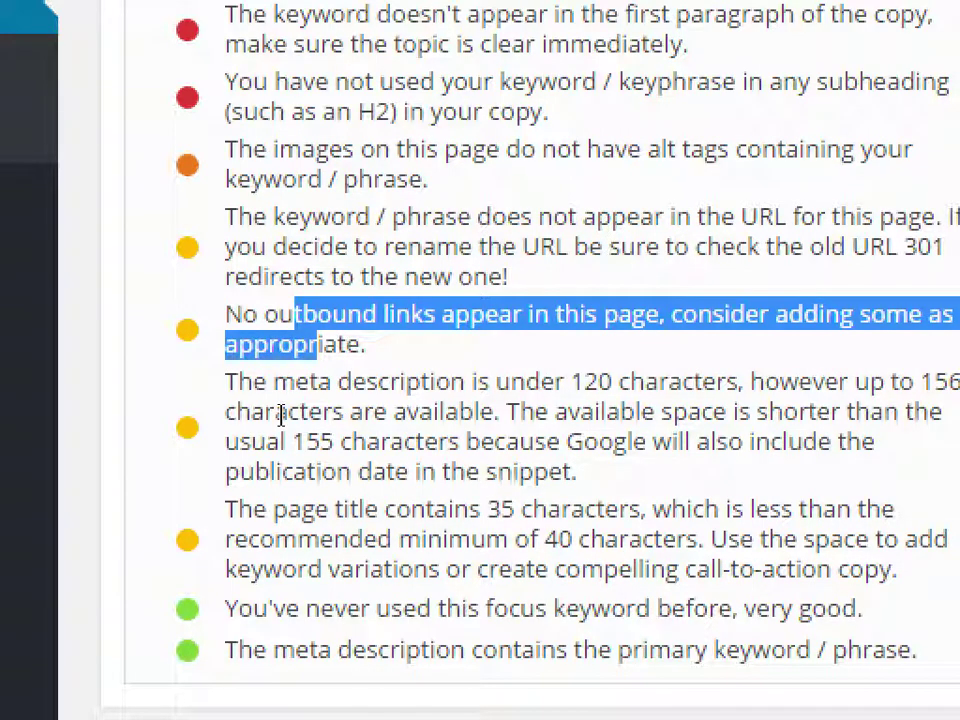
{"action": "left_click_drag", "start_coordinate": [350, 381], "coordinate": [373, 411]}
{"action": "scroll", "coordinate": [310, 456], "scroll_direction": "up", "scroll_amount": 5}
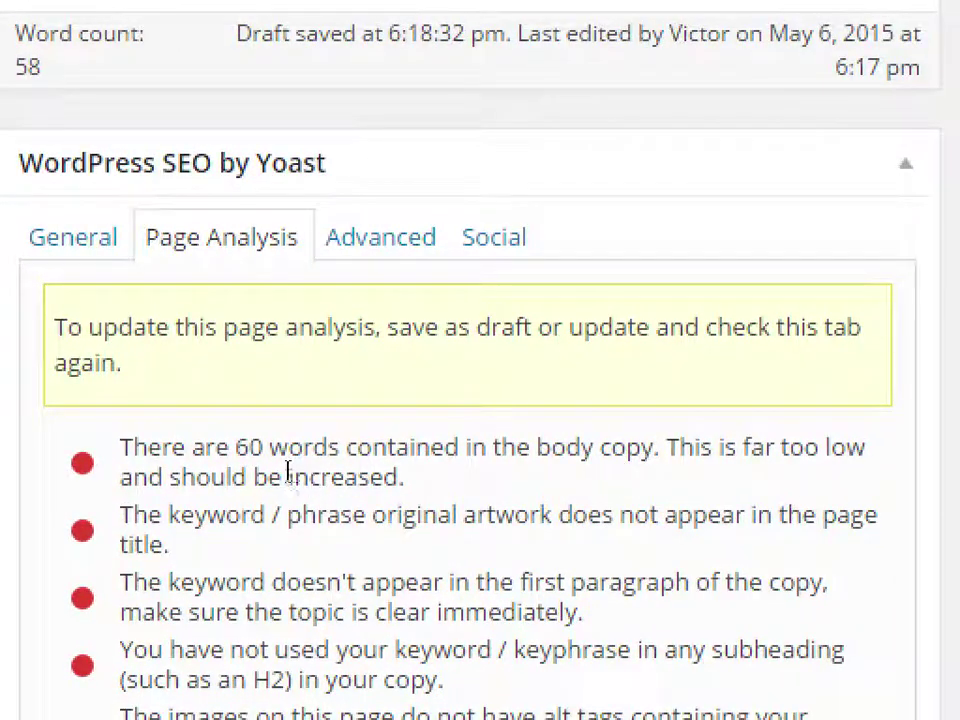
{"action": "left_click_drag", "start_coordinate": [230, 447], "coordinate": [319, 470]}
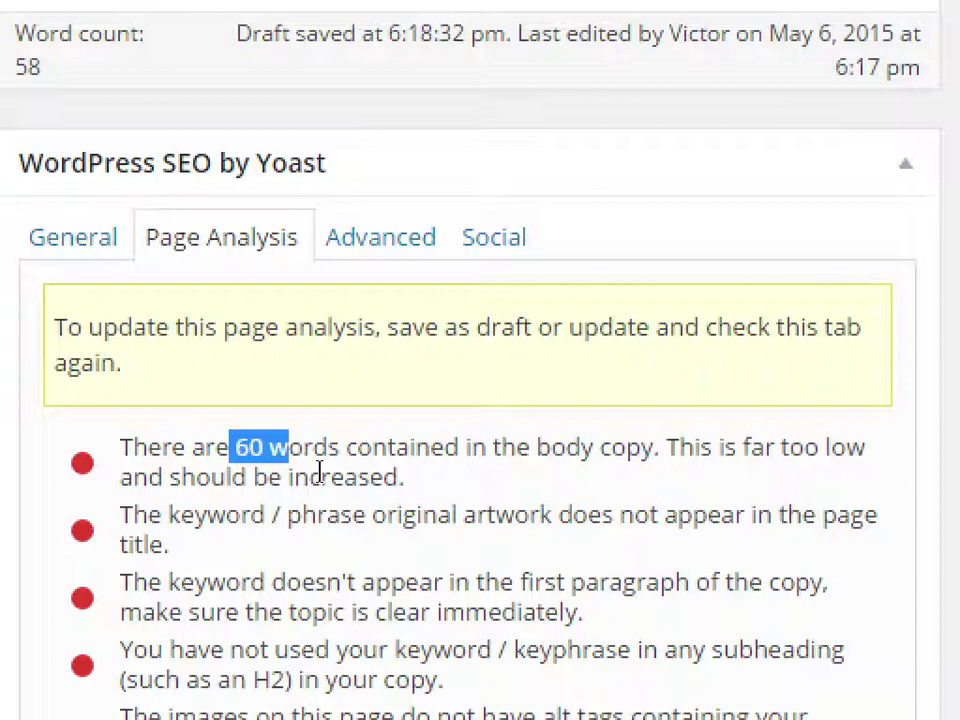
{"action": "left_click", "coordinate": [326, 536]}
{"action": "left_click_drag", "start_coordinate": [302, 560], "coordinate": [405, 560]}
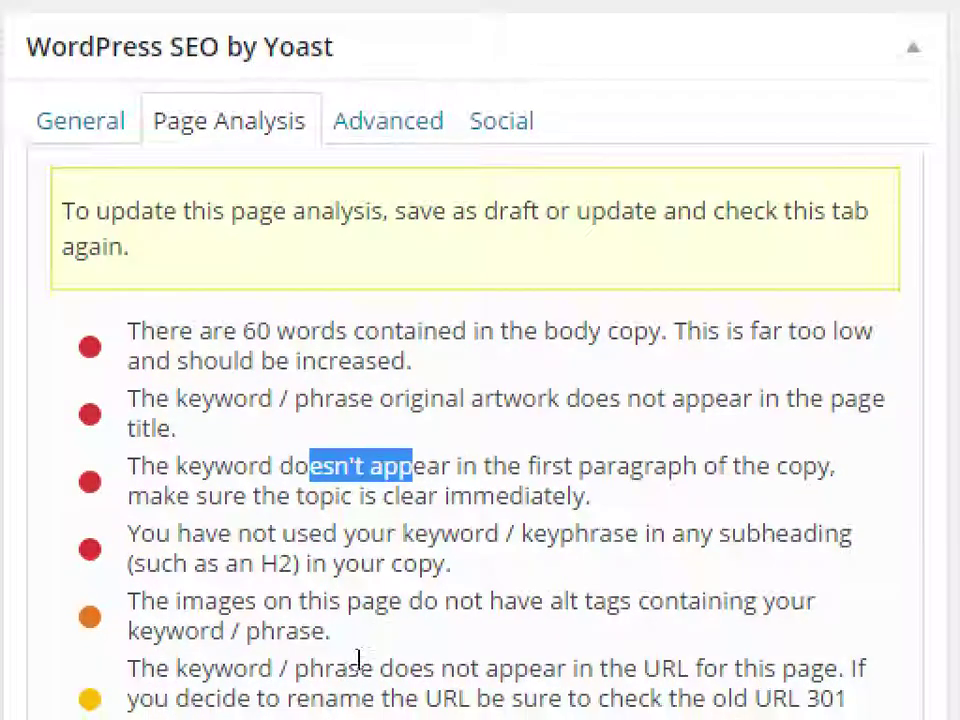
Check the "Original Artwork" heading and body paragraphs against the page analysis remarks on subheadings and image alt tags
{"action": "scroll", "coordinate": [170, 130], "scroll_direction": "up", "scroll_amount": 9}
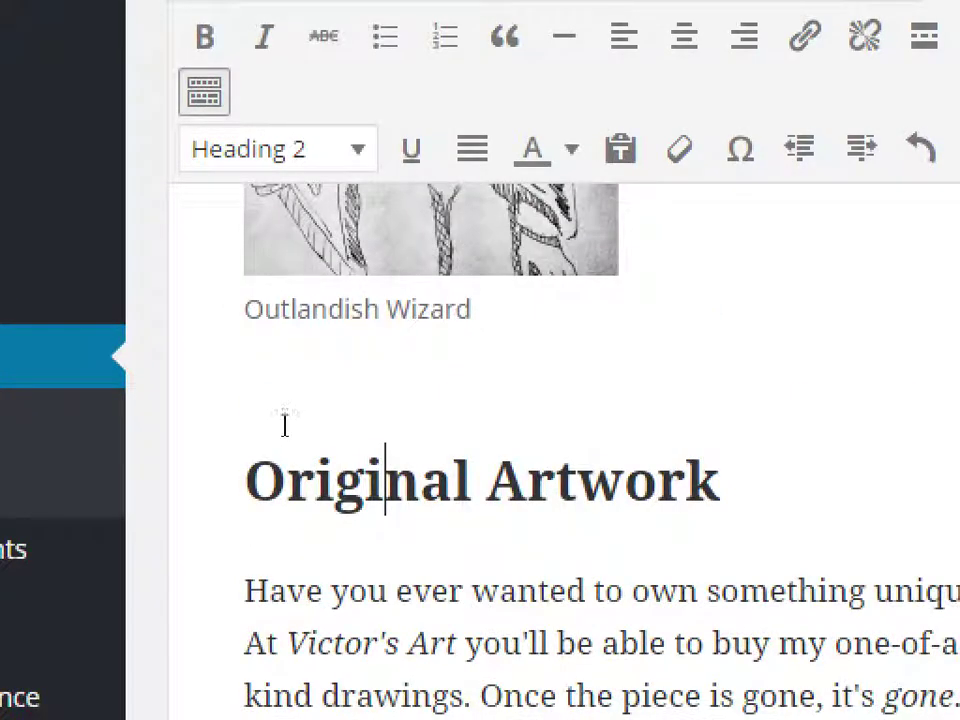
{"action": "key", "text": "Down"}
{"action": "key", "text": "Down"}
{"action": "key", "text": "Up"}
{"action": "key", "text": "Up"}
{"action": "scroll", "coordinate": [321, 446], "scroll_direction": "down", "scroll_amount": 10}
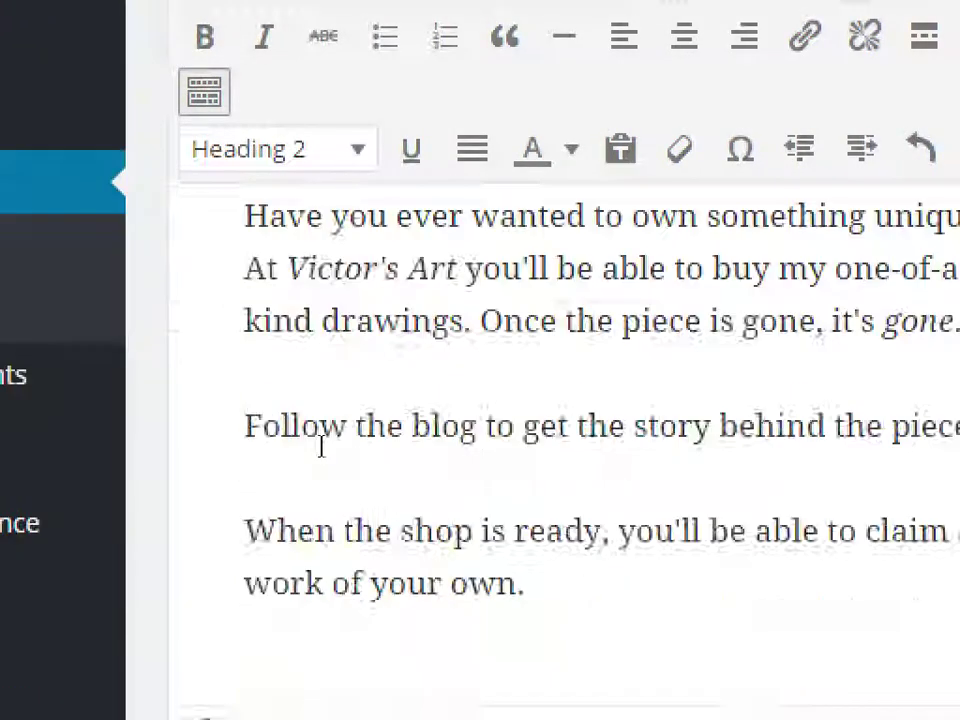
{"action": "scroll", "coordinate": [588, 579], "scroll_direction": "down", "scroll_amount": 2}
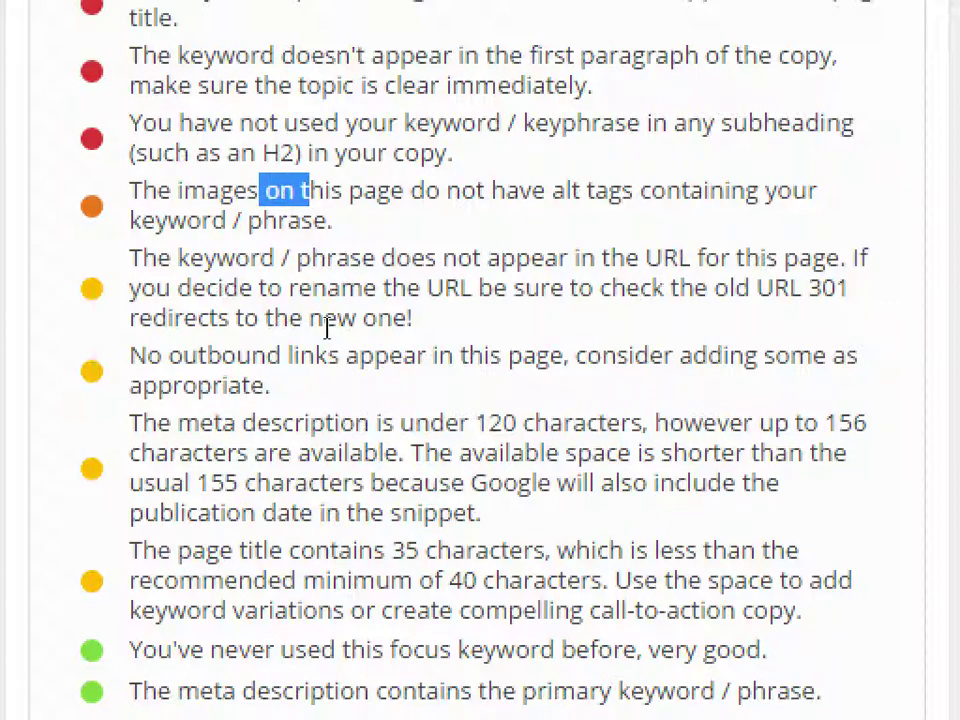
Change the wizard image's alternative text to "Original artwork: Outlandish Wizard" and update the page
{"action": "scroll", "coordinate": [315, 390], "scroll_direction": "up", "scroll_amount": 12}
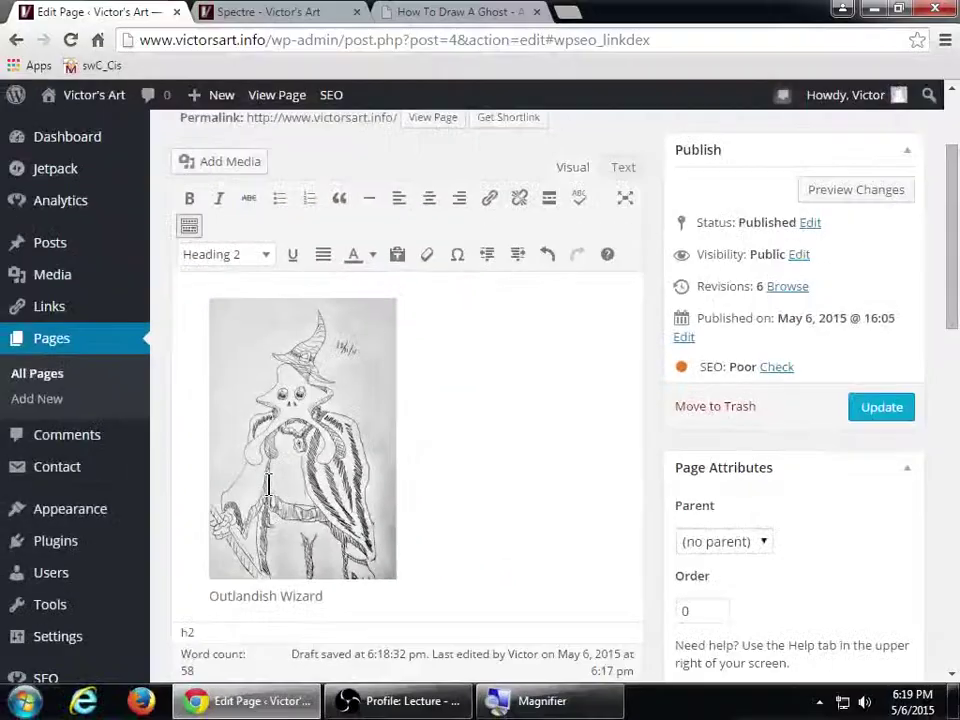
{"action": "left_click", "coordinate": [372, 385]}
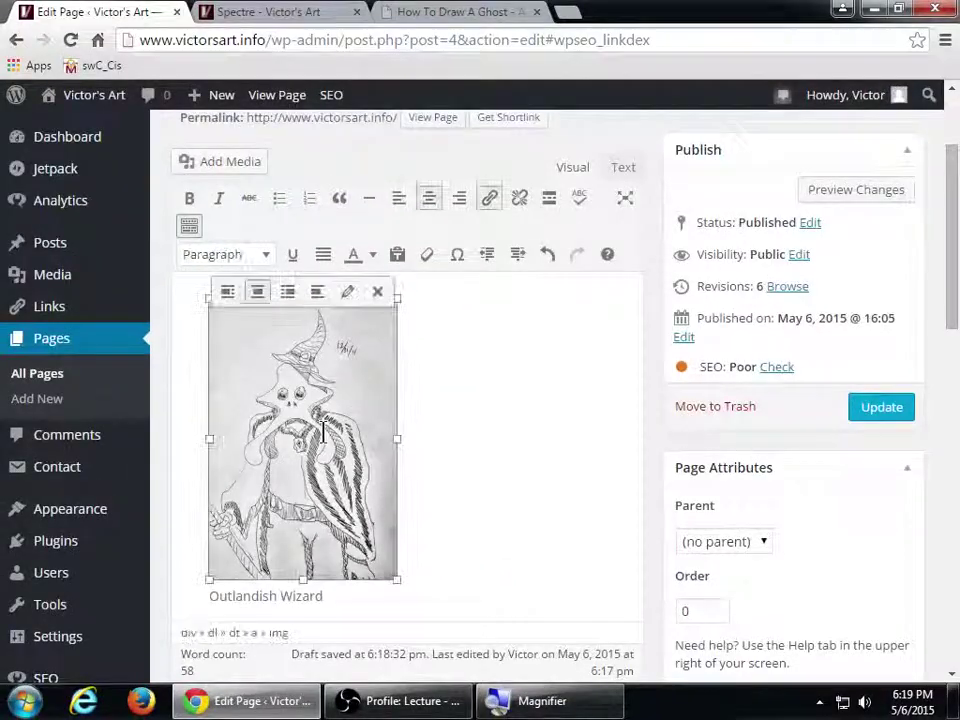
{"action": "left_click", "coordinate": [347, 291]}
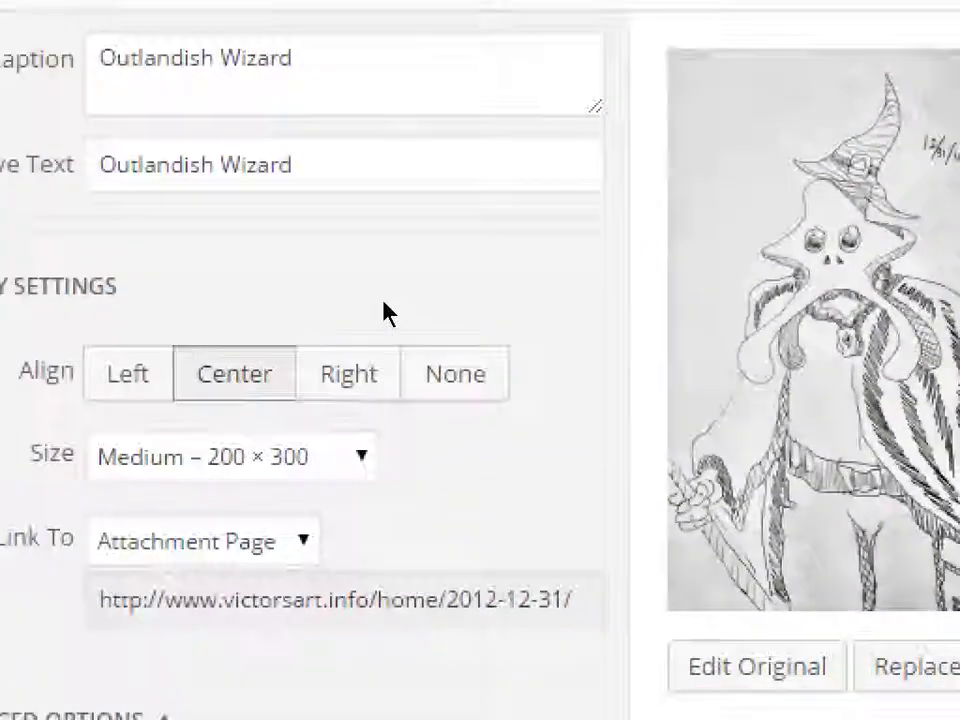
{"action": "key", "text": "Tab"}
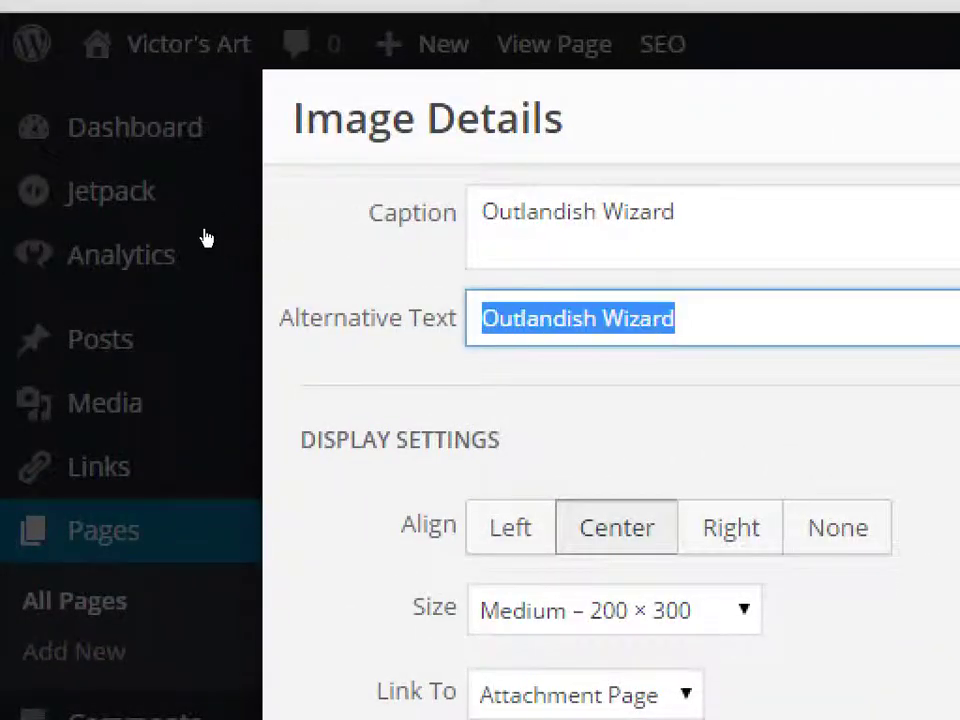
{"action": "key", "text": "End"}
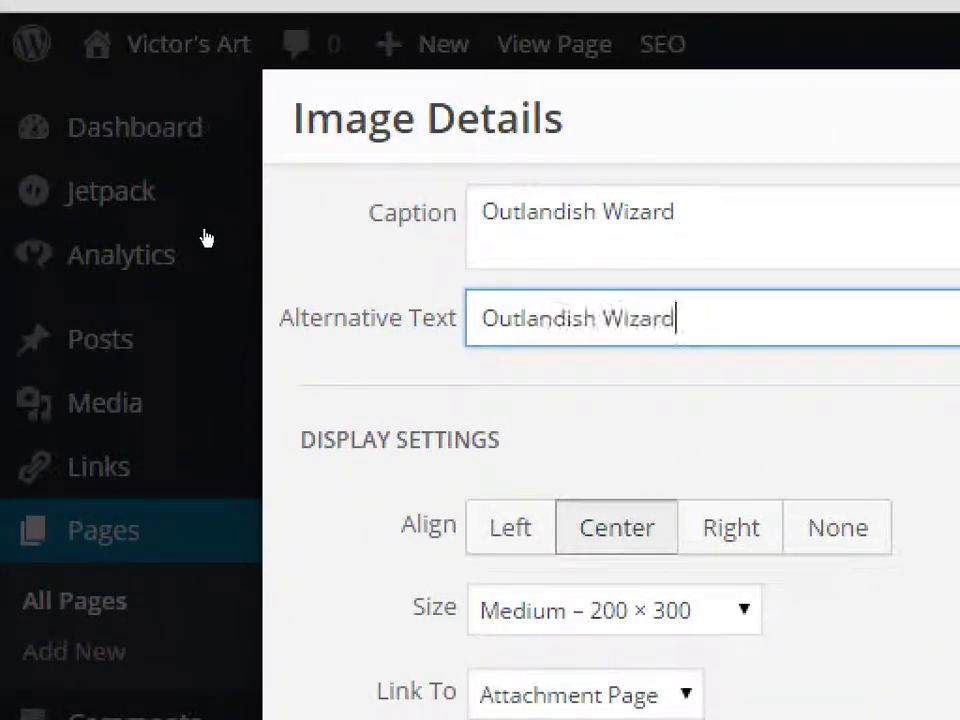
{"action": "type", "text": "Original artw"}
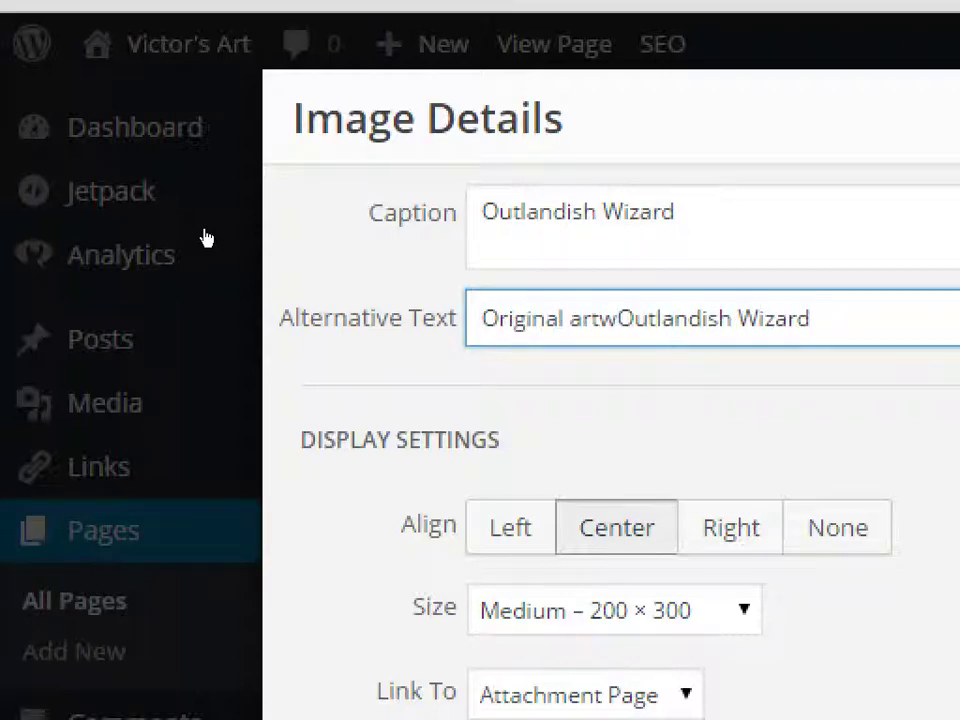
{"action": "type", "text": "ork:"}
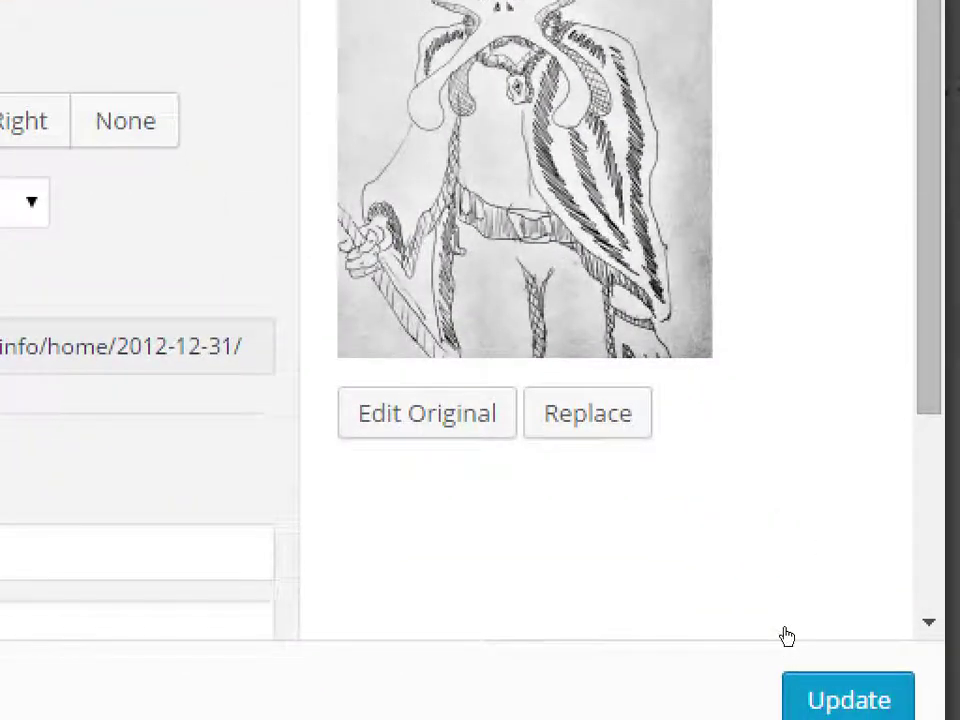
{"action": "left_click", "coordinate": [848, 712]}
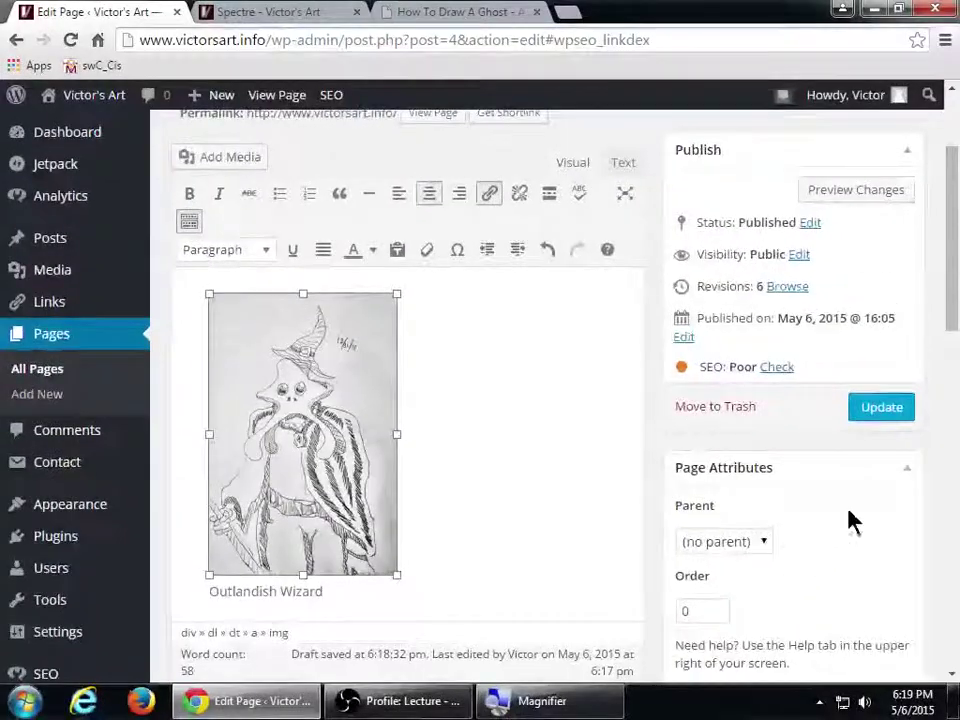
{"action": "left_click", "coordinate": [874, 410]}
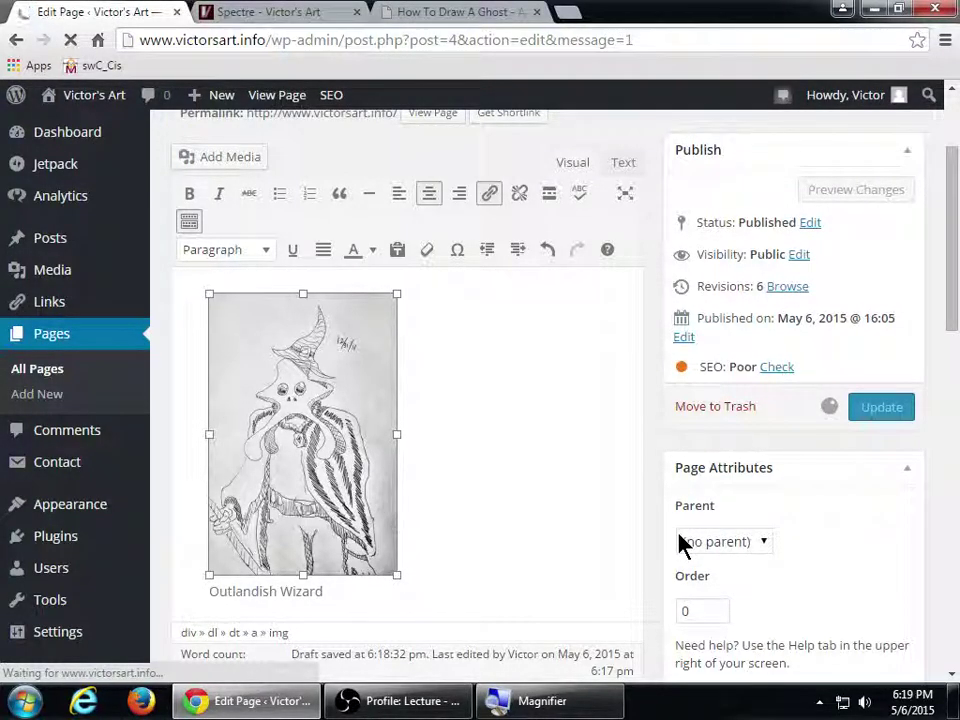
Review the refreshed SEO page analysis for the remaining problems and the improved items
{"action": "scroll", "coordinate": [681, 544], "scroll_direction": "down", "scroll_amount": 3}
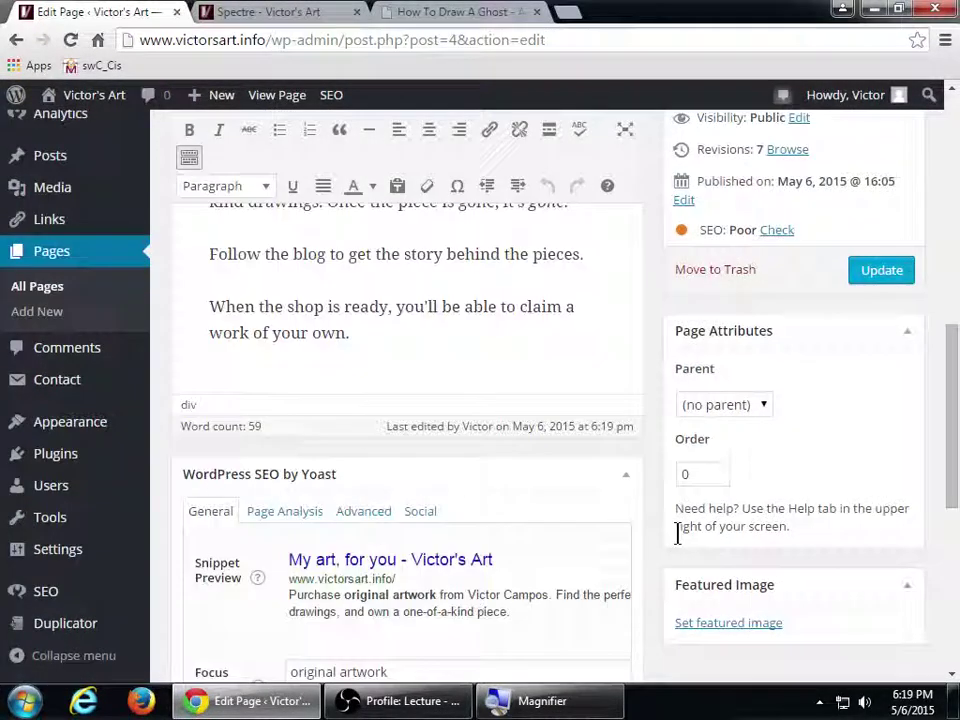
{"action": "scroll", "coordinate": [429, 454], "scroll_direction": "down", "scroll_amount": 3}
{"action": "left_click", "coordinate": [283, 232]}
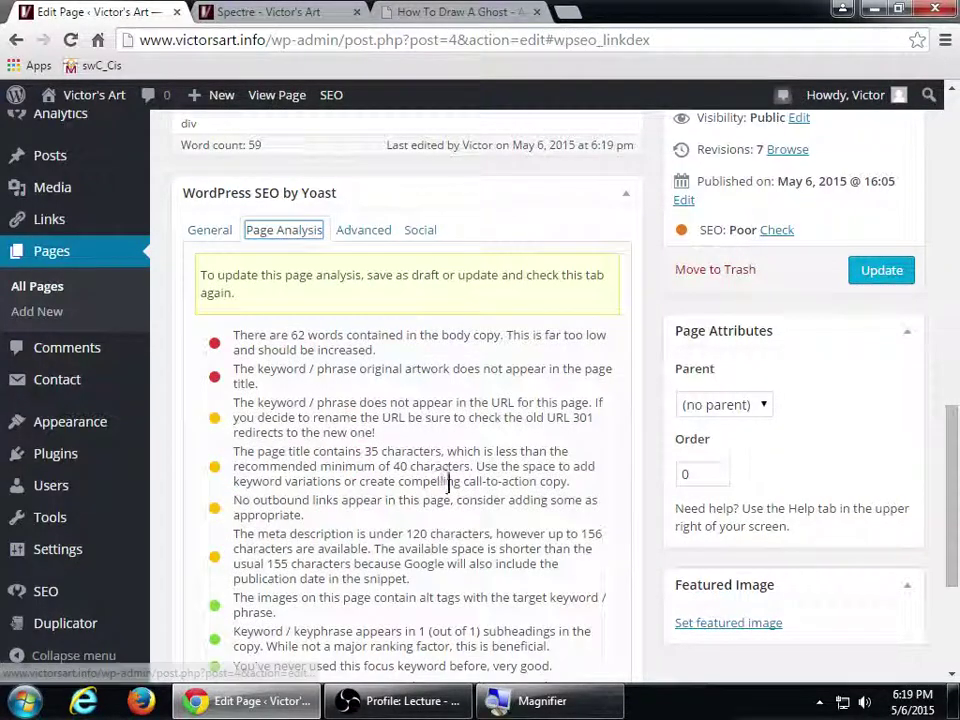
{"action": "scroll", "coordinate": [449, 483], "scroll_direction": "down", "scroll_amount": 2}
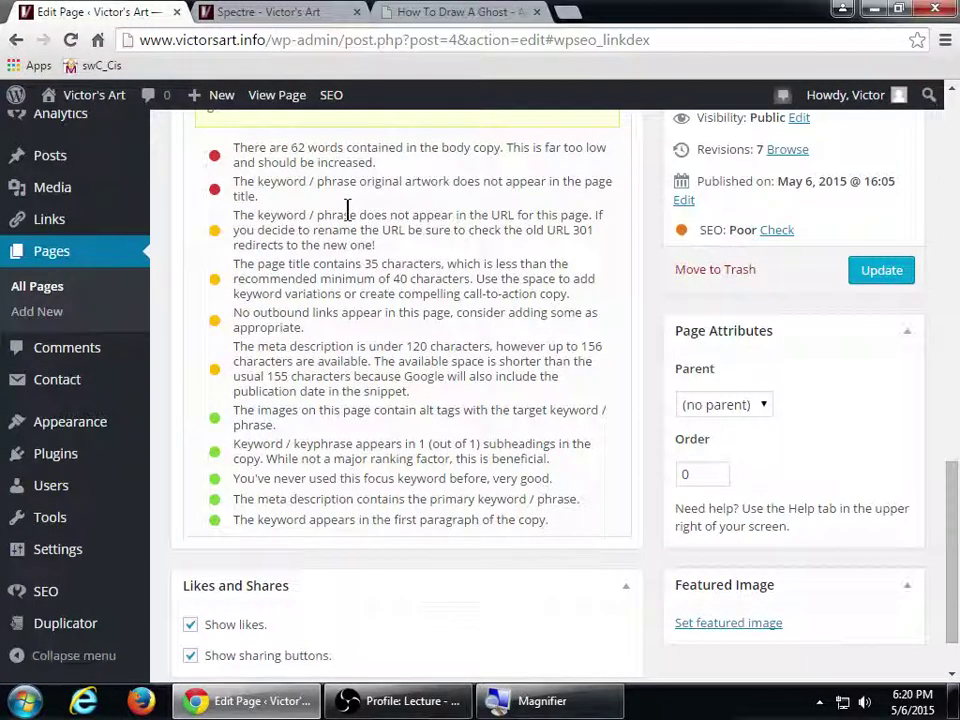
{"action": "scroll", "coordinate": [348, 209], "scroll_direction": "up", "scroll_amount": 1}
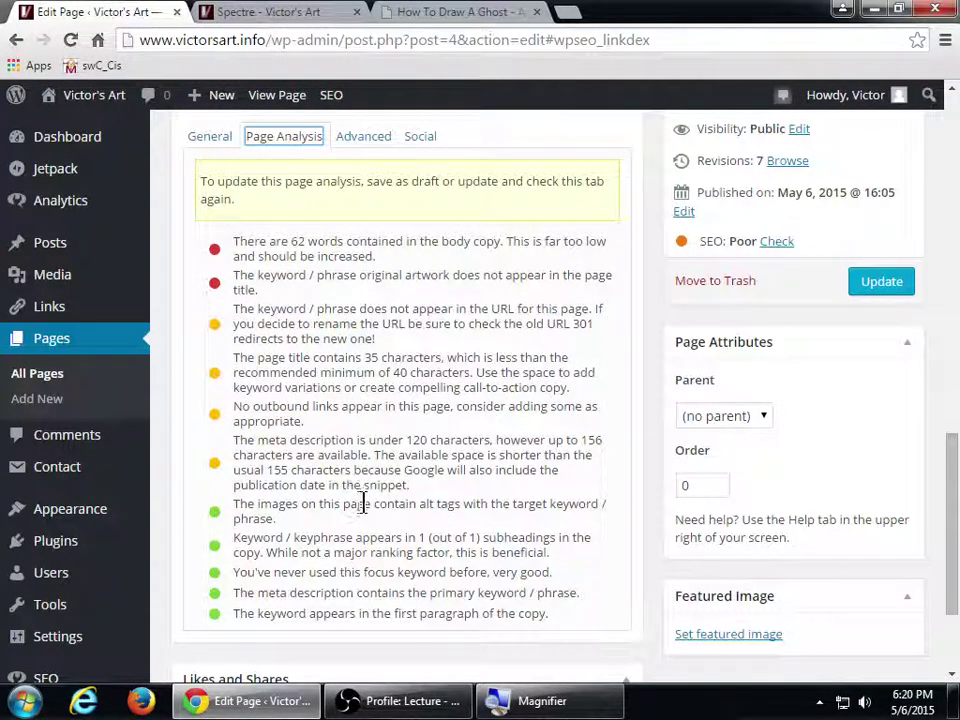
{"action": "left_click", "coordinate": [395, 451]}
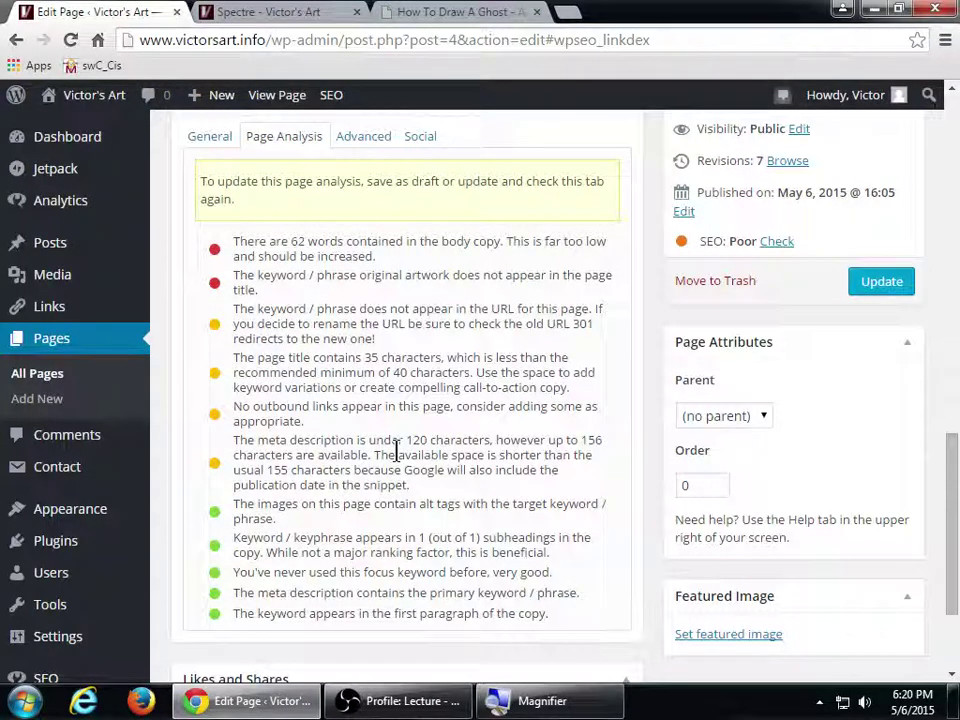
Append "Read the blog to find out about t" to the end of the front page's meta description
{"action": "left_click", "coordinate": [205, 136]}
{"action": "scroll", "coordinate": [354, 414], "scroll_direction": "down", "scroll_amount": 2}
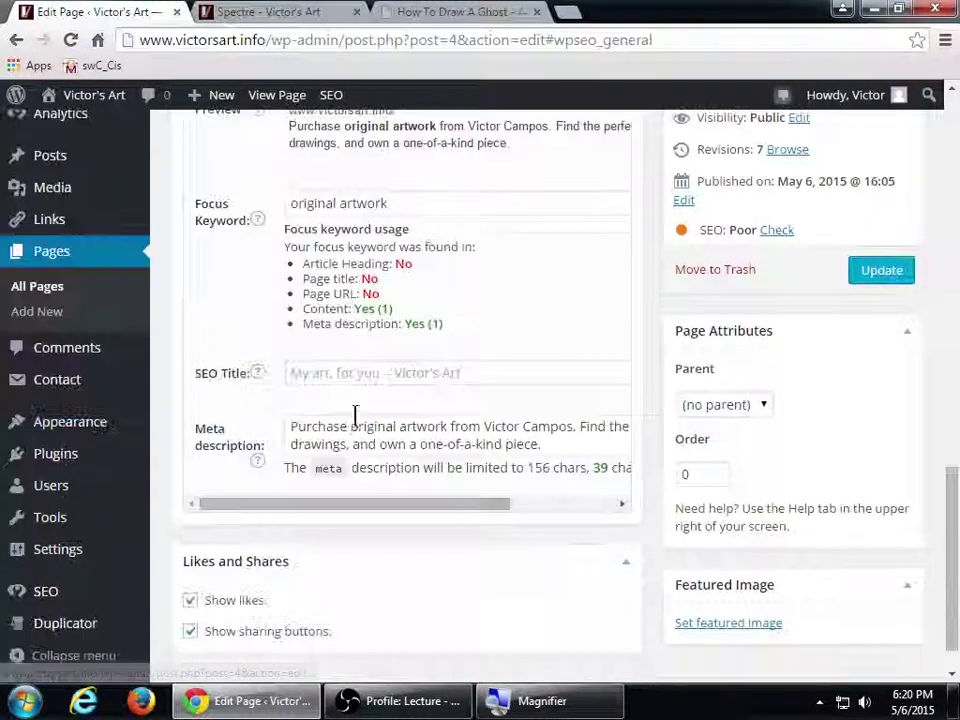
{"action": "left_click_drag", "start_coordinate": [450, 506], "coordinate": [493, 497]}
{"action": "left_click", "coordinate": [456, 452]}
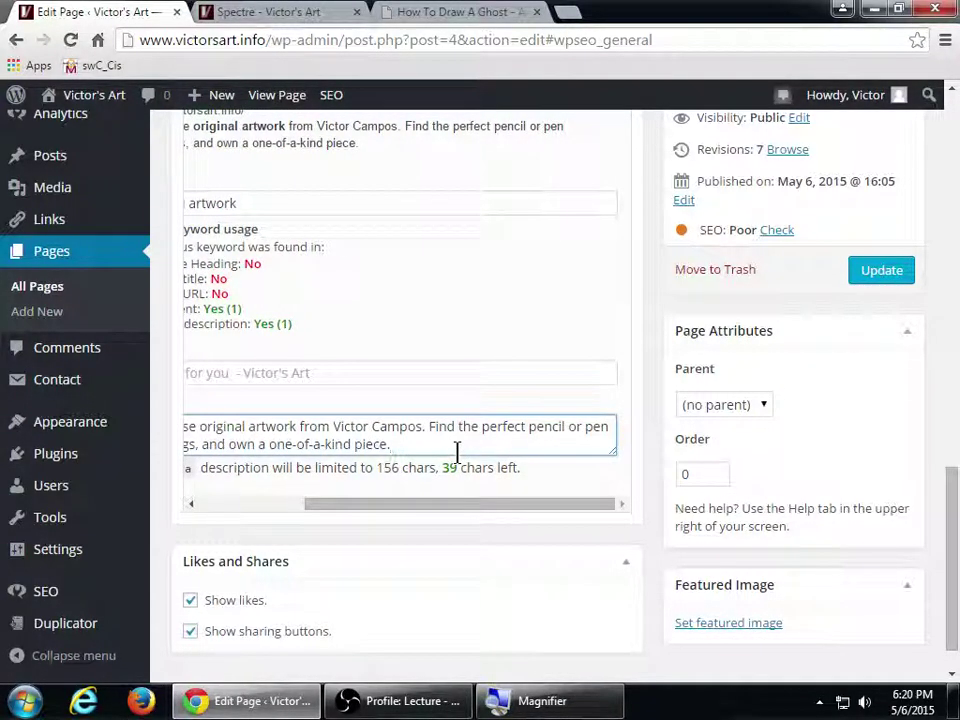
{"action": "type", "text": "read"}
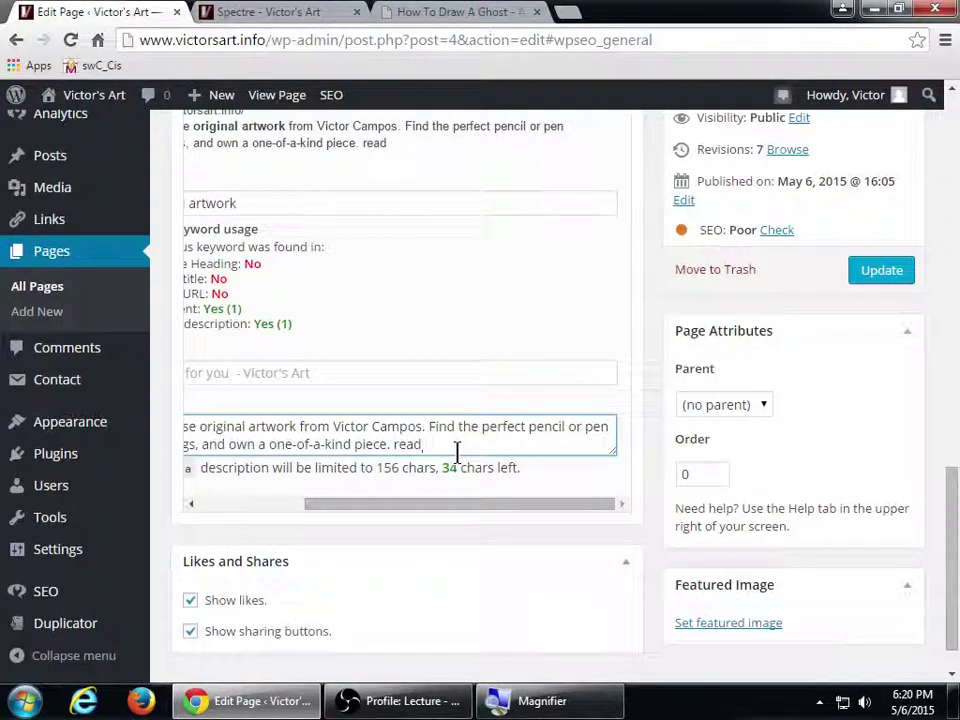
{"action": "key", "text": "ctrl+shift+Left"}
{"action": "type", "text": "Re"}
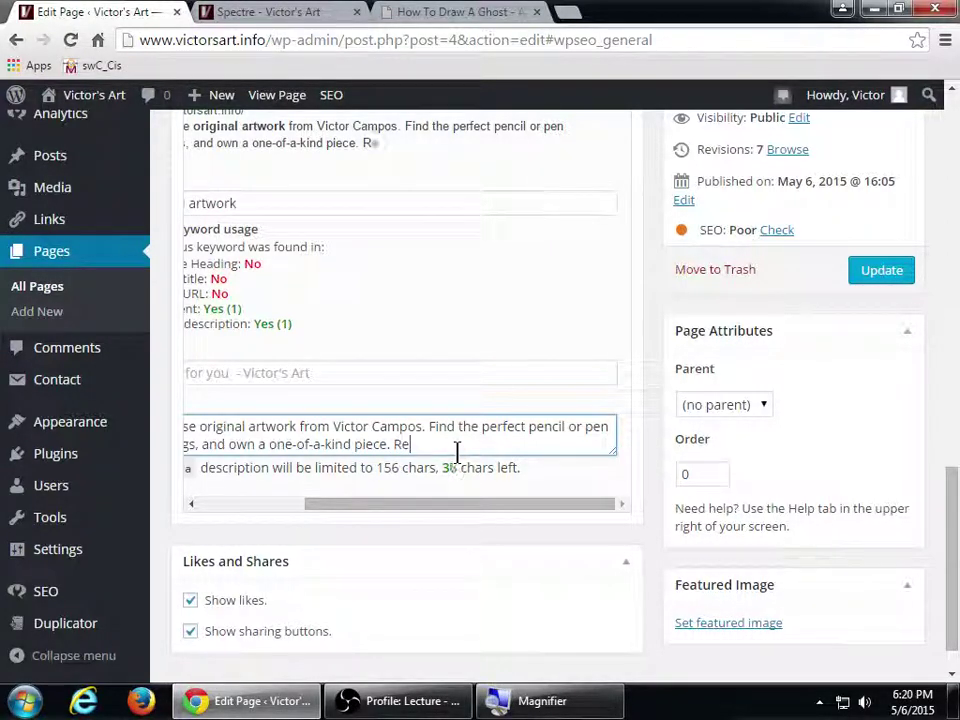
{"action": "type", "text": "ad the bioog to find out about t"}
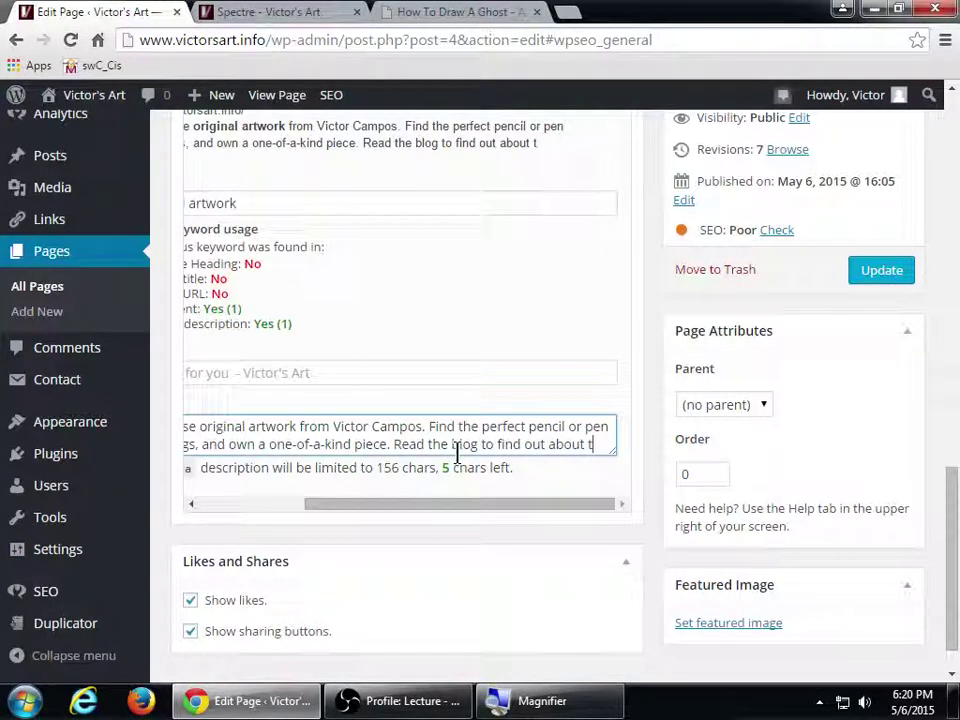
Replace "find out about t" at the end of the meta description with "learn more about each" and update the page
{"action": "key", "text": "BackSpace"}
{"action": "key", "text": "BackSpace"}
{"action": "key", "text": "BackSpace"}
{"action": "key", "text": "BackSpace"}
{"action": "key", "text": "BackSpace"}
{"action": "key", "text": "BackSpace"}
{"action": "key", "text": "BackSpace"}
{"action": "key", "text": "BackSpace"}
{"action": "key", "text": "BackSpace"}
{"action": "key", "text": "BackSpace"}
{"action": "key", "text": "BackSpace"}
{"action": "key", "text": "BackSpace"}
{"action": "key", "text": "BackSpace"}
{"action": "key", "text": "BackSpace"}
{"action": "key", "text": "BackSpace"}
{"action": "key", "text": "BackSpace"}
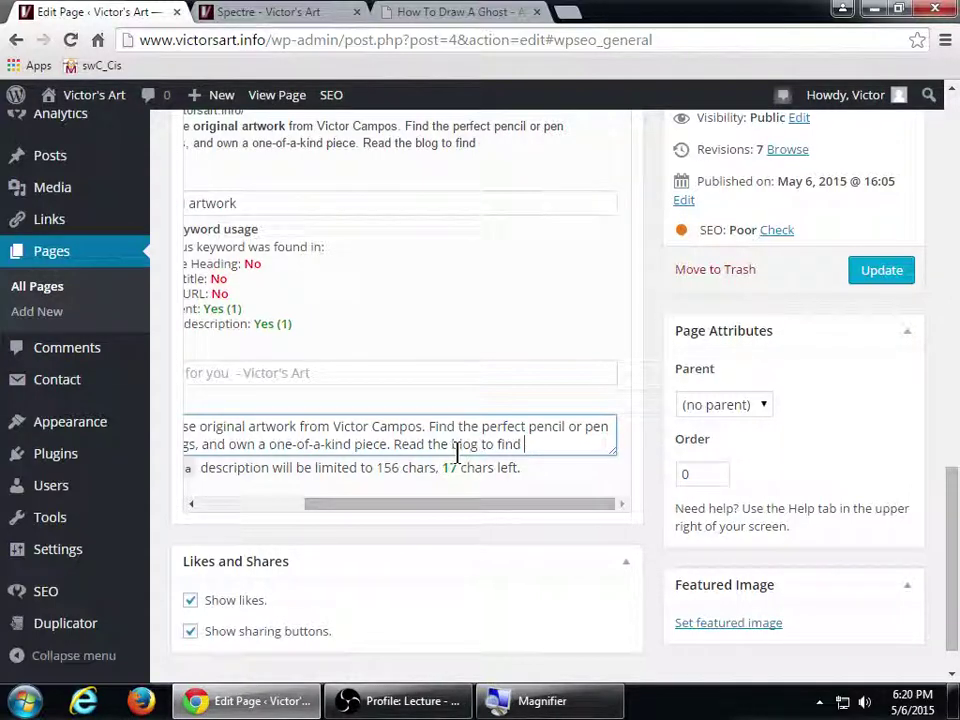
{"action": "type", "text": "lea"}
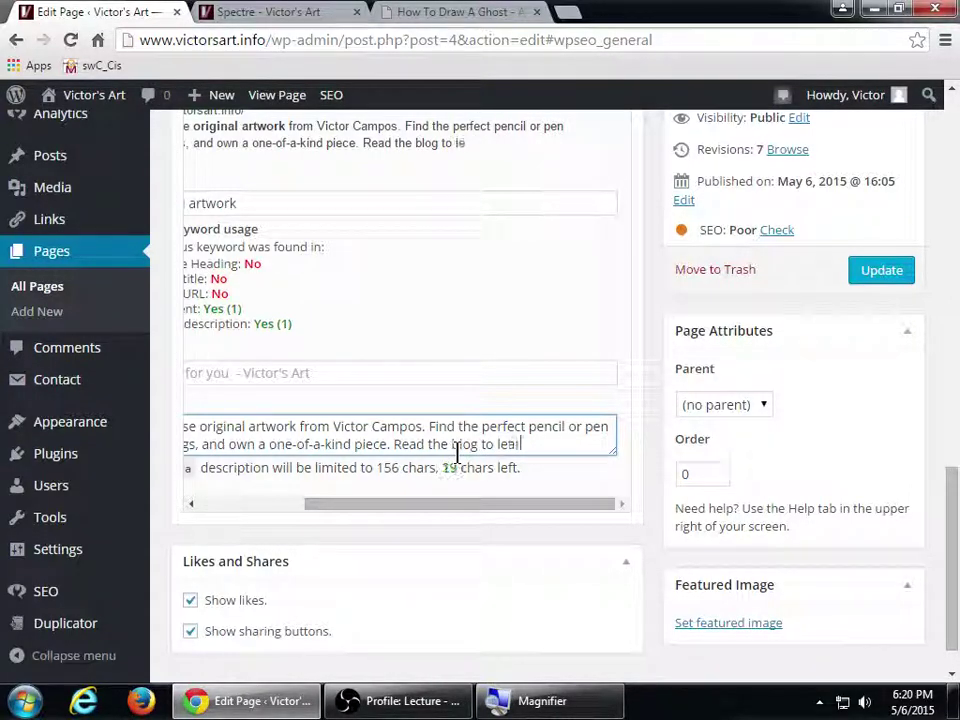
{"action": "type", "text": "rn more about each"}
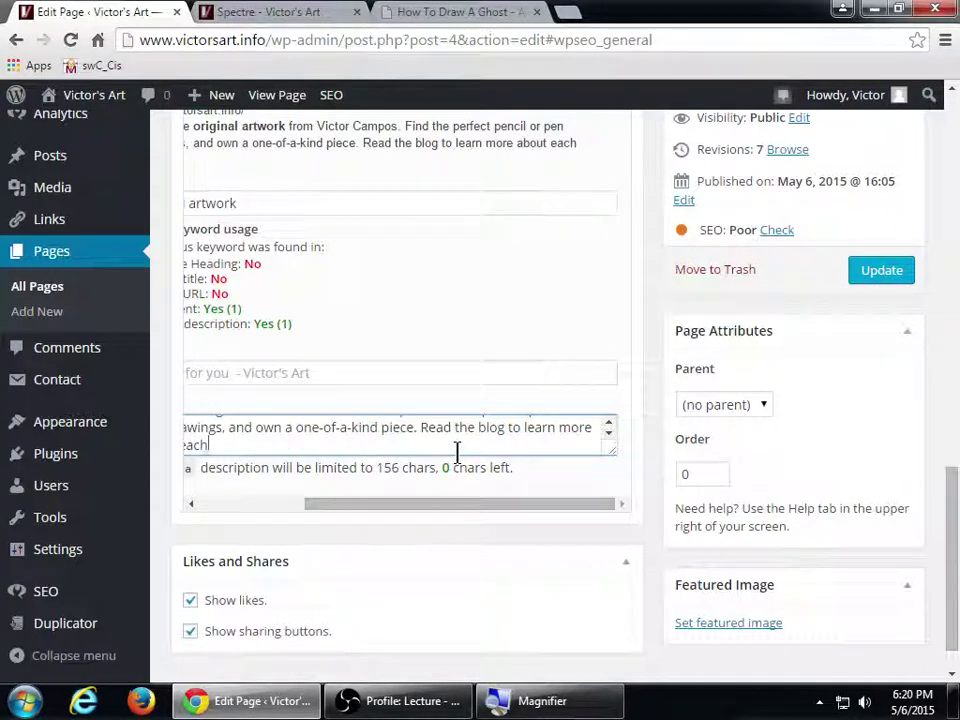
{"action": "left_click", "coordinate": [860, 280]}
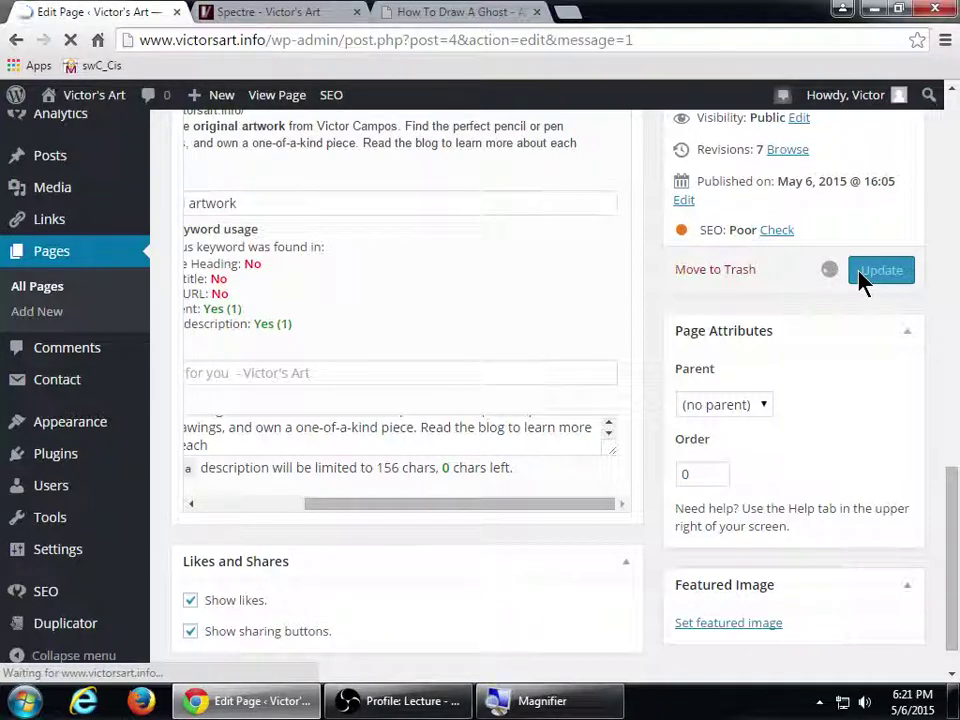
Check the updated page's SEO rating and read through the full width of its meta description
{"action": "scroll", "coordinate": [727, 420], "scroll_direction": "down", "scroll_amount": 5}
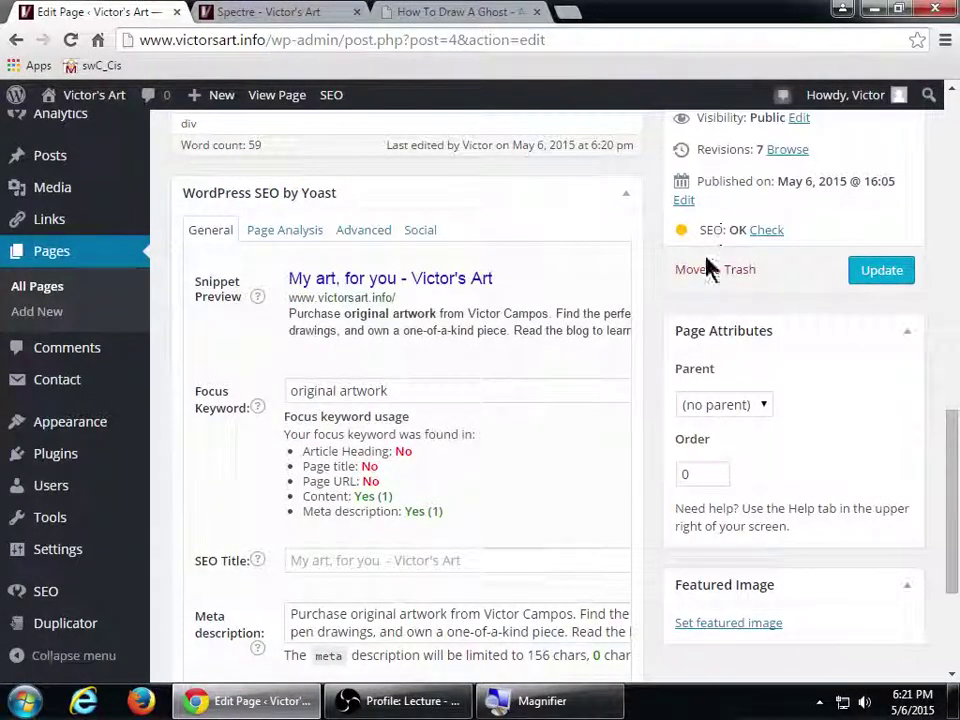
{"action": "scroll", "coordinate": [655, 641], "scroll_direction": "down", "scroll_amount": 1}
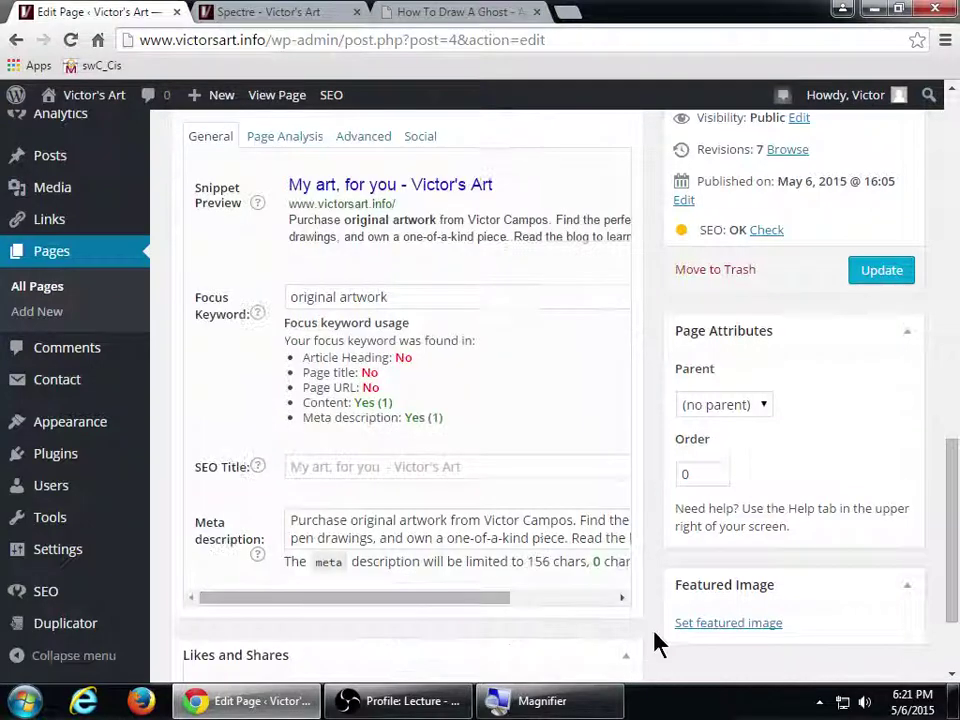
{"action": "left_click_drag", "start_coordinate": [505, 599], "coordinate": [533, 609]}
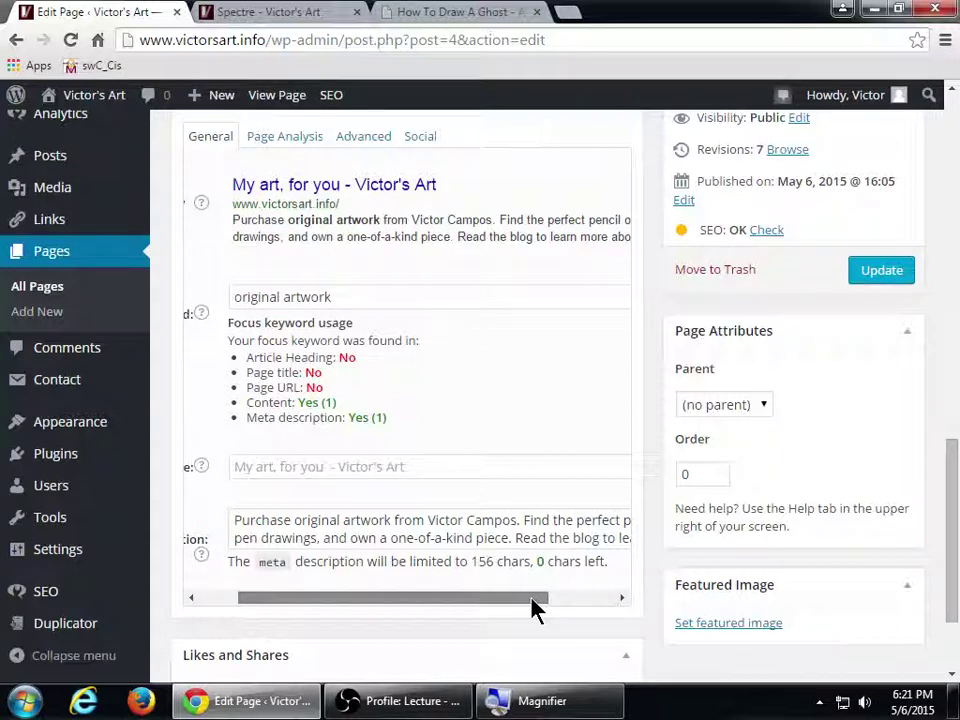
{"action": "left_click_drag", "start_coordinate": [533, 607], "coordinate": [590, 598]}
{"action": "left_click", "coordinate": [491, 540]}
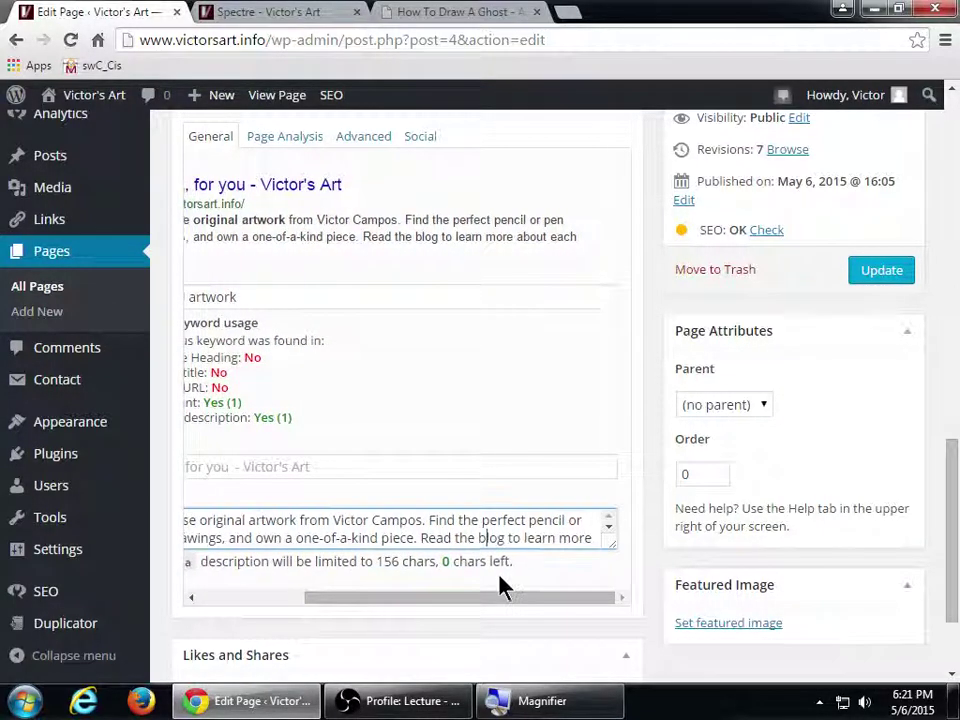
Replace "to" after "Read the blog" in the meta description with a comma, so it reads "Read the blog, learn more about each"
{"action": "key", "text": "Right"}
{"action": "key", "text": "Right"}
{"action": "key", "text": "Right"}
{"action": "key", "text": "Delete"}
{"action": "key", "text": "Delete"}
{"action": "key", "text": "Delete"}
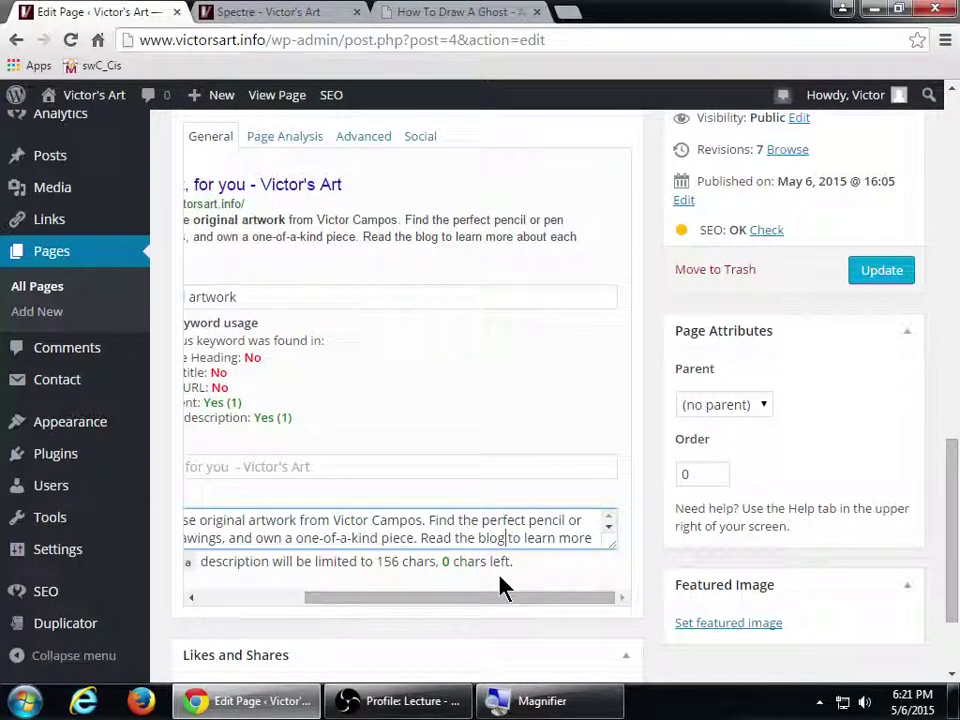
{"action": "type", "text": ","}
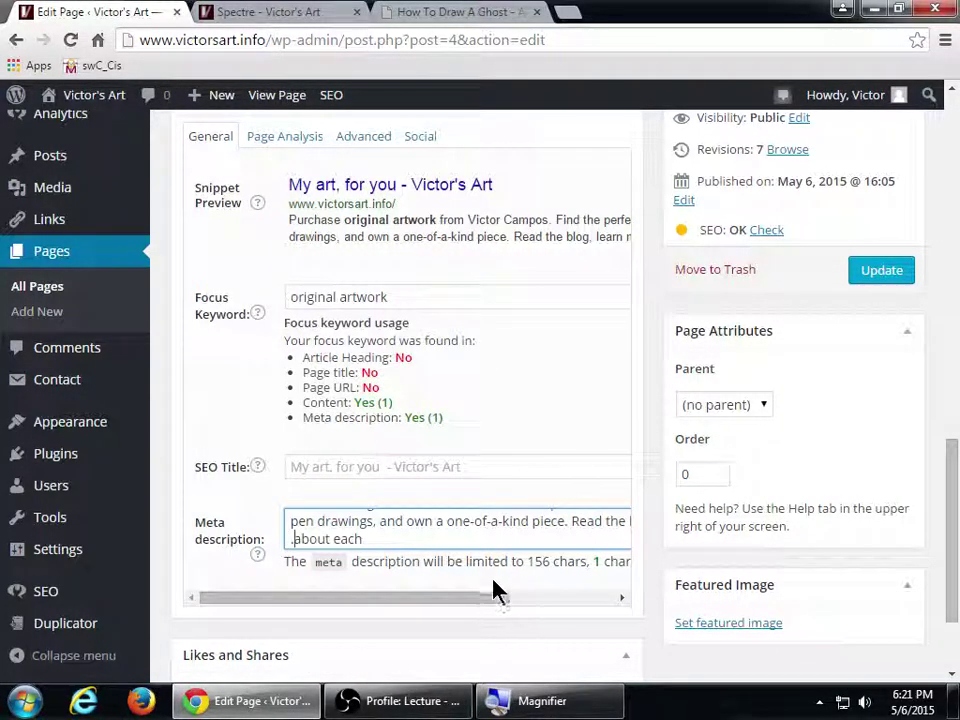
Add a period after "about each" at the end of the meta description, update the page and check the saved snippet
{"action": "key", "text": "BackSpace"}
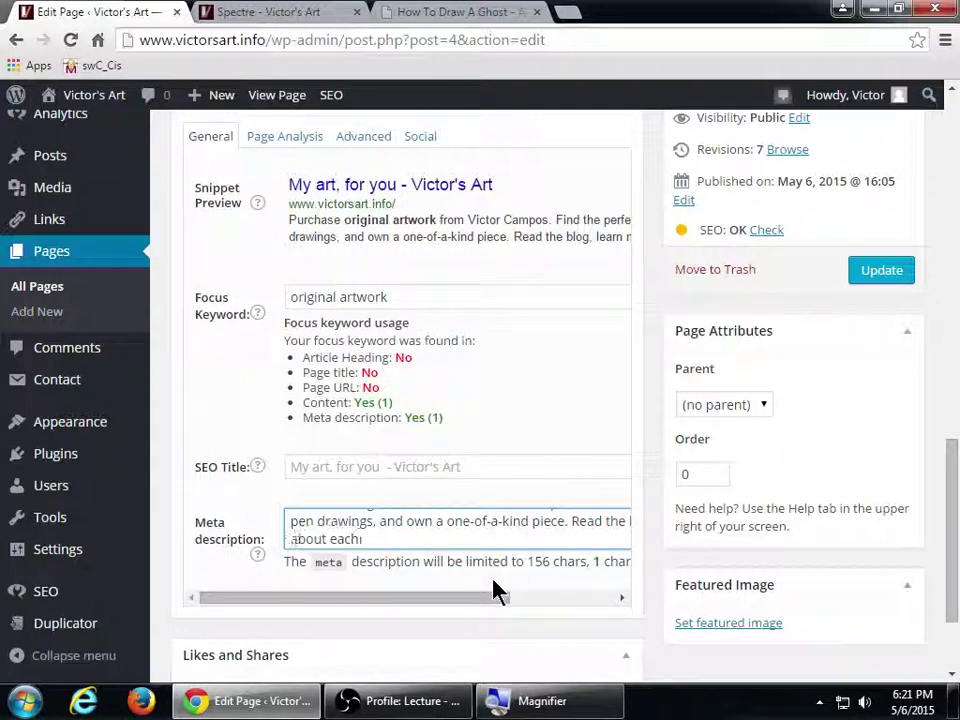
{"action": "type", "text": "."}
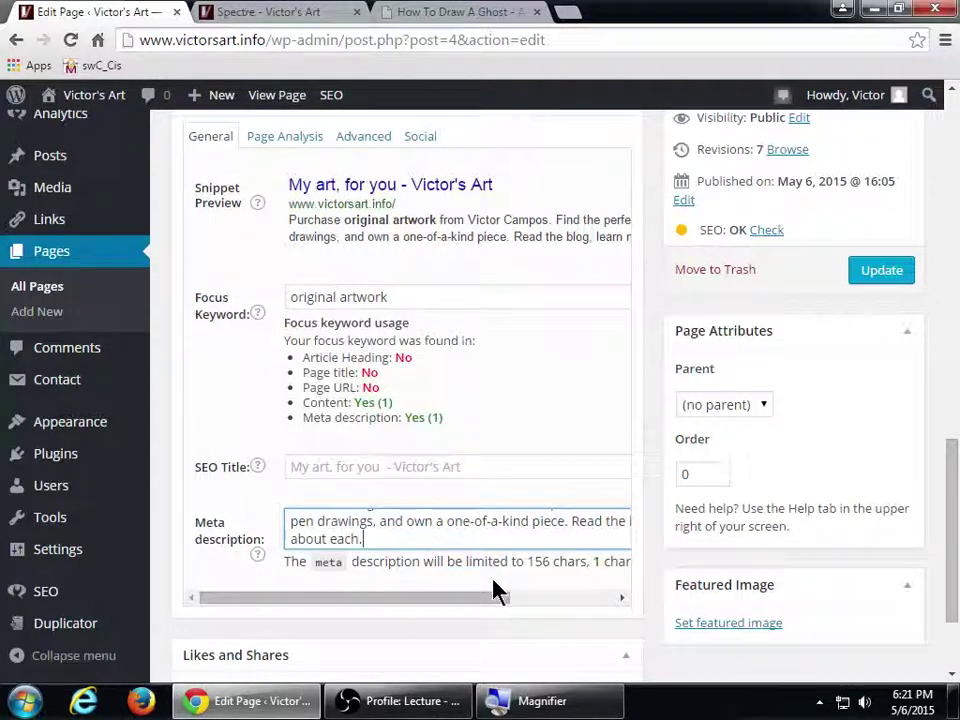
{"action": "left_click", "coordinate": [876, 286]}
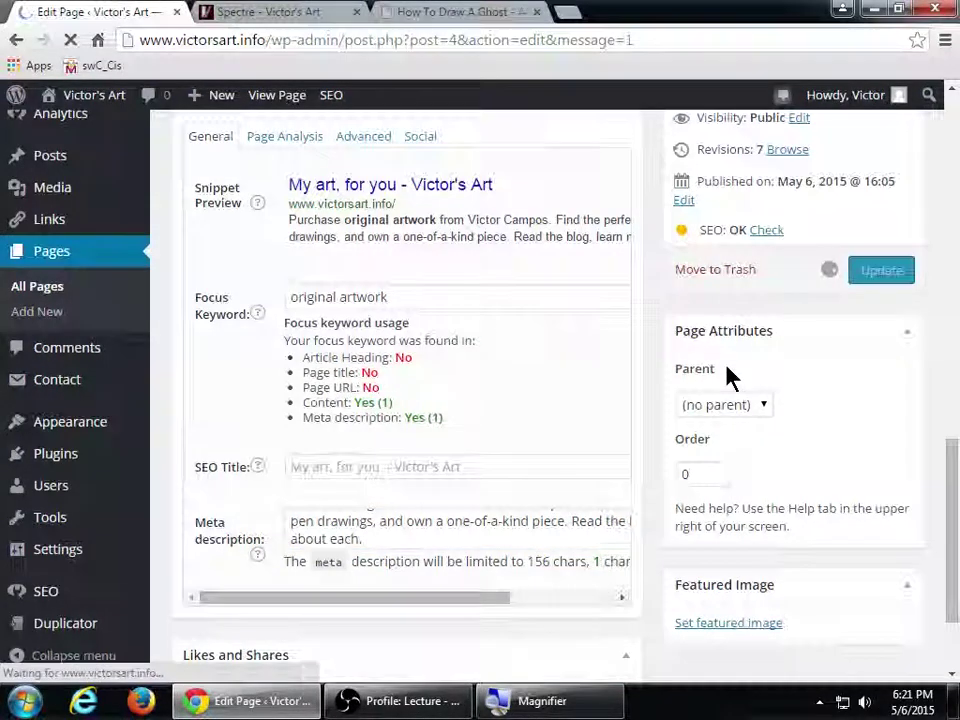
{"action": "scroll", "coordinate": [710, 385], "scroll_direction": "down", "scroll_amount": 10}
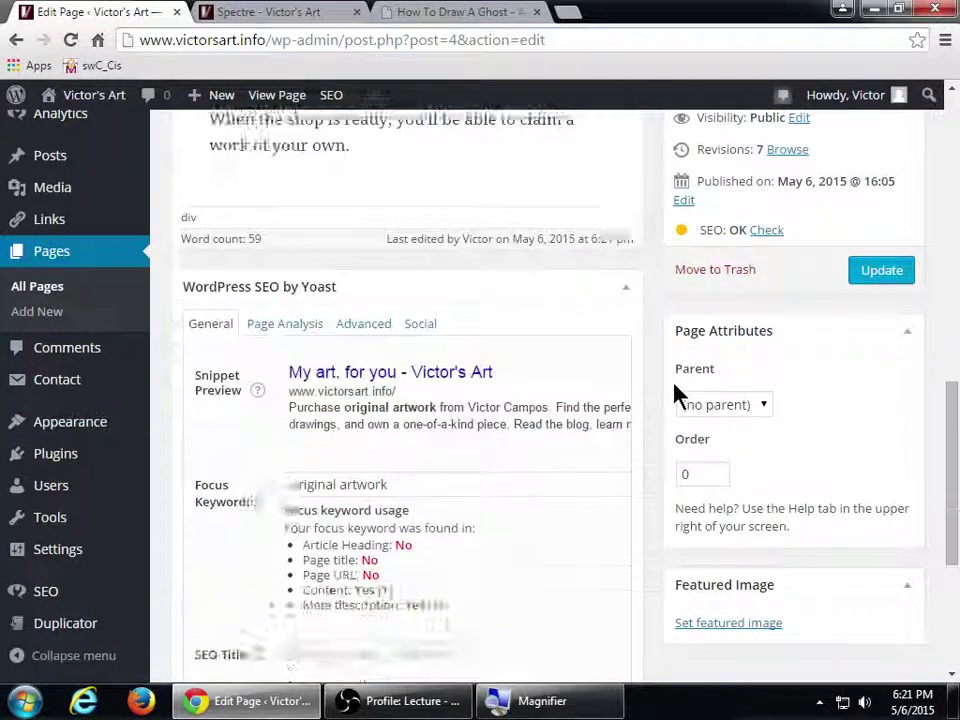
{"action": "left_click_drag", "start_coordinate": [505, 598], "coordinate": [424, 604]}
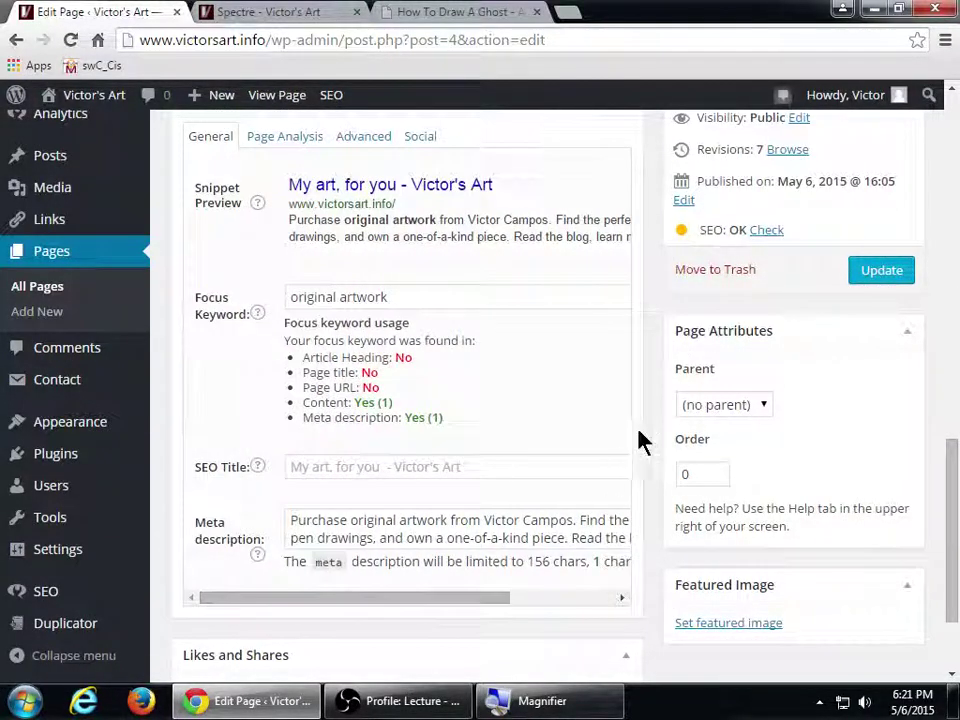